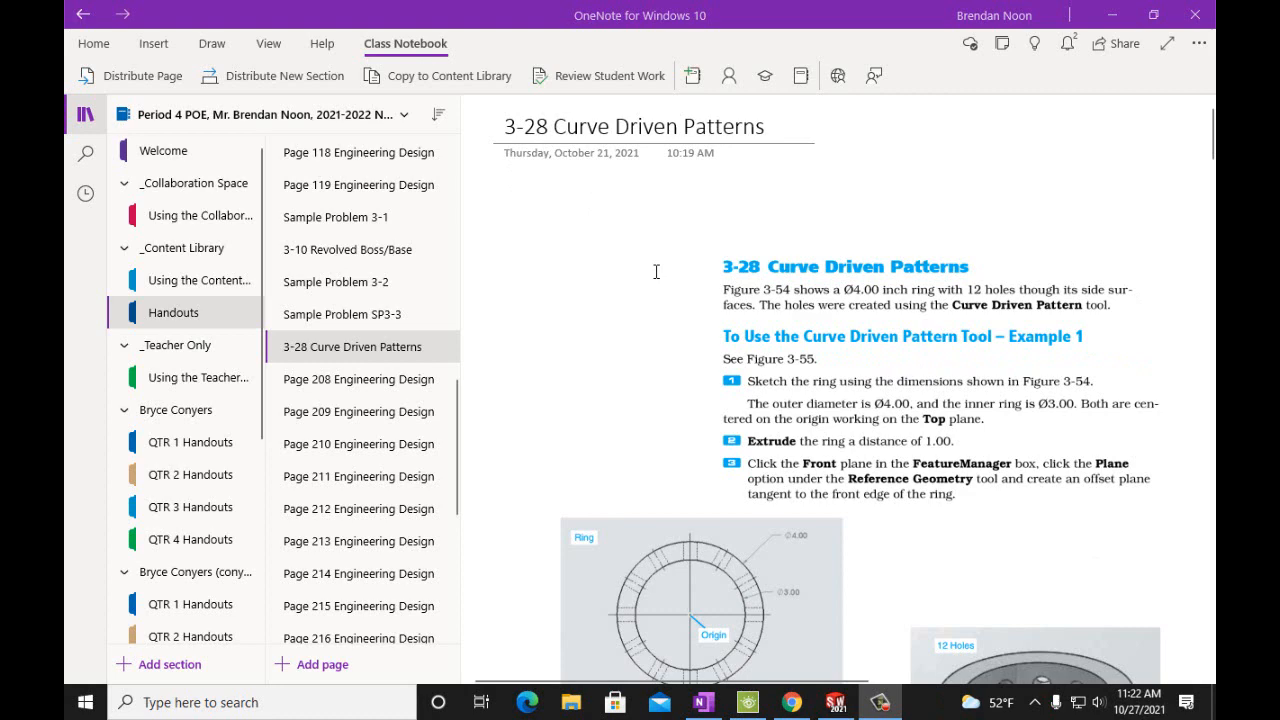
Review the 3-28 Curve Driven Patterns handout, examining the ring dimensions and the instructions for Example 1
scroll(885, 376, down, 3)
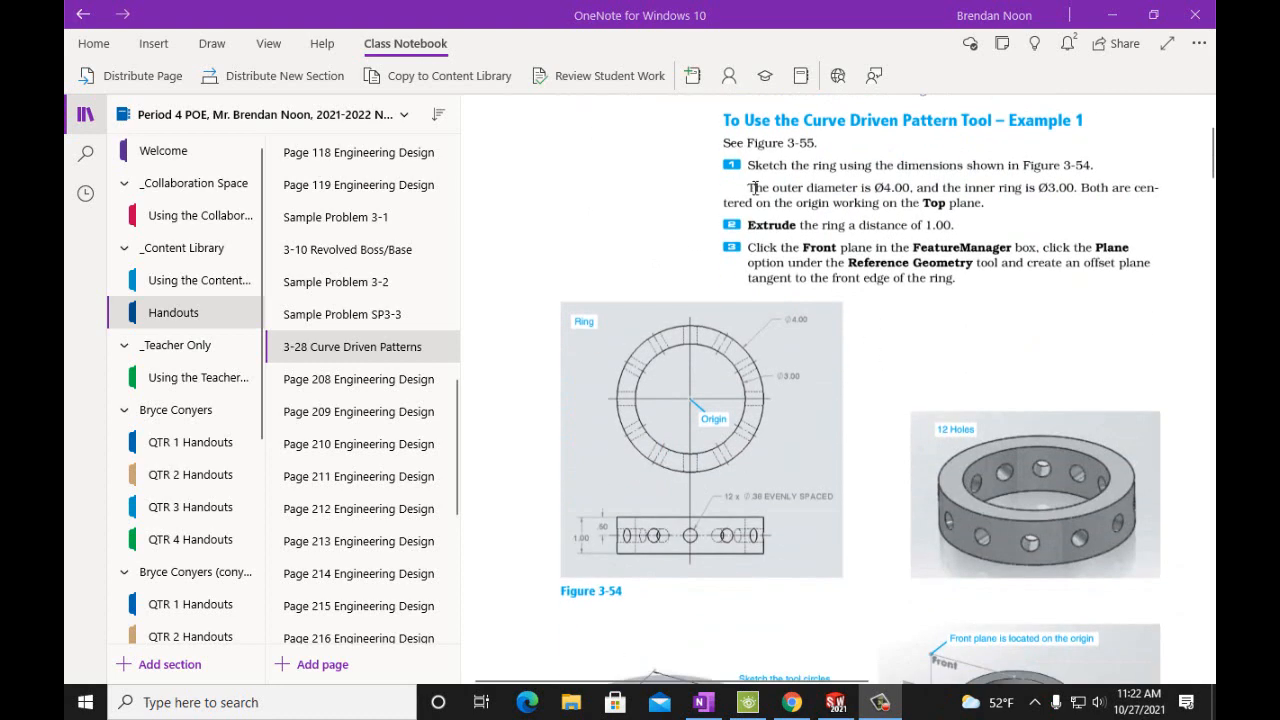
scroll(755, 187, down, 15)
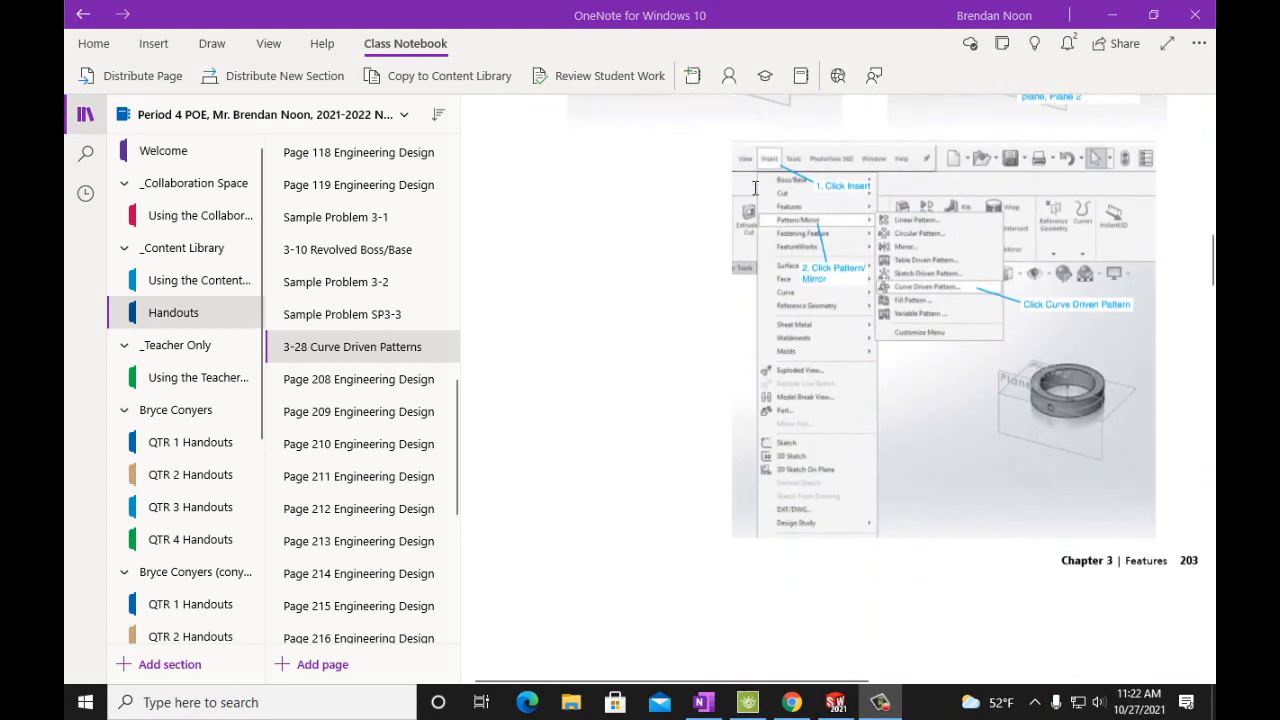
scroll(755, 187, down, 10)
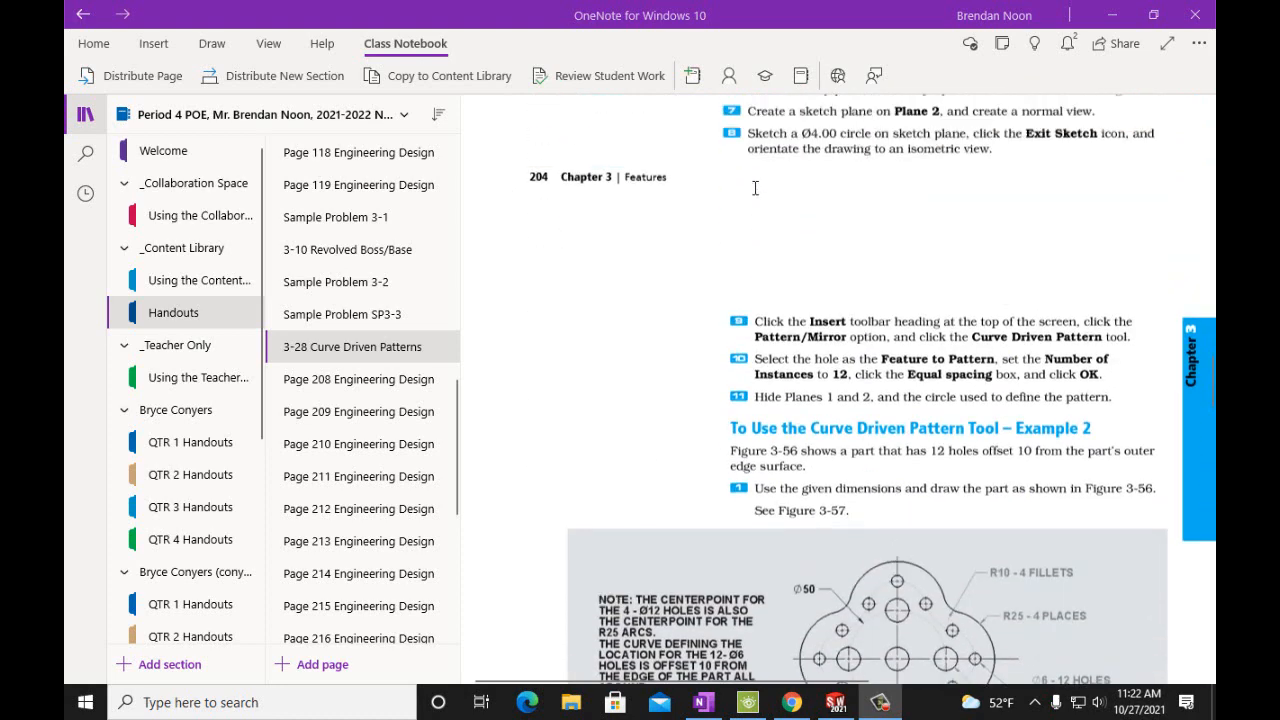
scroll(755, 187, up, 3)
scroll(790, 215, up, 15)
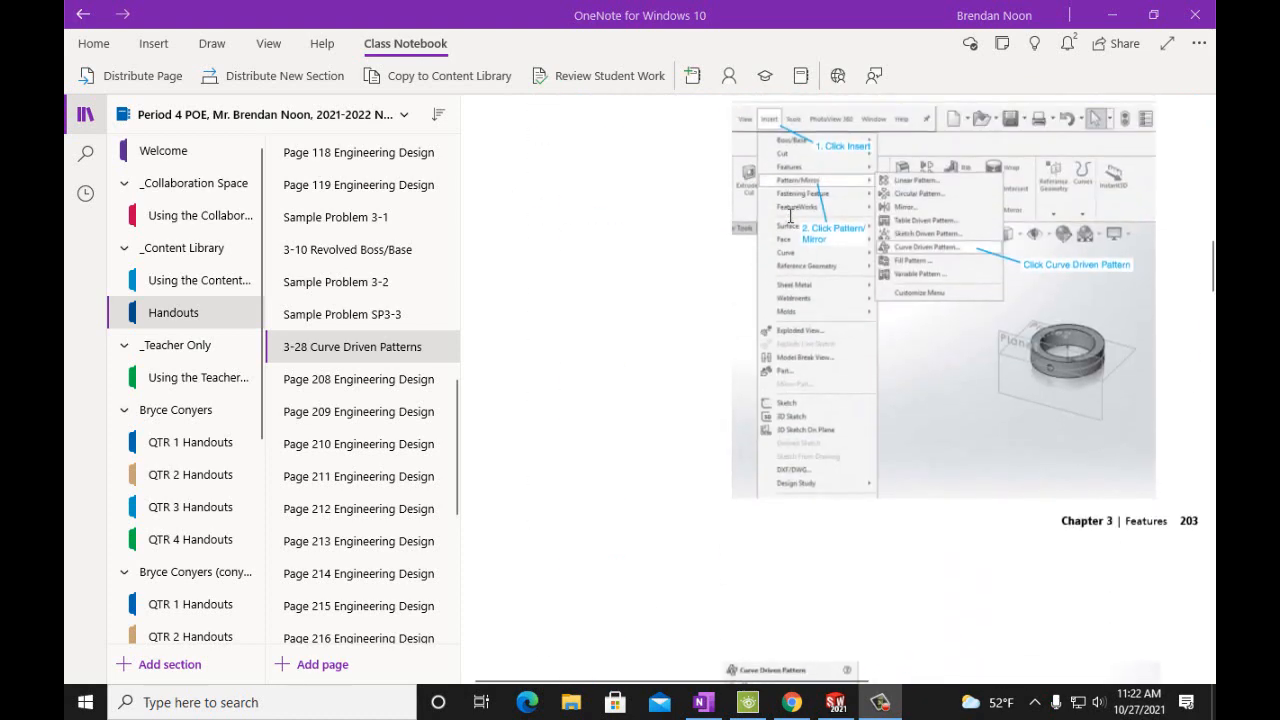
scroll(790, 215, up, 3)
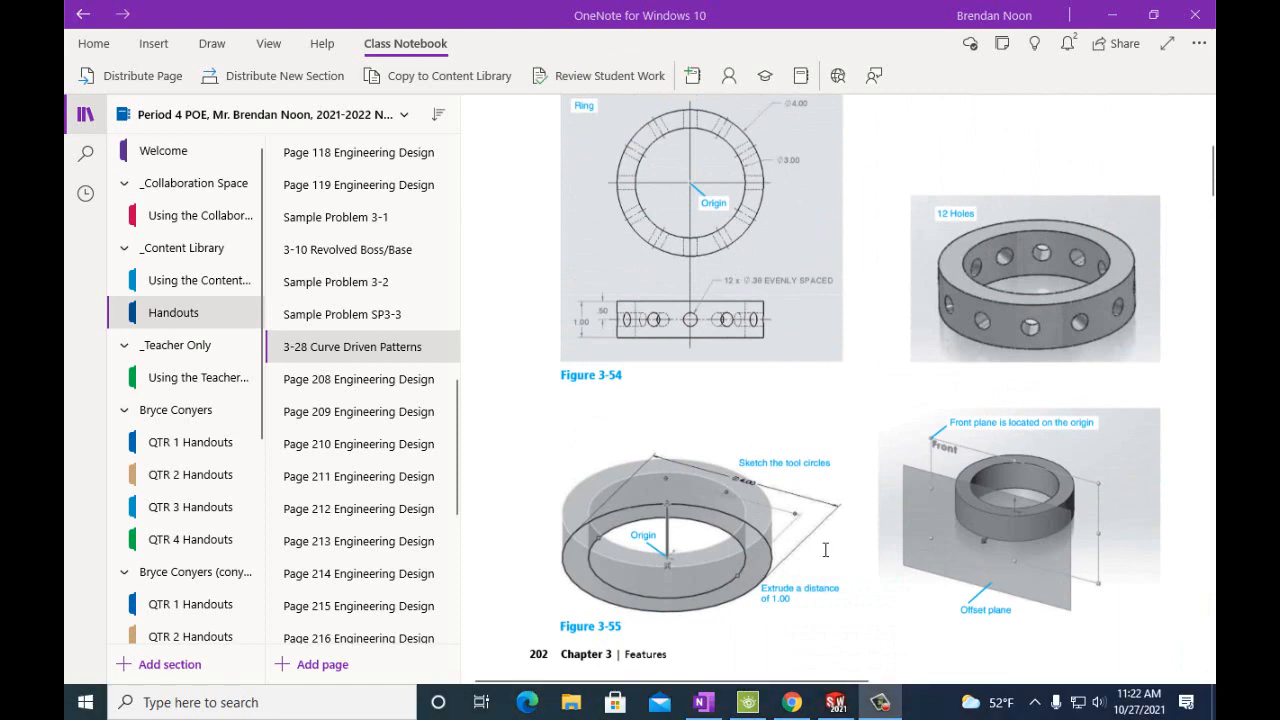
Switch to SOLIDWORKS and set the part's document unit system to IPS (inch, pound, second)
click(835, 702)
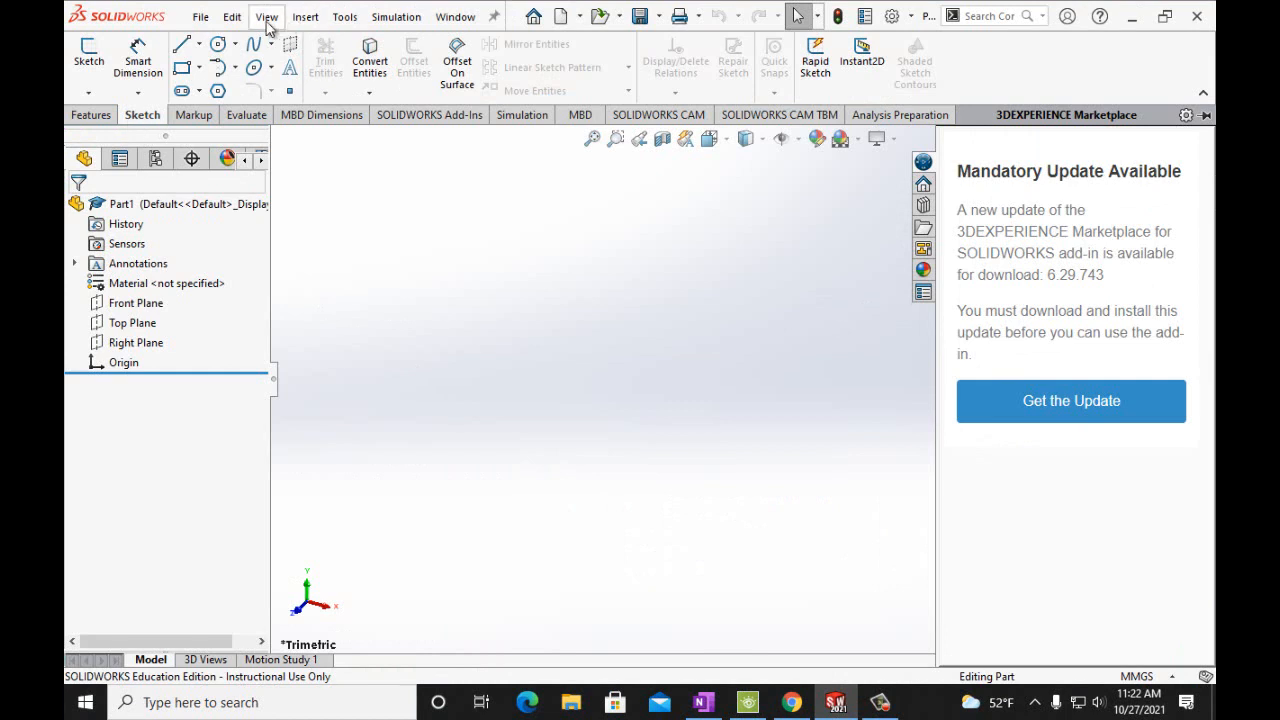
click(344, 18)
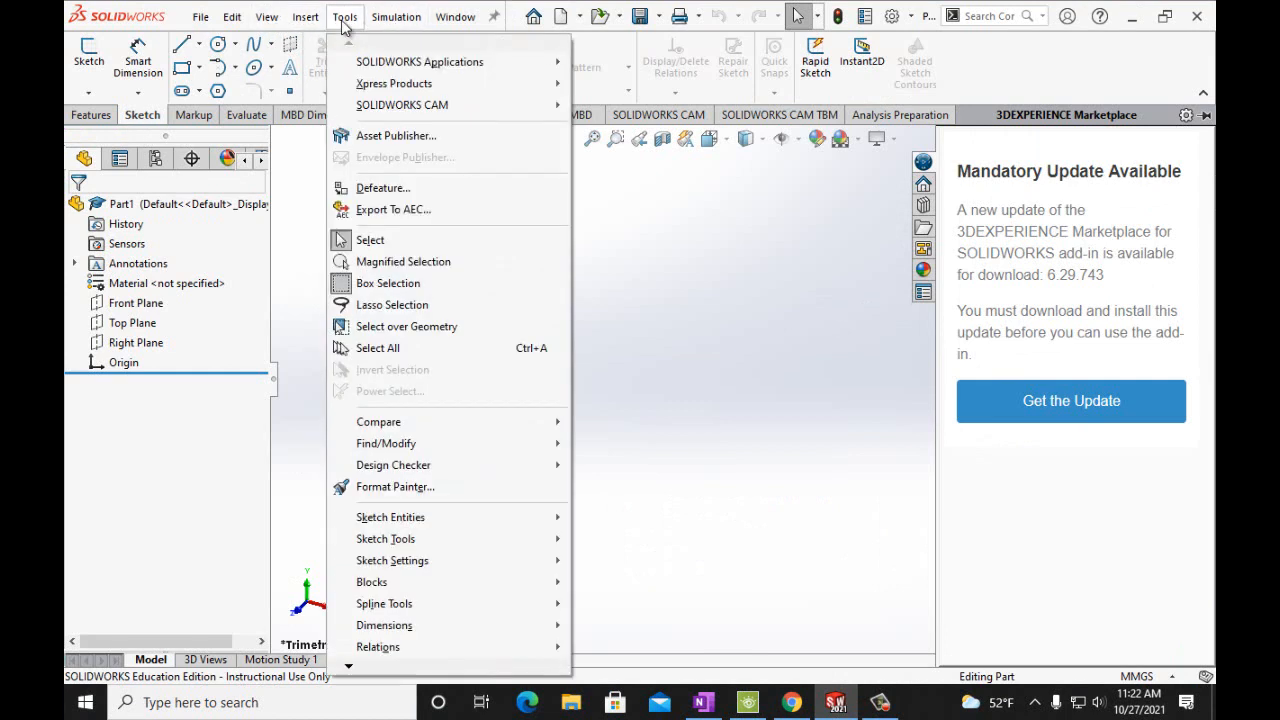
mouse_move(349, 667)
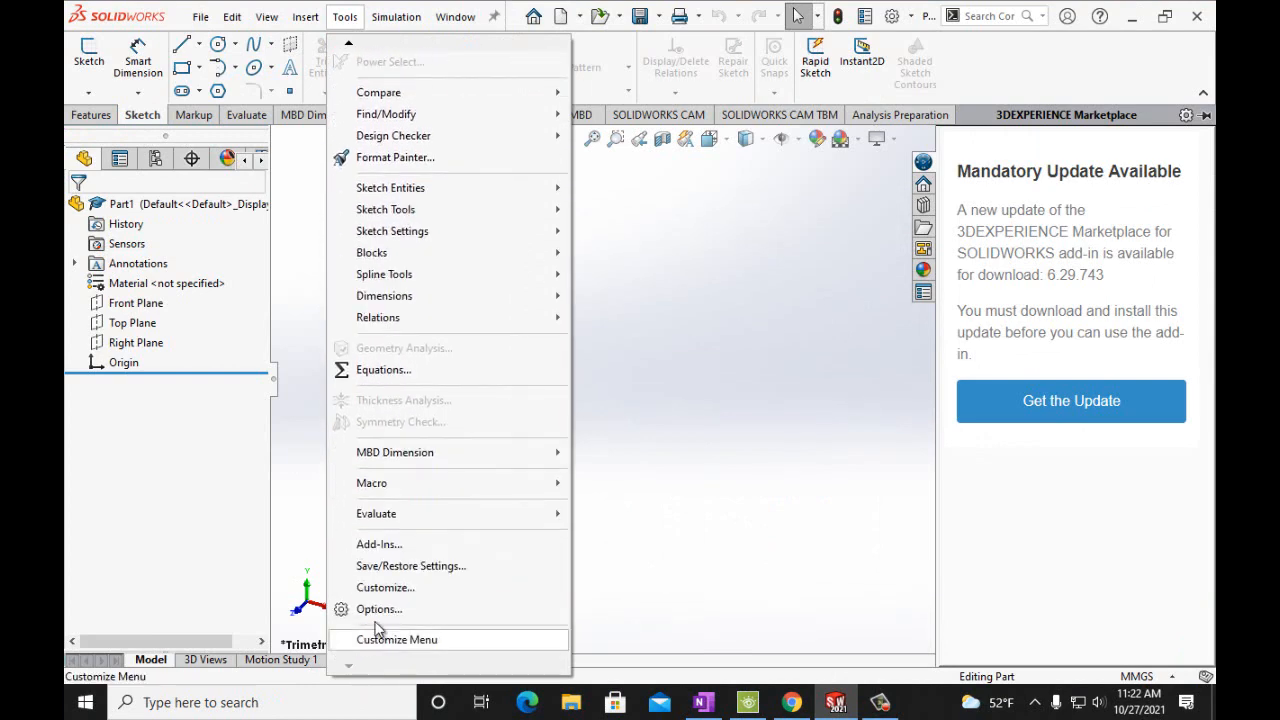
click(376, 609)
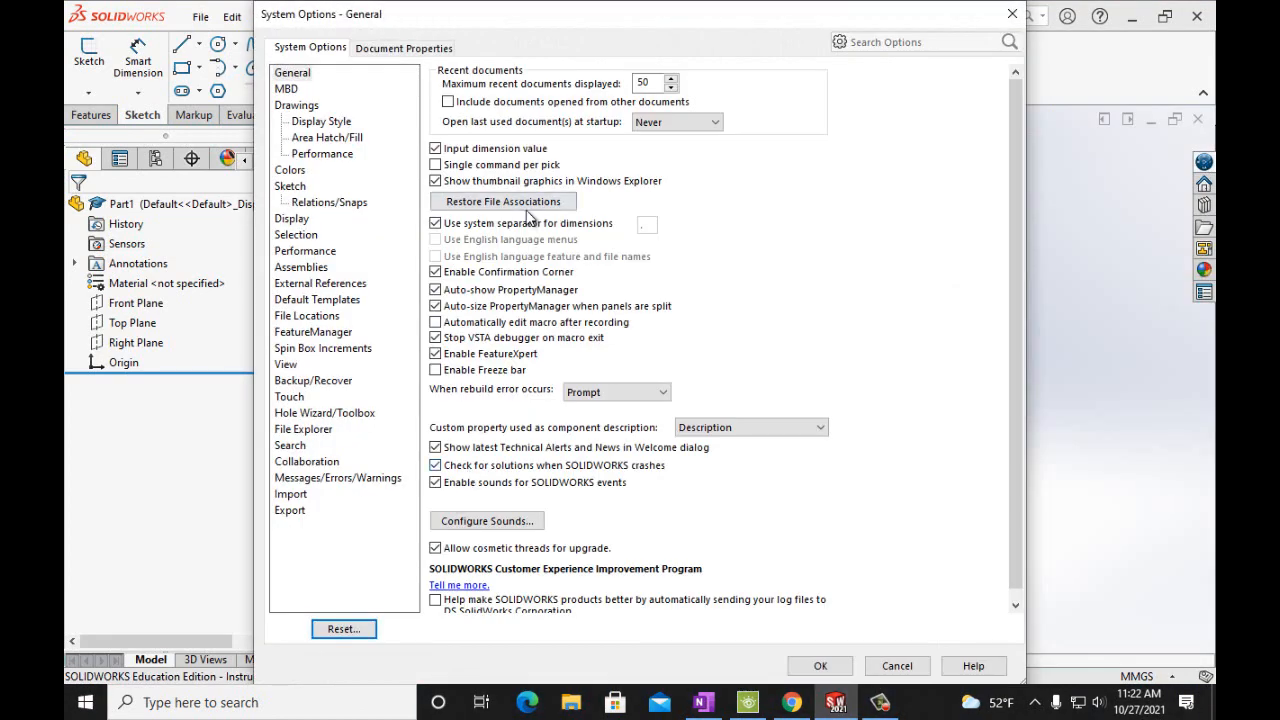
click(406, 50)
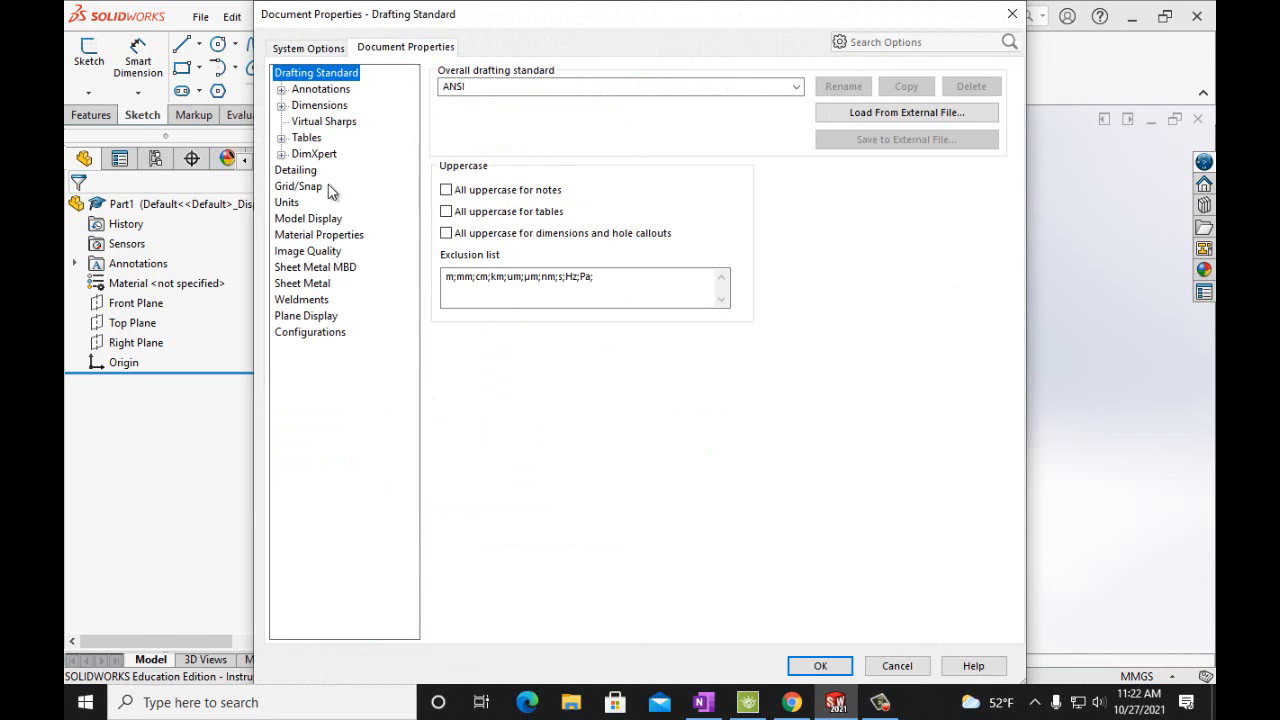
click(288, 203)
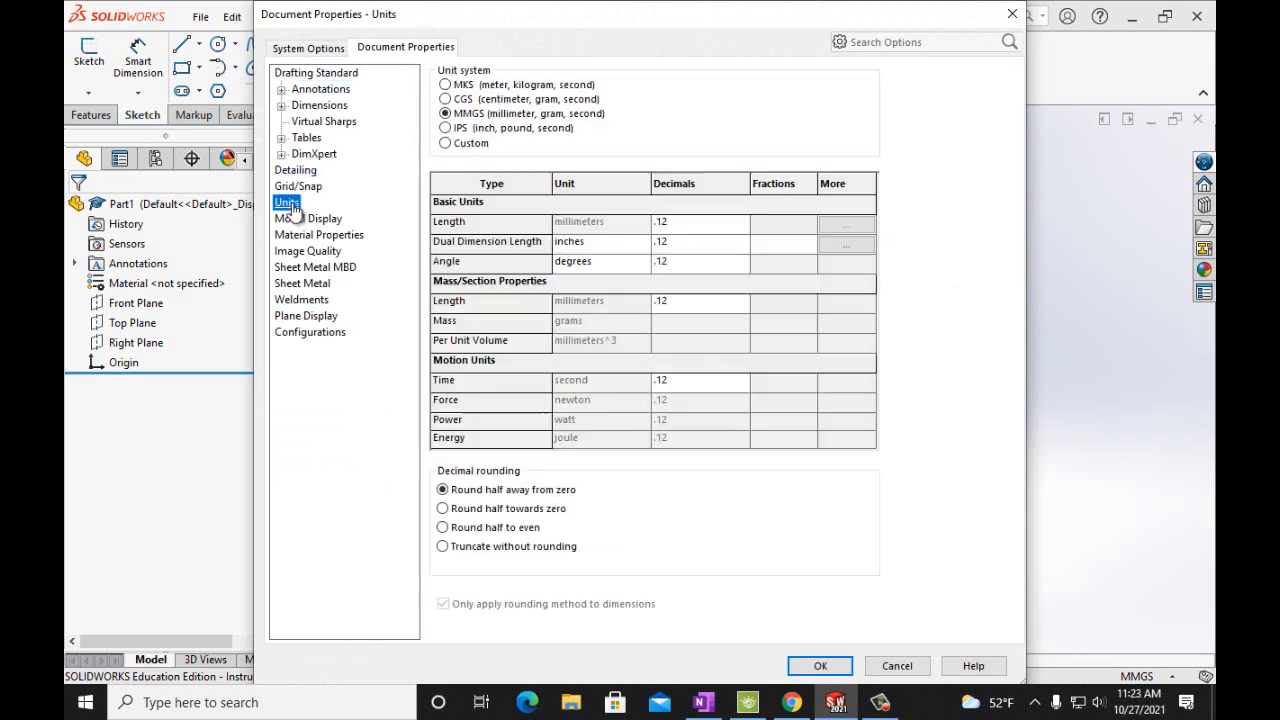
click(446, 129)
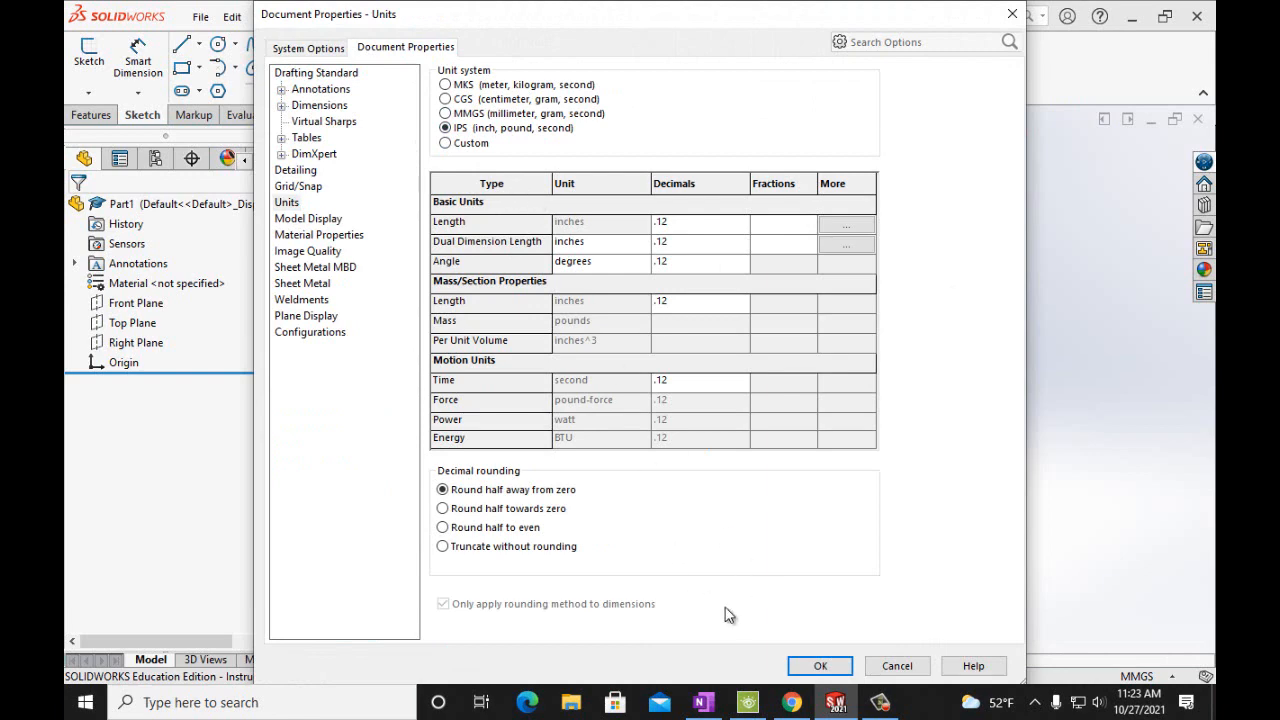
click(820, 666)
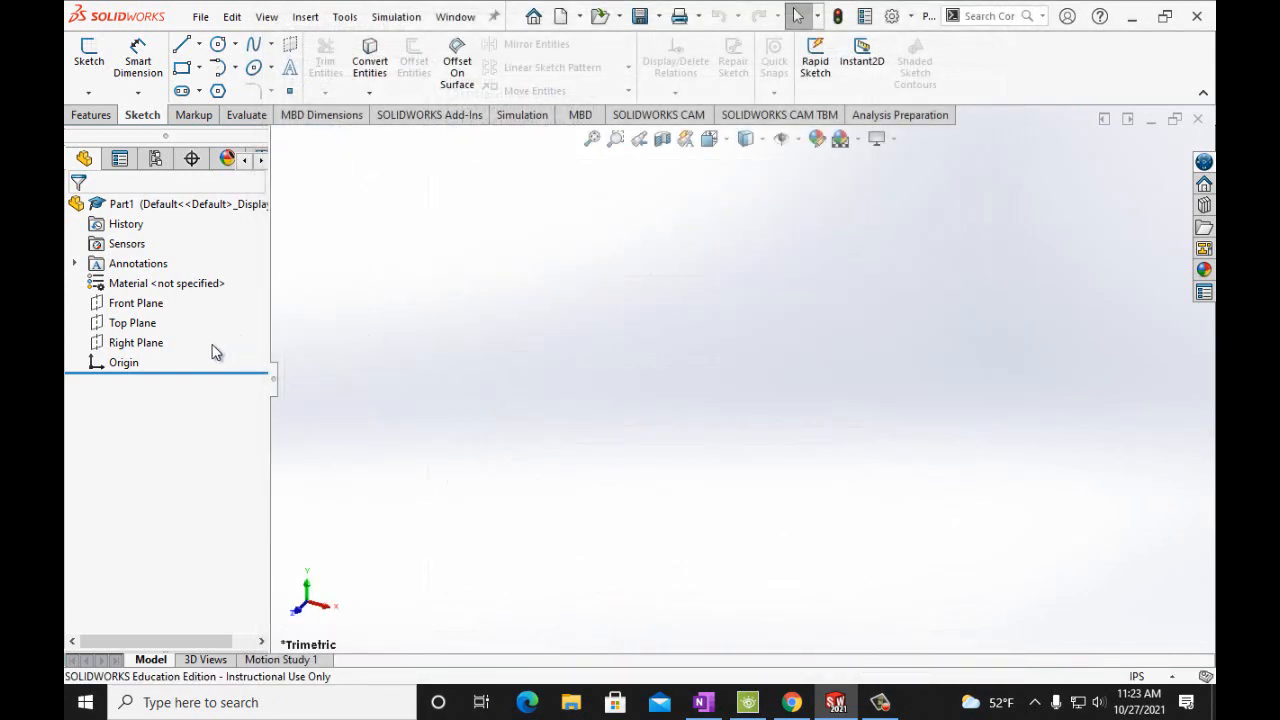
Sketch two concentric circles centred on the origin on the Top Plane, with radii of about 2.26 in and 3.78 in
click(137, 328)
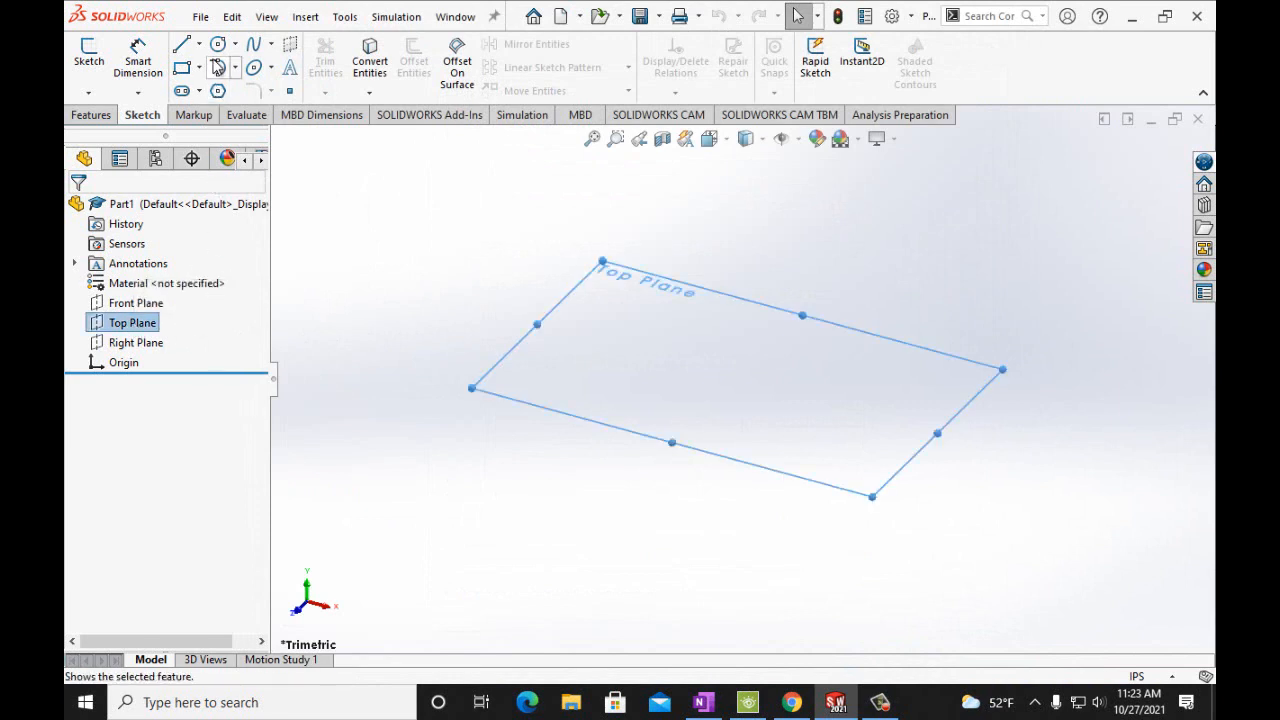
click(88, 52)
click(217, 44)
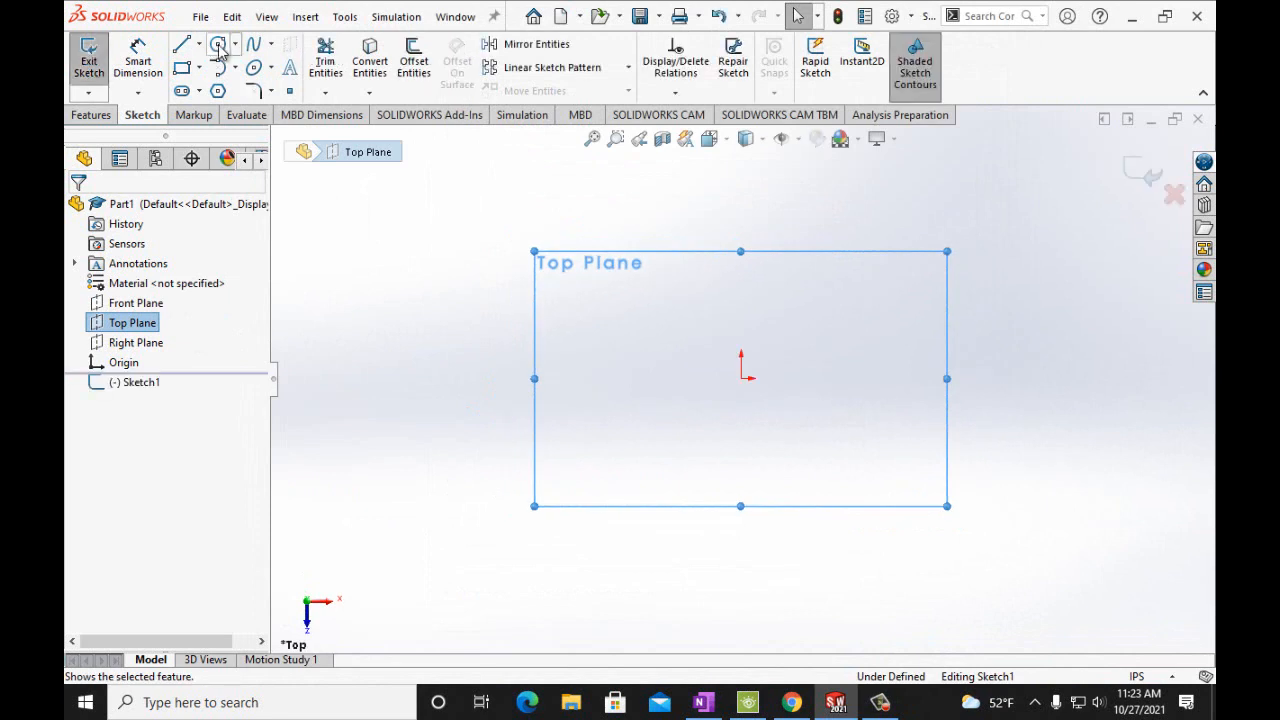
click(742, 379)
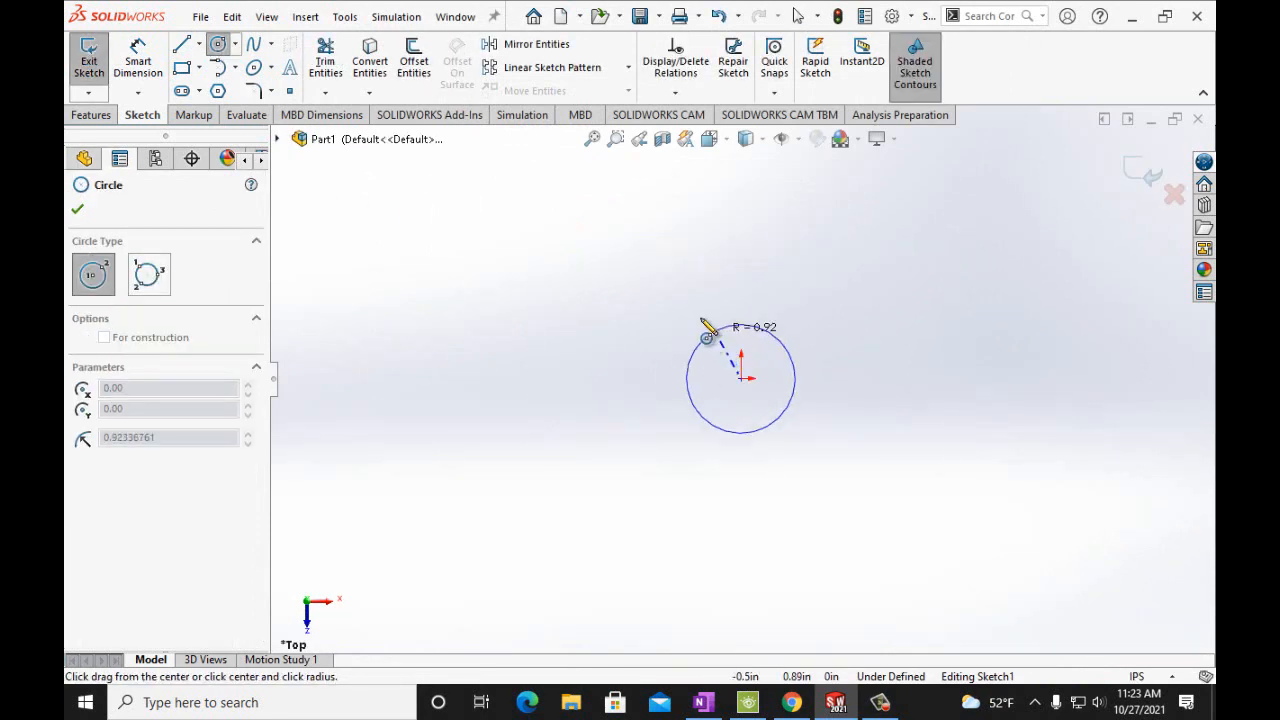
click(648, 286)
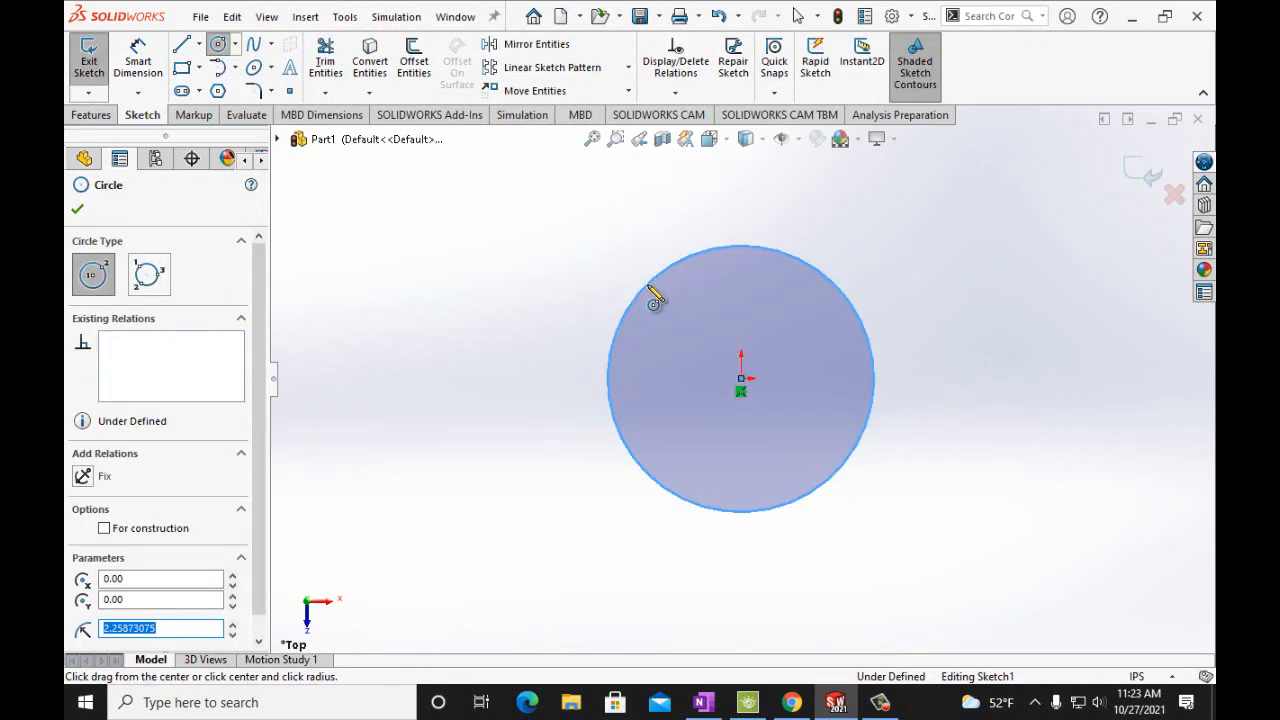
click(741, 379)
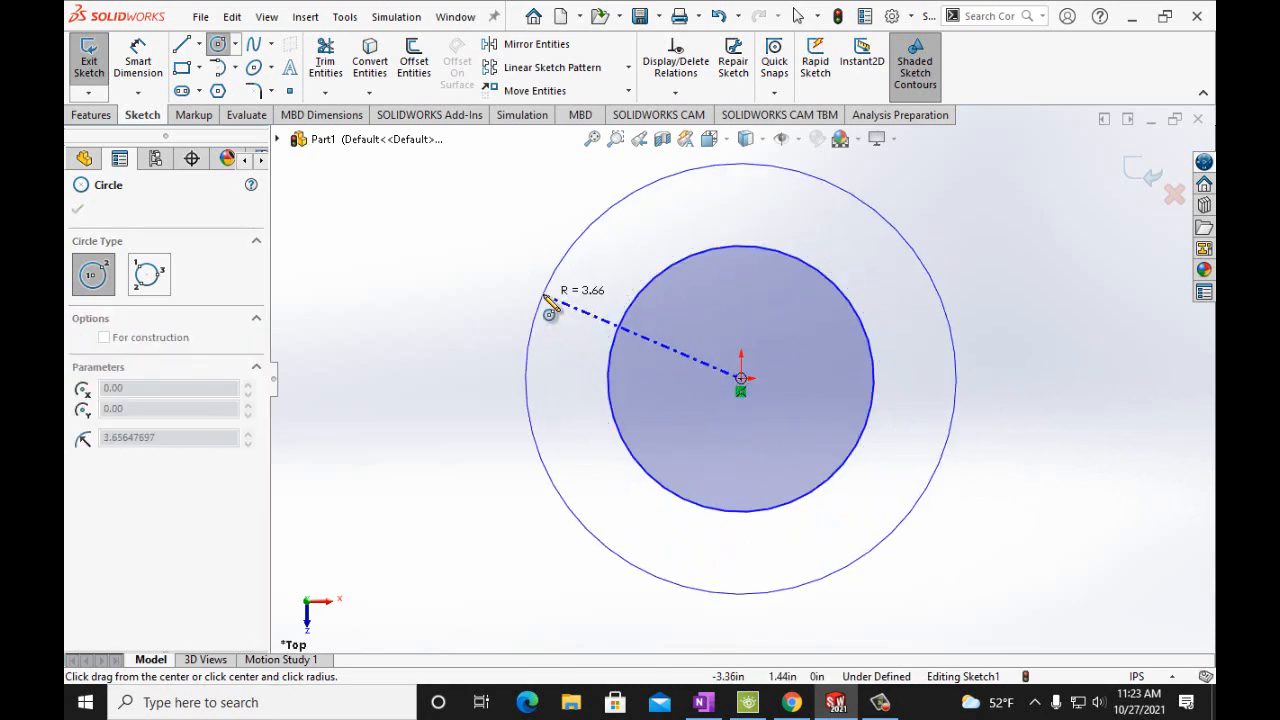
click(536, 300)
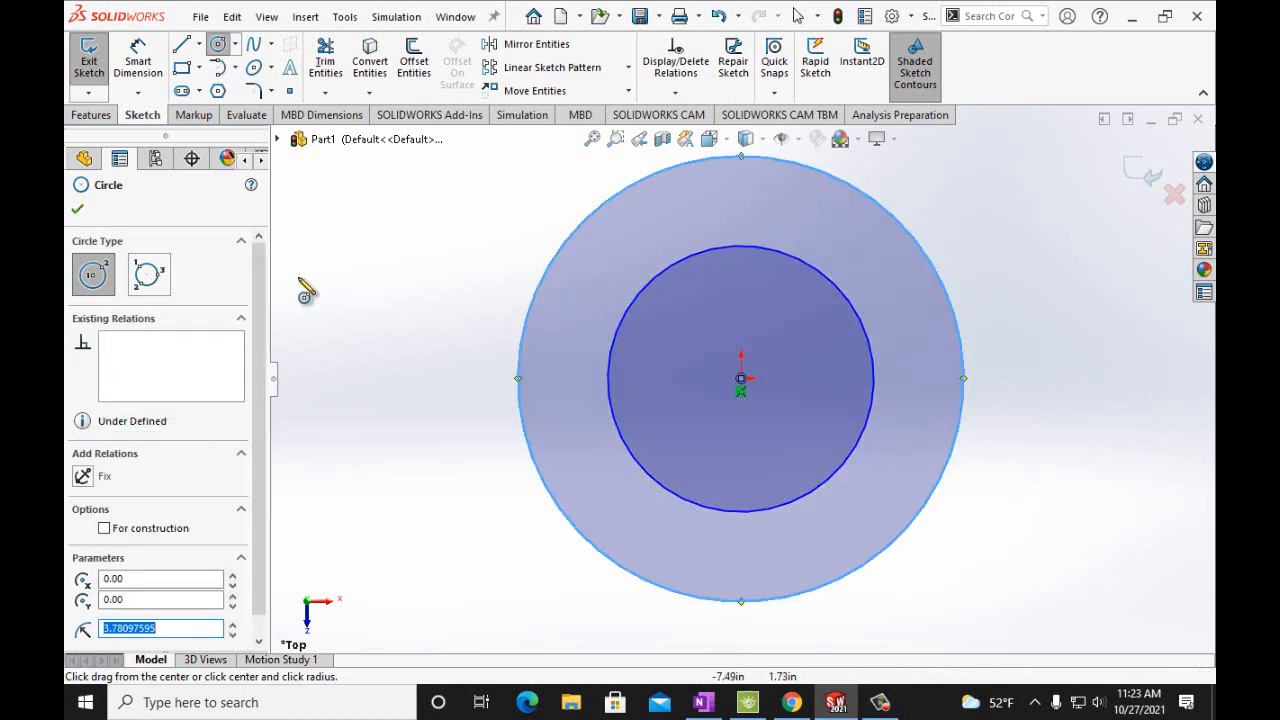
Dimension the inner circle's diameter to 3 in and the outer circle's diameter to 4 in
click(124, 68)
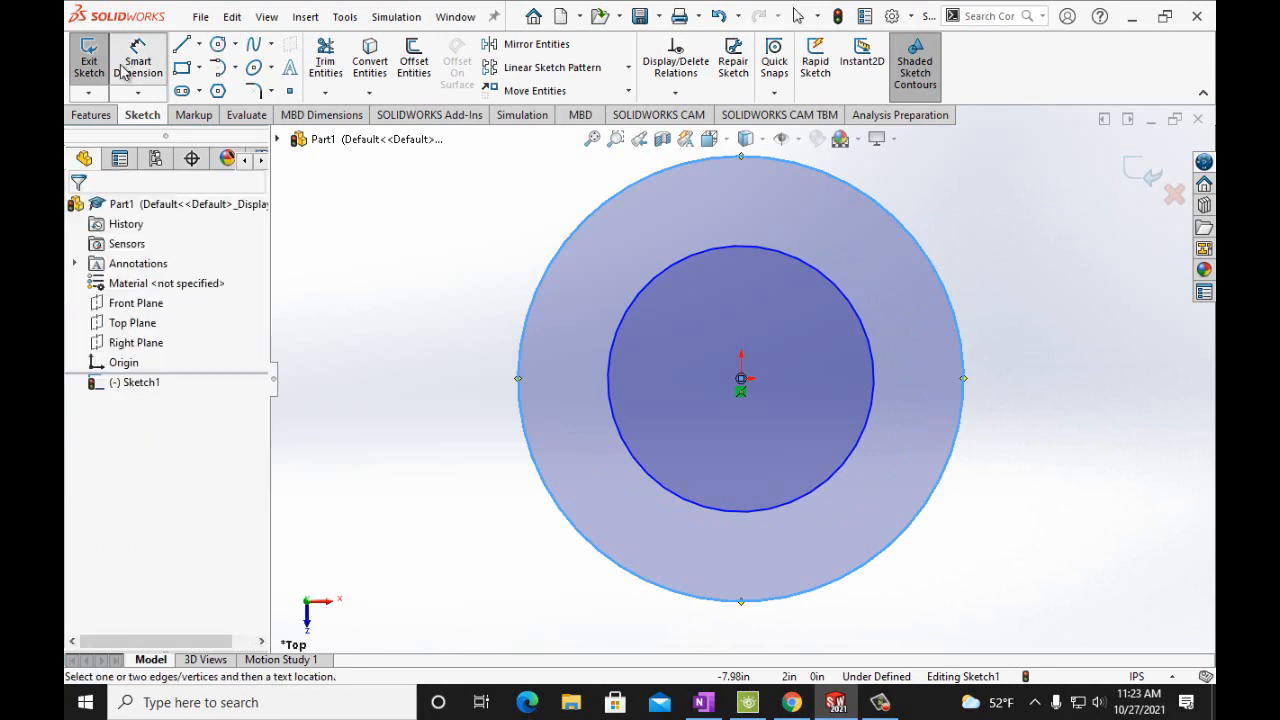
click(608, 396)
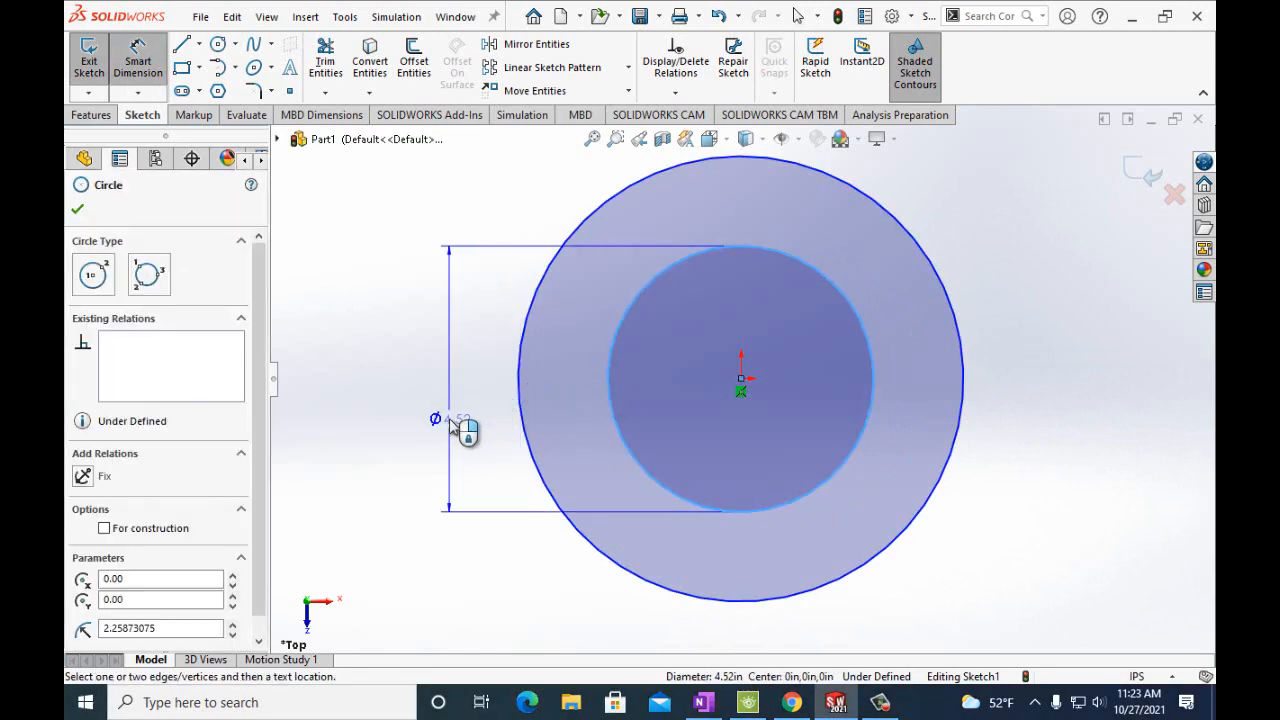
click(449, 418)
text(3in)
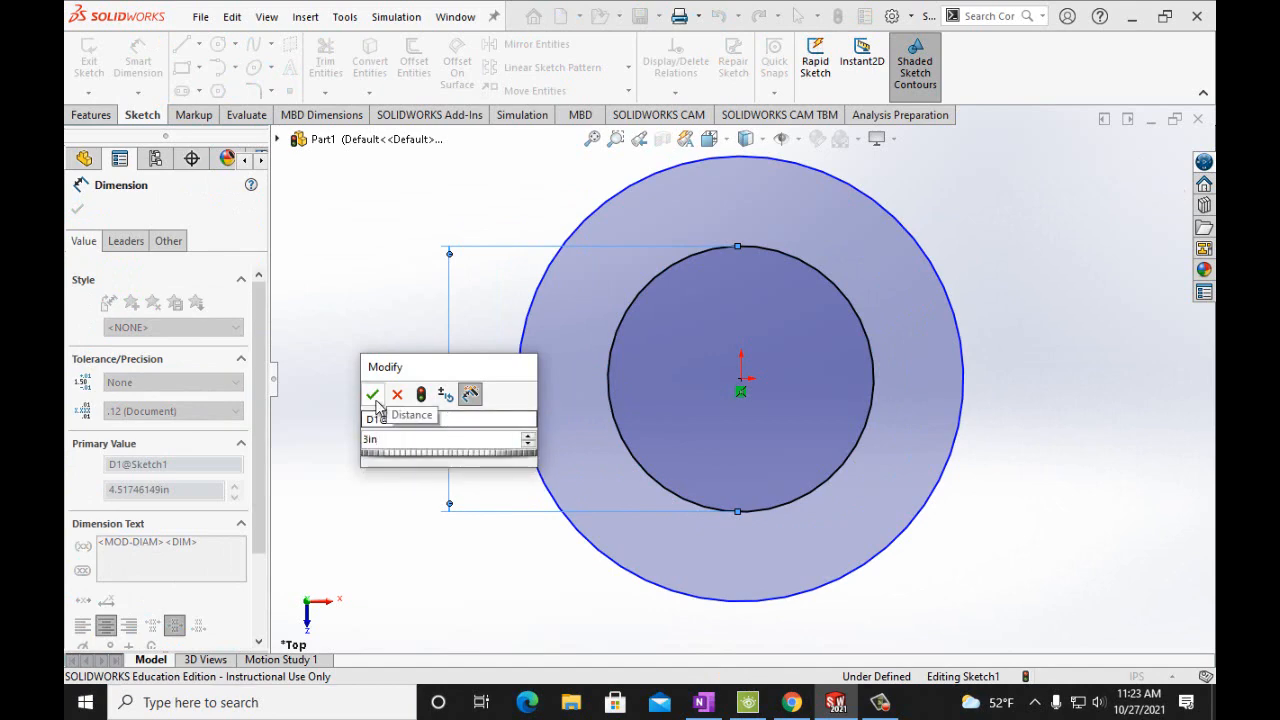
click(372, 394)
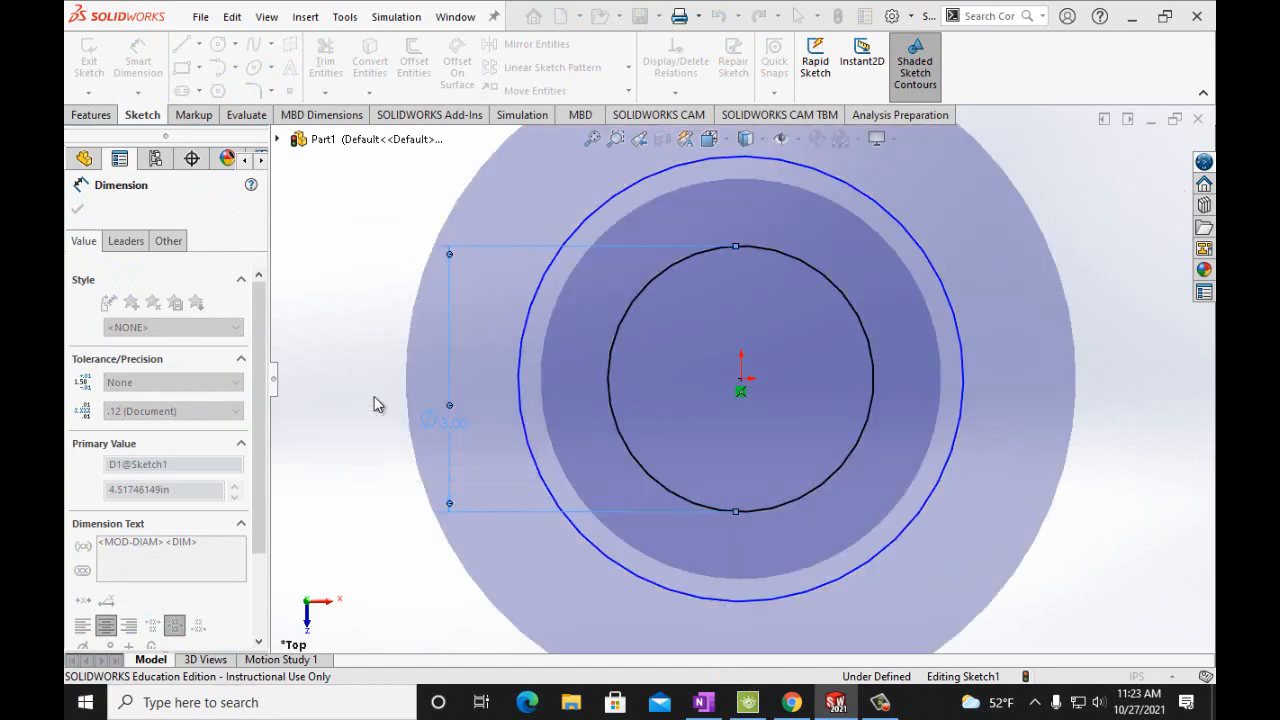
click(519, 364)
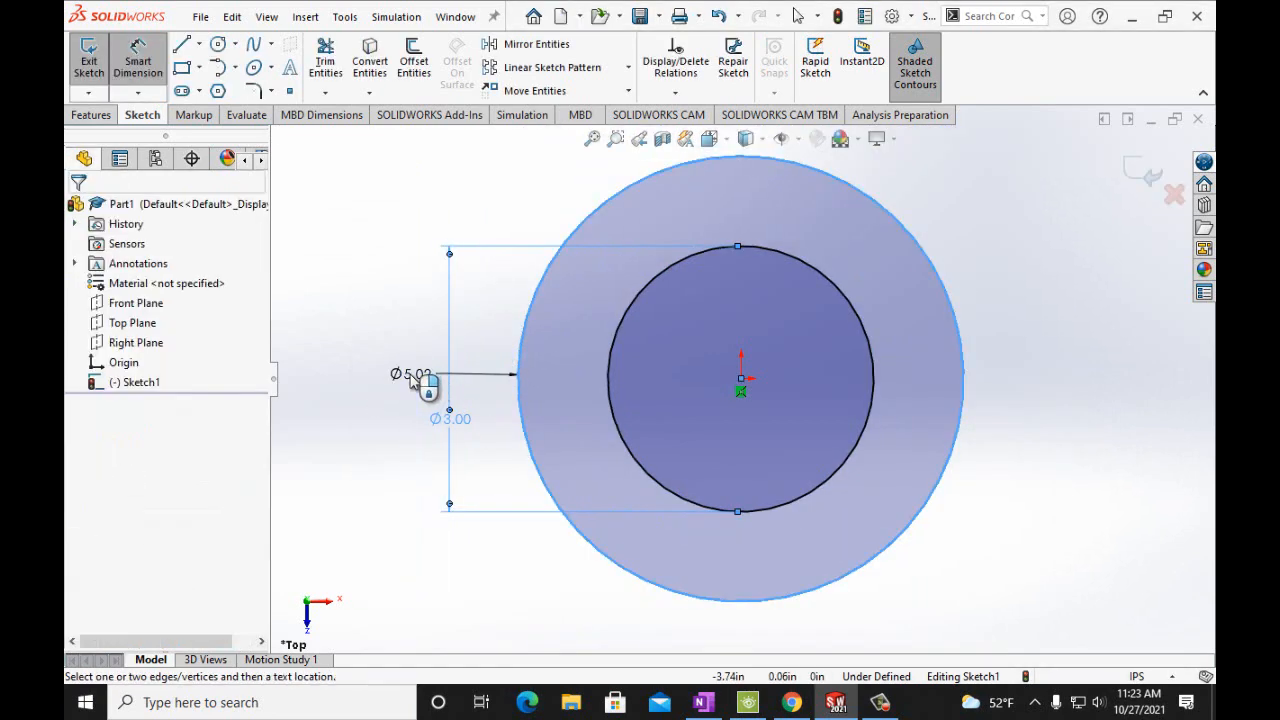
click(413, 376)
text(4in)
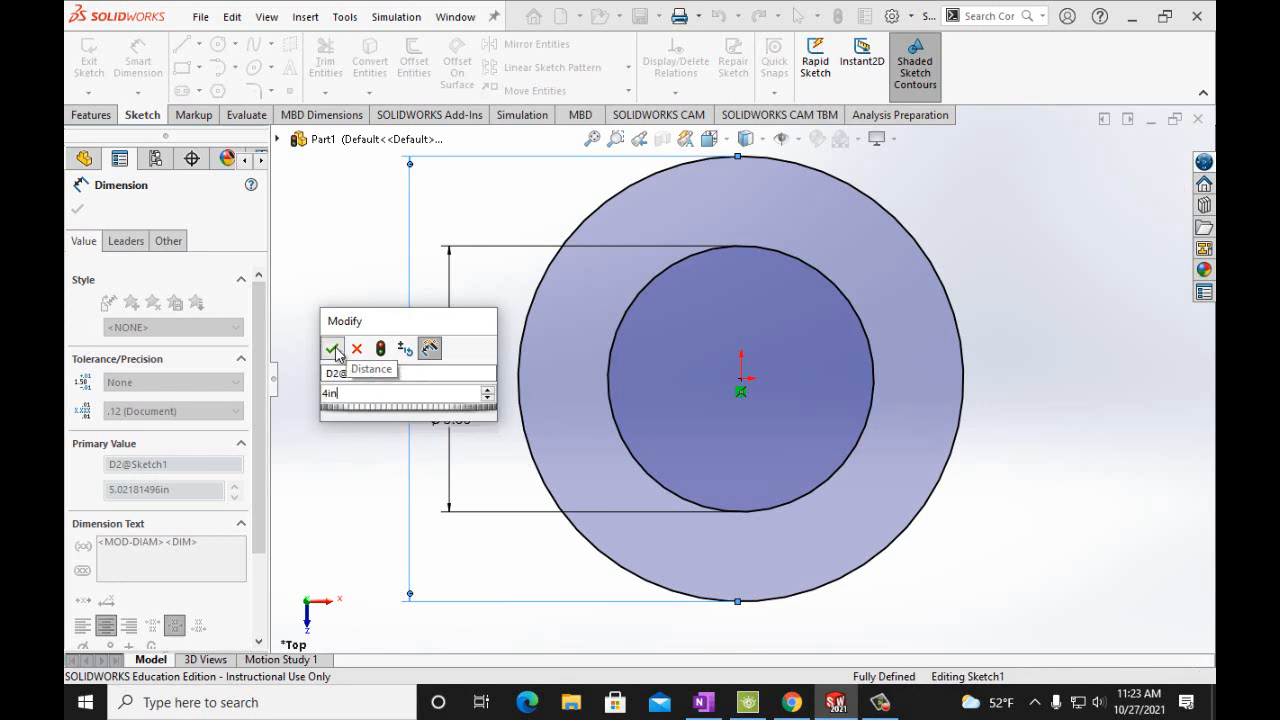
click(333, 349)
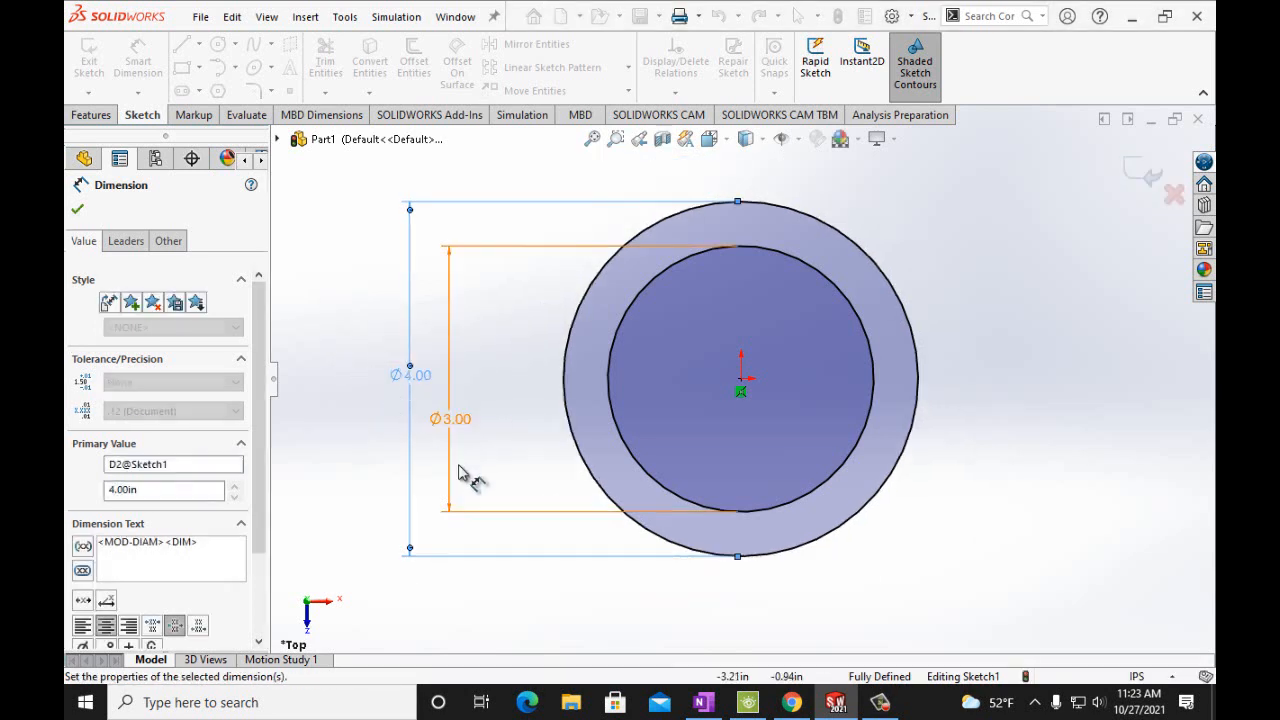
click(79, 211)
Extrude the ring profile as a blind boss with a depth of 1 in
click(91, 115)
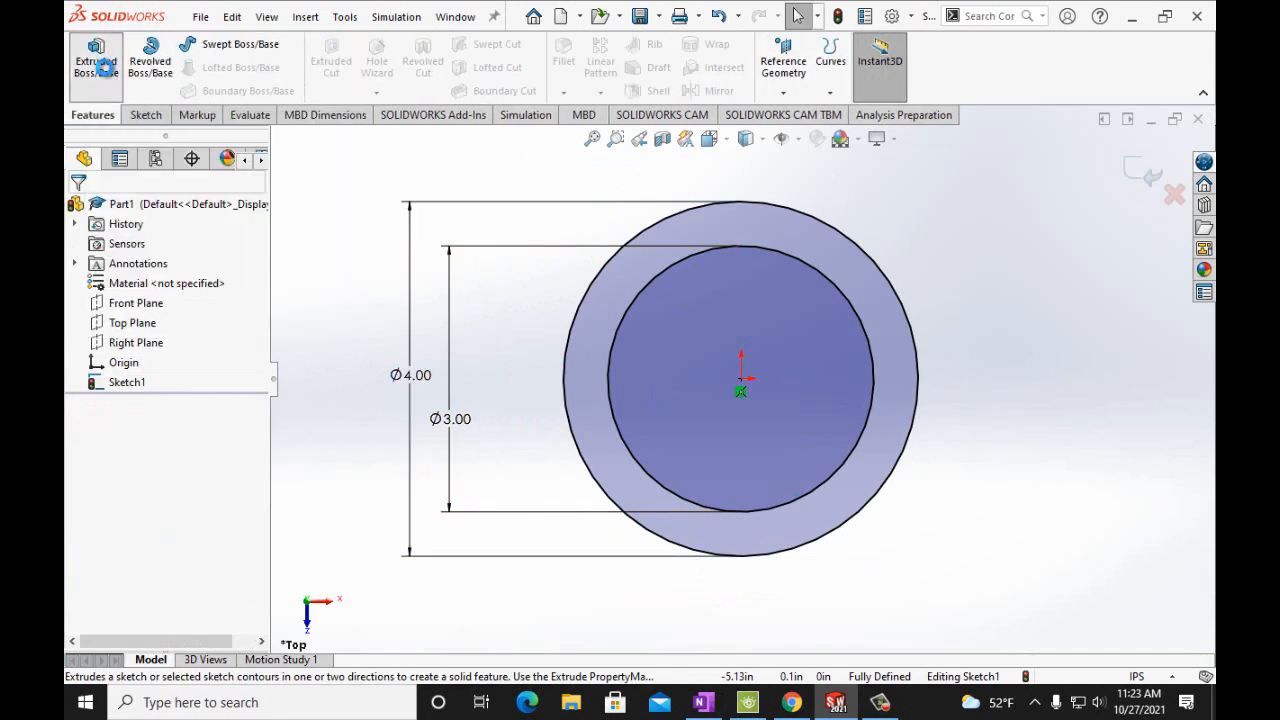
click(97, 62)
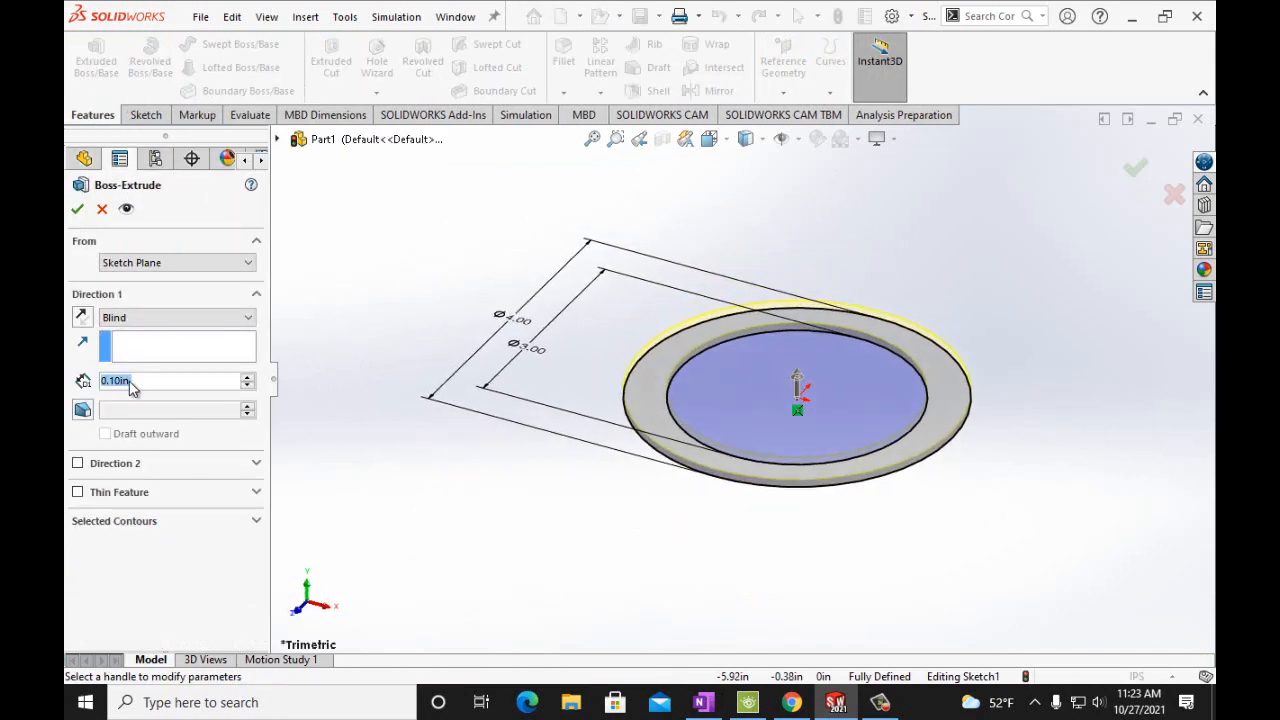
text(1)
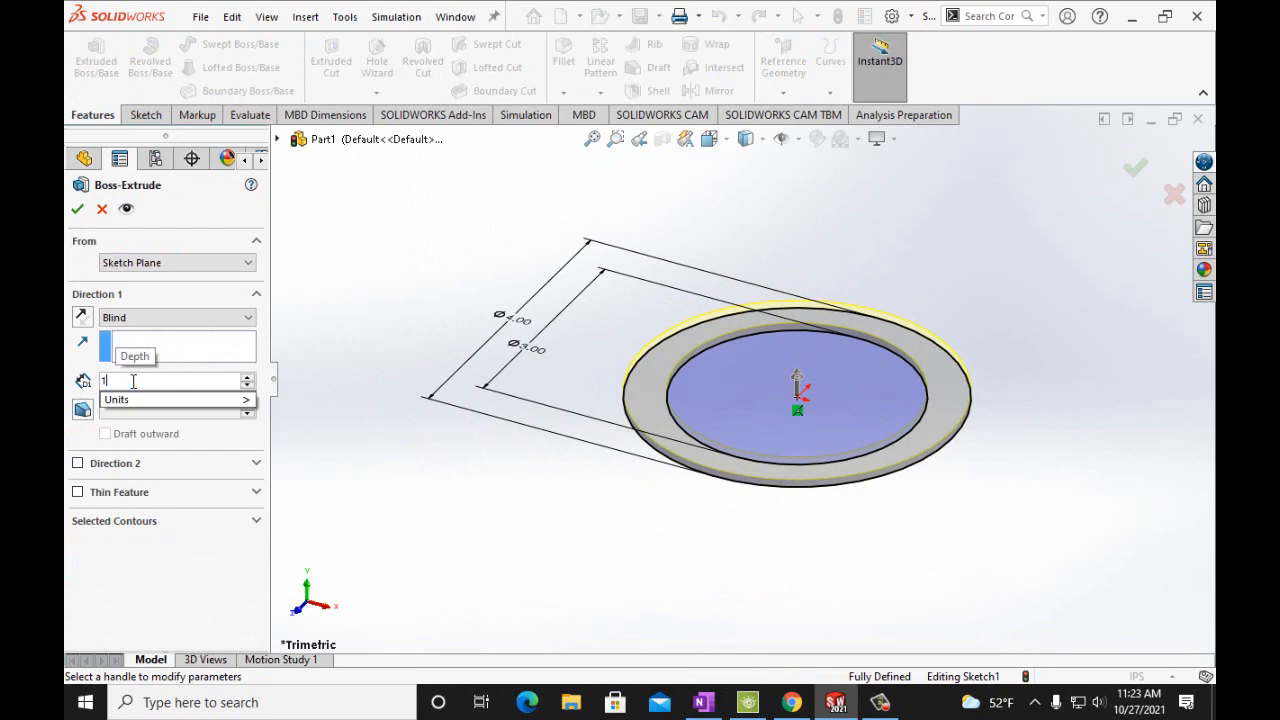
text(in)
key(Return)
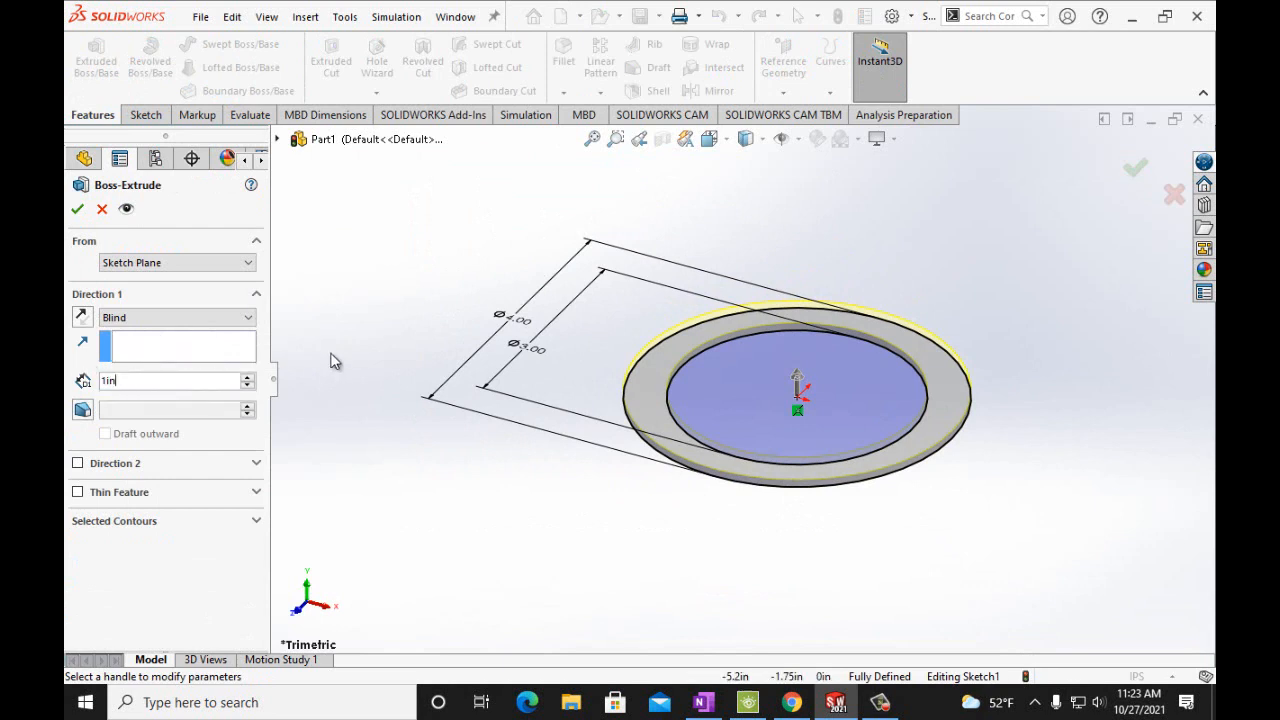
click(77, 209)
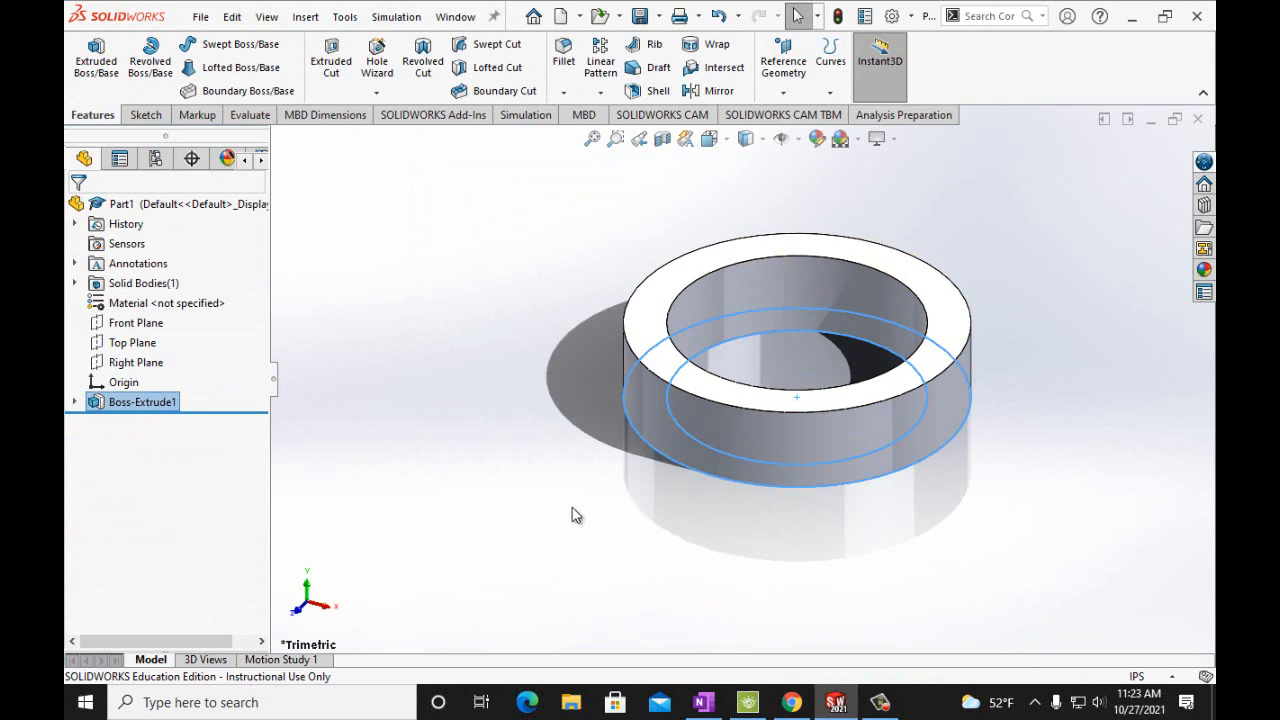
Check the ring handout in OneNote, then back in SOLIDWORKS create a reference plane offset 2 in forward from the Front Plane
click(703, 702)
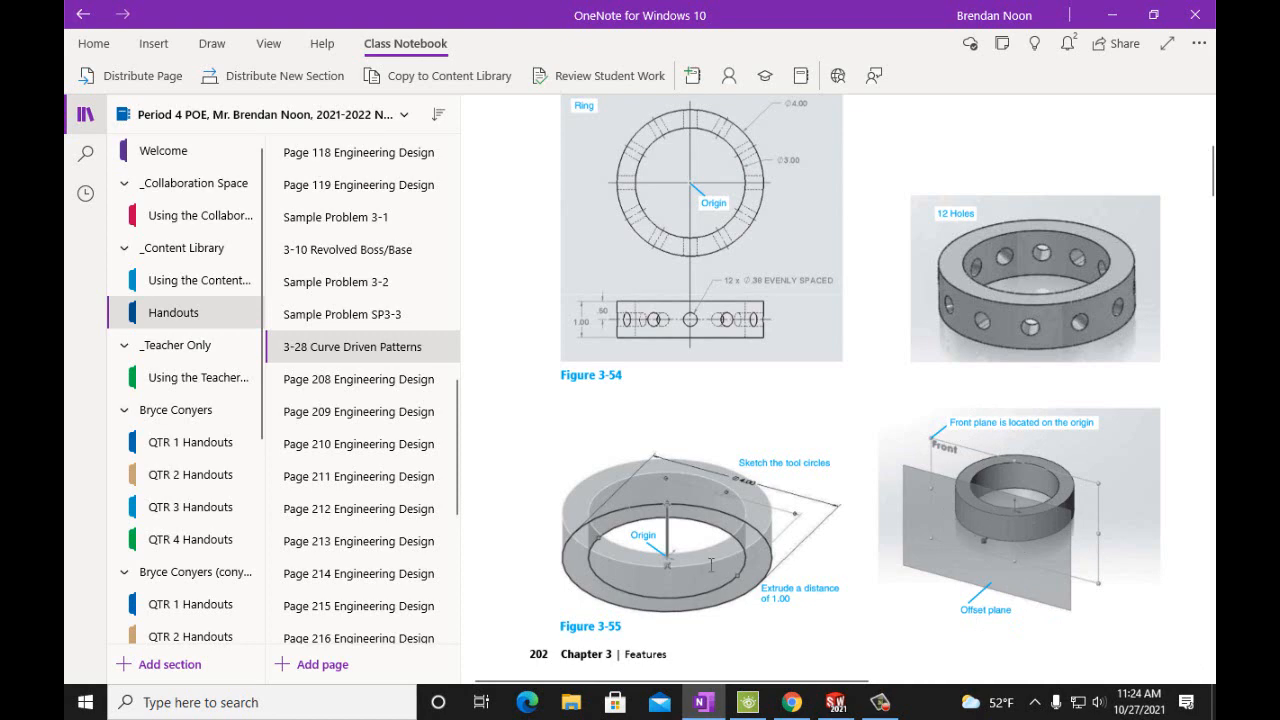
click(835, 702)
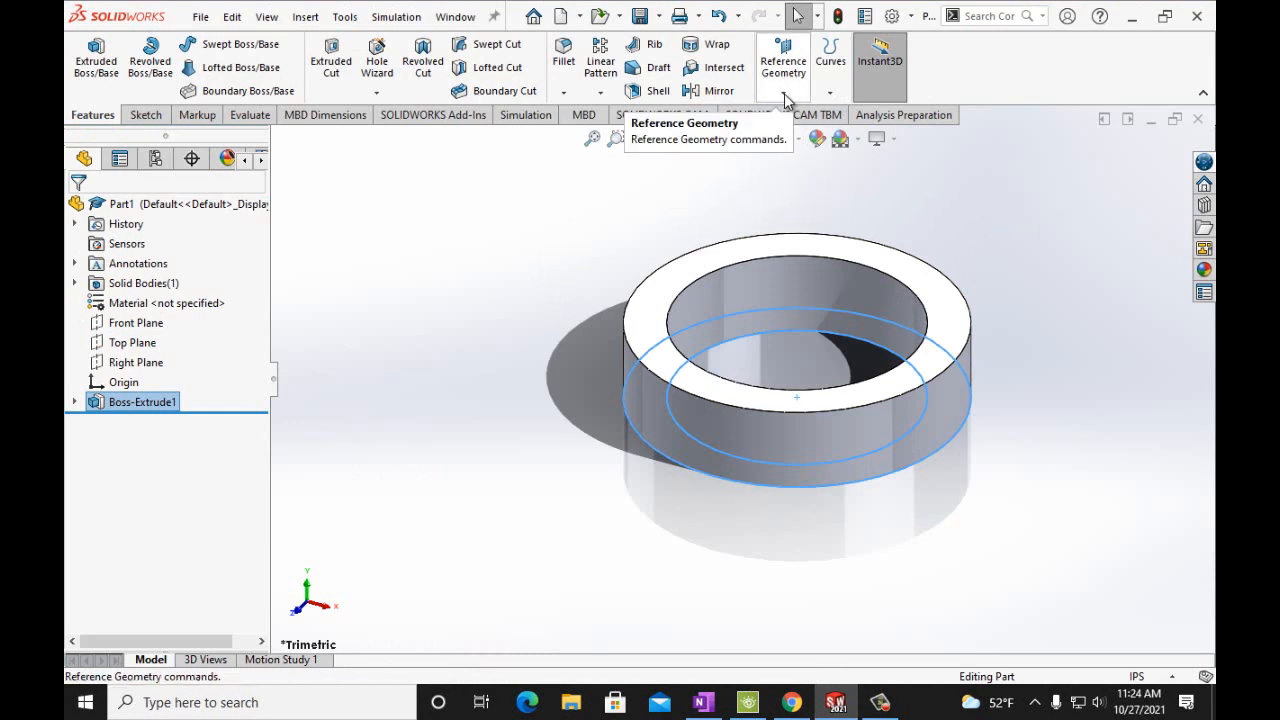
click(124, 325)
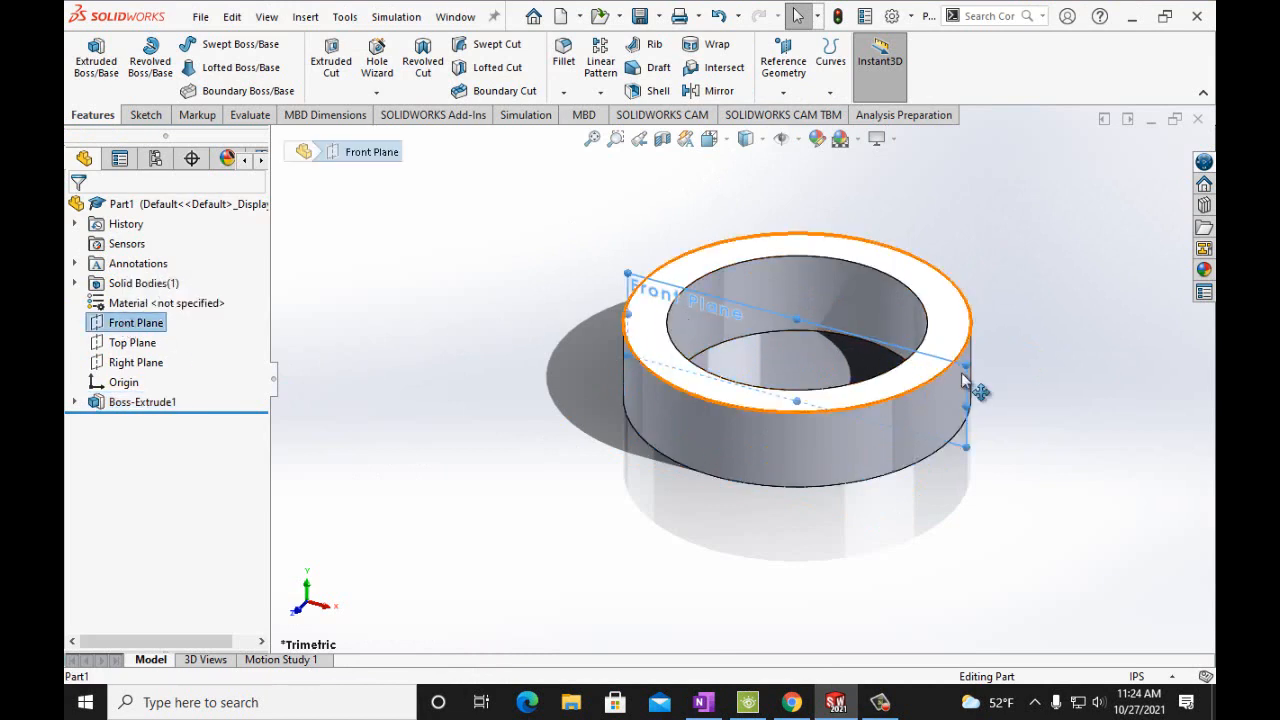
click(783, 65)
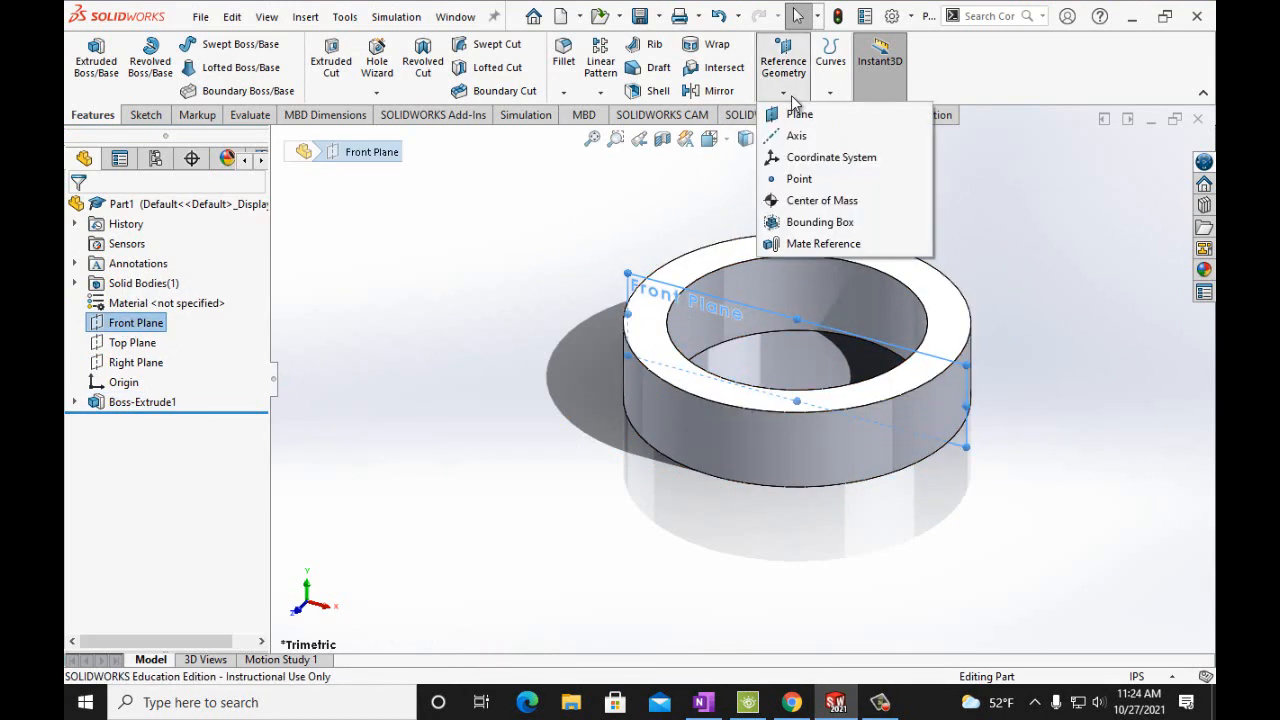
click(805, 117)
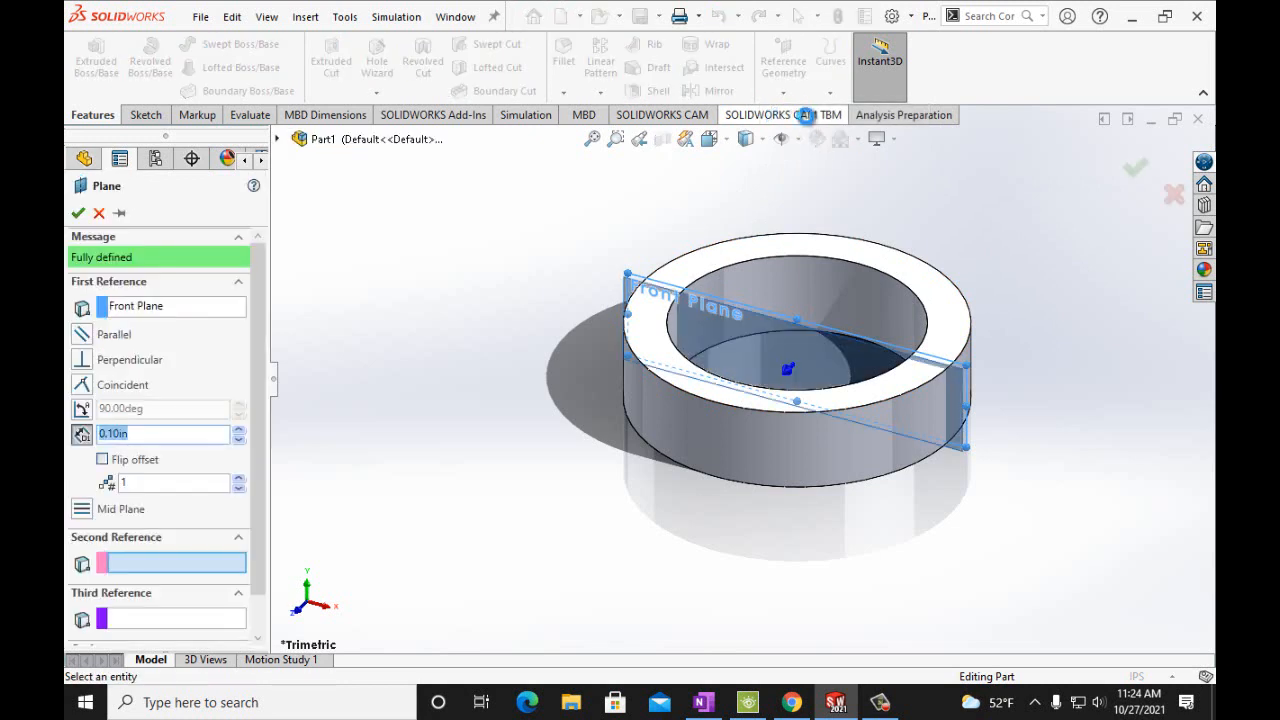
click(240, 429)
click(240, 429)
click(240, 429)
click(240, 429)
click(240, 429)
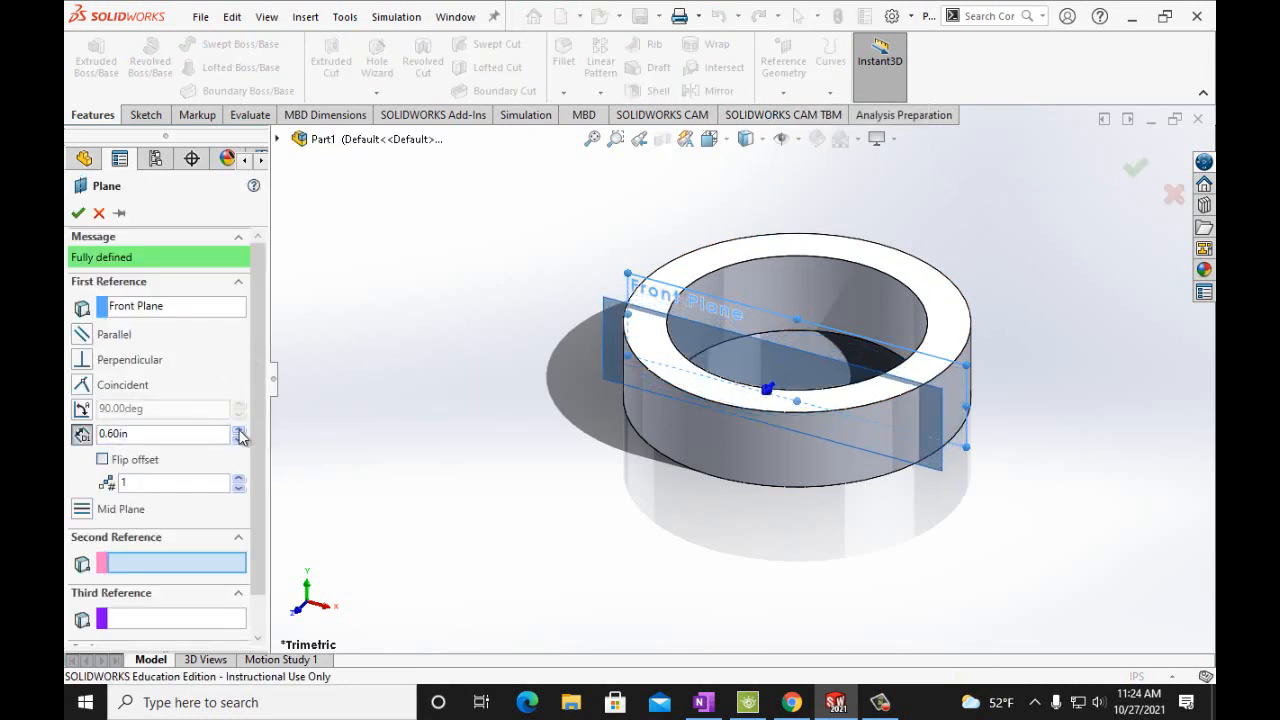
double_click(240, 429)
click(240, 429)
double_click(240, 429)
click(240, 429)
click(240, 429)
double_click(240, 429)
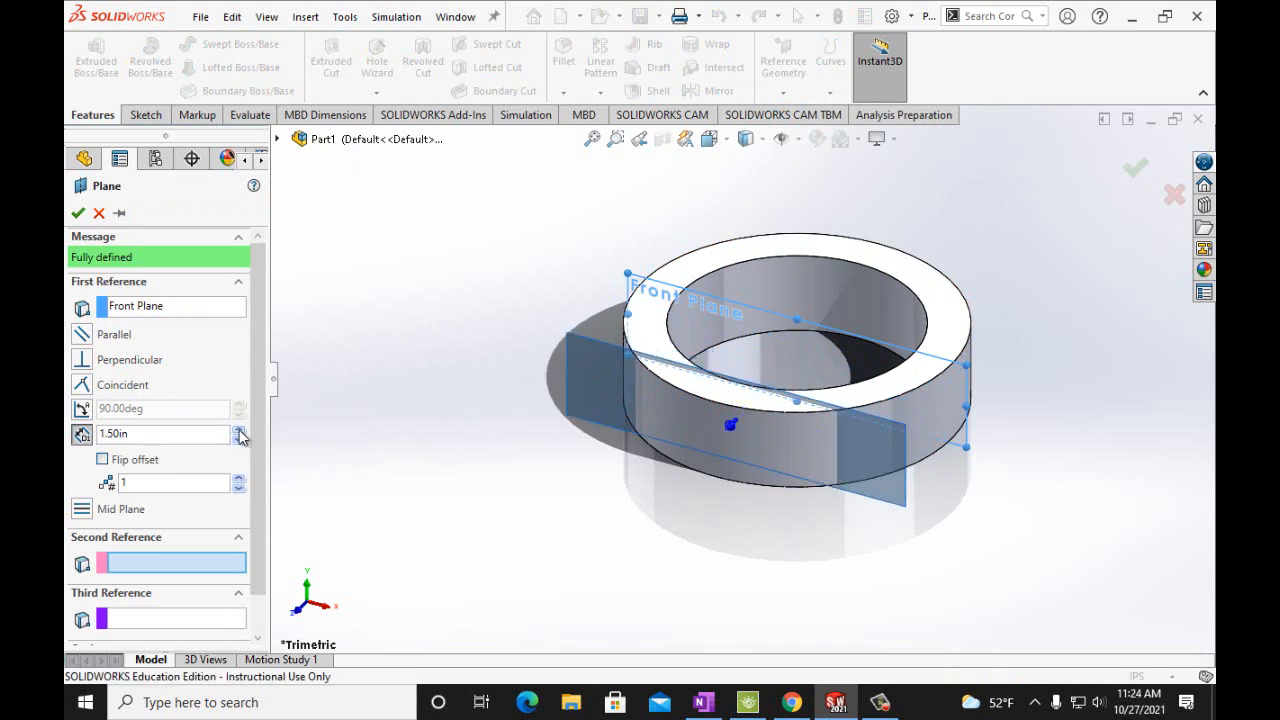
click(240, 429)
click(240, 429)
click(240, 429)
click(240, 429)
click(240, 429)
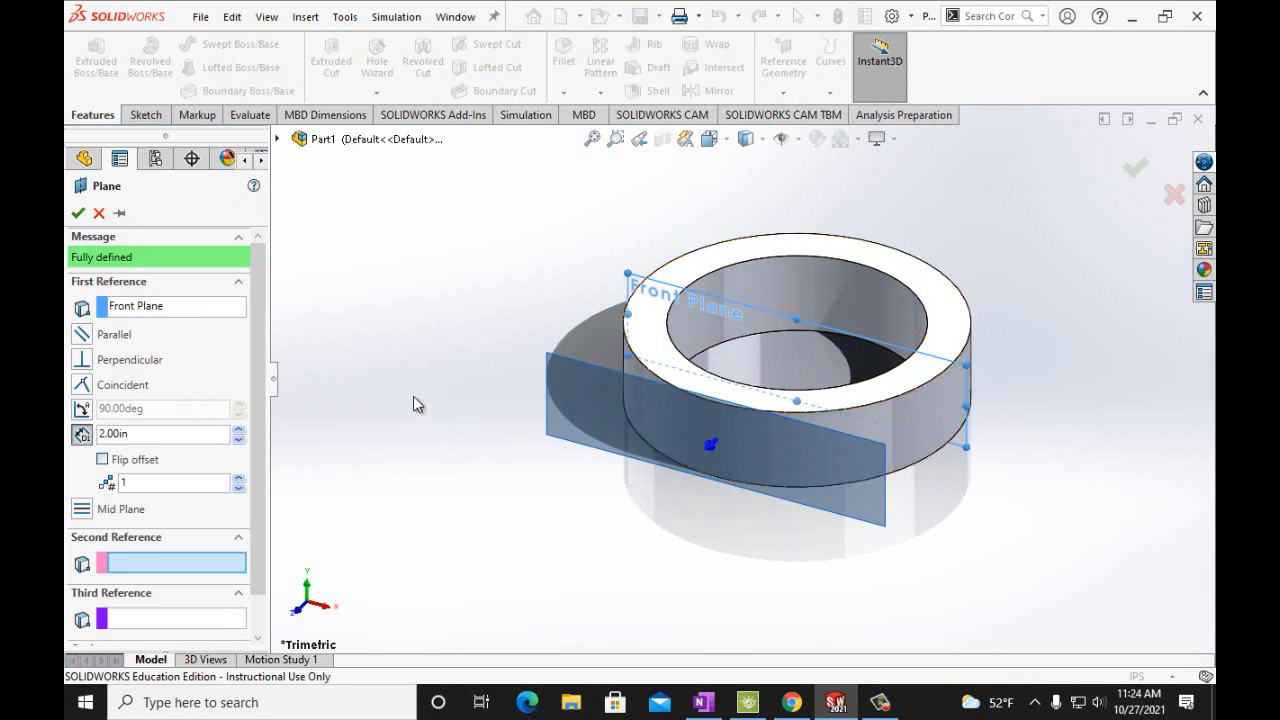
click(78, 214)
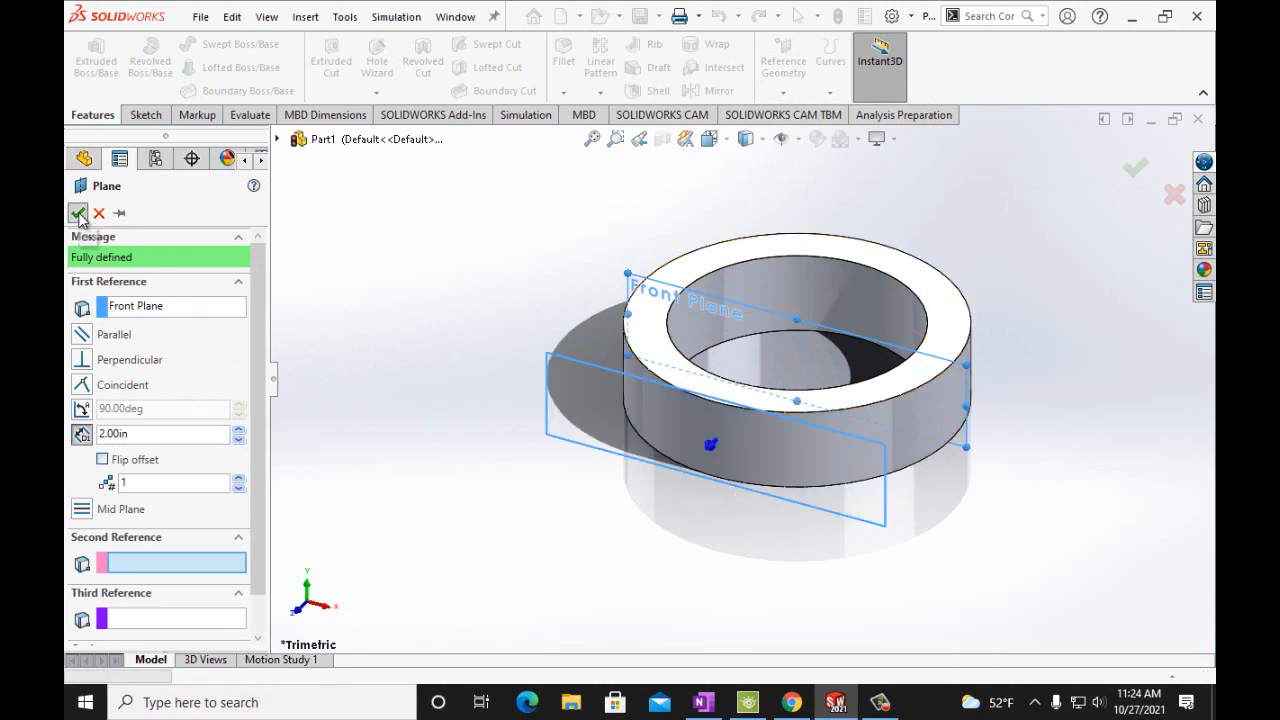
Sketch a circle of about 0.17 in radius on the offset plane, centred about 0.47 in directly above the origin
click(735, 143)
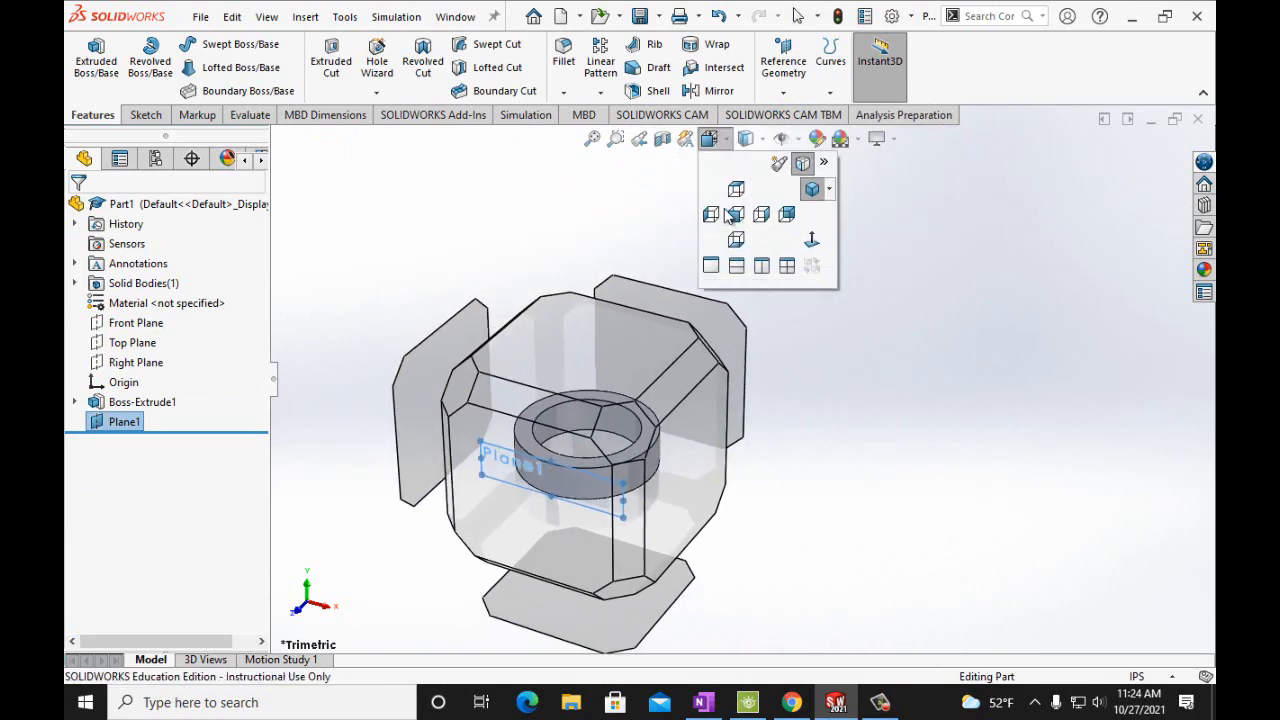
click(729, 215)
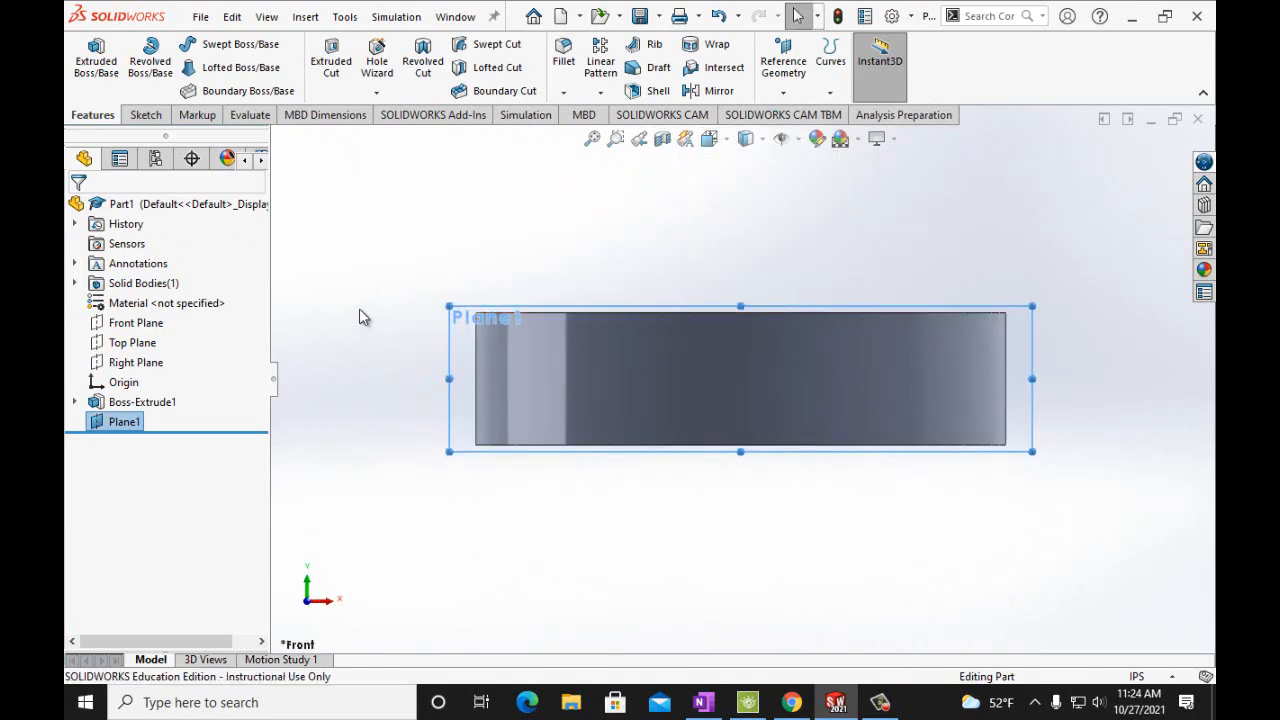
click(145, 115)
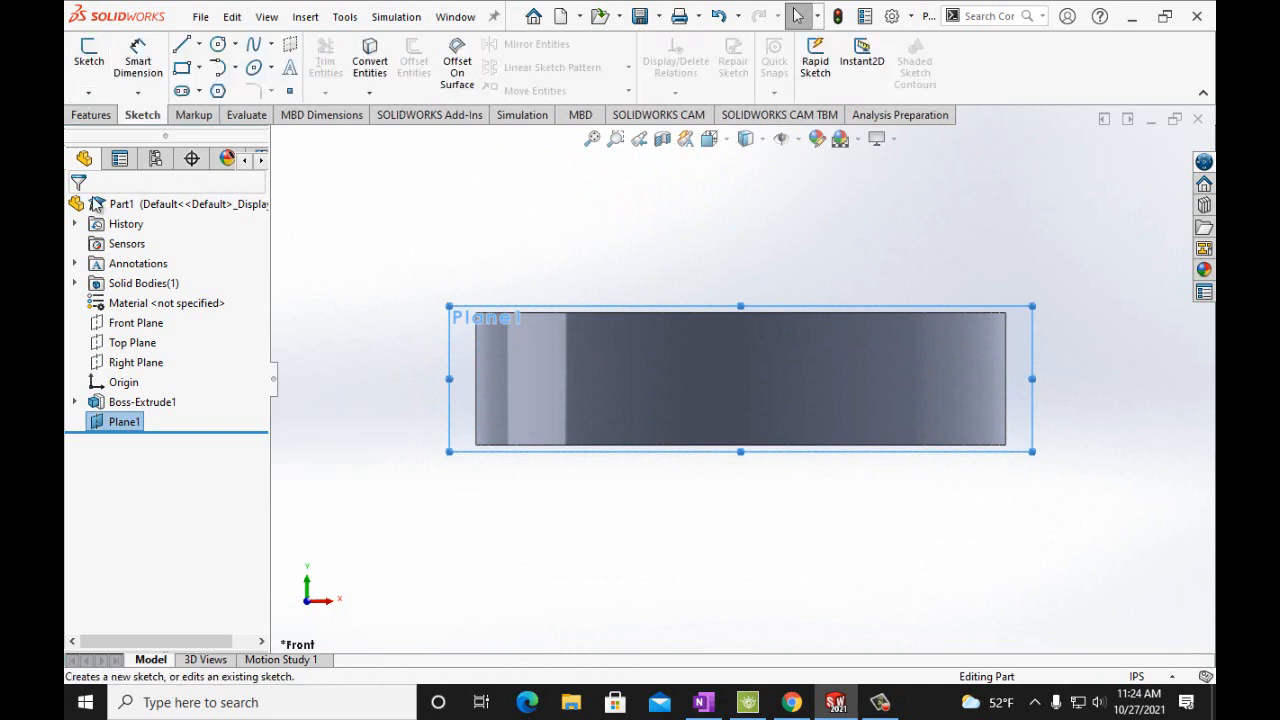
click(88, 55)
click(218, 46)
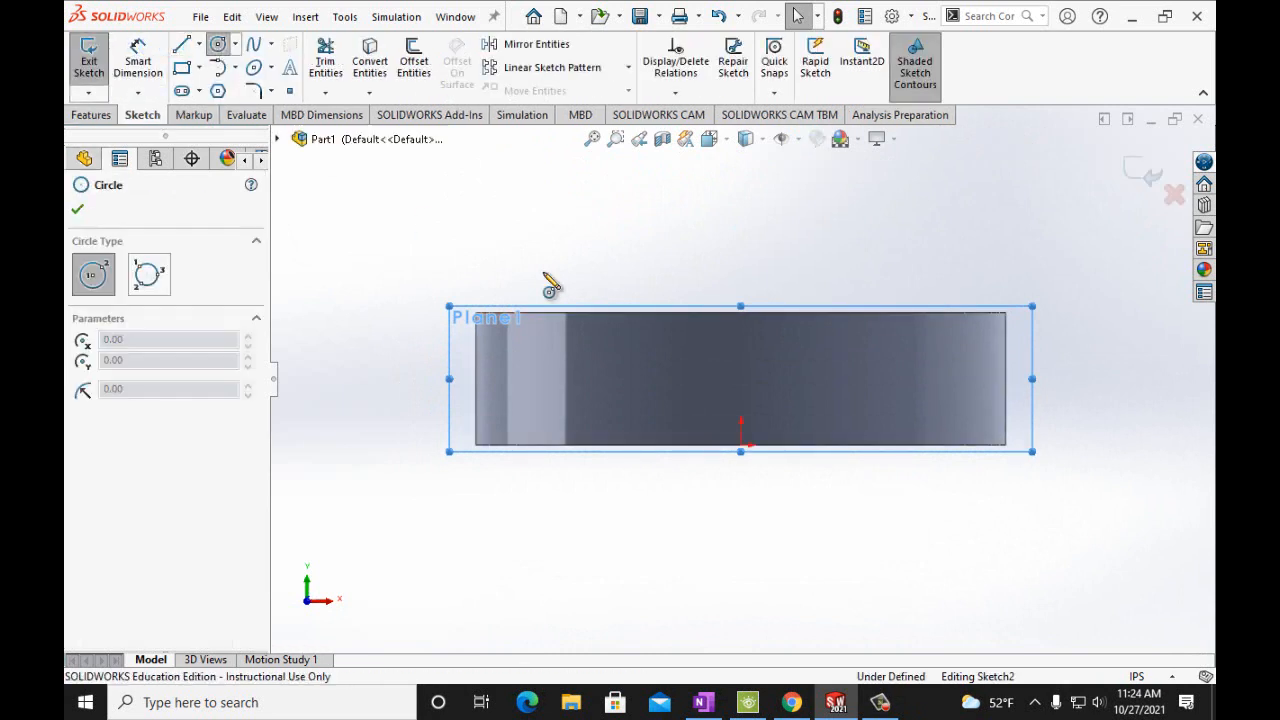
click(742, 384)
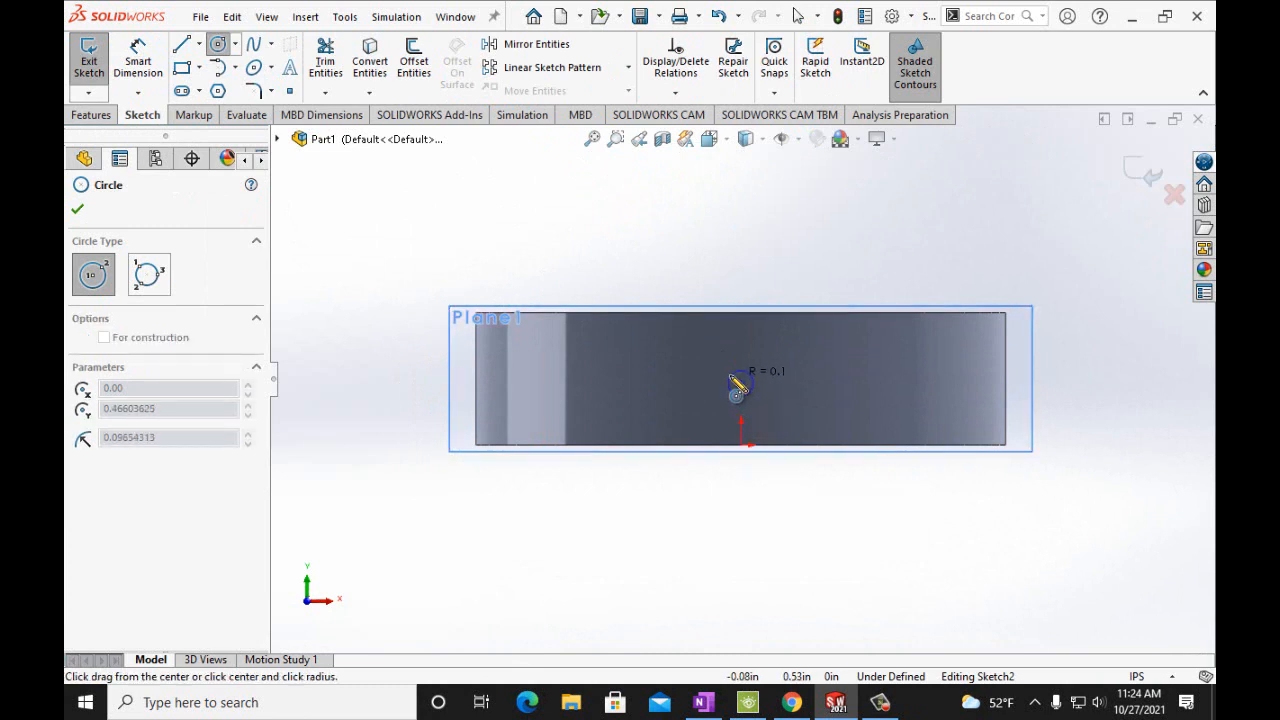
click(759, 372)
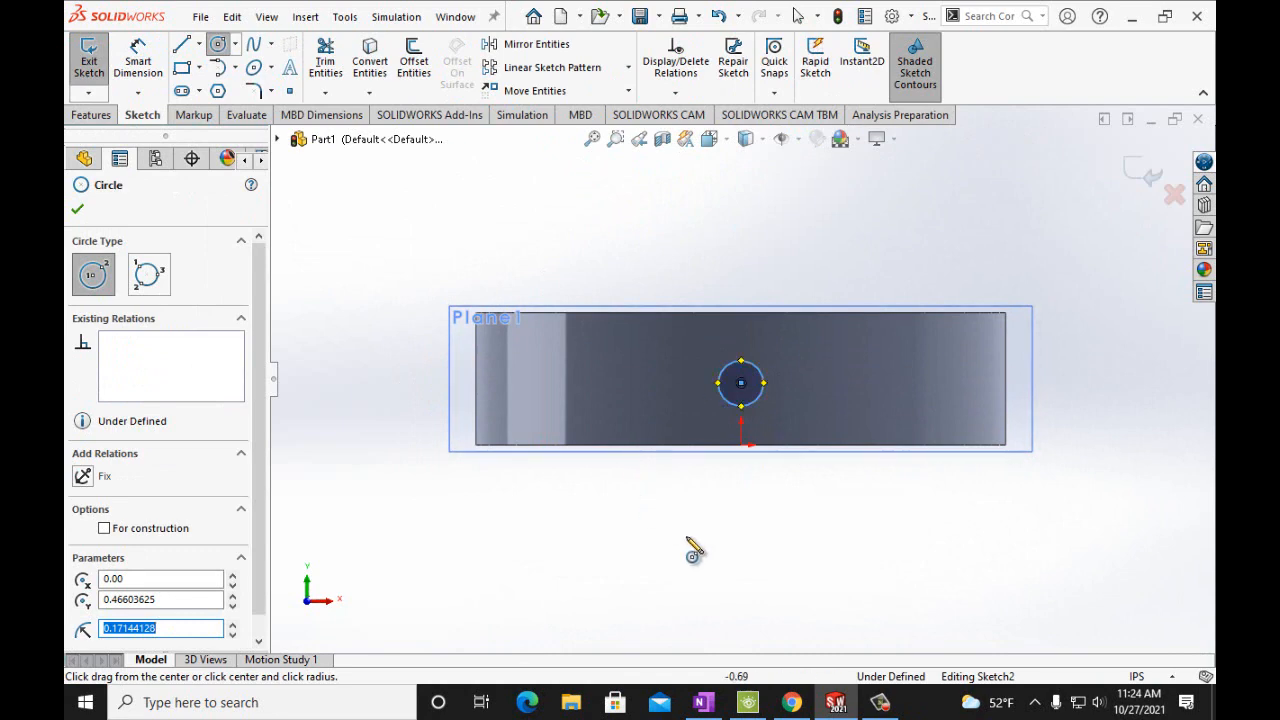
Look up the hole sketch dimensions in the OneNote handout and dimension the circle's diameter to 0.38 in in SOLIDWORKS
click(703, 702)
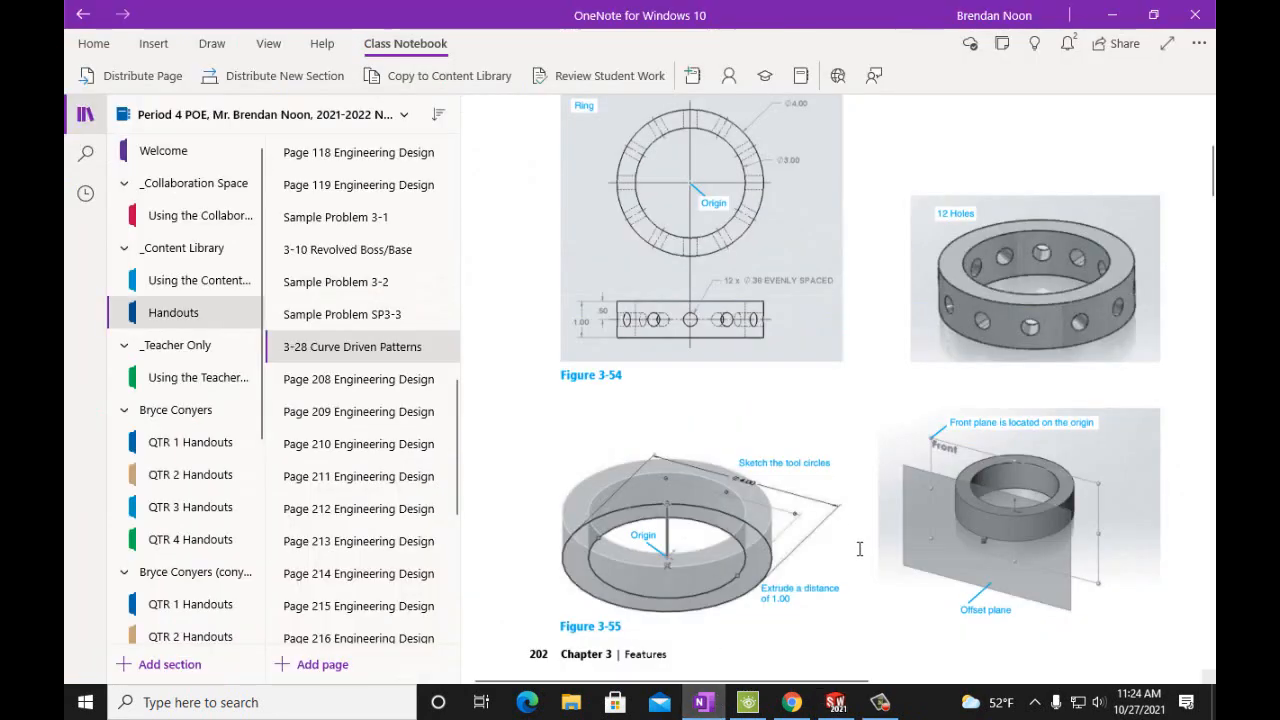
scroll(995, 555, down, 5)
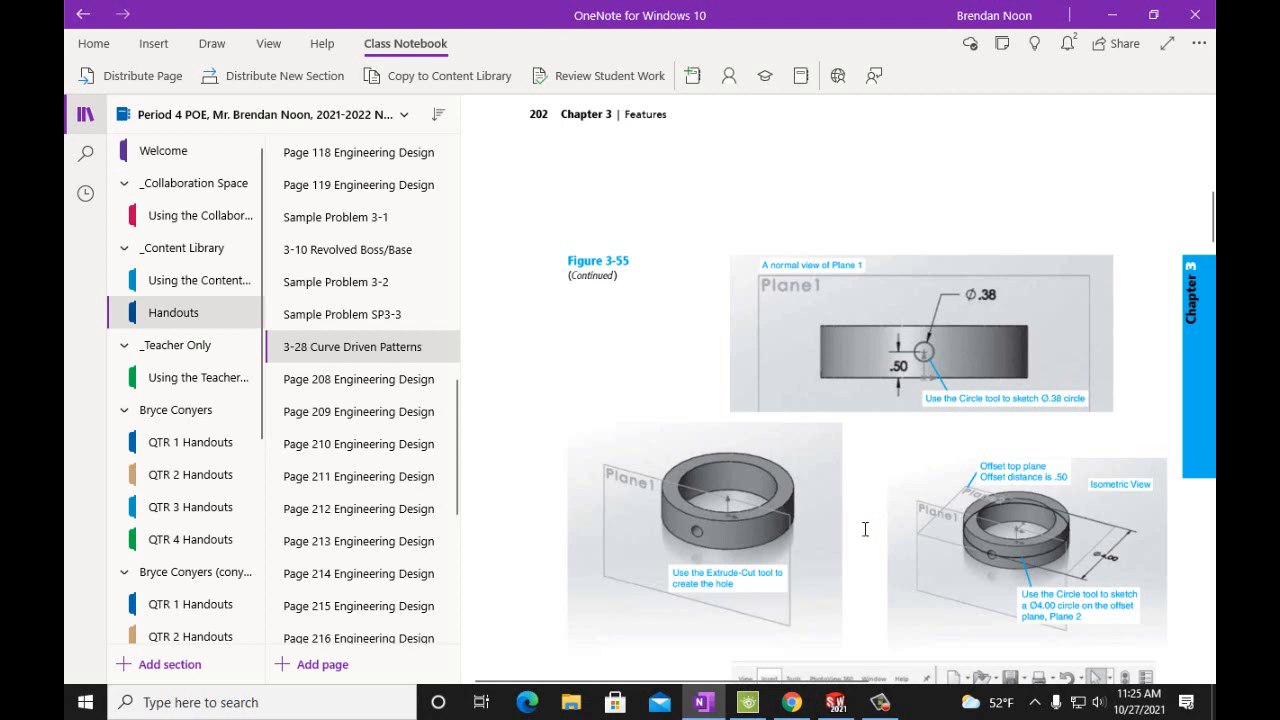
click(835, 702)
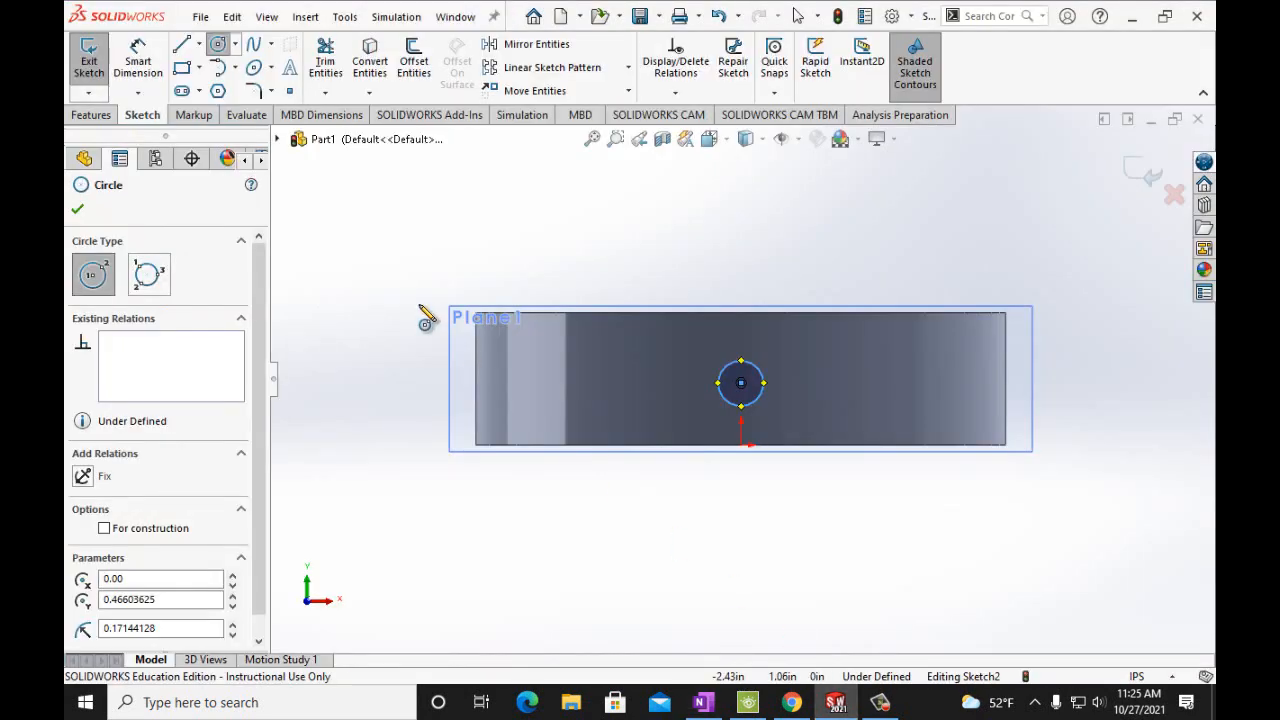
click(150, 66)
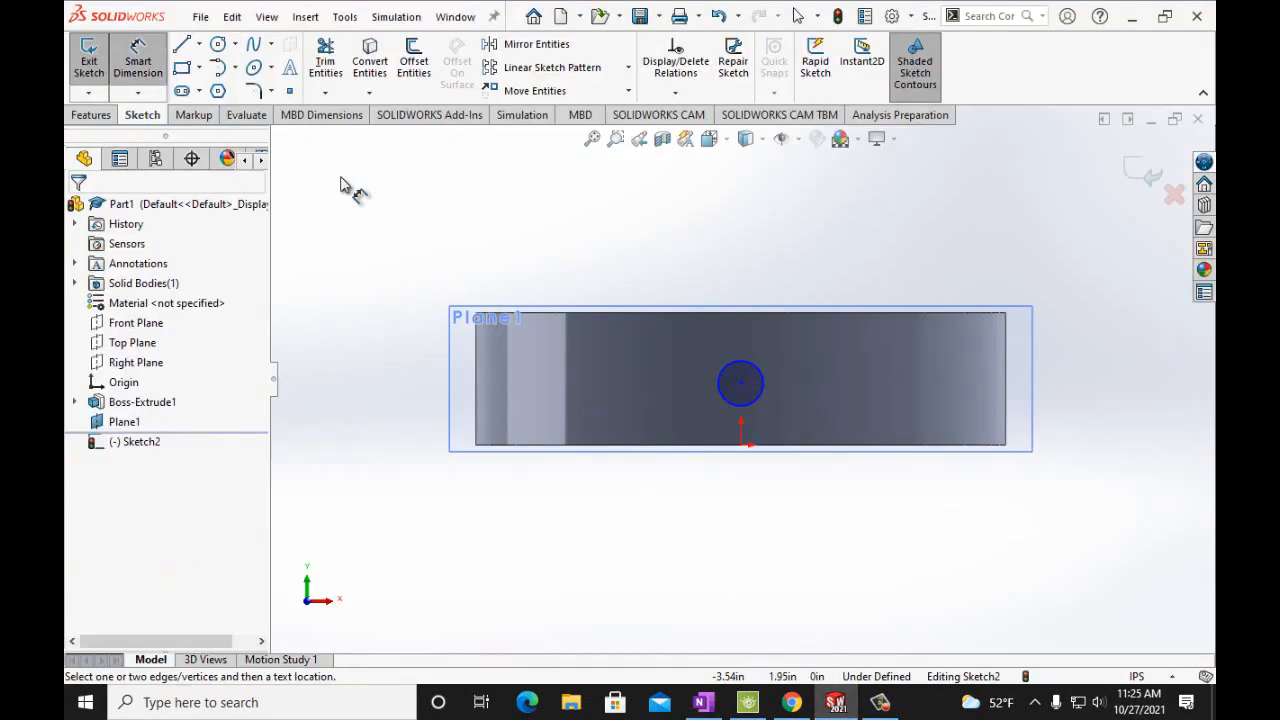
click(735, 362)
click(622, 290)
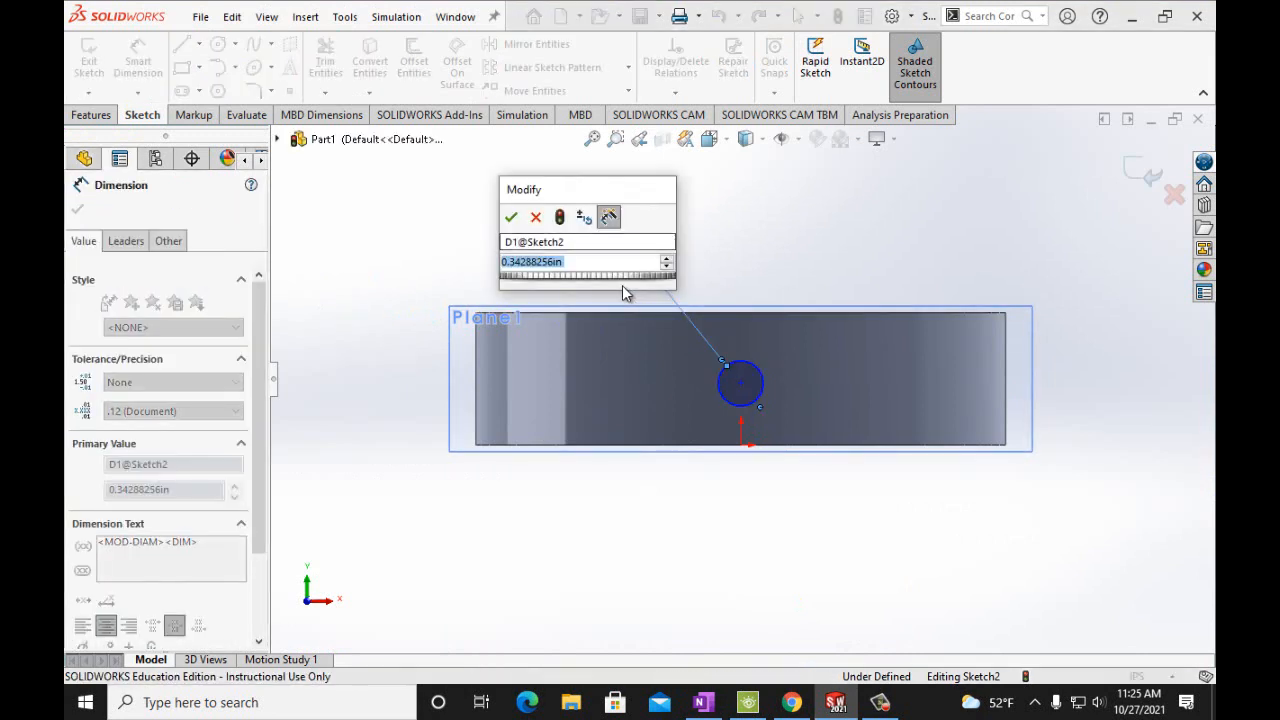
text(0.38)
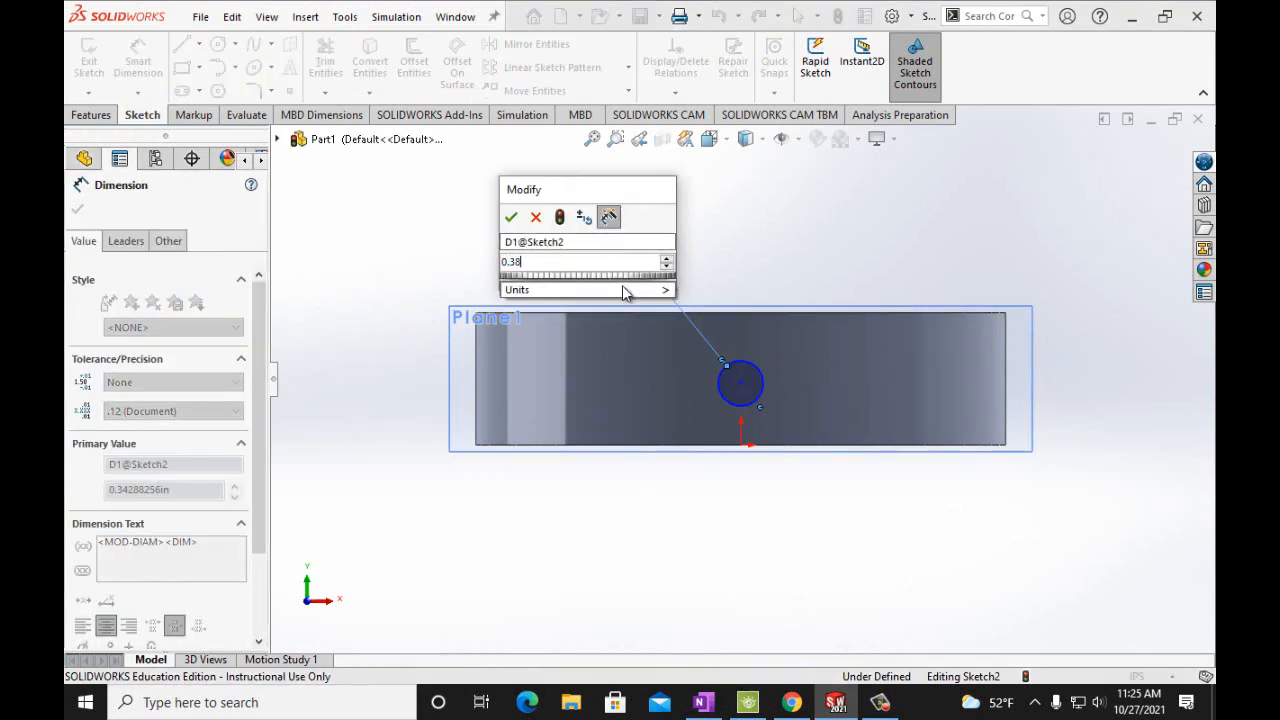
key(Return)
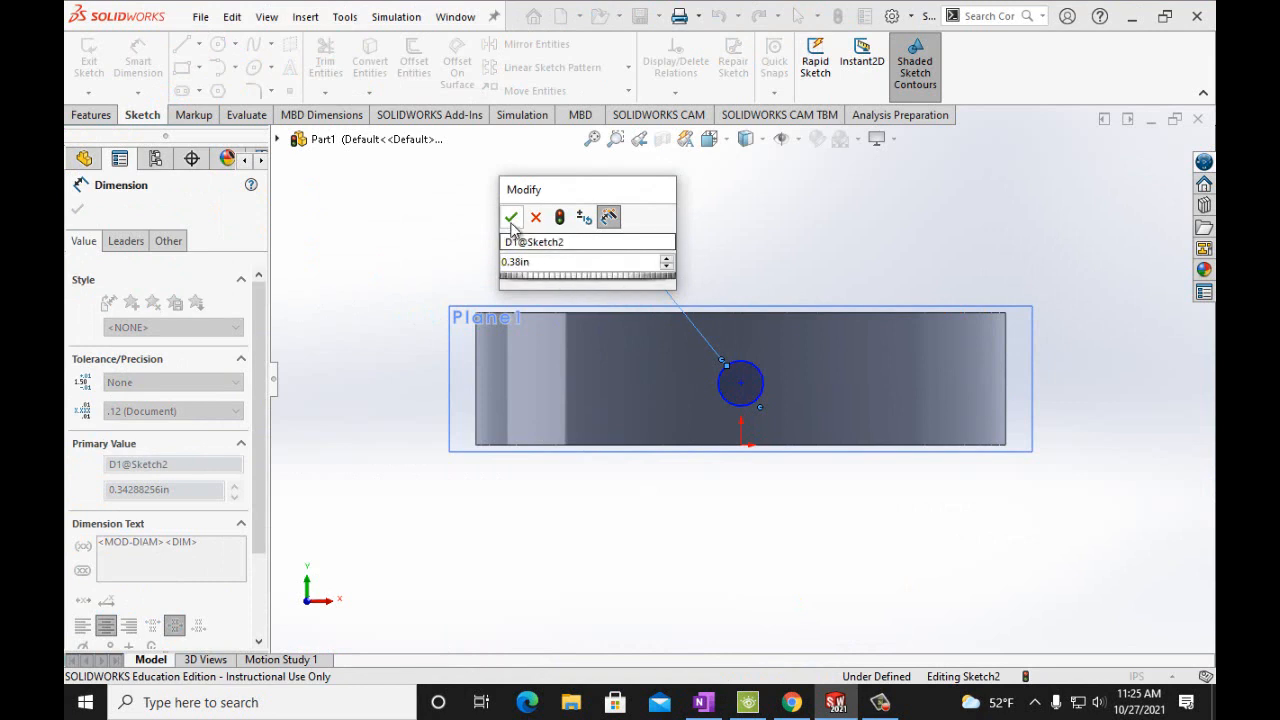
click(511, 220)
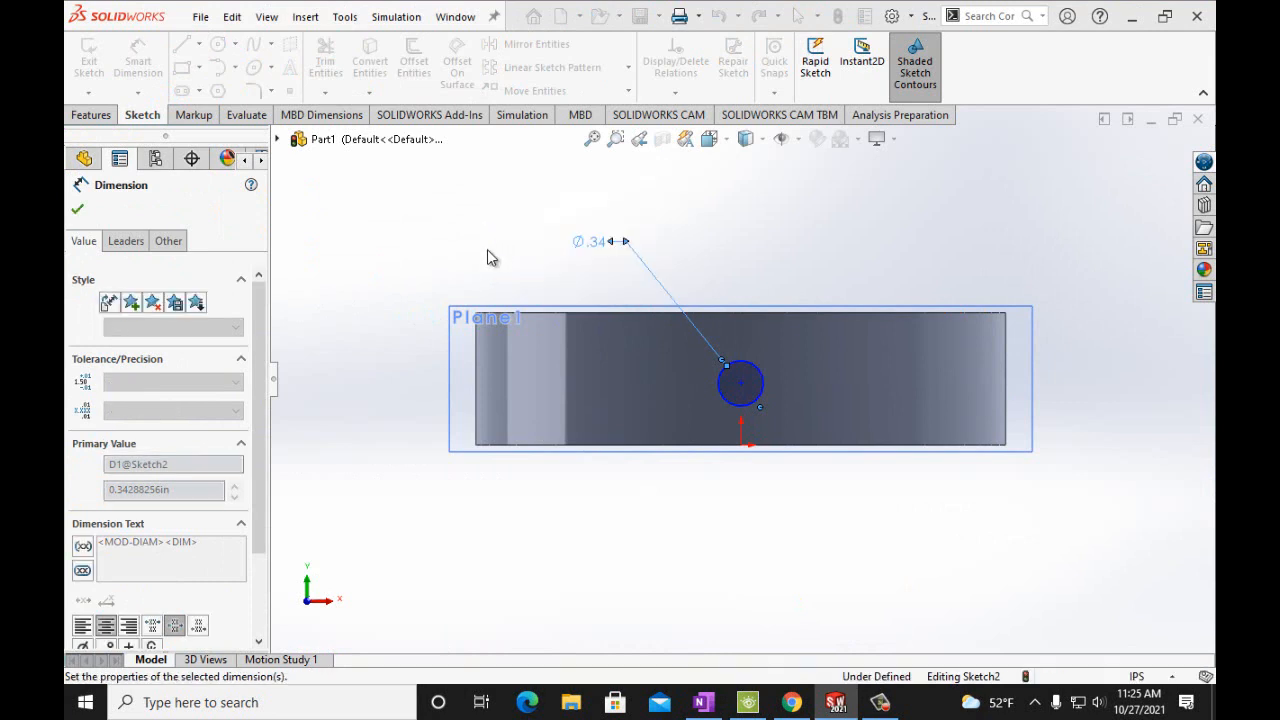
Dimension the distance from the circle's centre to the ring's bottom edge as 0.5 in
click(739, 381)
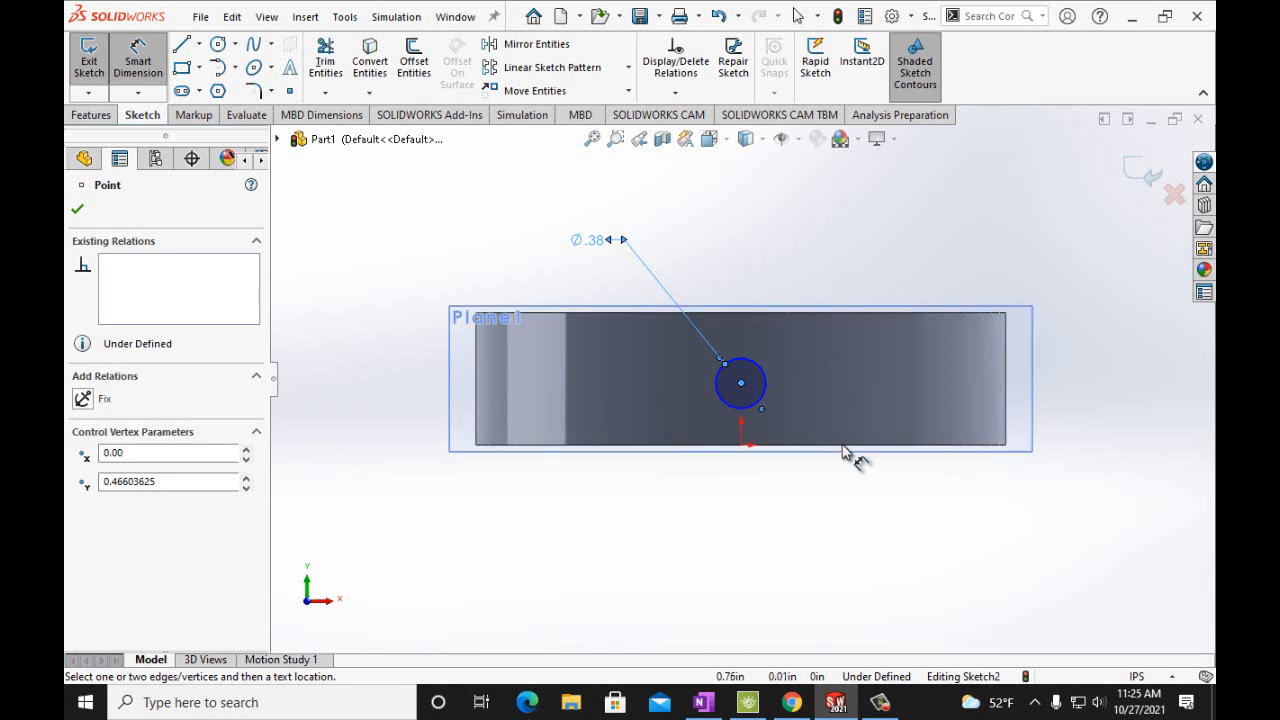
click(845, 445)
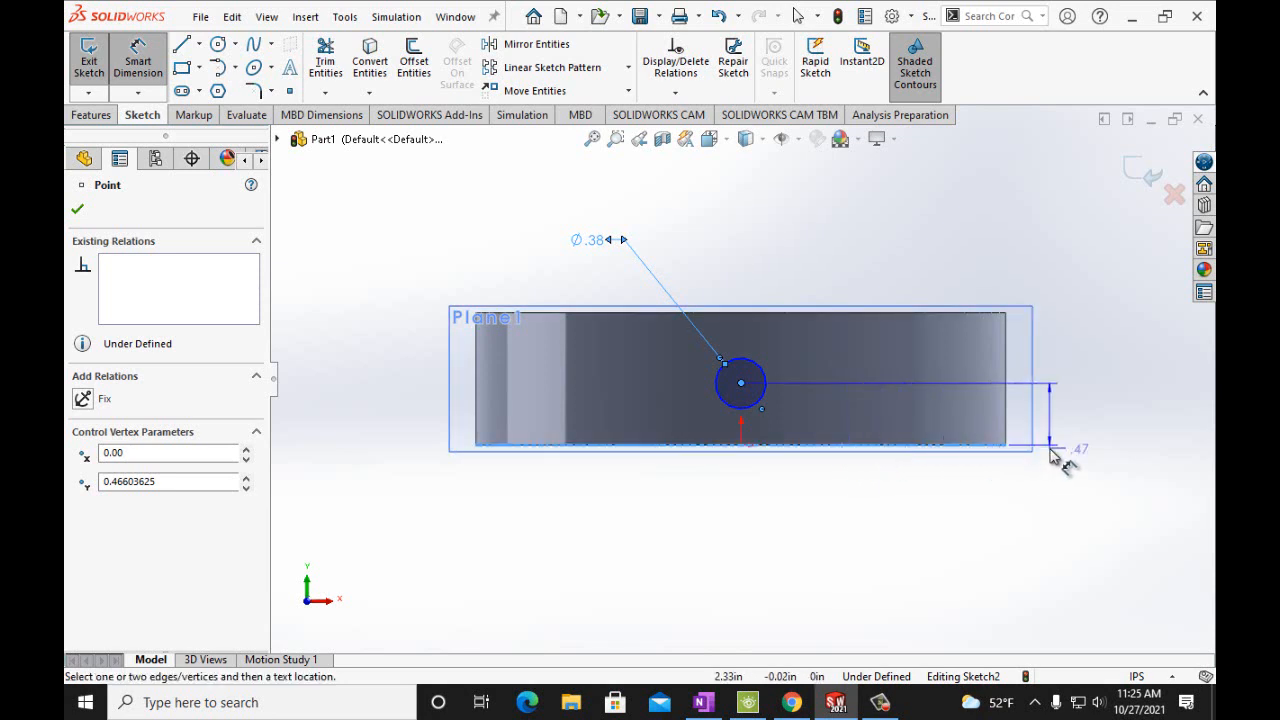
click(1060, 455)
text(0.)
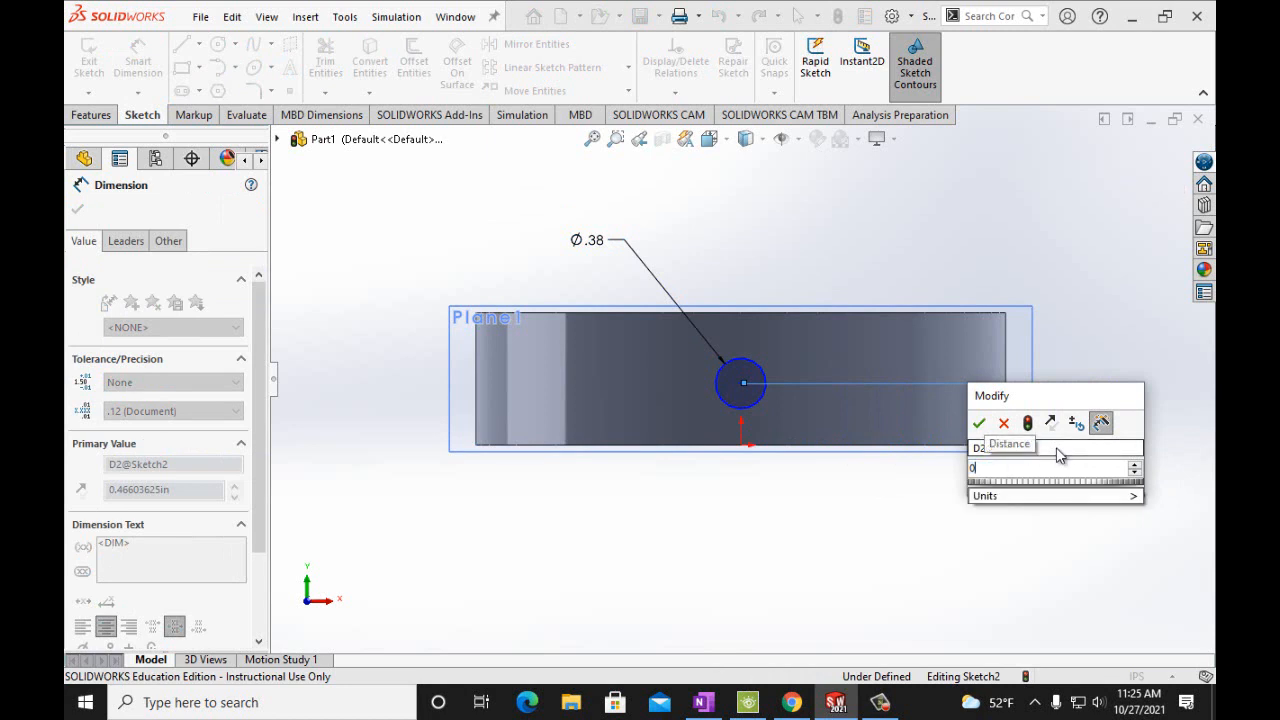
text(5)
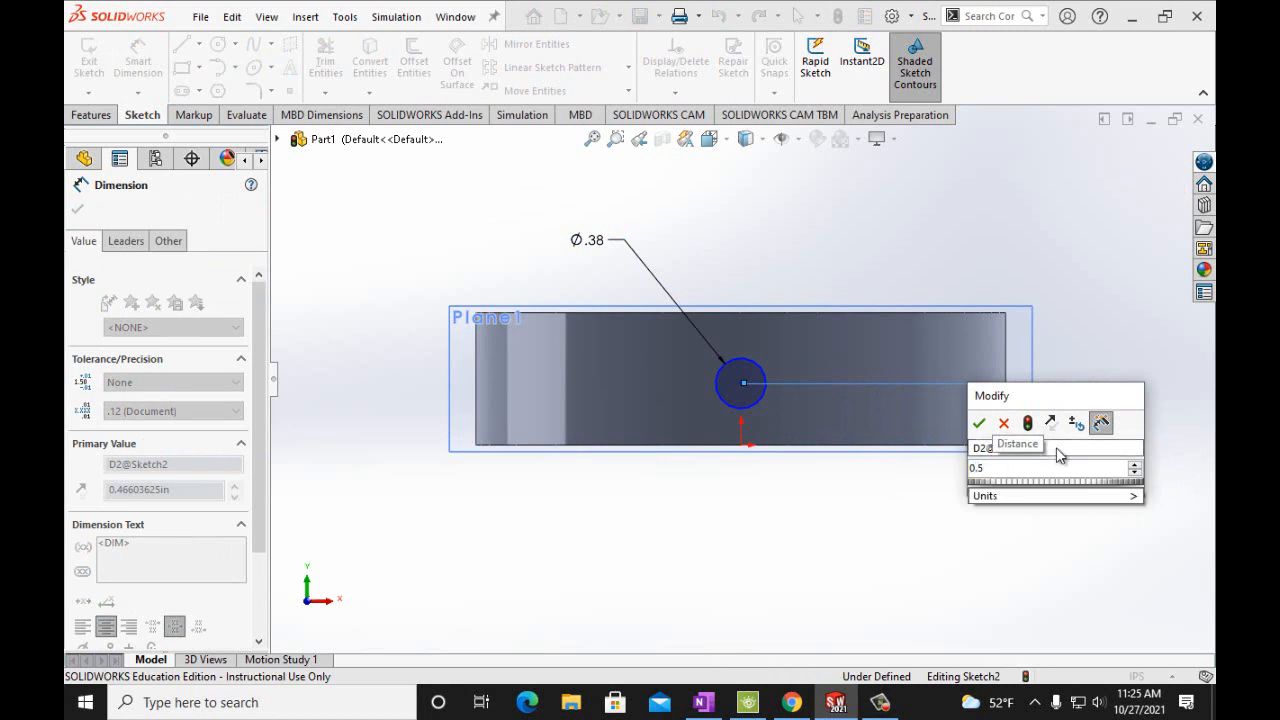
text(in)
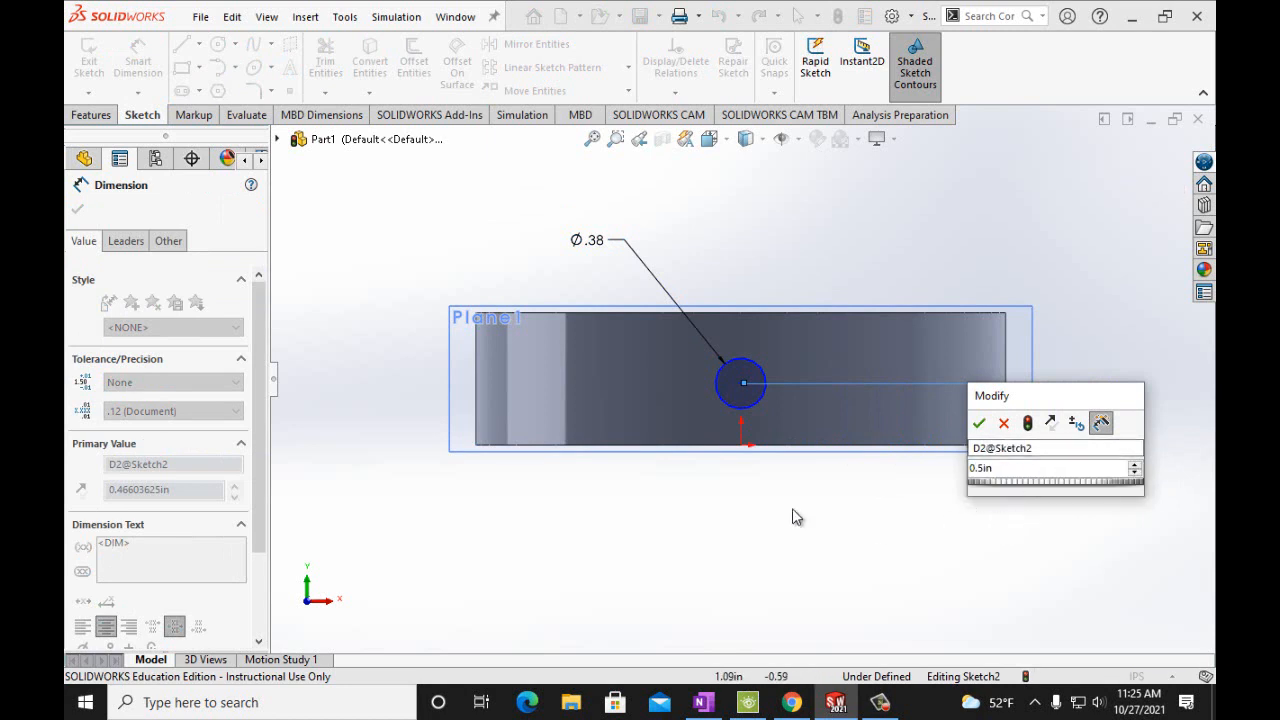
click(979, 425)
click(77, 212)
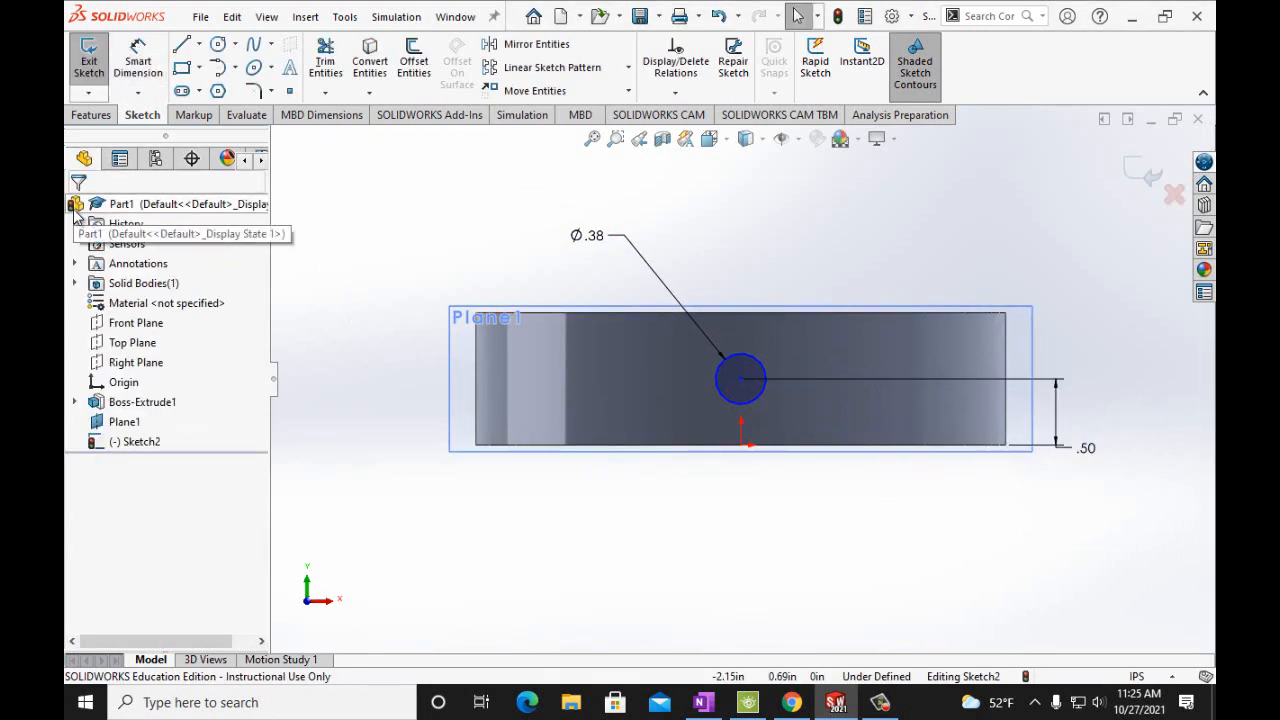
Extrude-cut the 0.38 in circle through the ring wall with a blind depth of 1 in
click(93, 117)
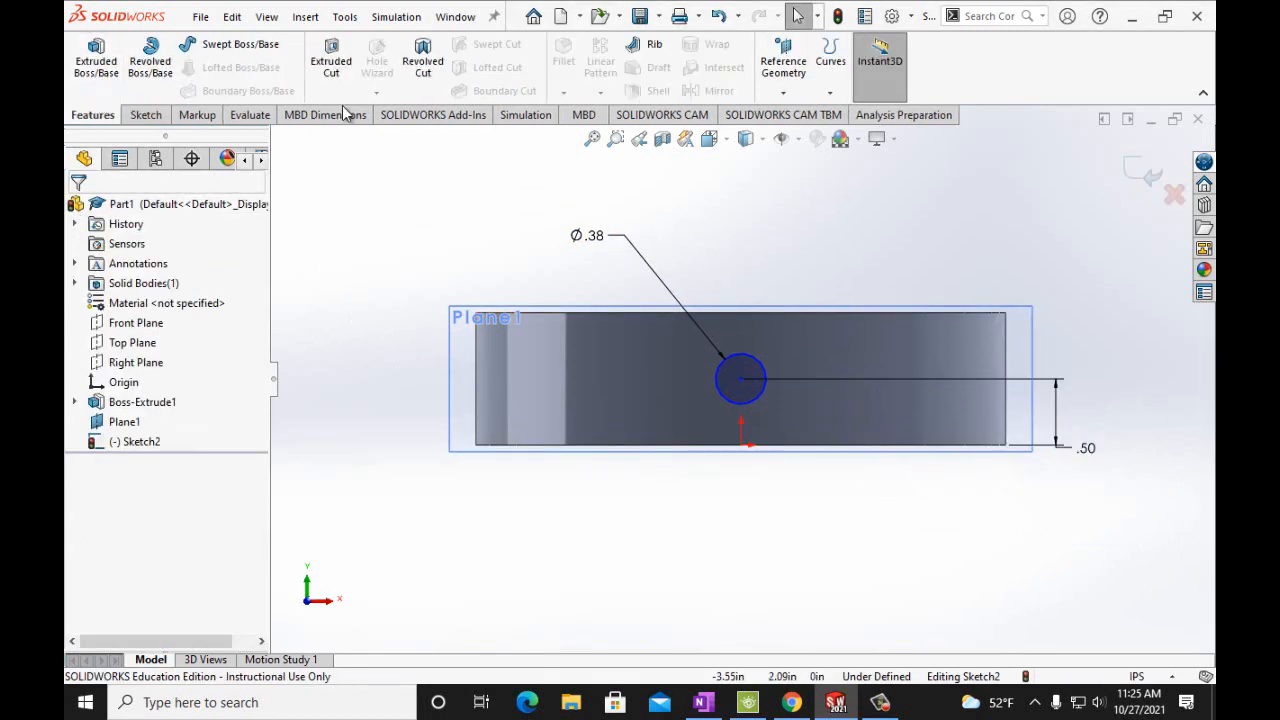
click(331, 62)
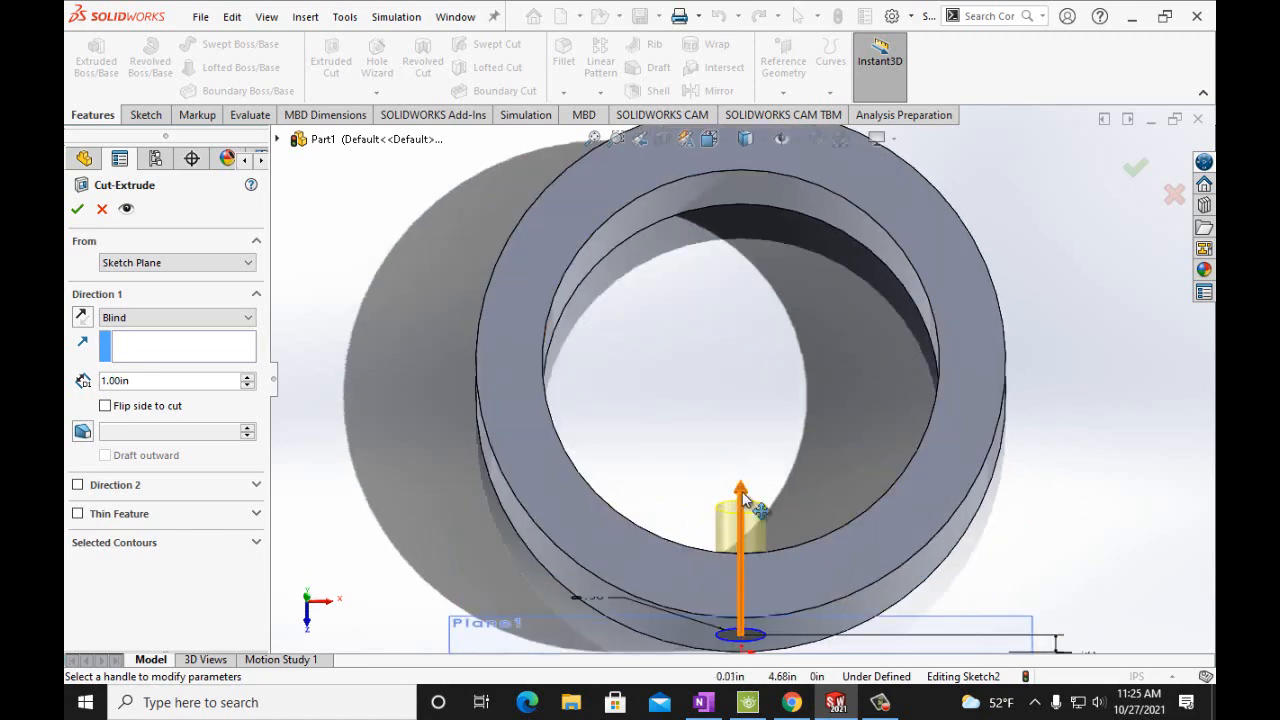
drag(744, 497, 747, 523)
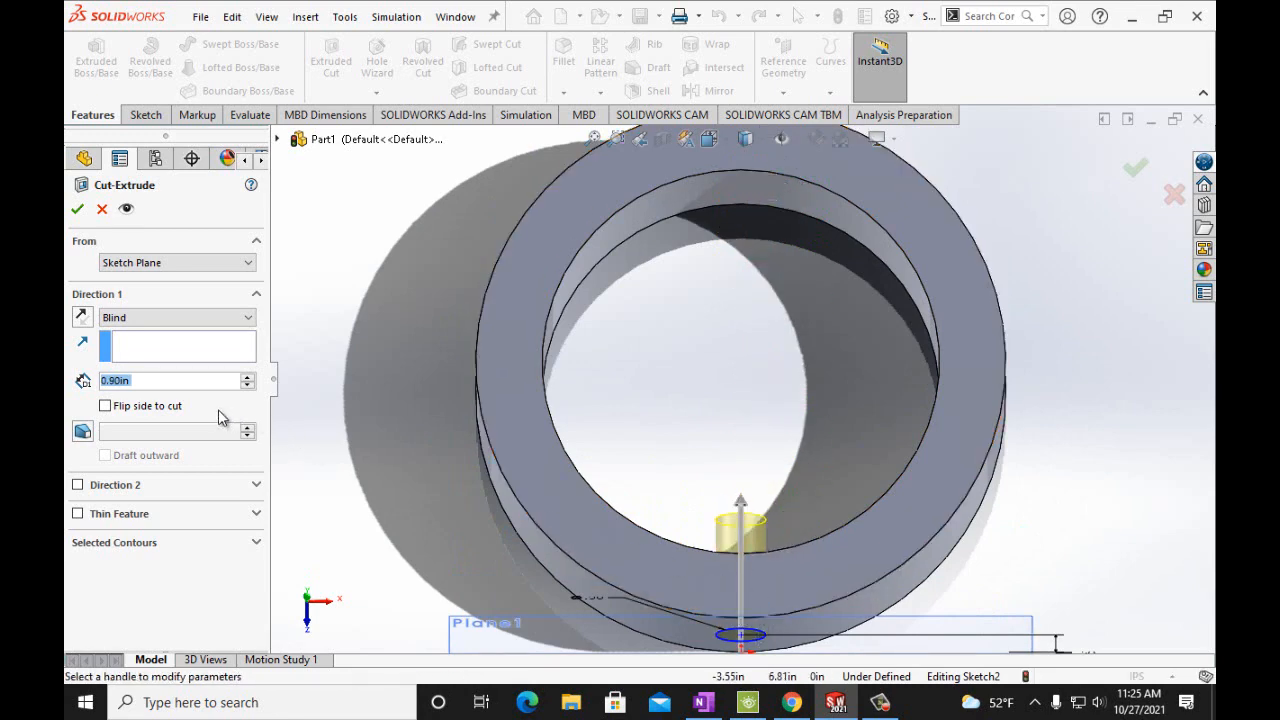
click(131, 383)
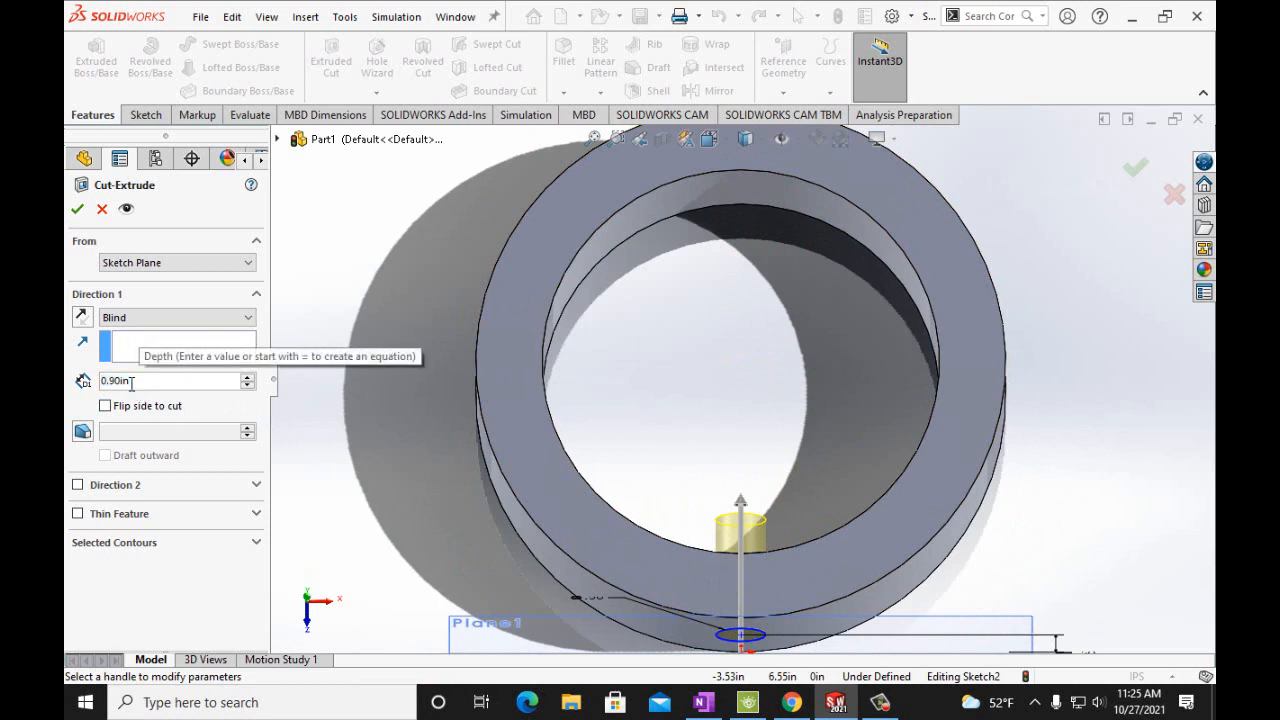
key(BackSpace)
key(BackSpace)
key(BackSpace)
key(BackSpace)
key(BackSpace)
key(BackSpace)
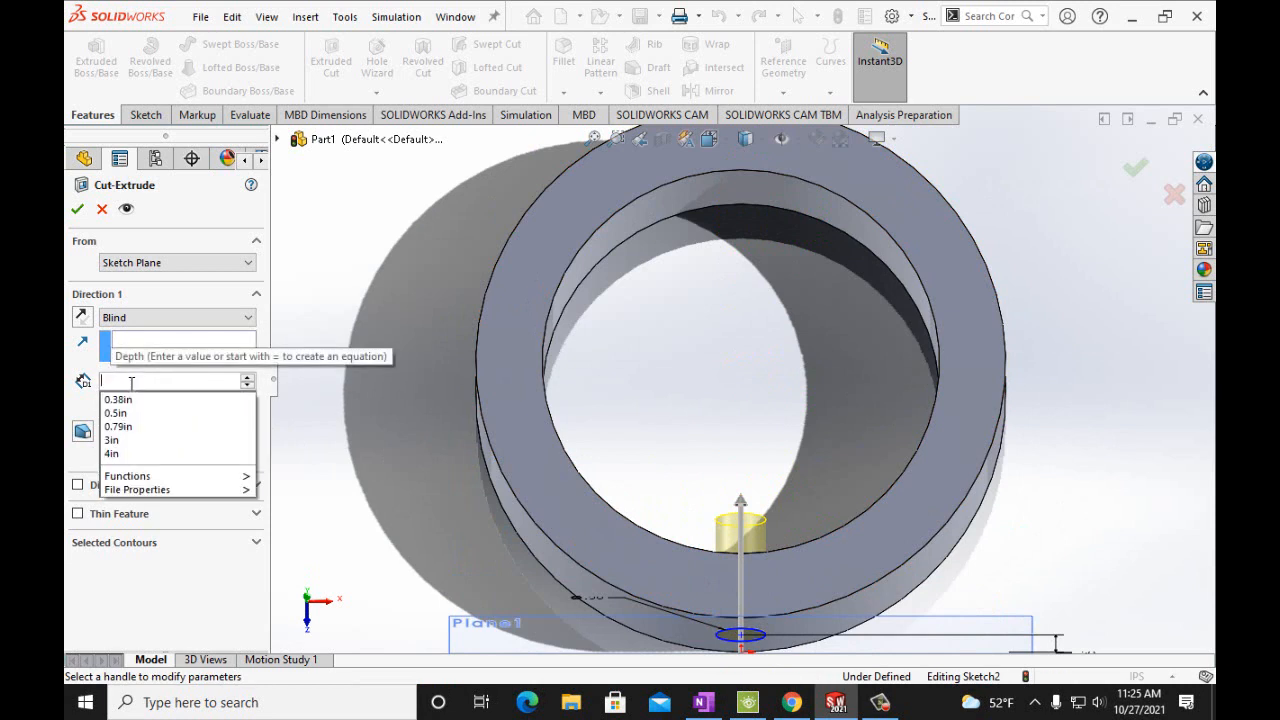
text(1in)
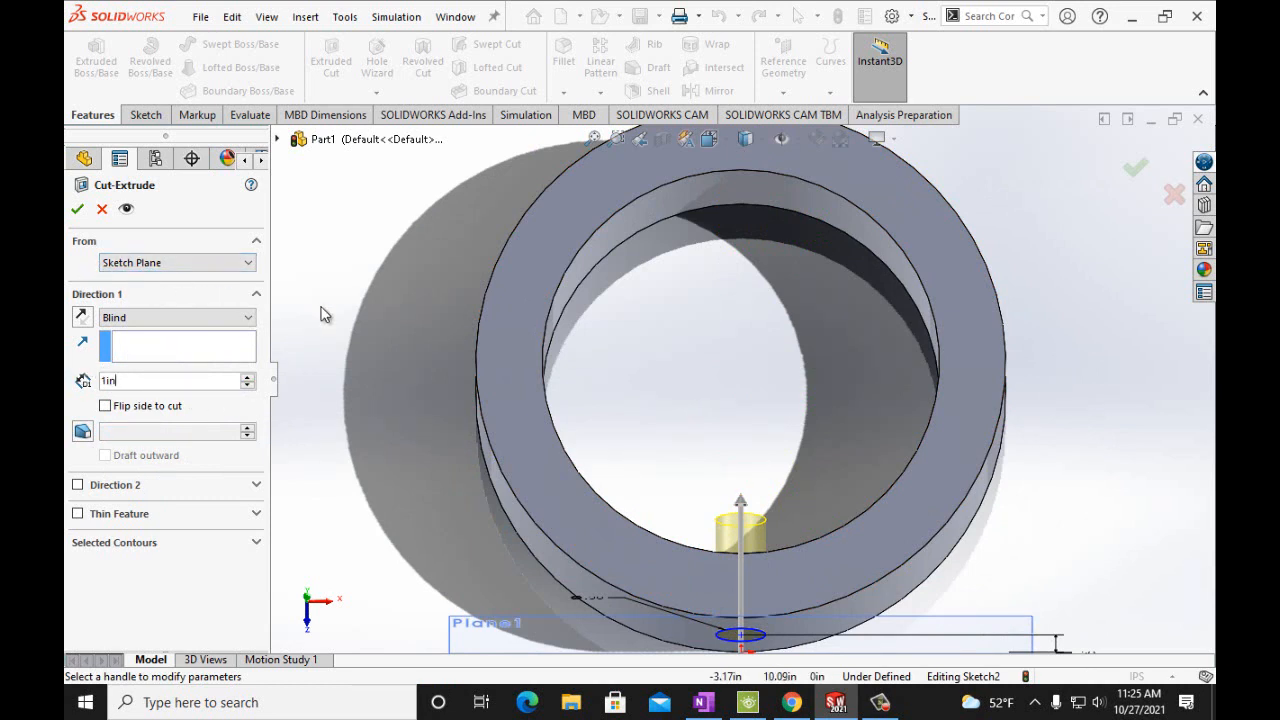
key(Return)
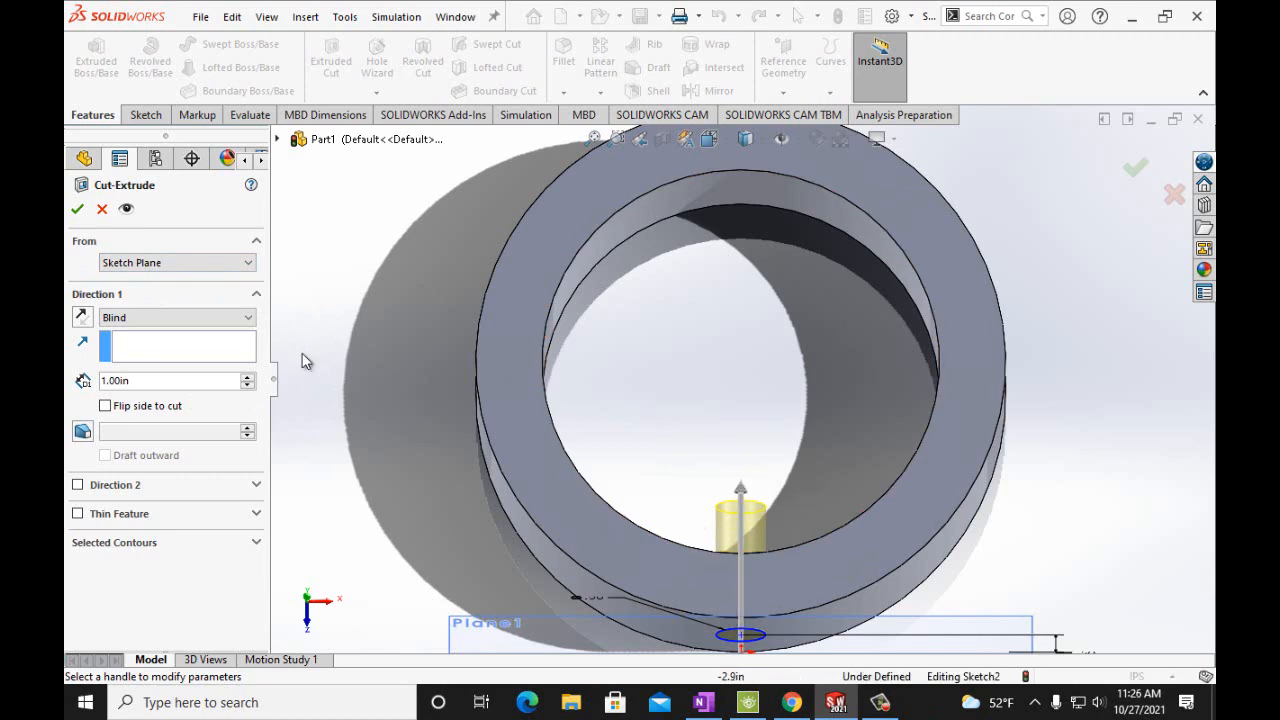
click(77, 208)
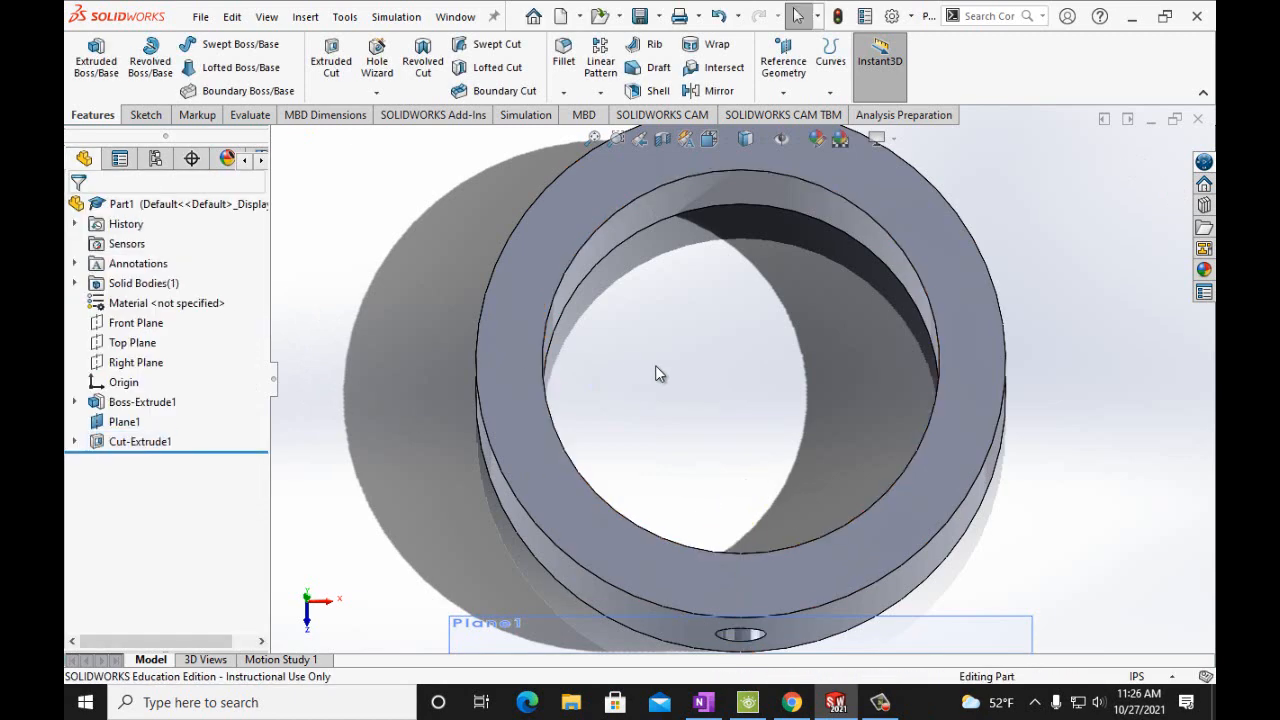
Examine the side hole through the ring wall from the front, from above and from below
key(Up)
key(Up)
key(Up)
key(Up)
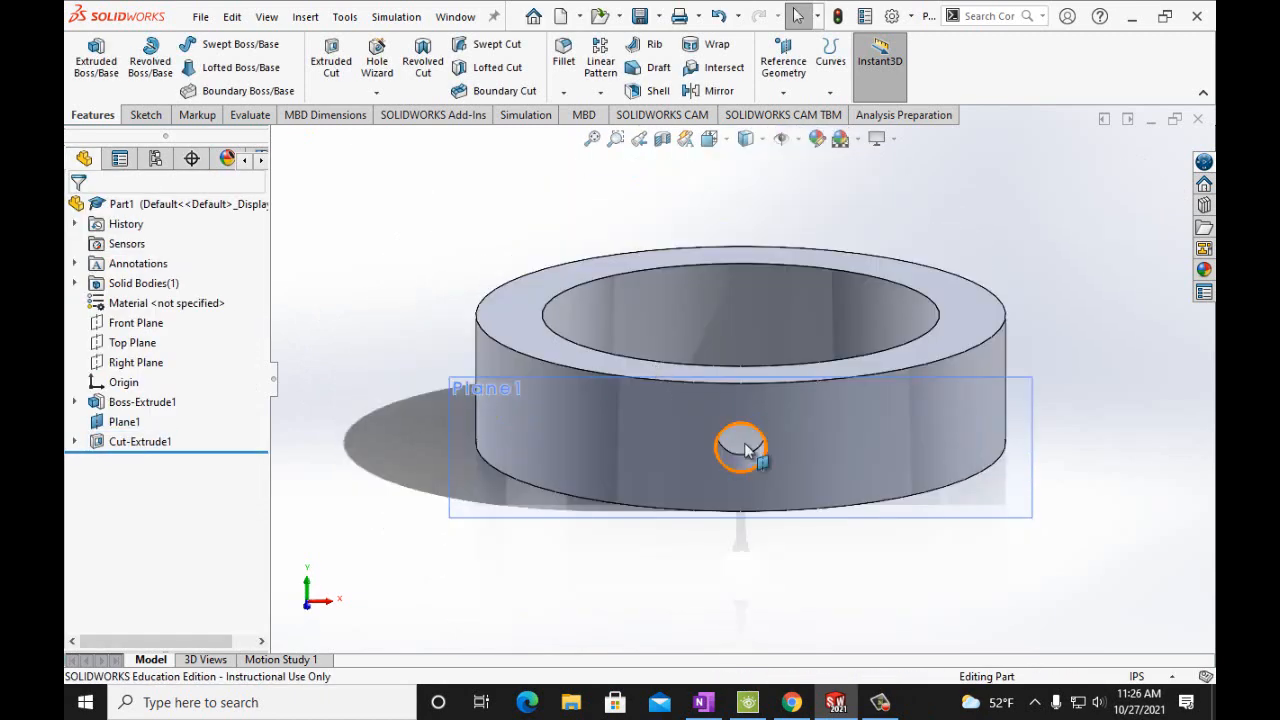
key(Up)
key(Up)
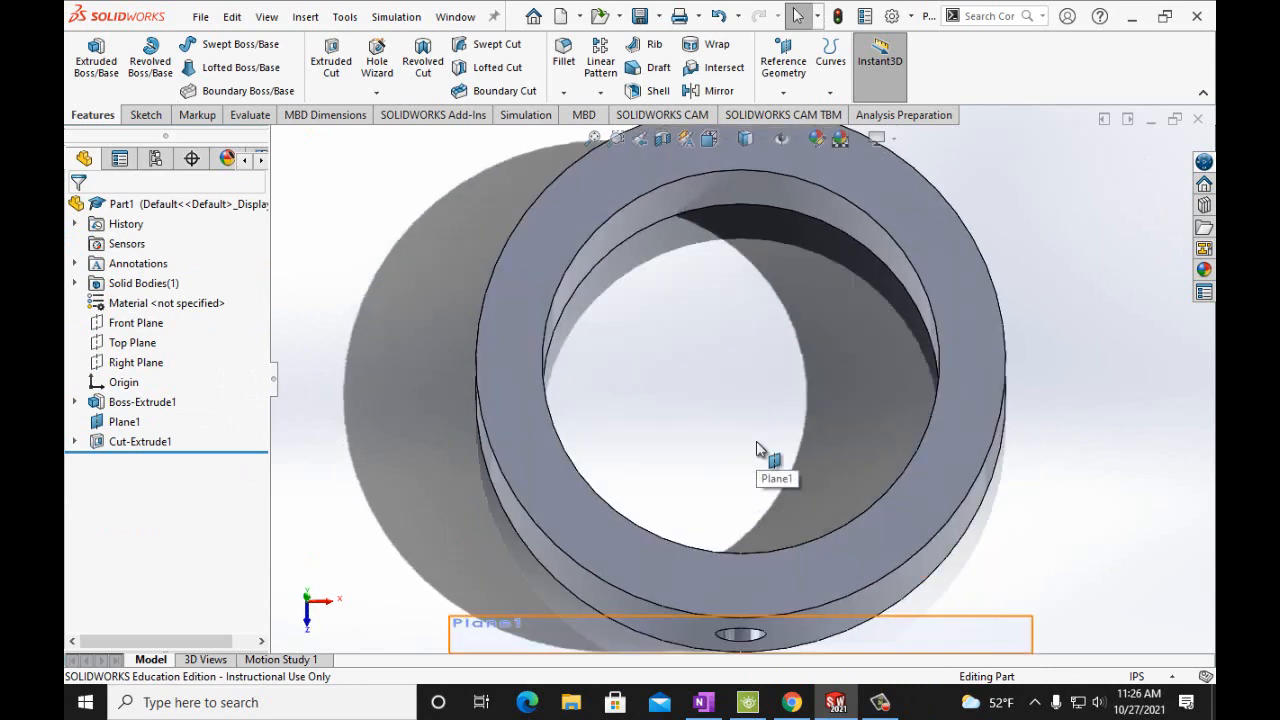
key(Down)
key(Down)
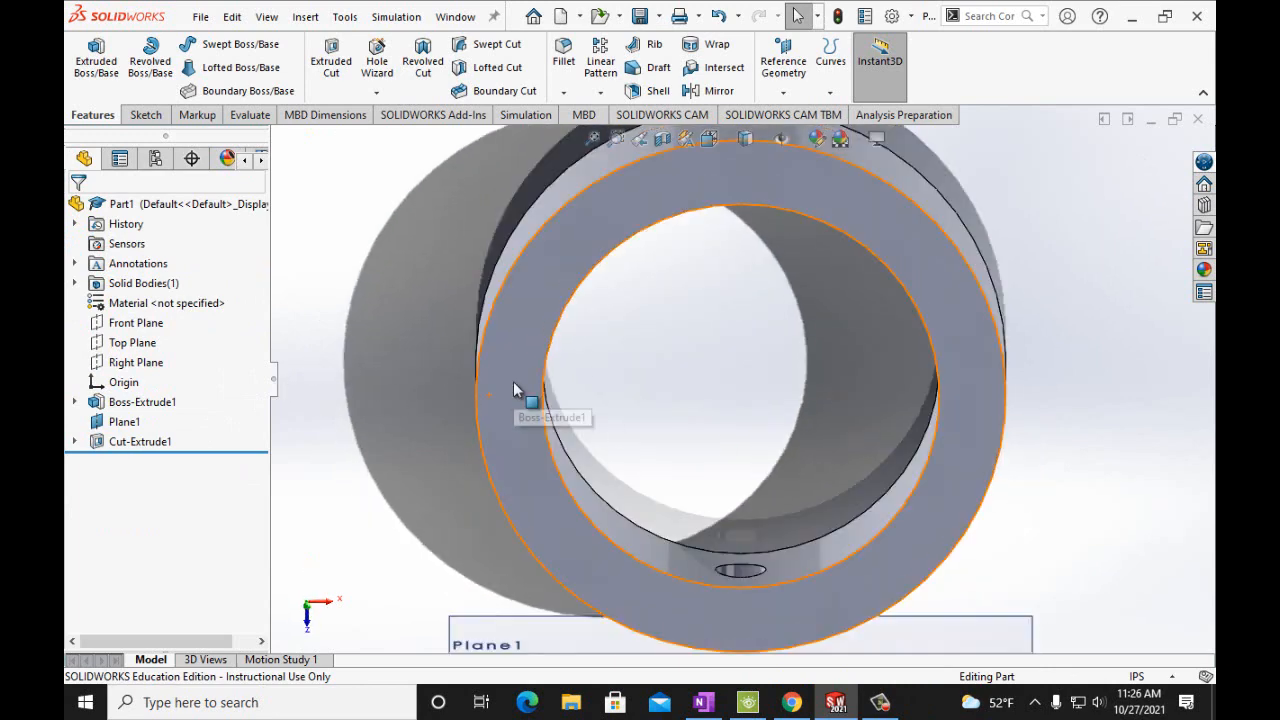
key(Up)
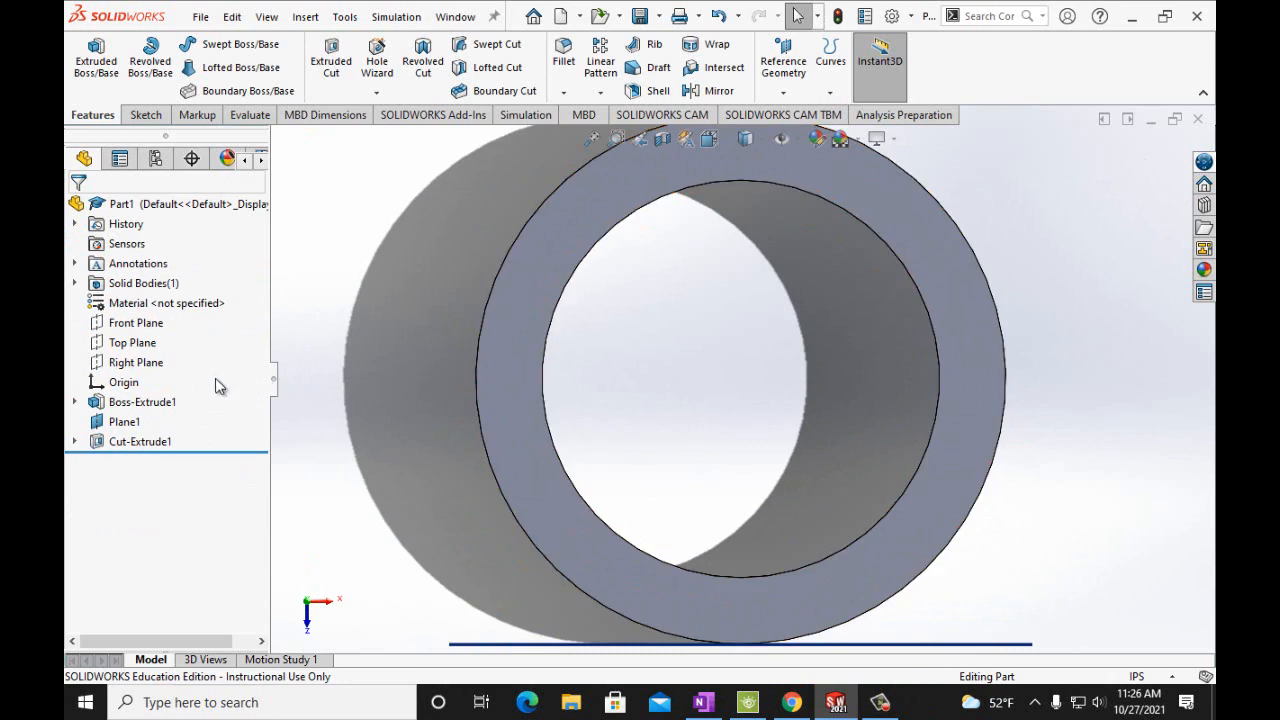
Create a reference plane offset 0.5 in upward from the Top Plane
click(134, 343)
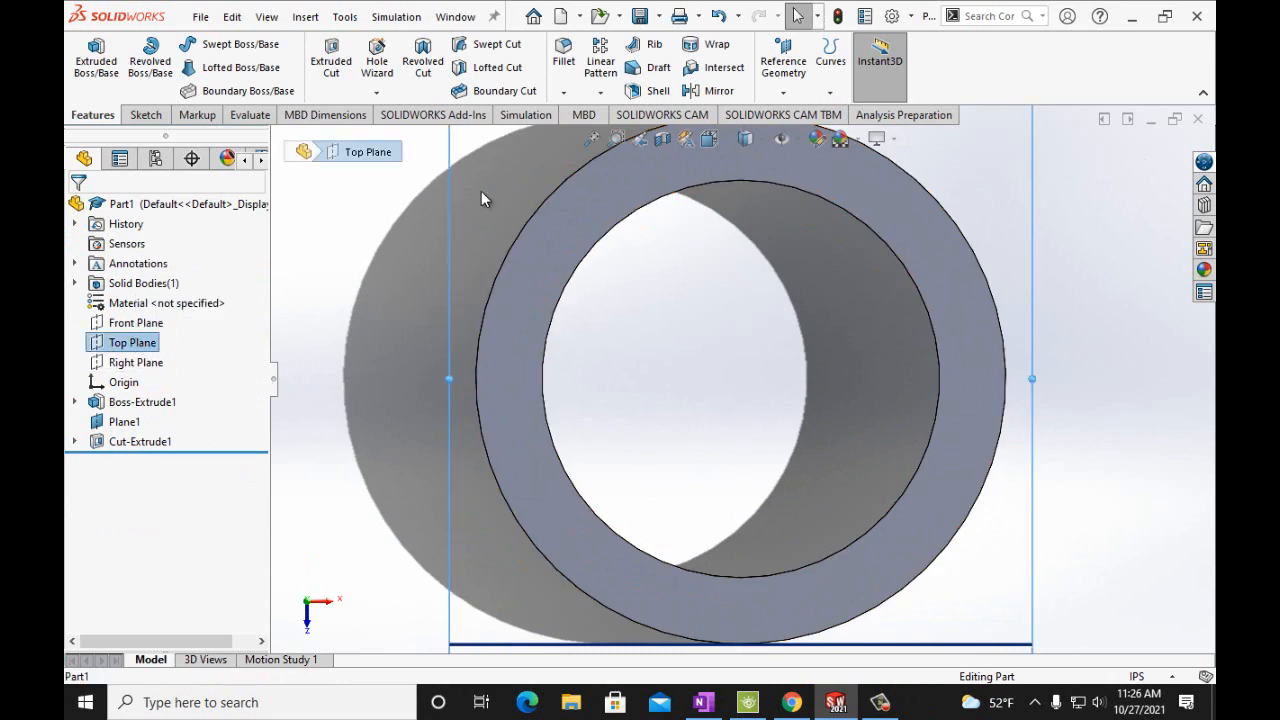
click(783, 65)
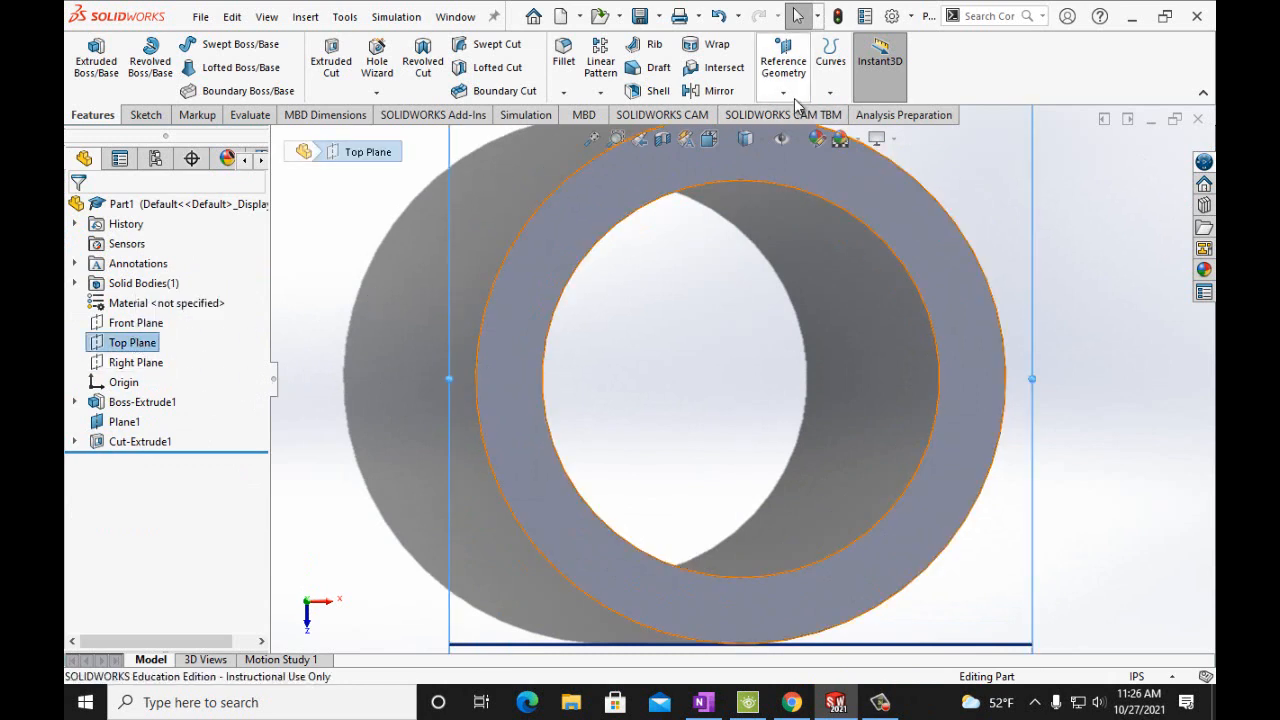
click(799, 116)
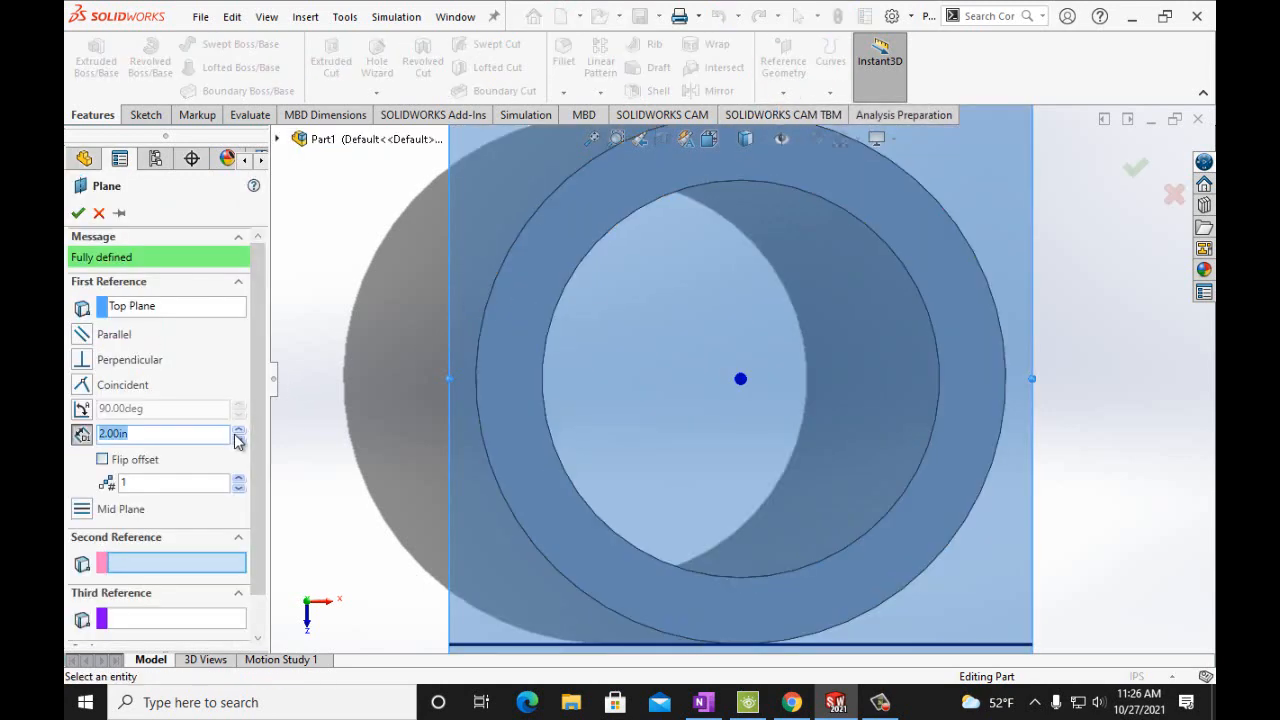
click(239, 442)
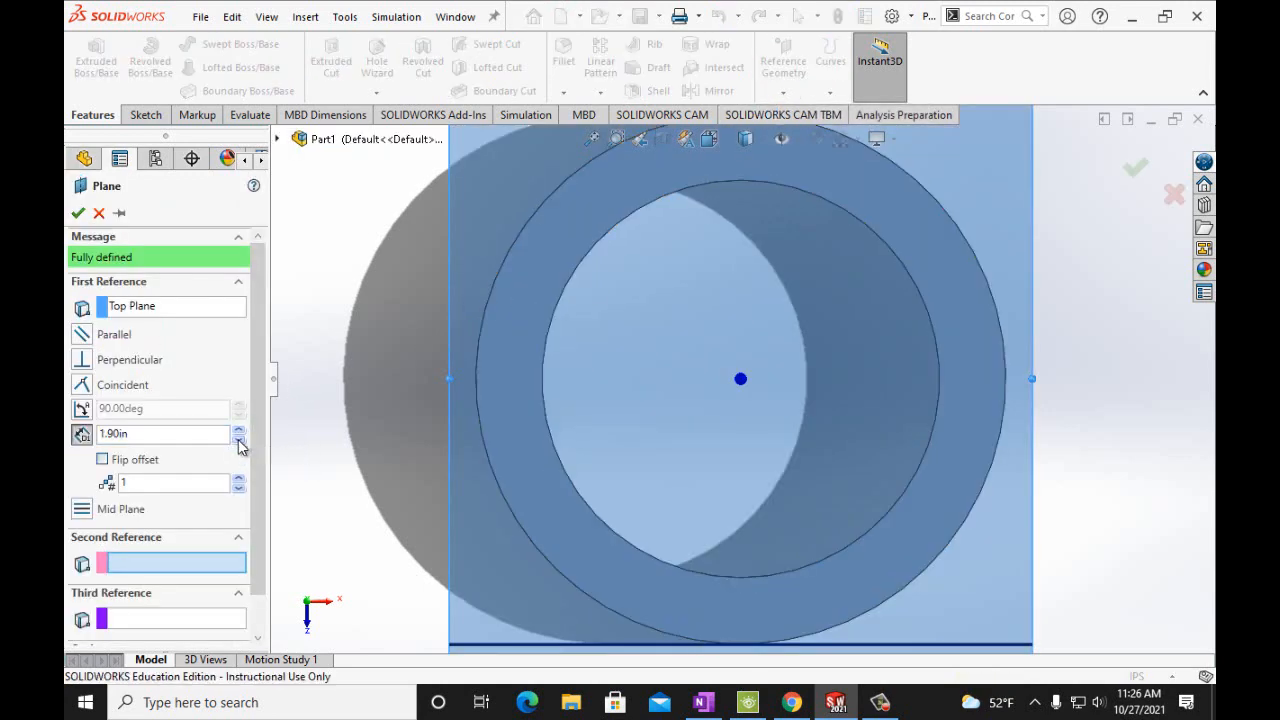
click(239, 442)
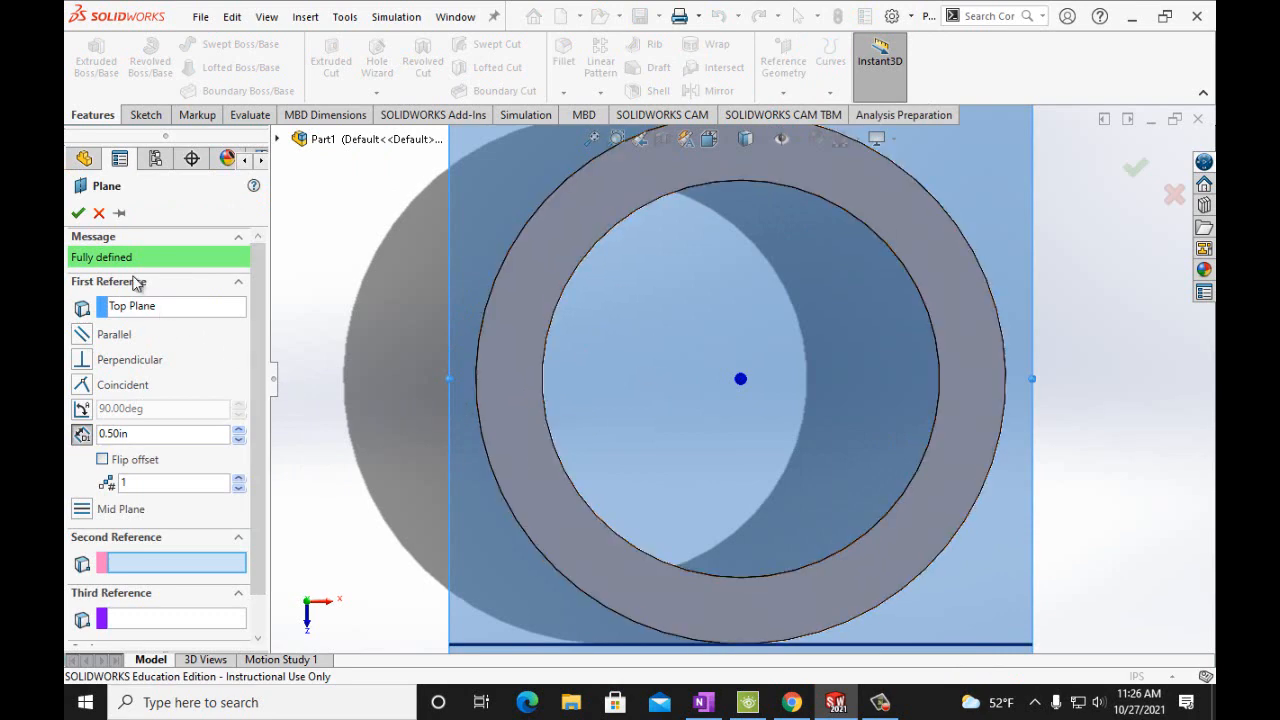
click(78, 213)
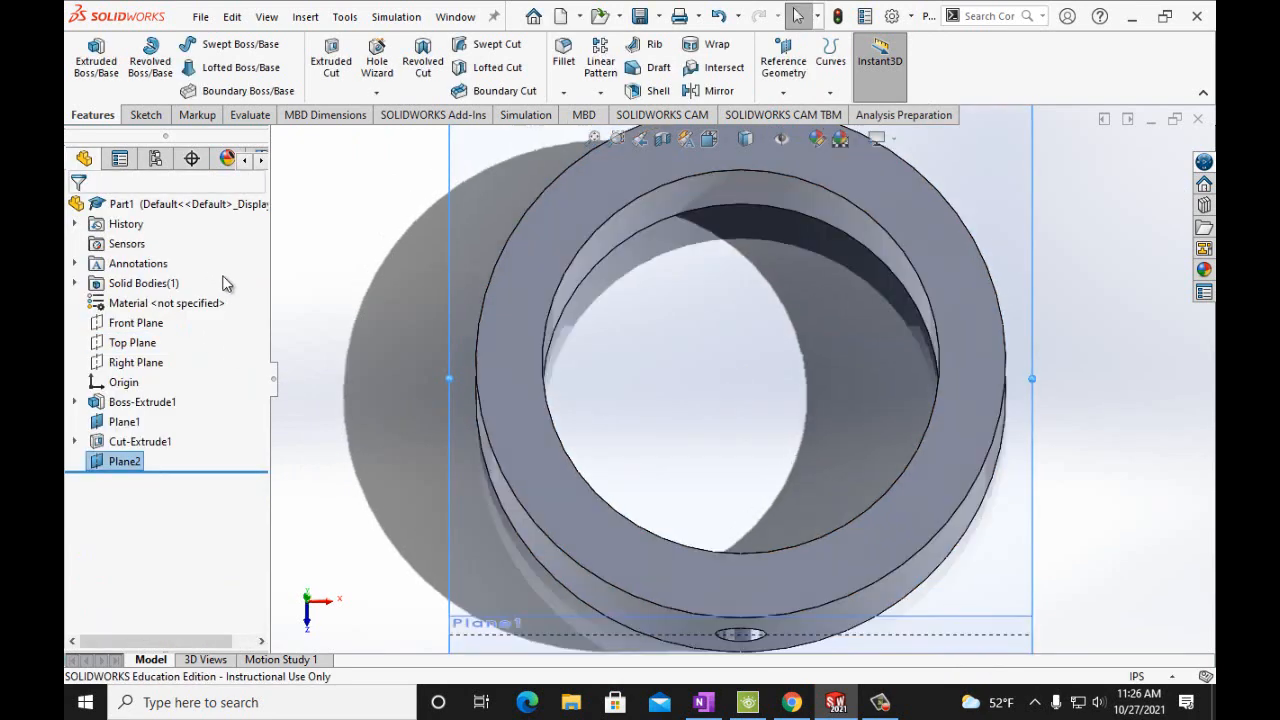
Check the position of the 0.5 in offset plane against the side hole from the front and from above
key(ctrl+1)
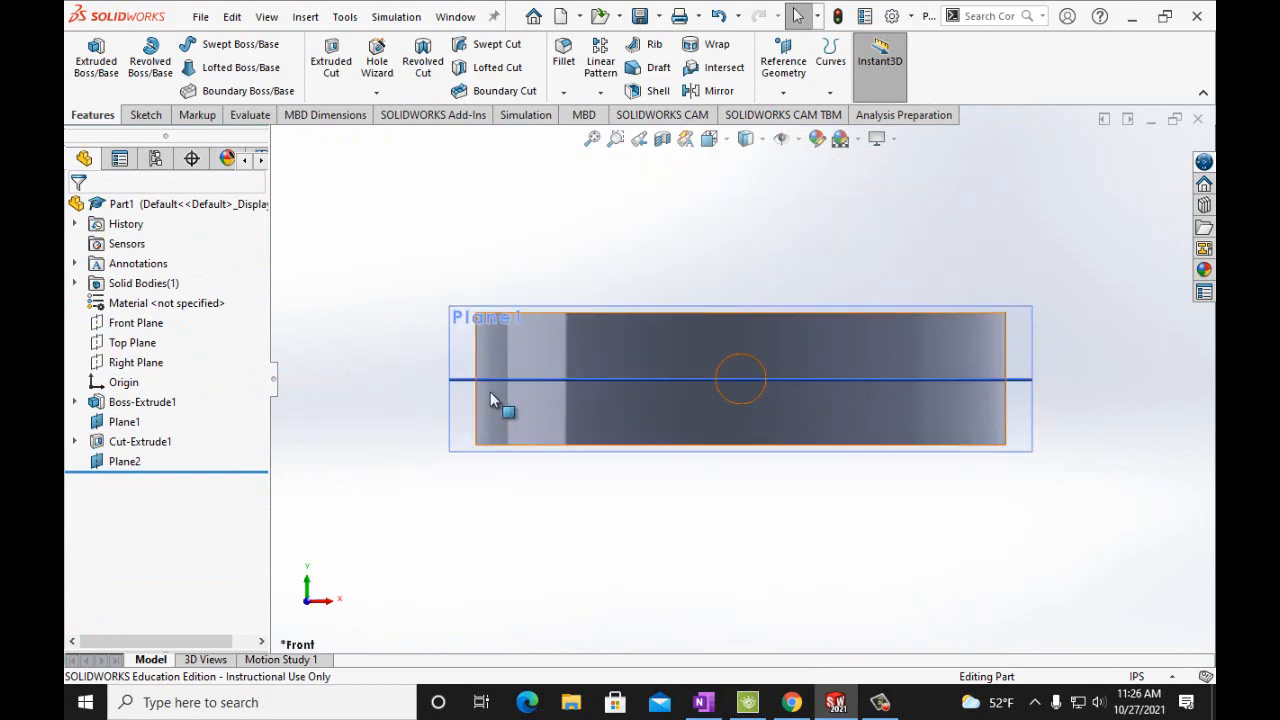
key(Down)
key(Up)
key(Down)
key(Down)
key(Down)
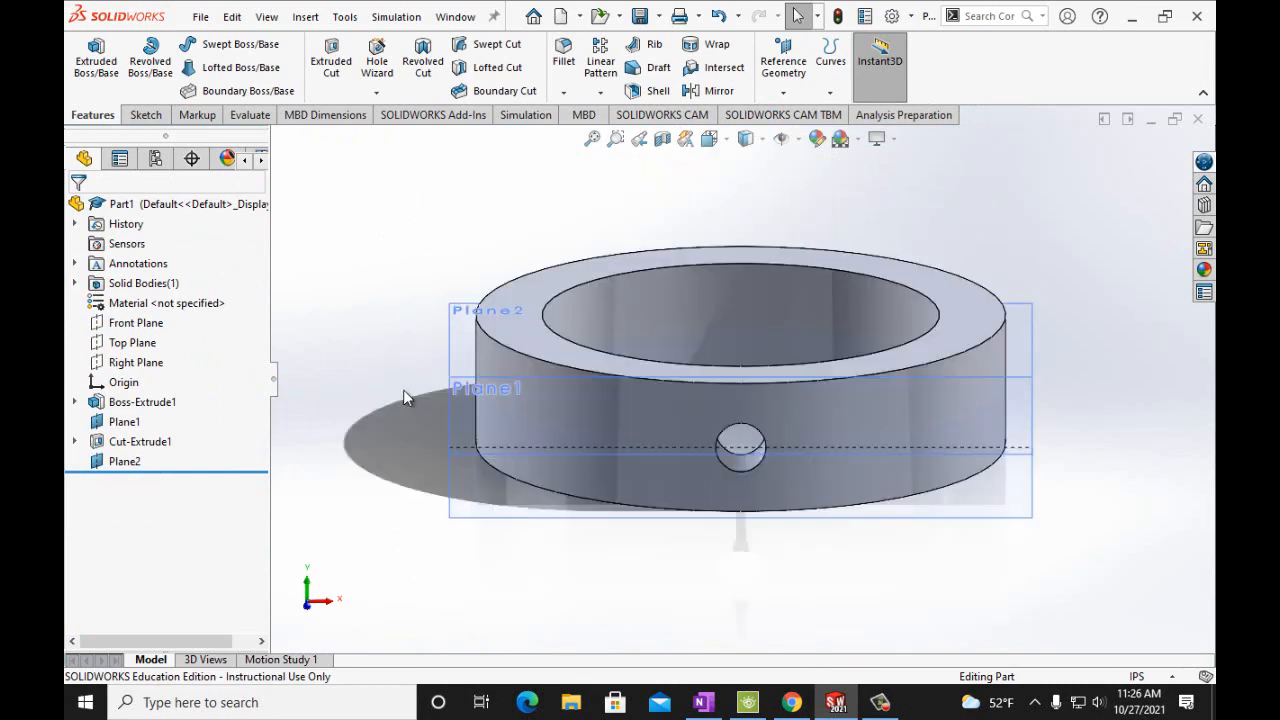
key(Down)
key(Down)
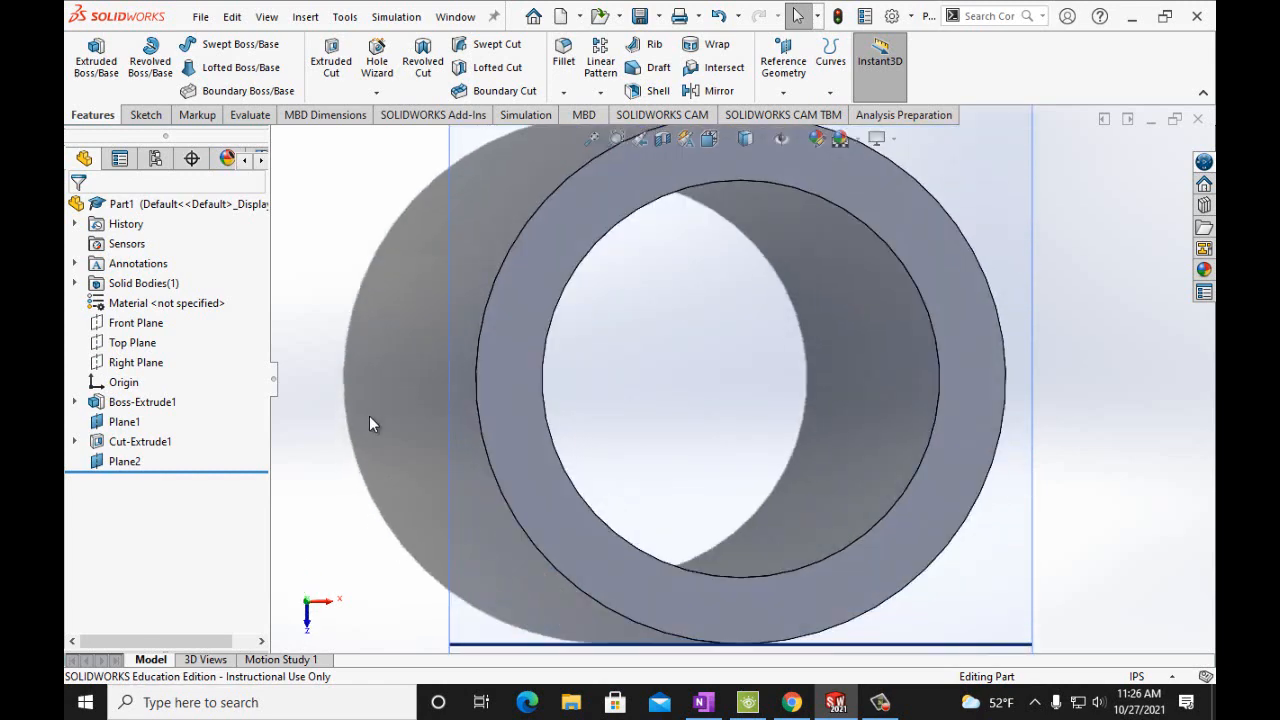
Sketch a construction circle of 2 in radius centred on the origin on Plane2, matching the ring's outer edge, and finish the sketch
click(128, 462)
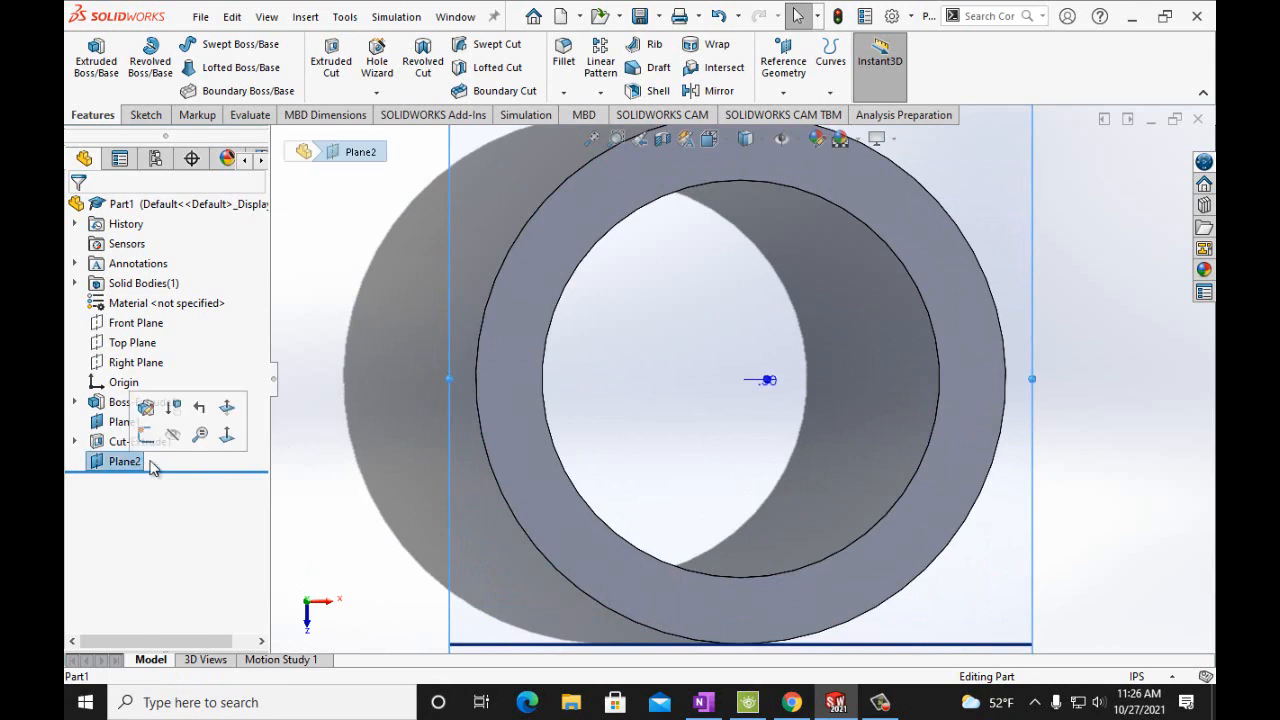
click(155, 117)
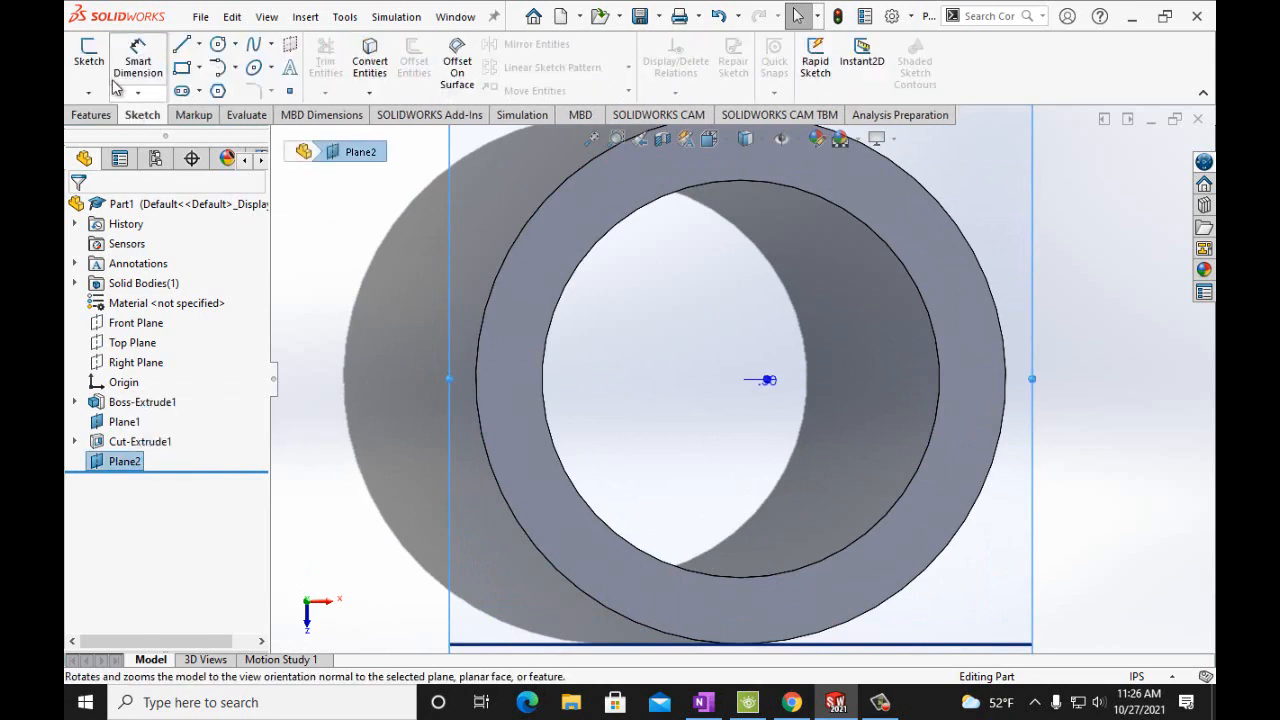
click(88, 60)
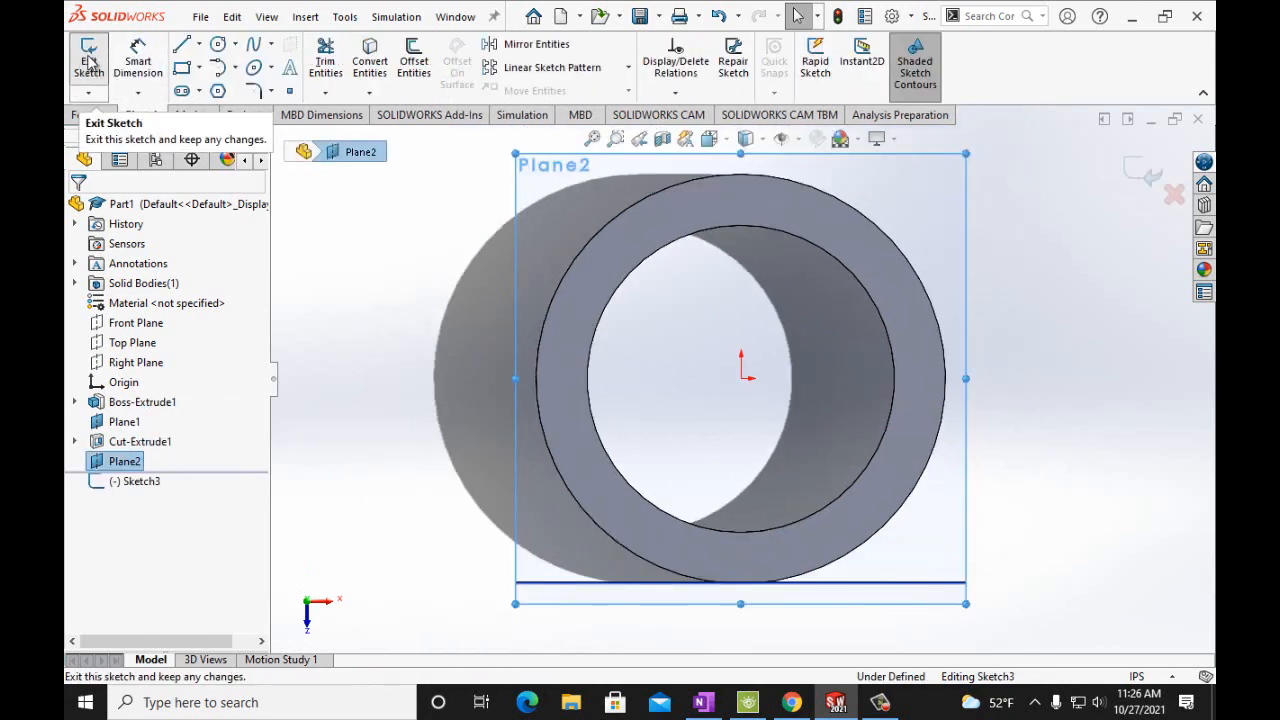
click(218, 44)
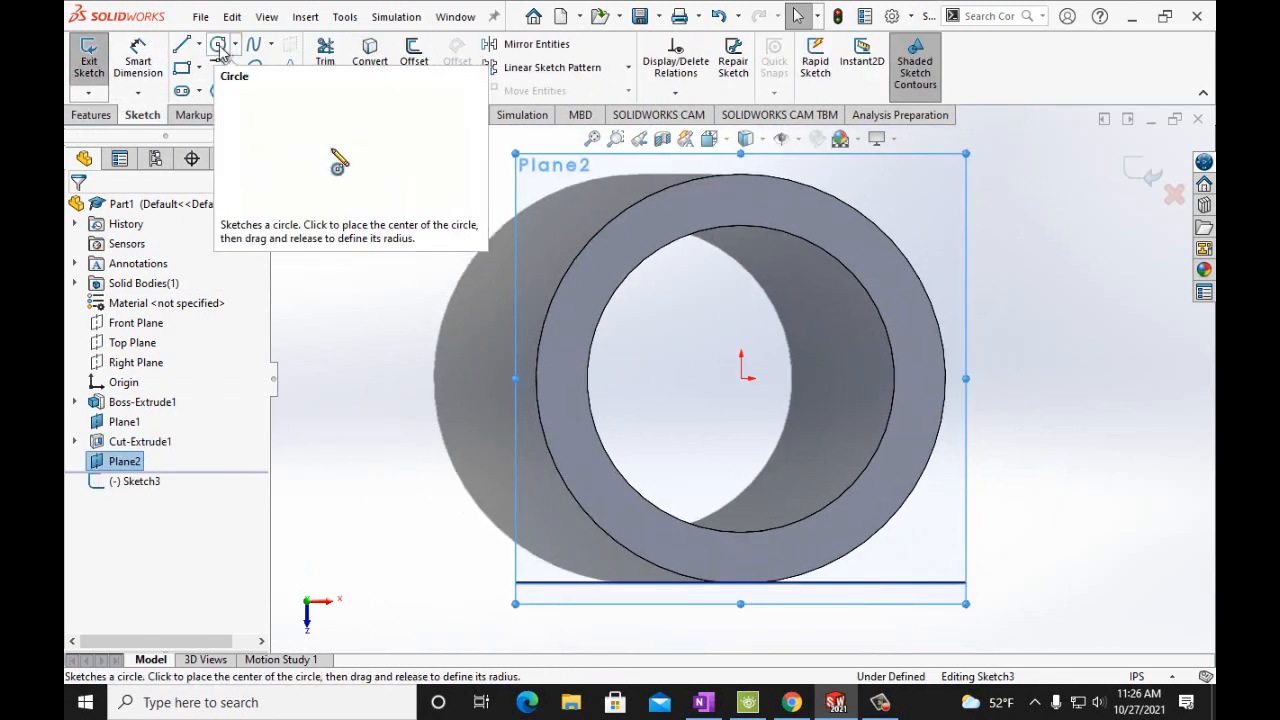
click(741, 378)
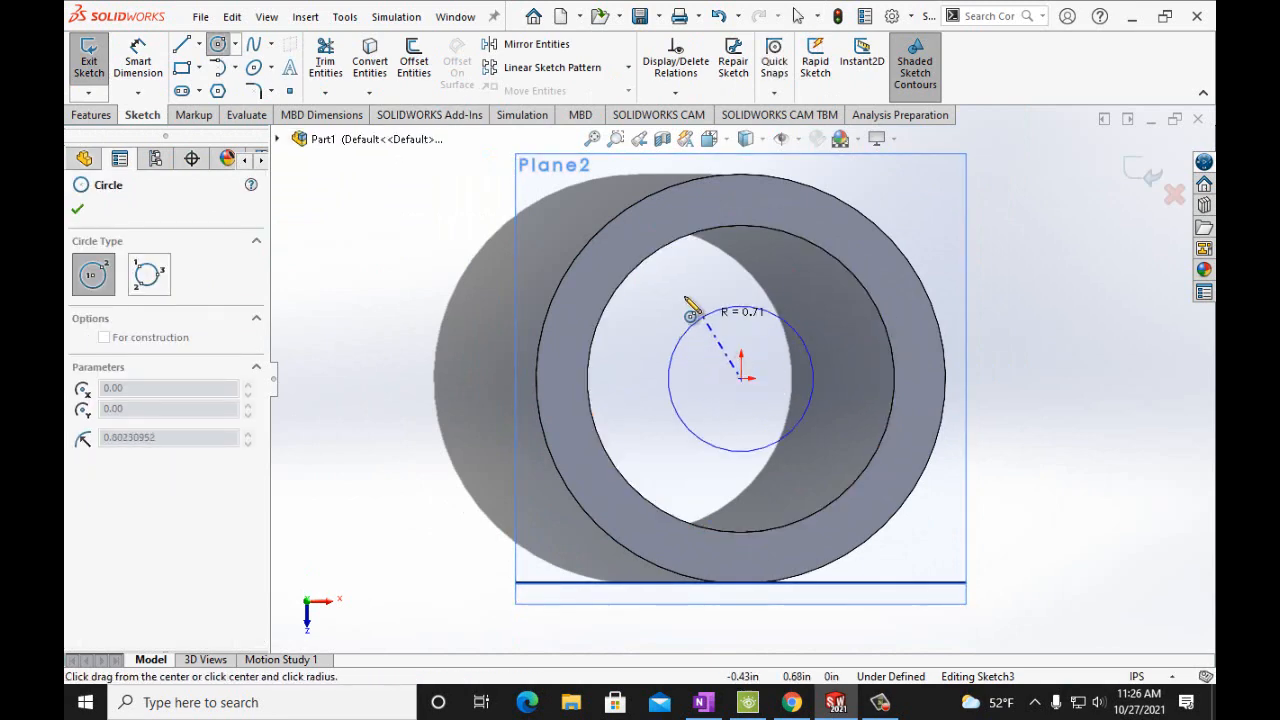
click(598, 239)
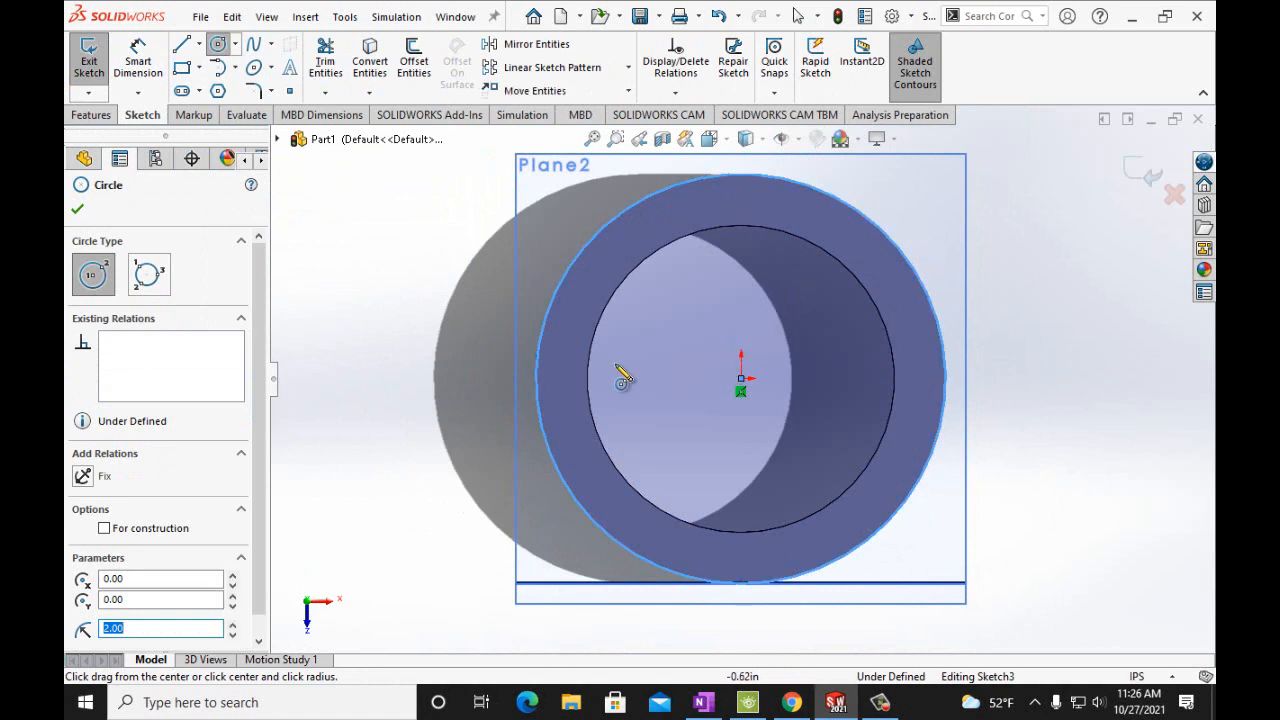
click(105, 530)
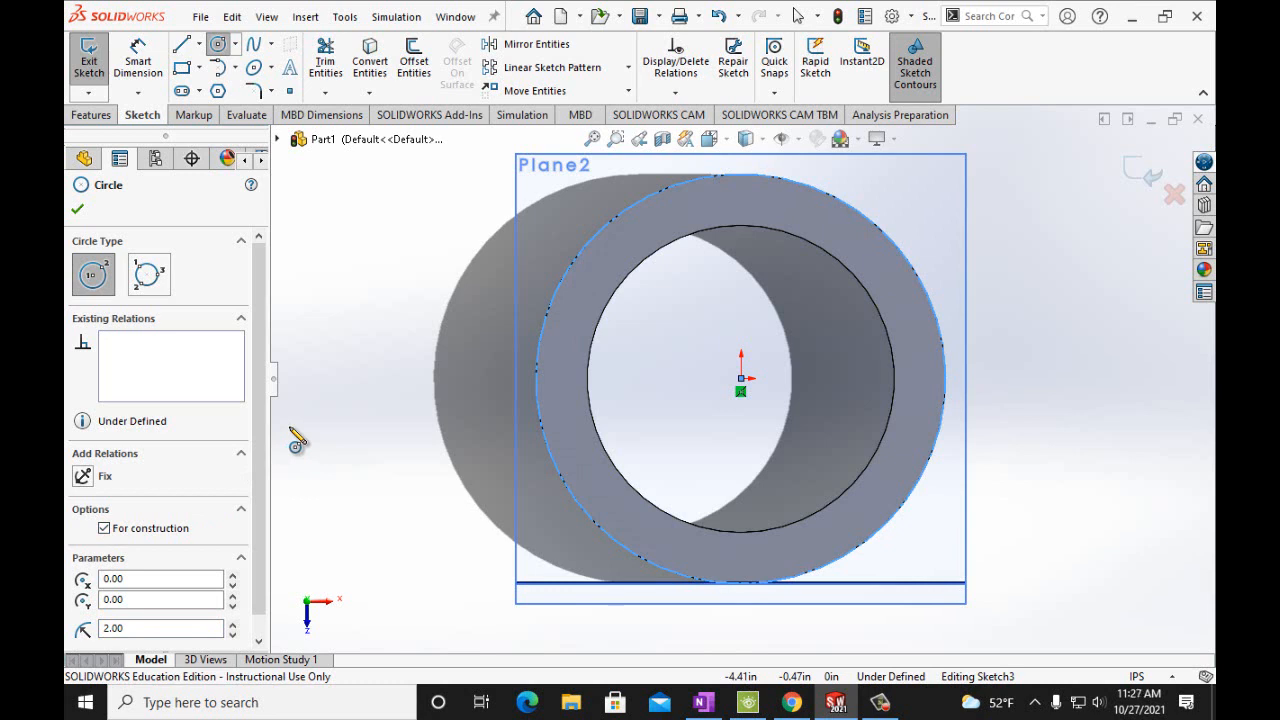
click(77, 209)
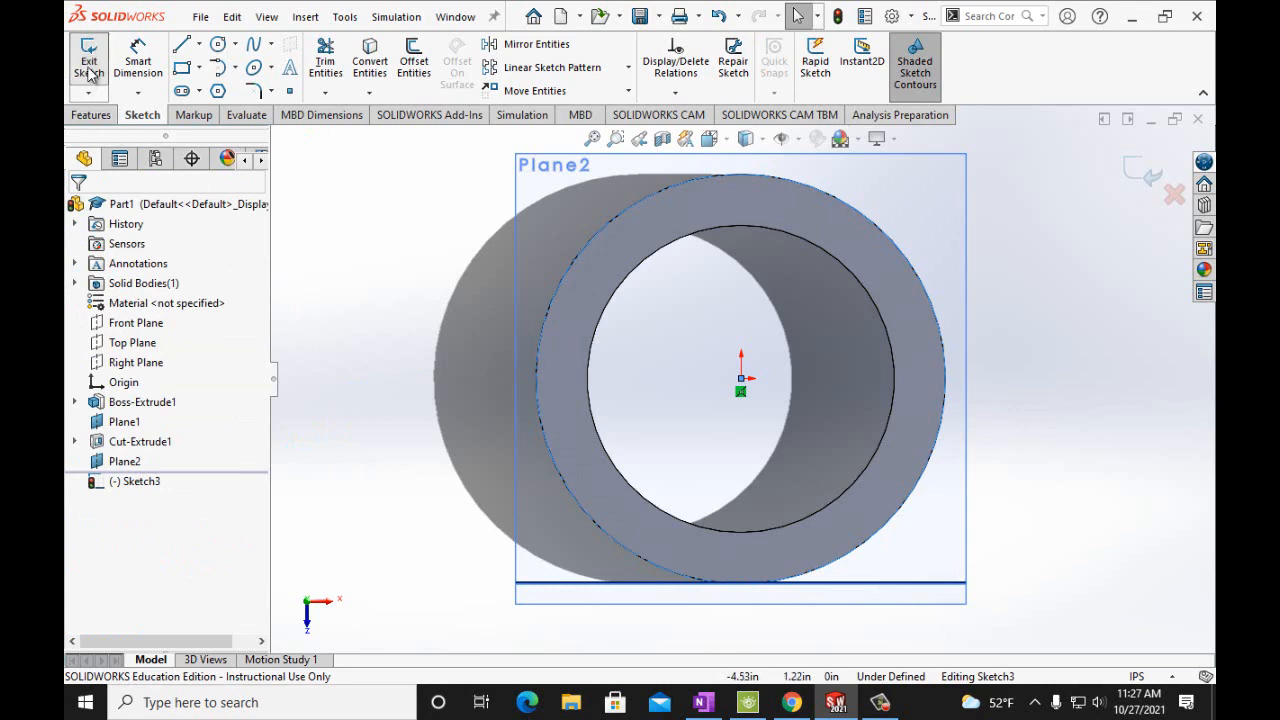
key(ctrl+7)
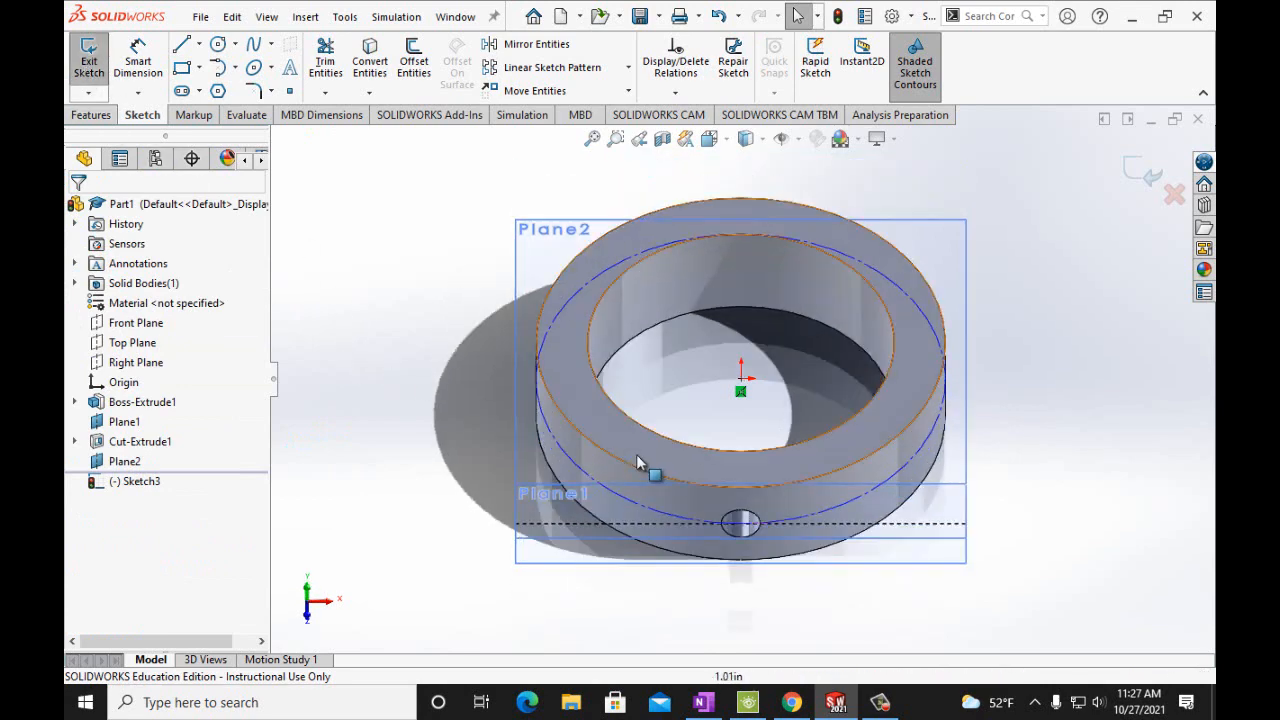
click(74, 84)
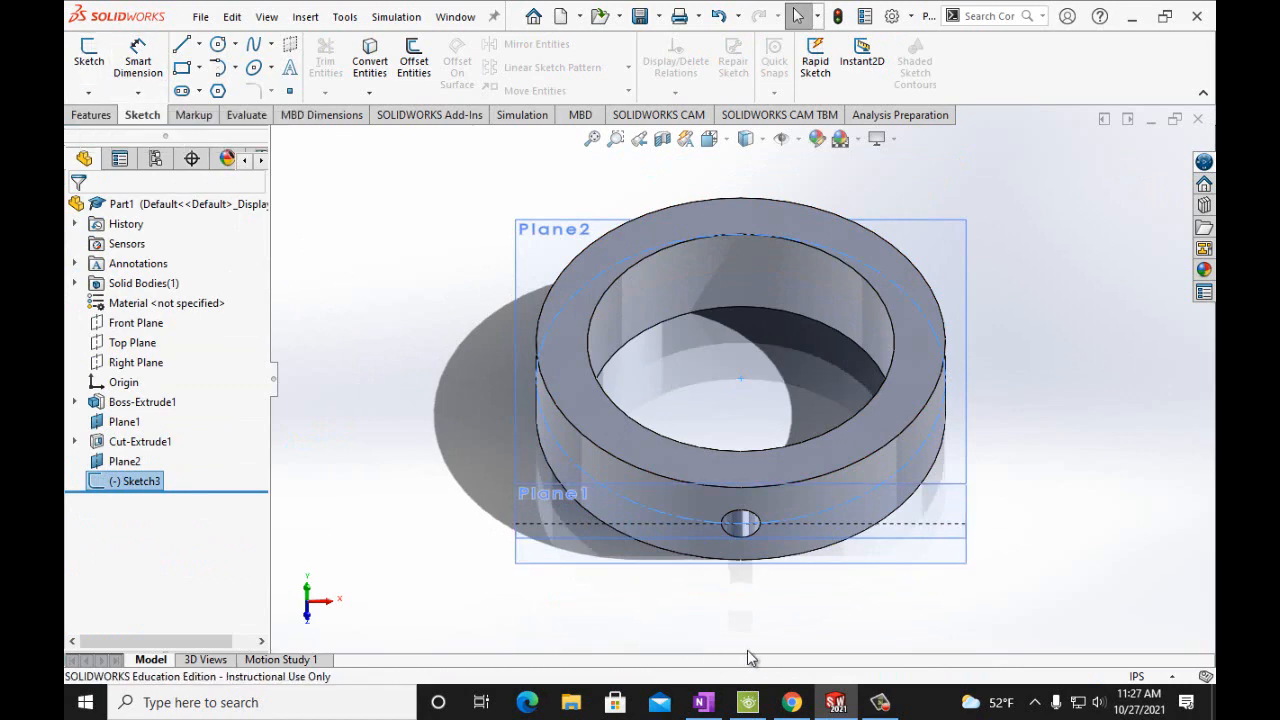
Consult the OneNote handout on starting the Curve Driven Pattern tool, and return to SOLIDWORKS
click(705, 706)
scroll(907, 483, down, 6)
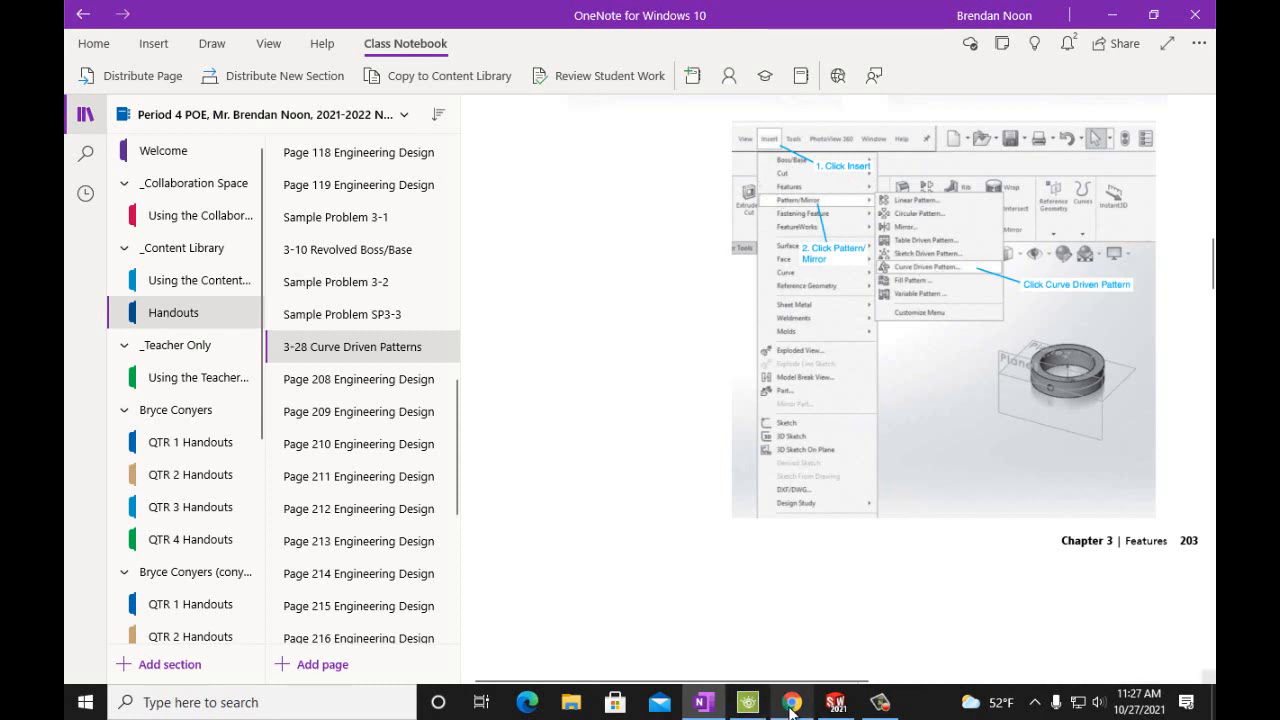
mouse_move(791, 704)
click(835, 702)
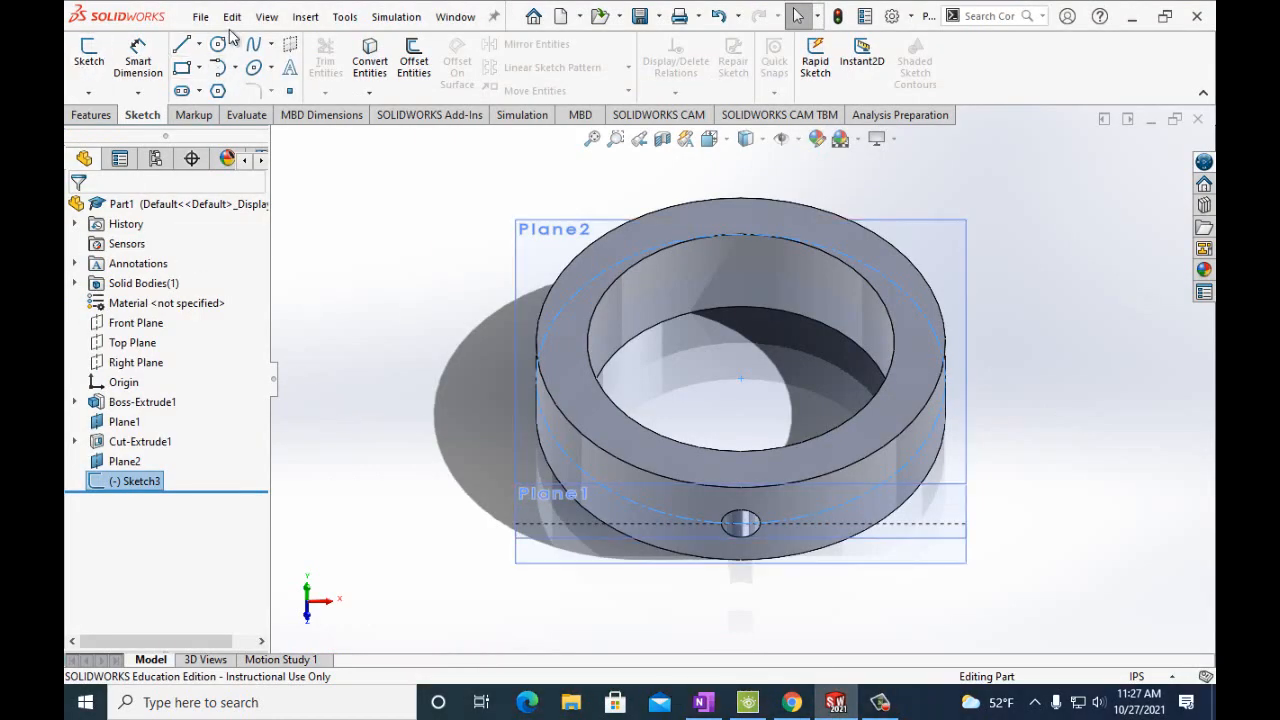
Create a Curve Driven Pattern of the side hole along the construction circle with 12 equally spaced instances, Transform curve and Tangent to curve
click(300, 18)
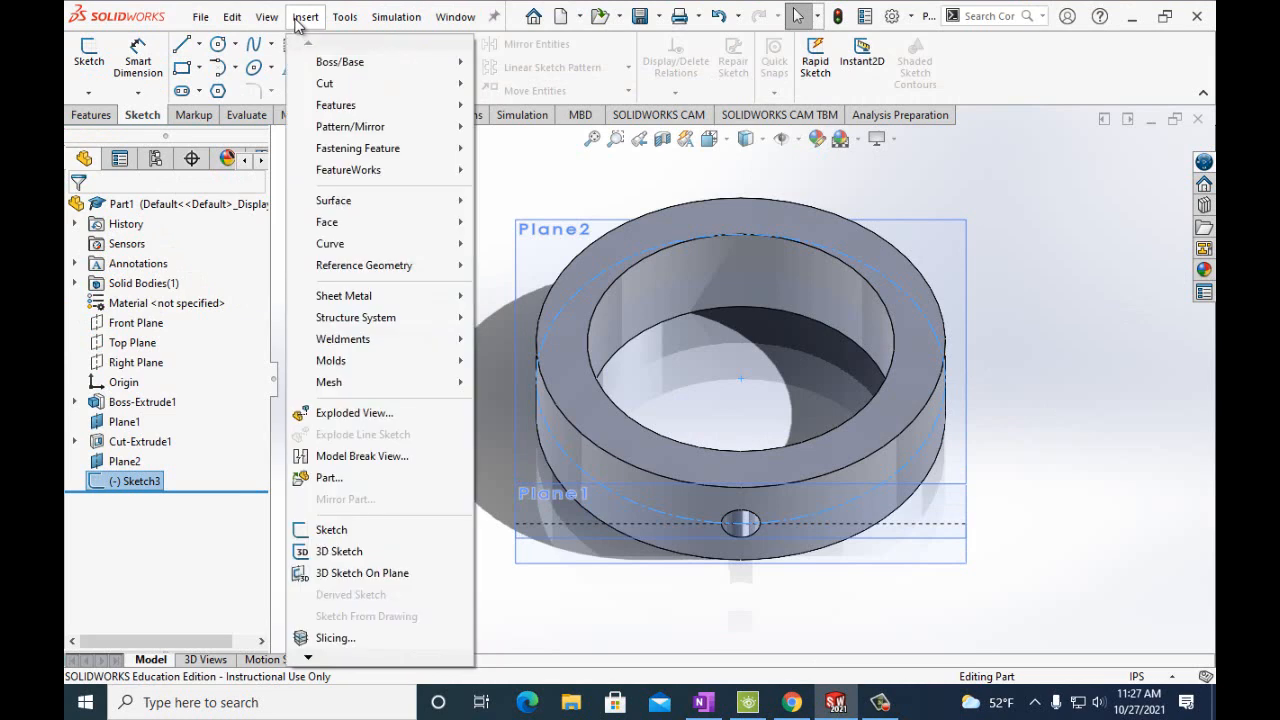
mouse_move(330, 135)
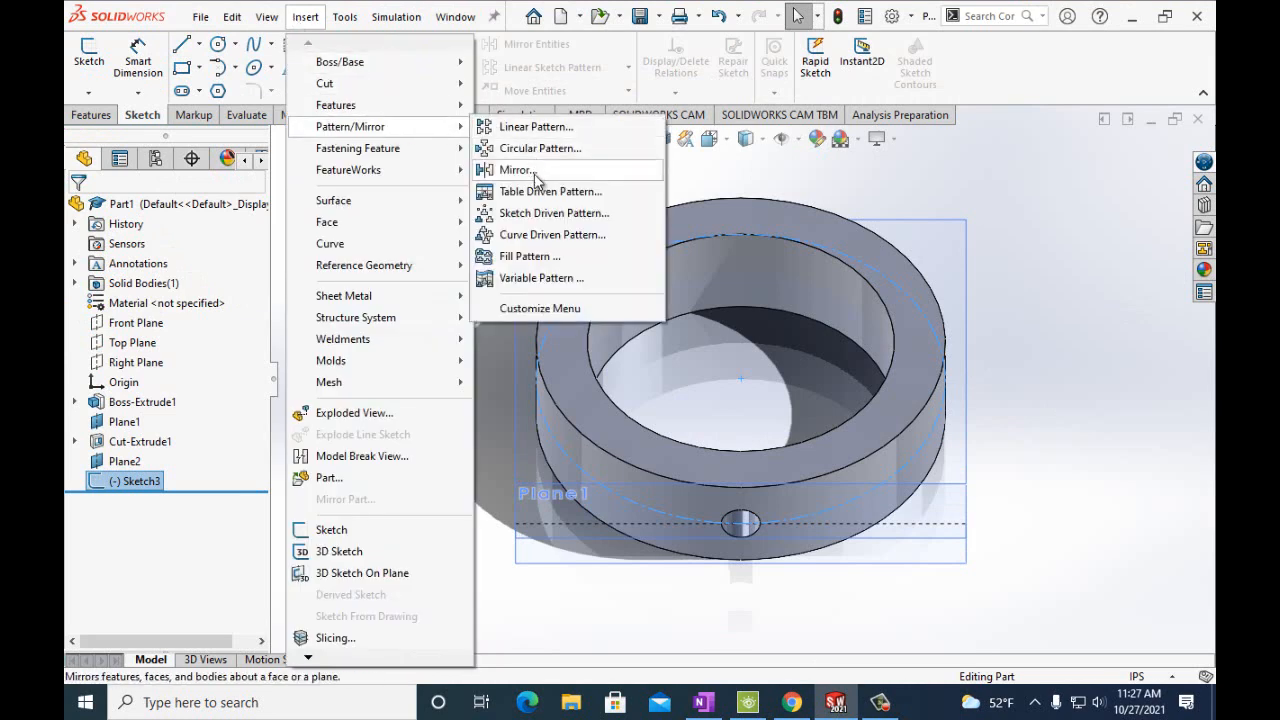
click(537, 239)
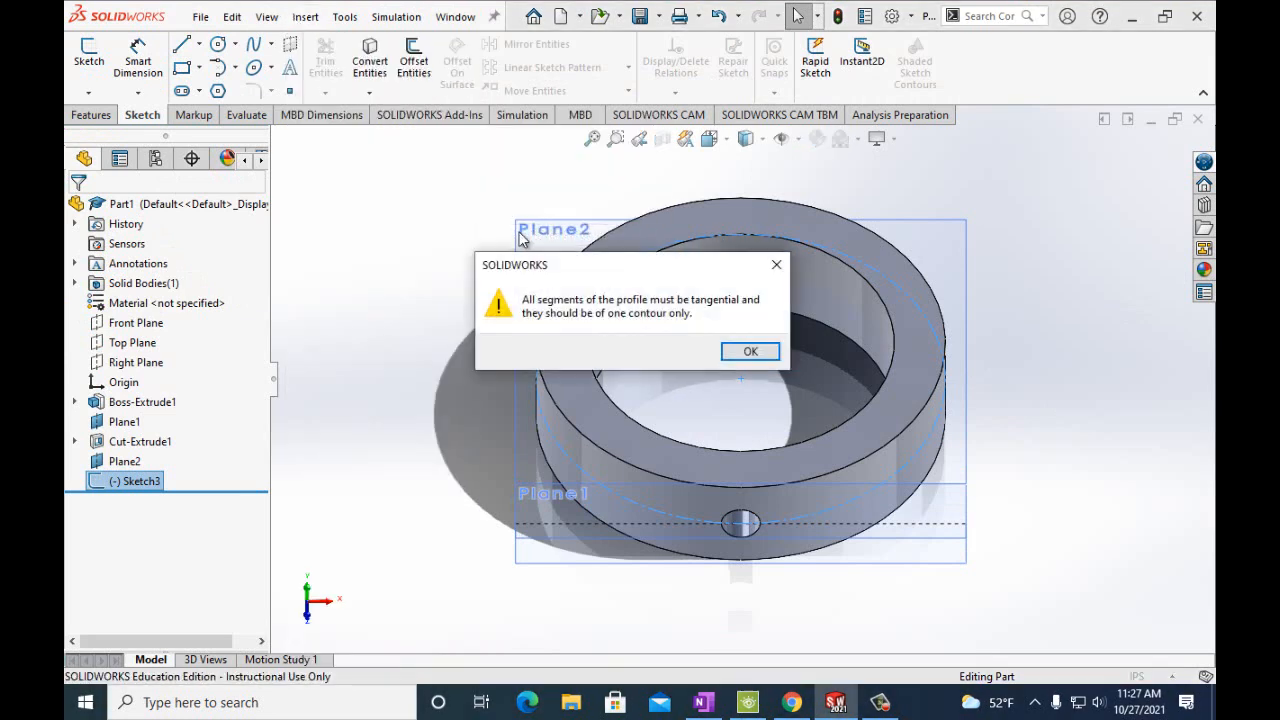
click(749, 354)
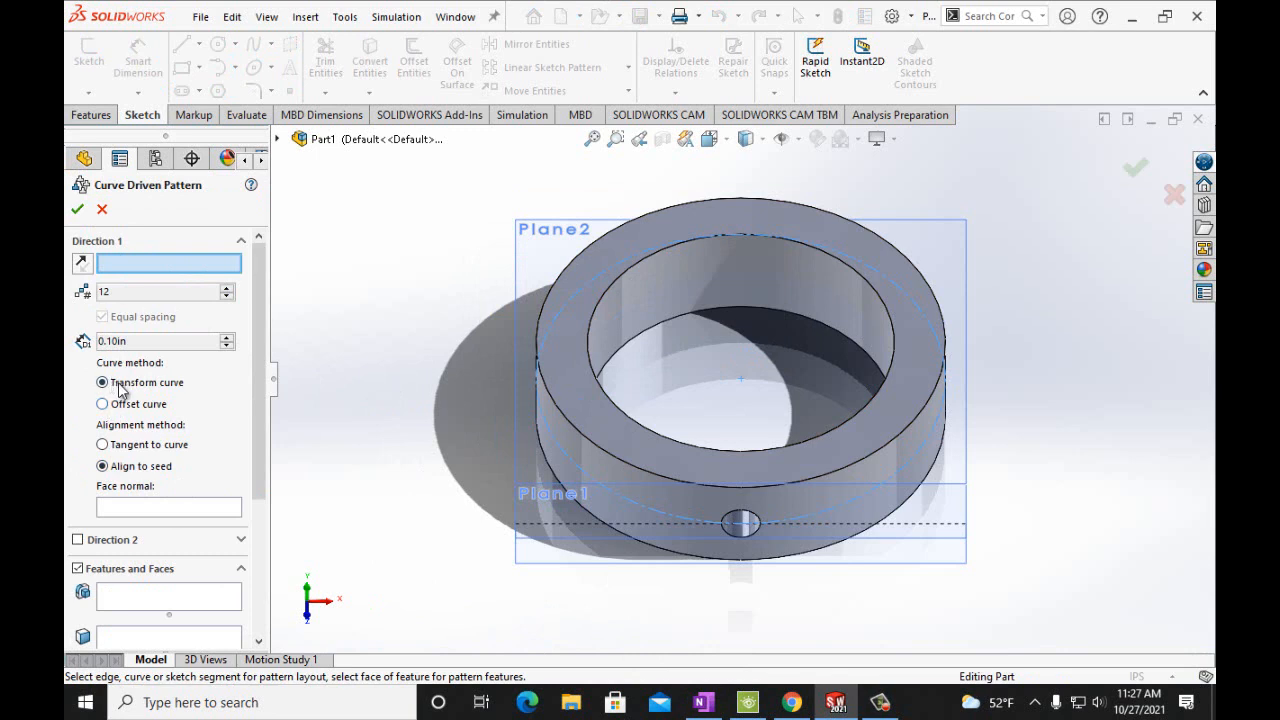
click(103, 447)
click(569, 461)
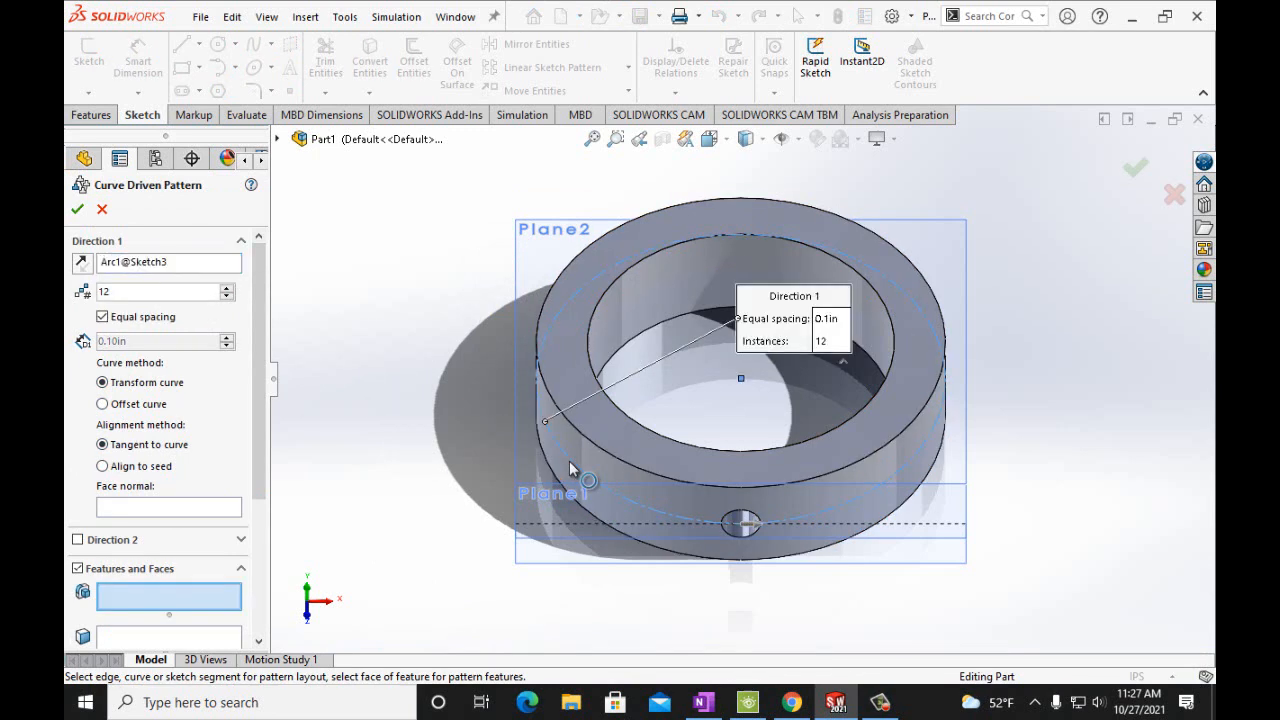
click(740, 521)
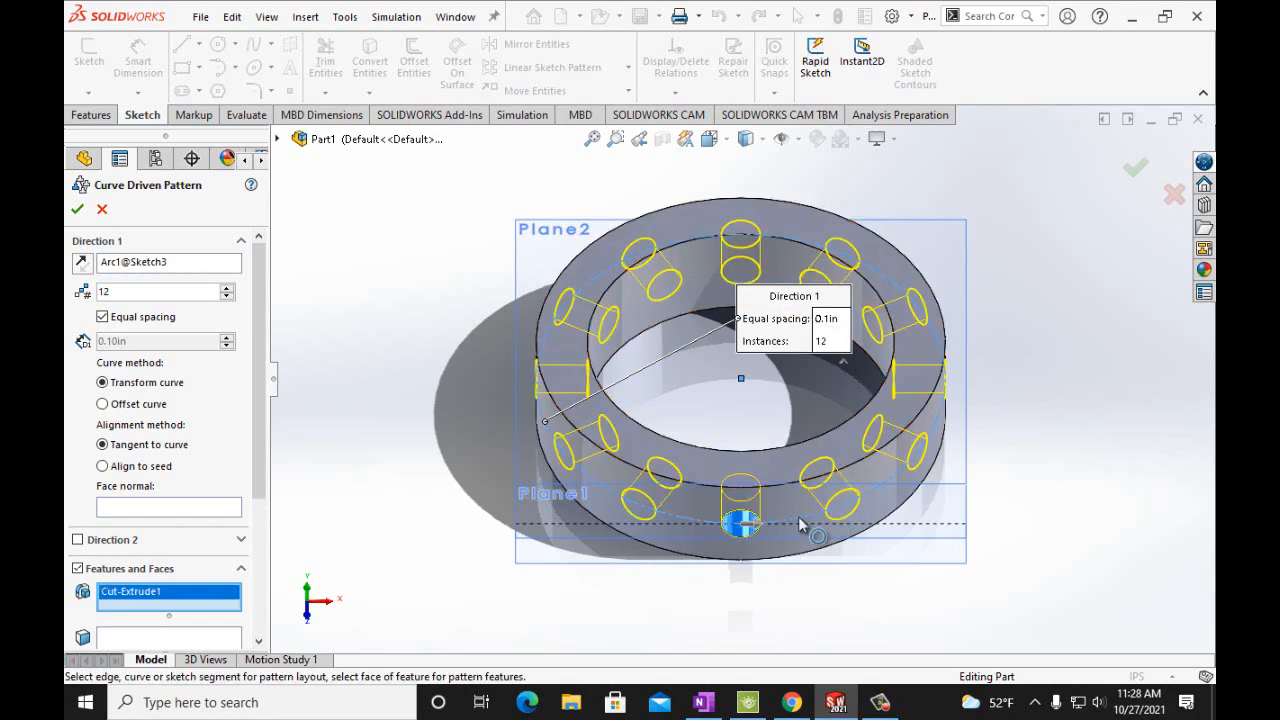
click(103, 466)
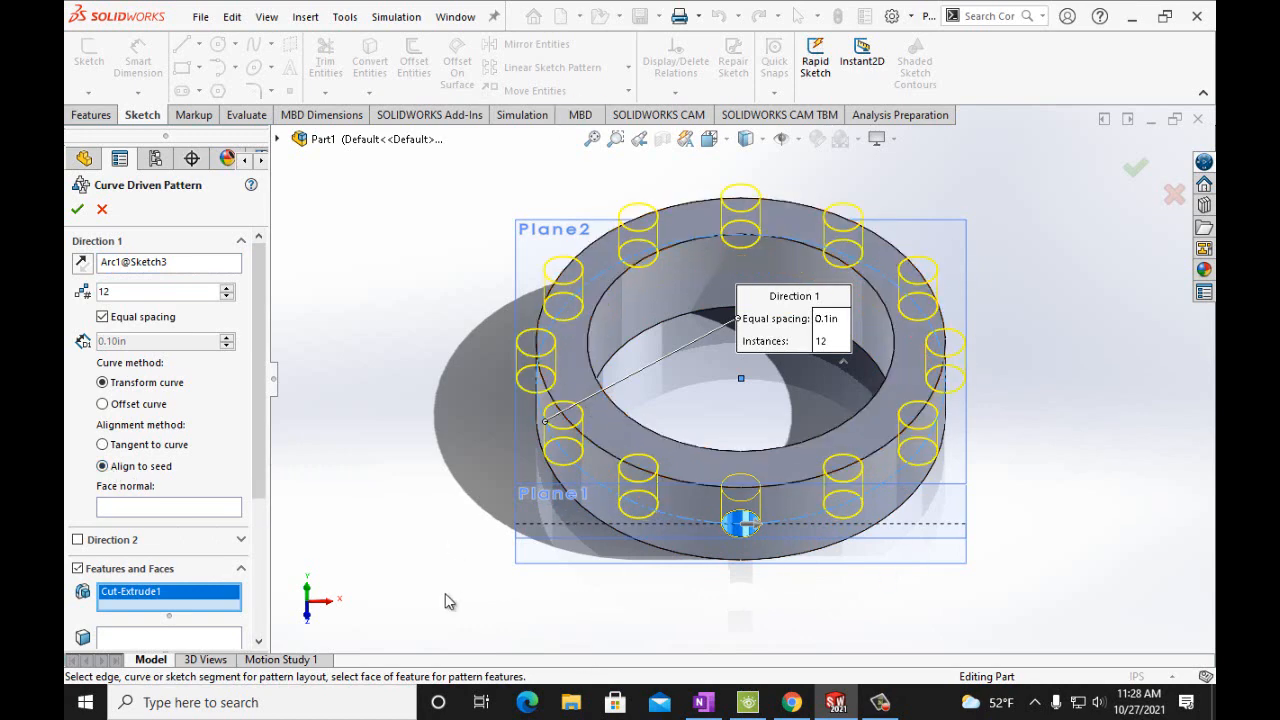
click(102, 445)
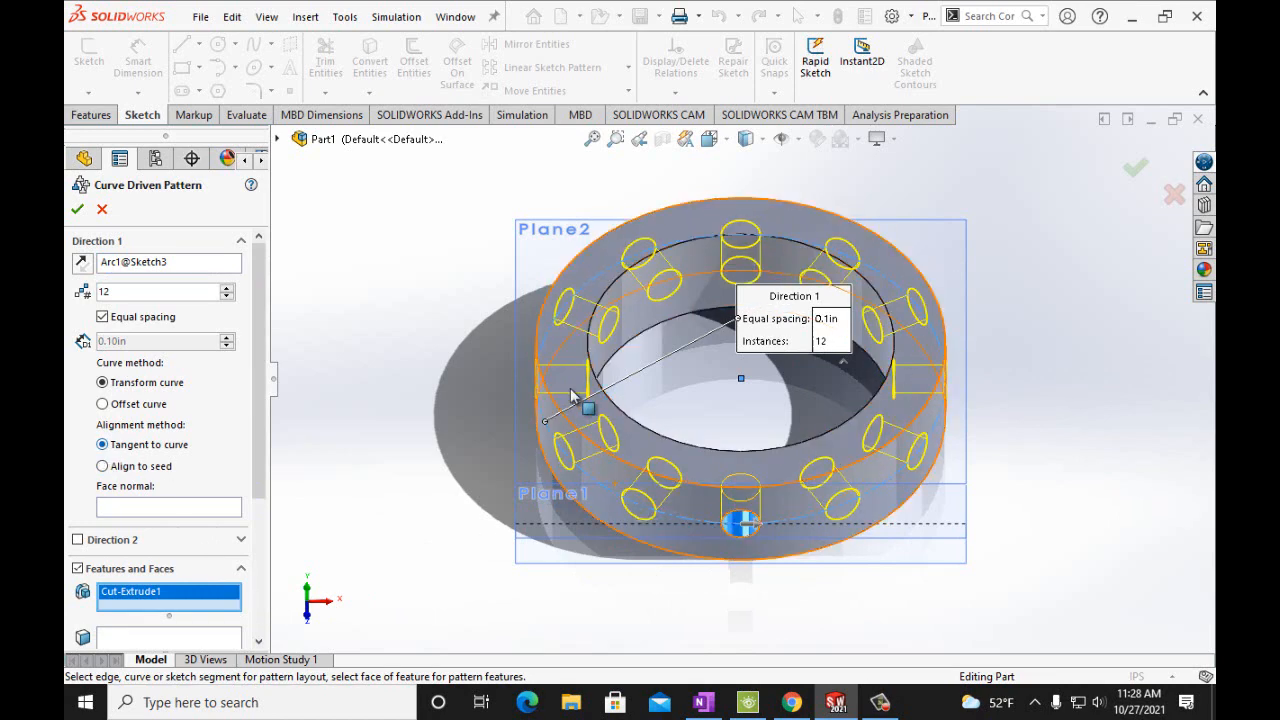
click(77, 209)
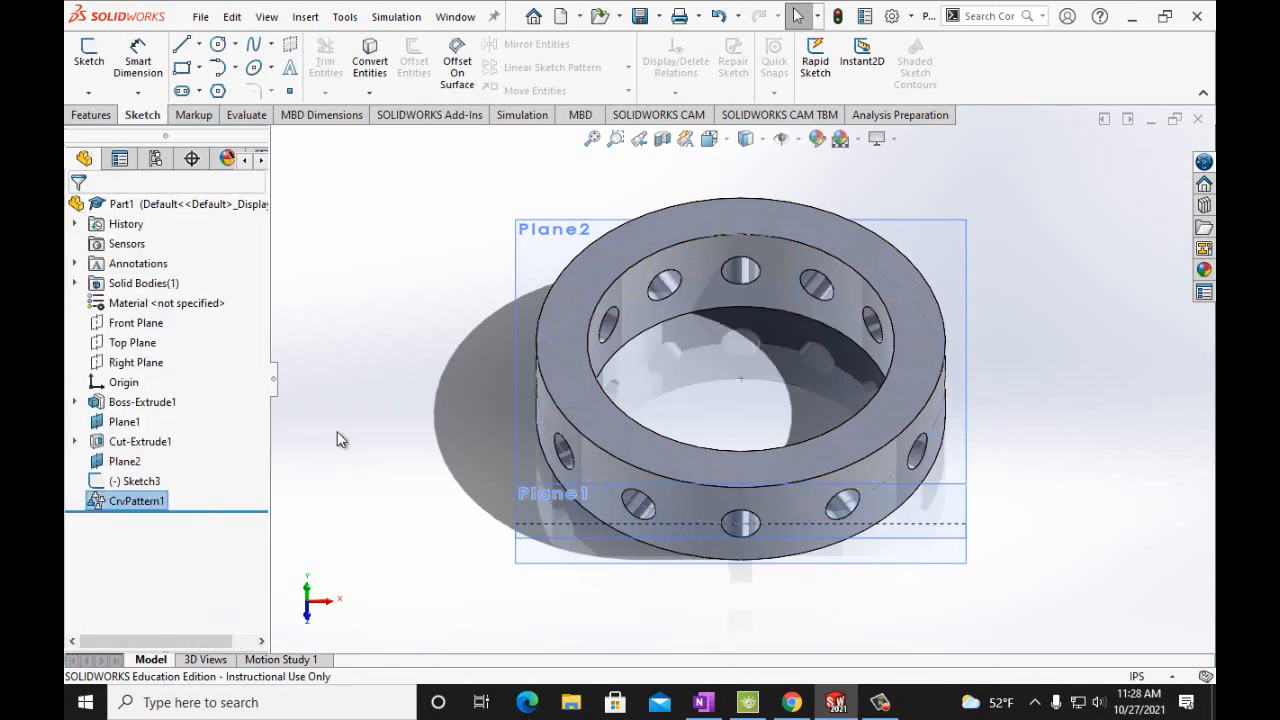
Examine the patterned holes around the ring from higher and lower viewing angles
click(386, 475)
key(Up)
key(Up)
key(Up)
key(Down)
key(Down)
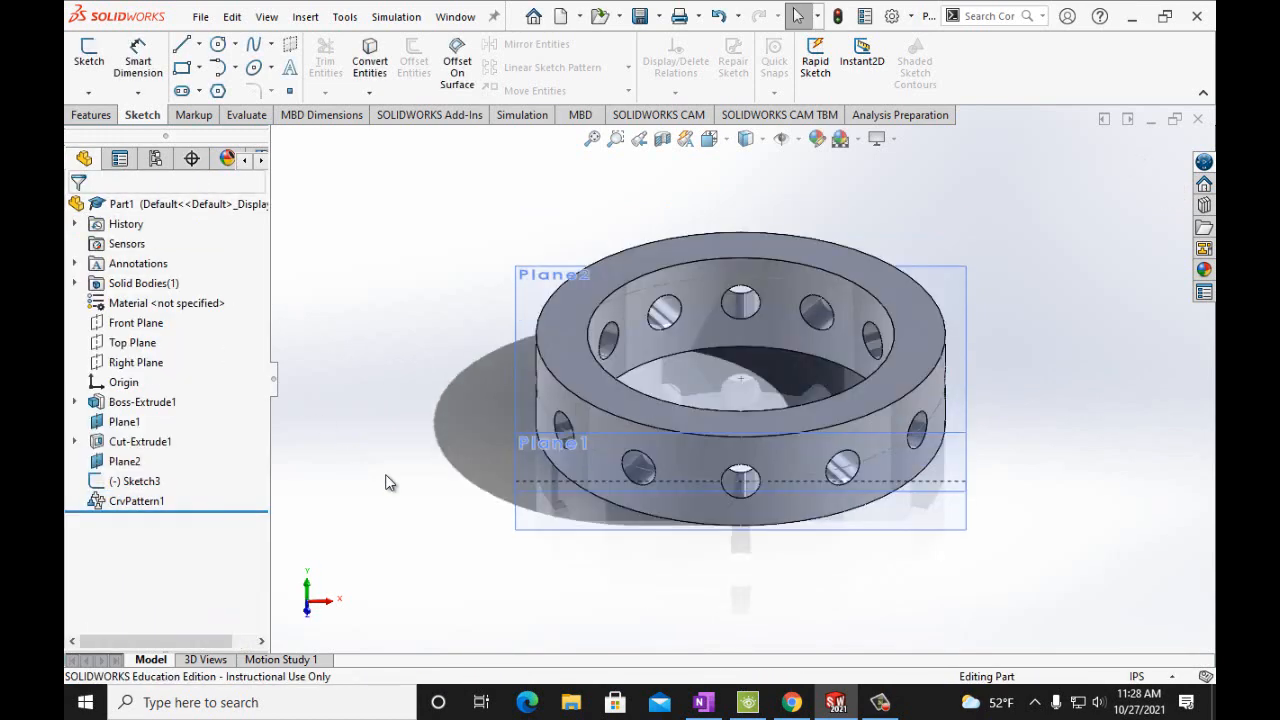
key(Up)
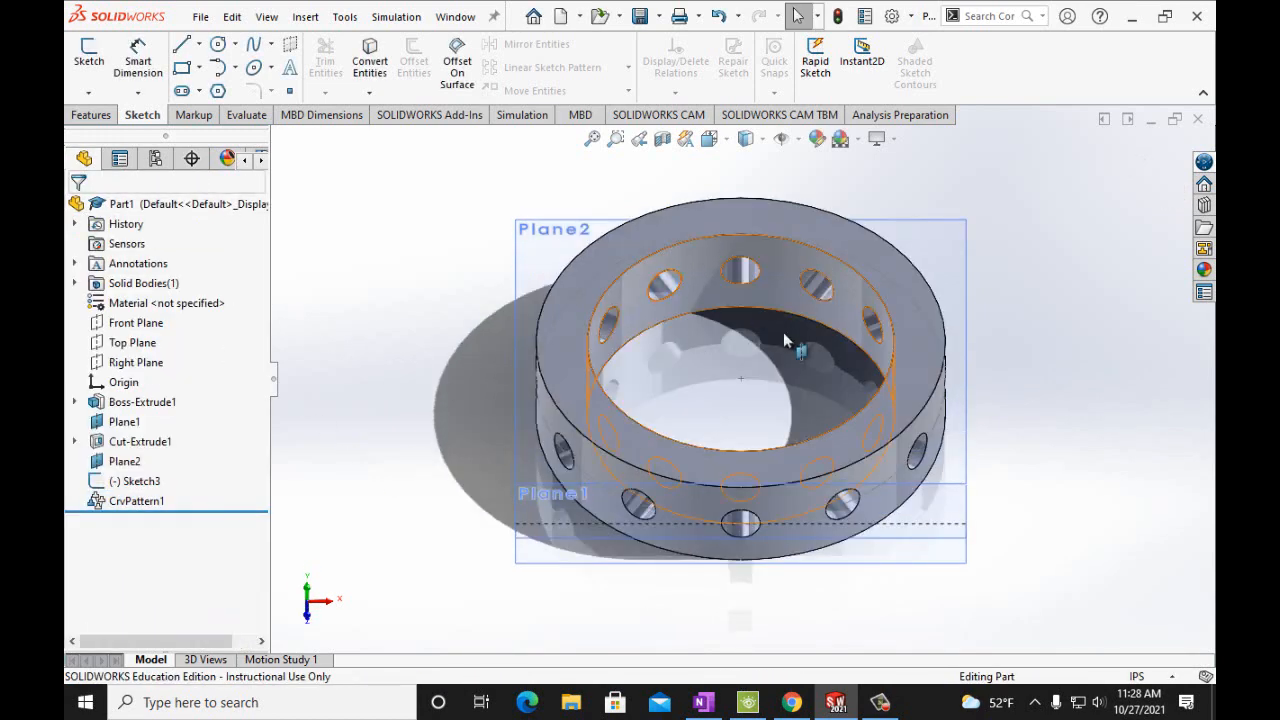
Compare the ring with the OneNote handout's pattern settings and figure, check the handout's section and example number, and return to SOLIDWORKS
click(715, 708)
scroll(919, 486, down, 5)
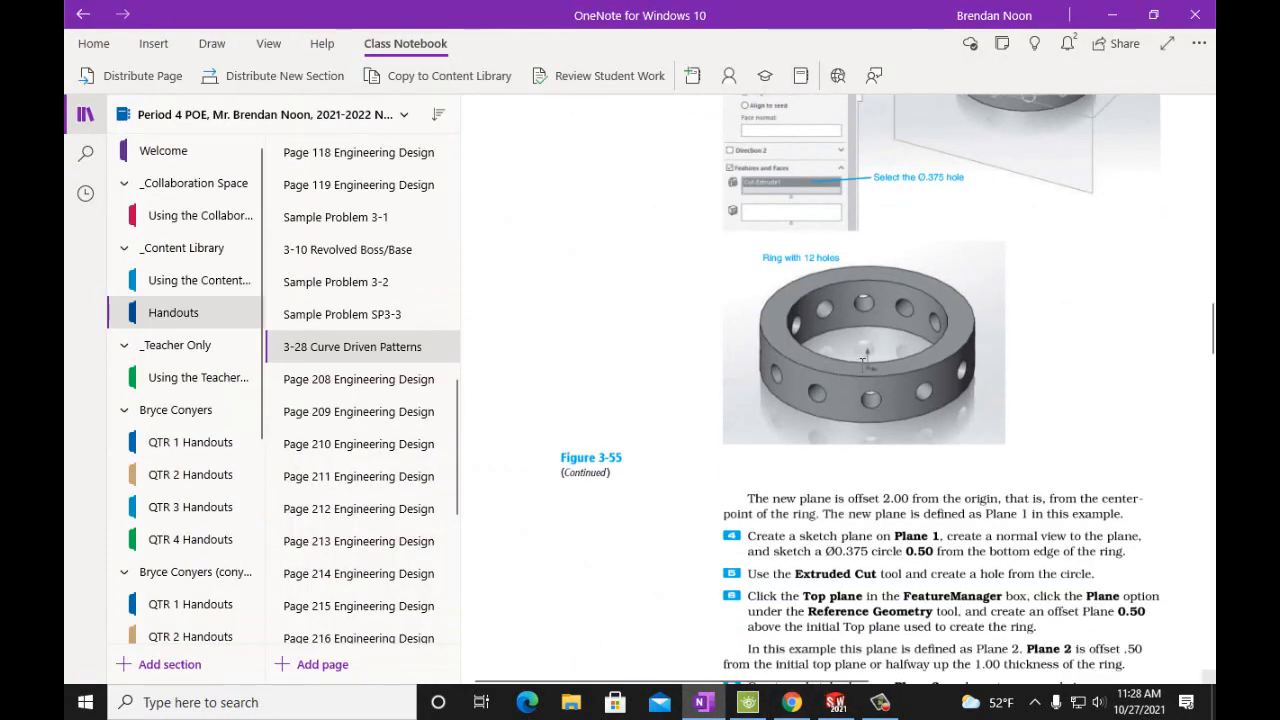
scroll(1072, 334, up, 2)
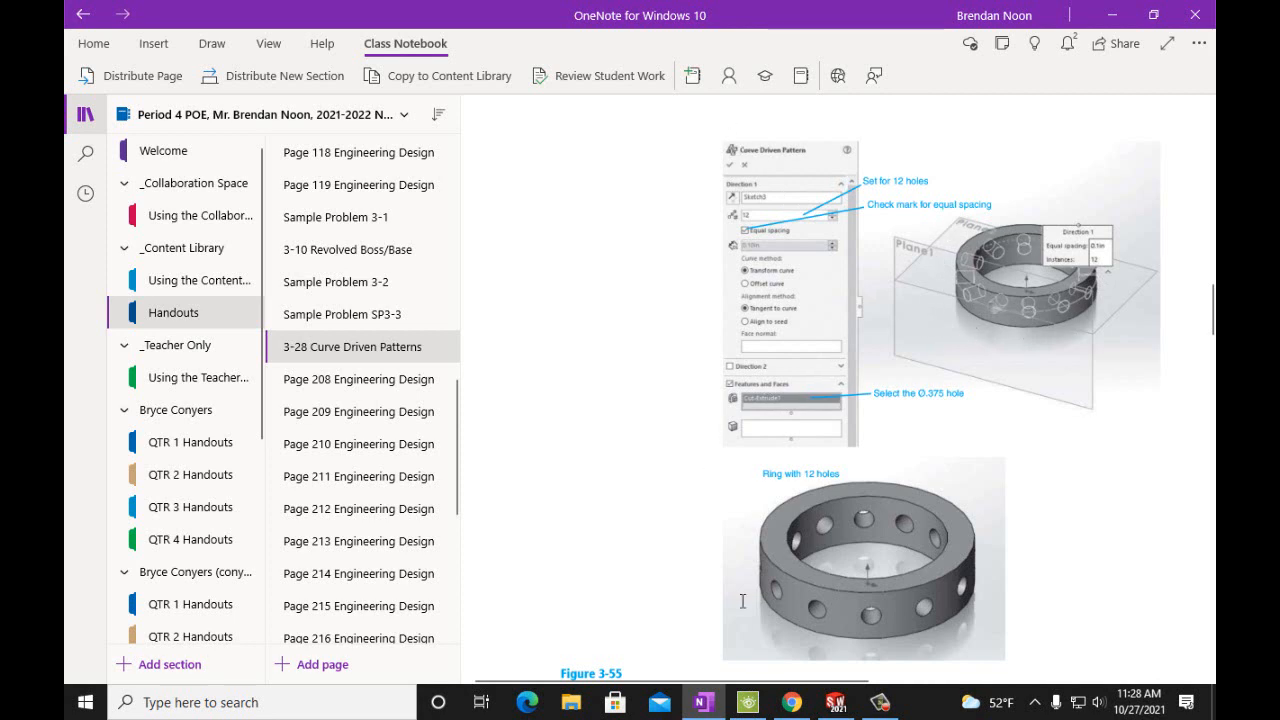
click(833, 704)
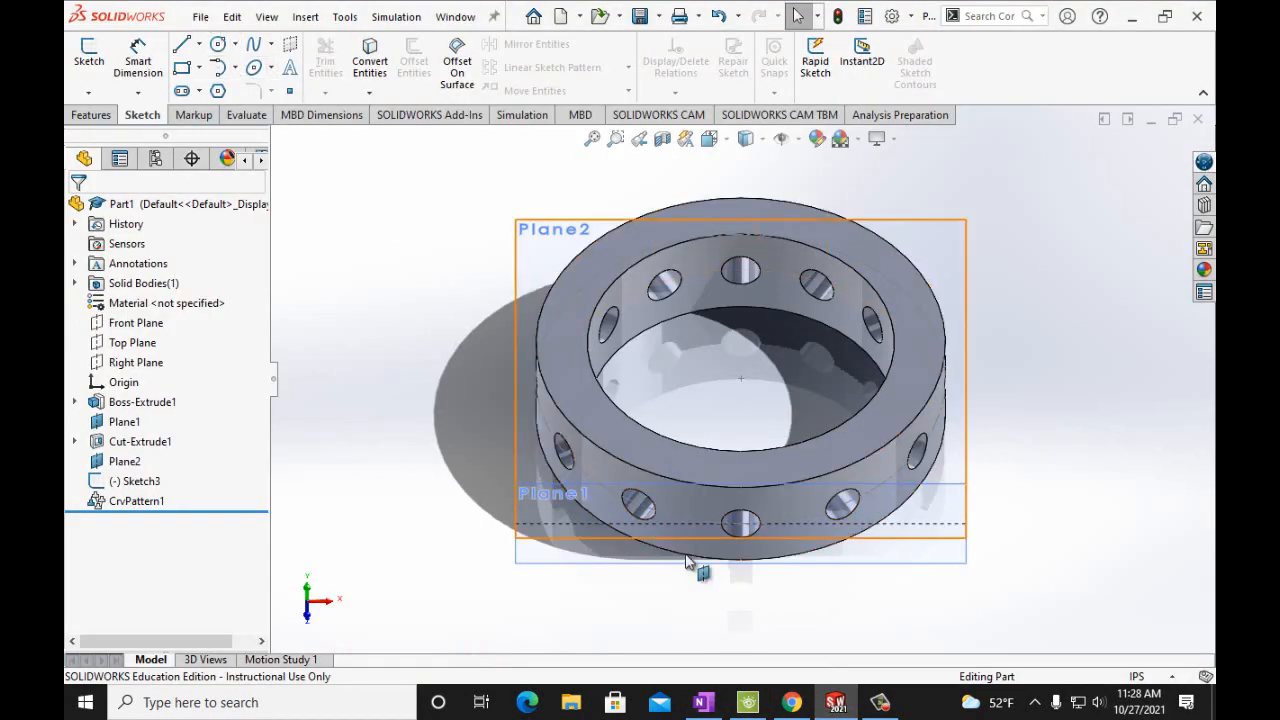
mouse_move(705, 702)
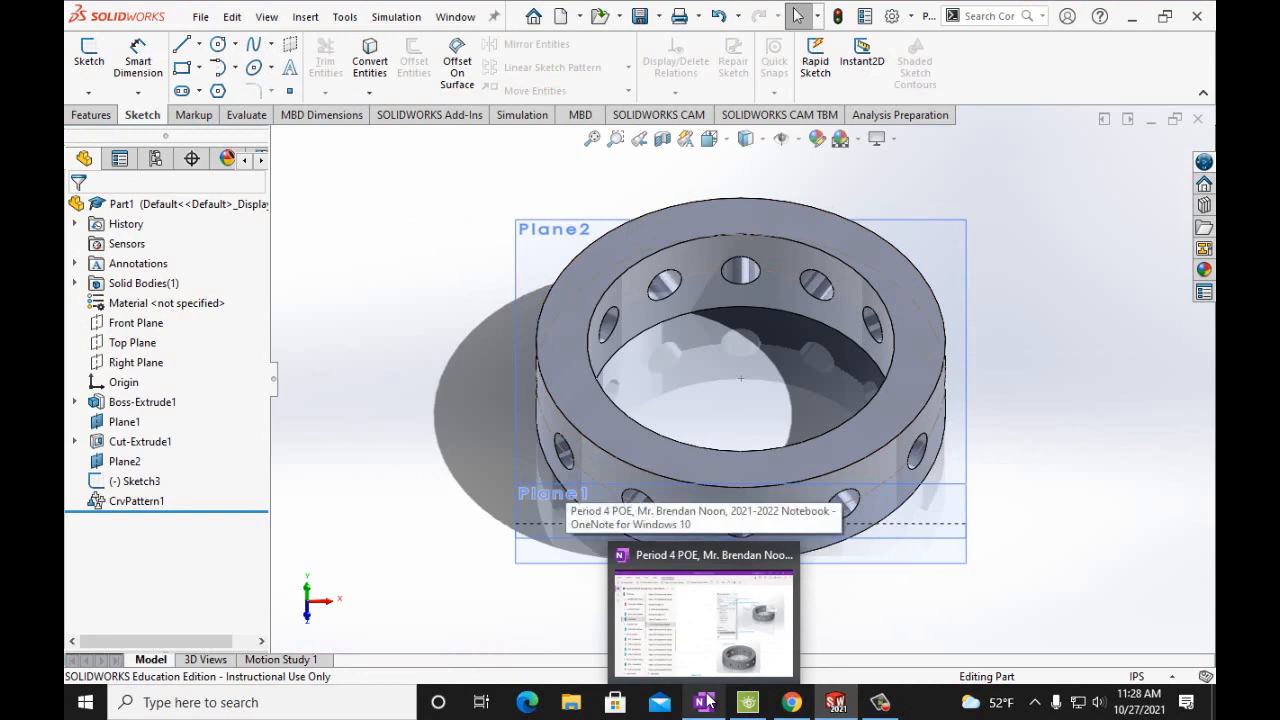
click(700, 610)
scroll(901, 491, up, 15)
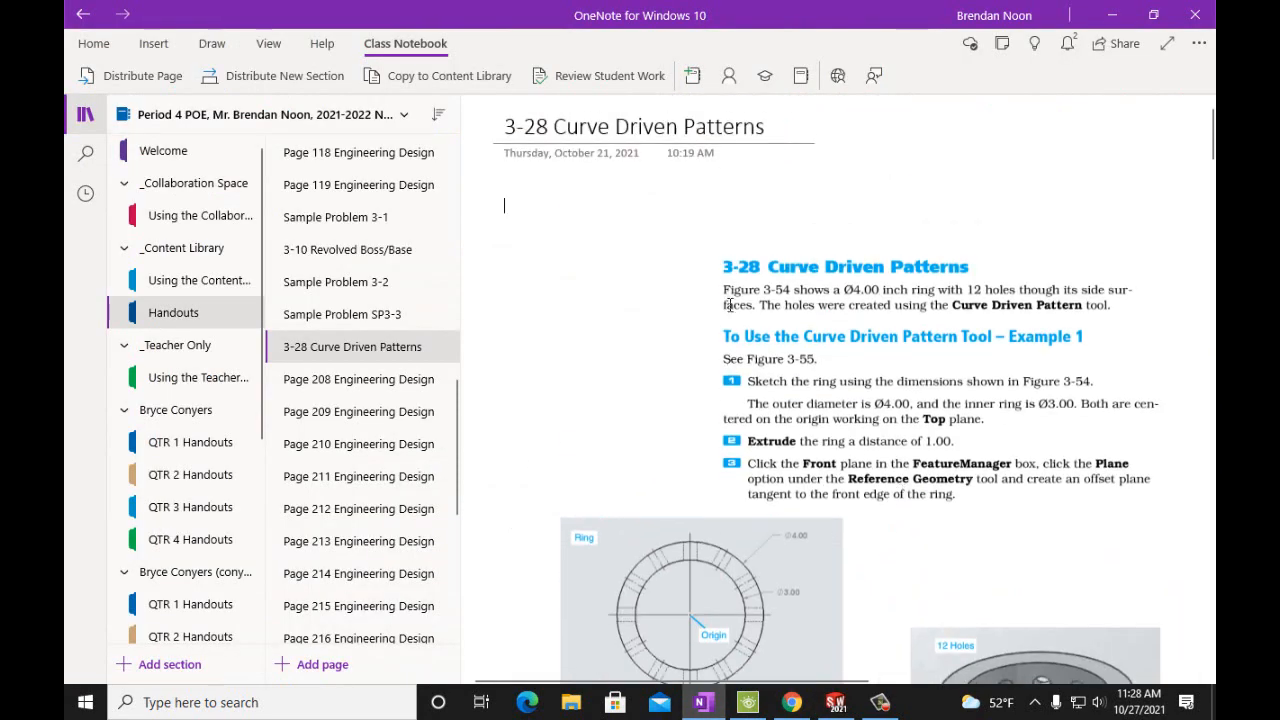
click(845, 706)
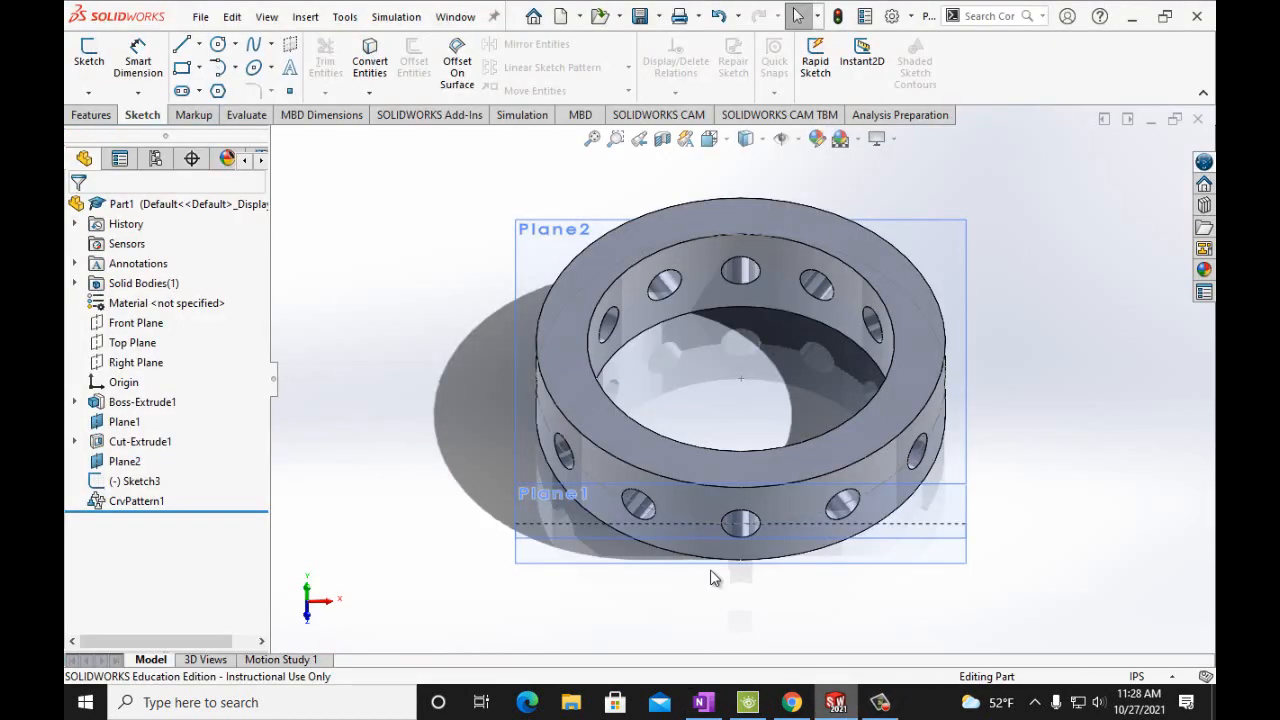
Save the ring part under the file name Part3-28Ex1
click(203, 19)
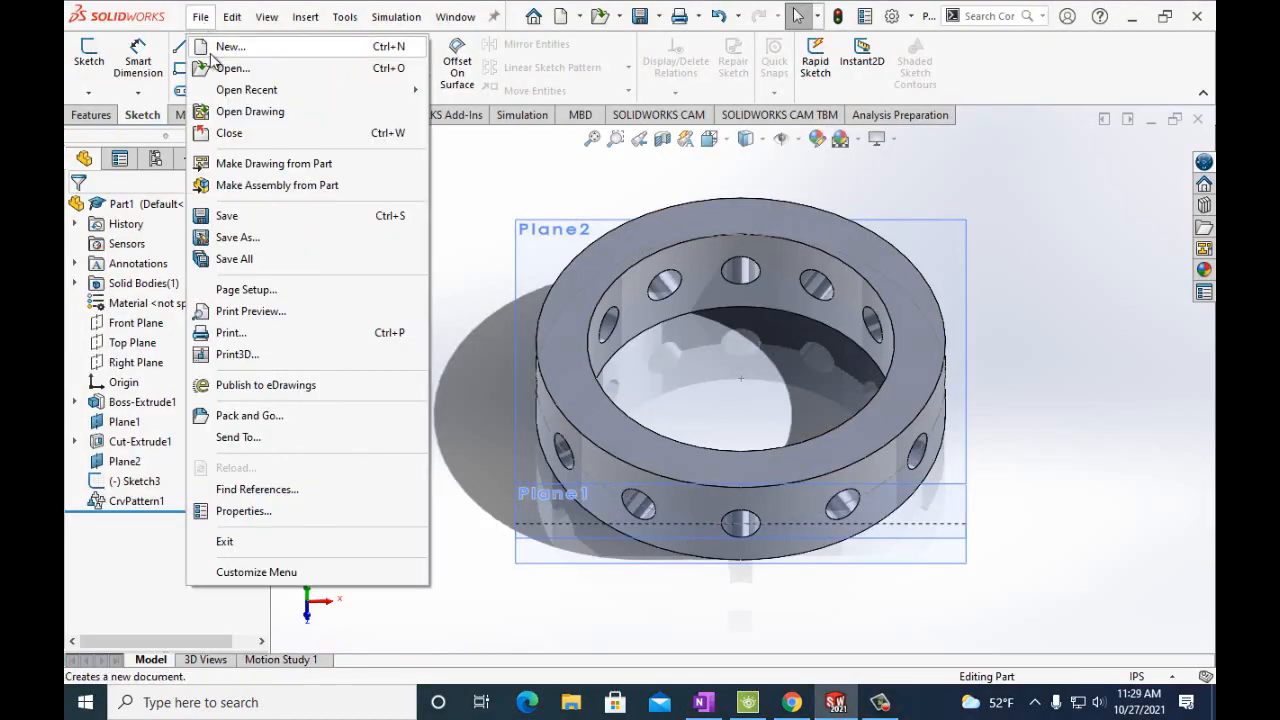
click(237, 238)
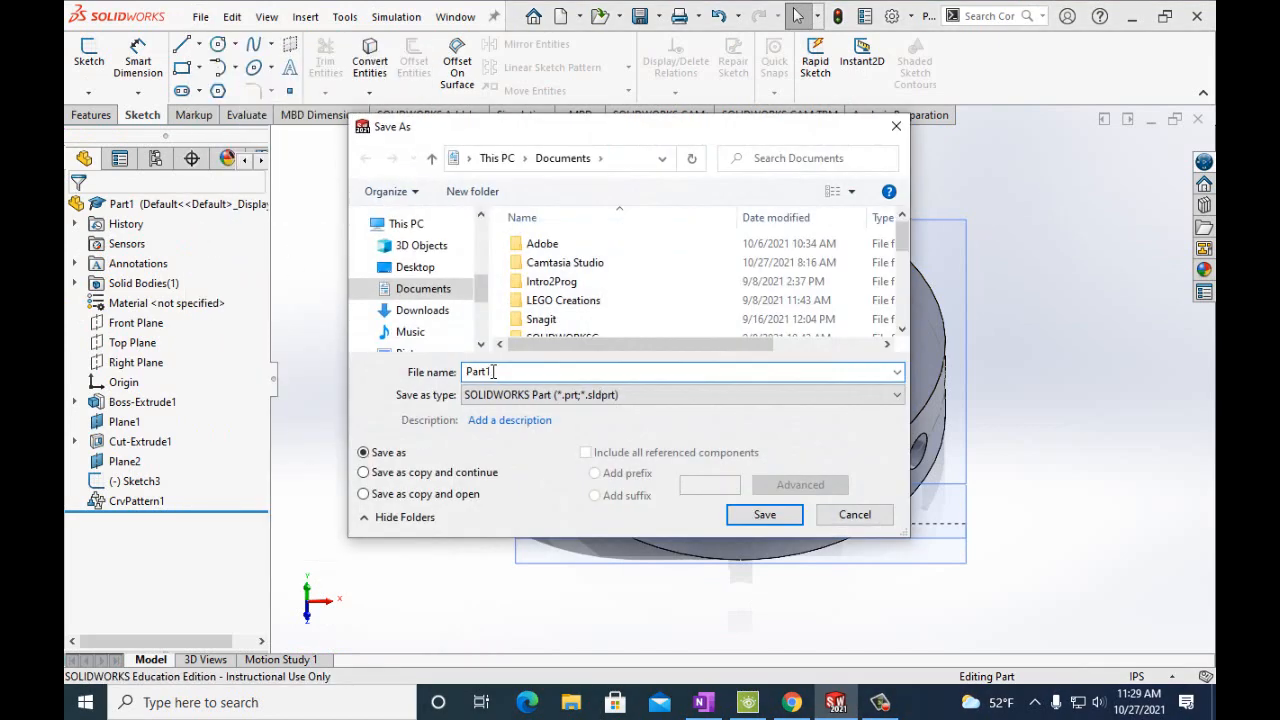
key(BackSpace)
click(785, 517)
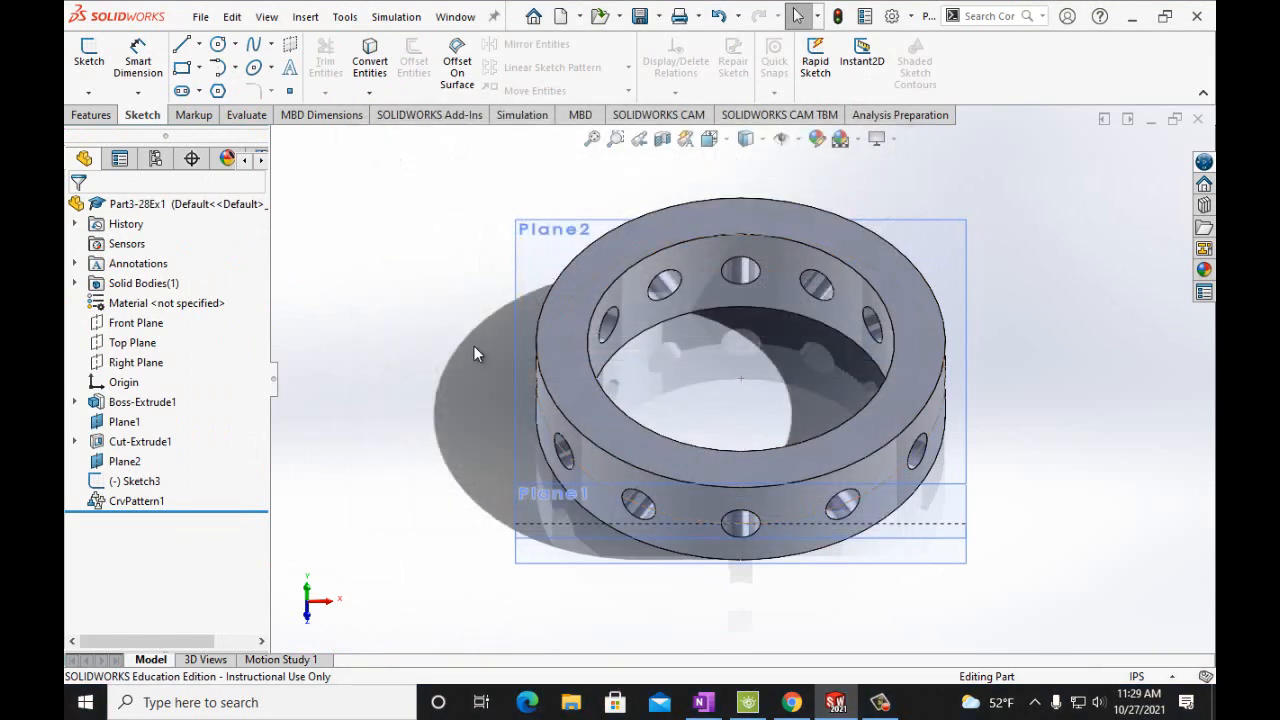
Make a drawing from the part on an A (ANSI) Landscape sheet and place a trimetric view above the title block
click(201, 17)
click(225, 163)
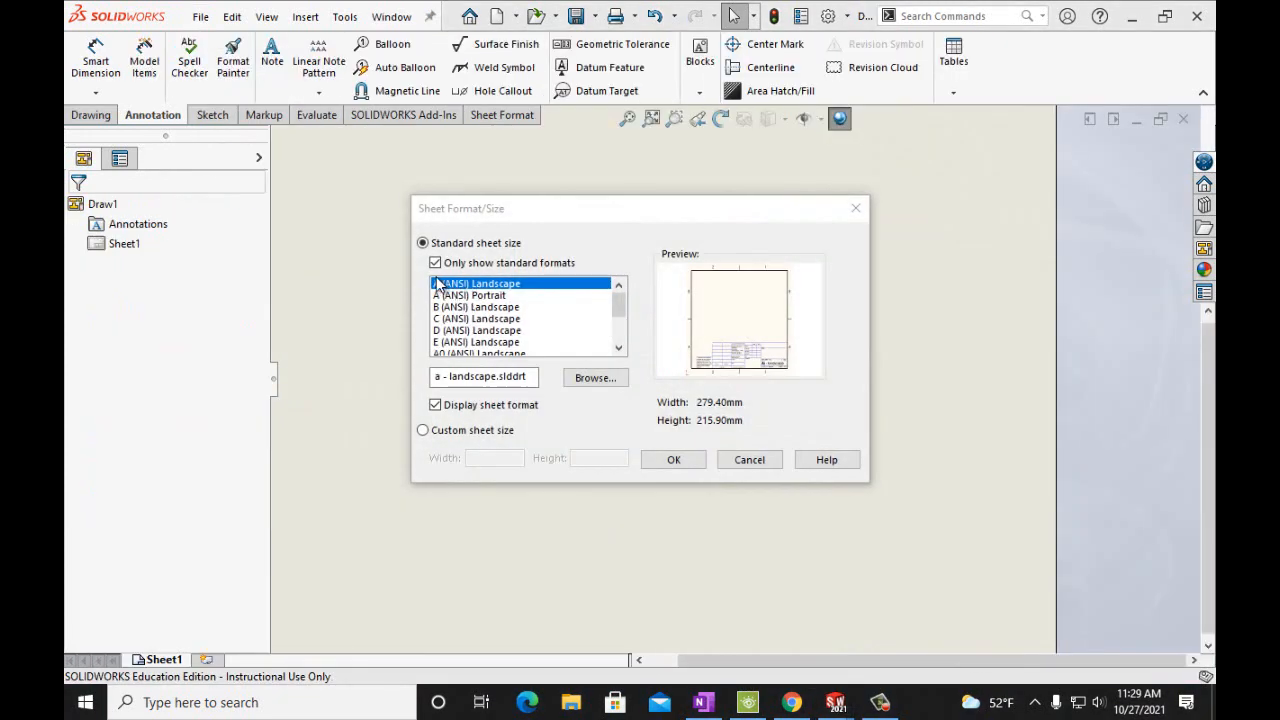
click(683, 459)
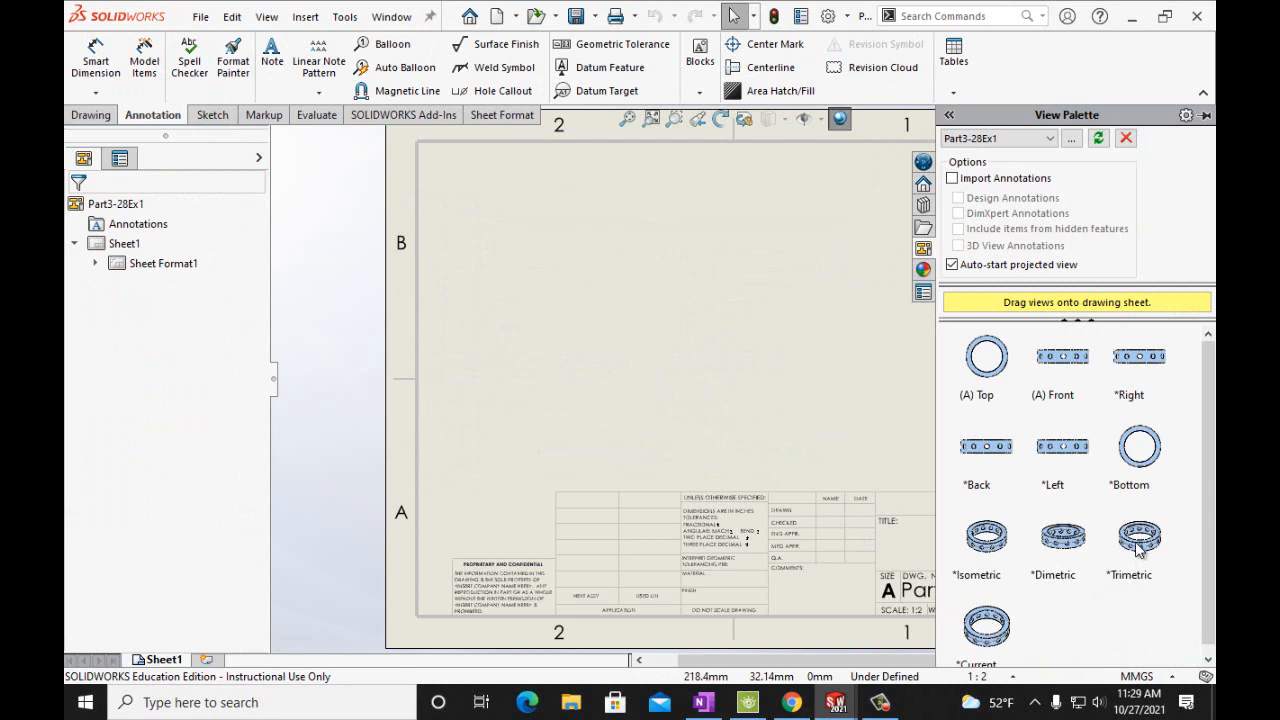
drag(1139, 545, 765, 350)
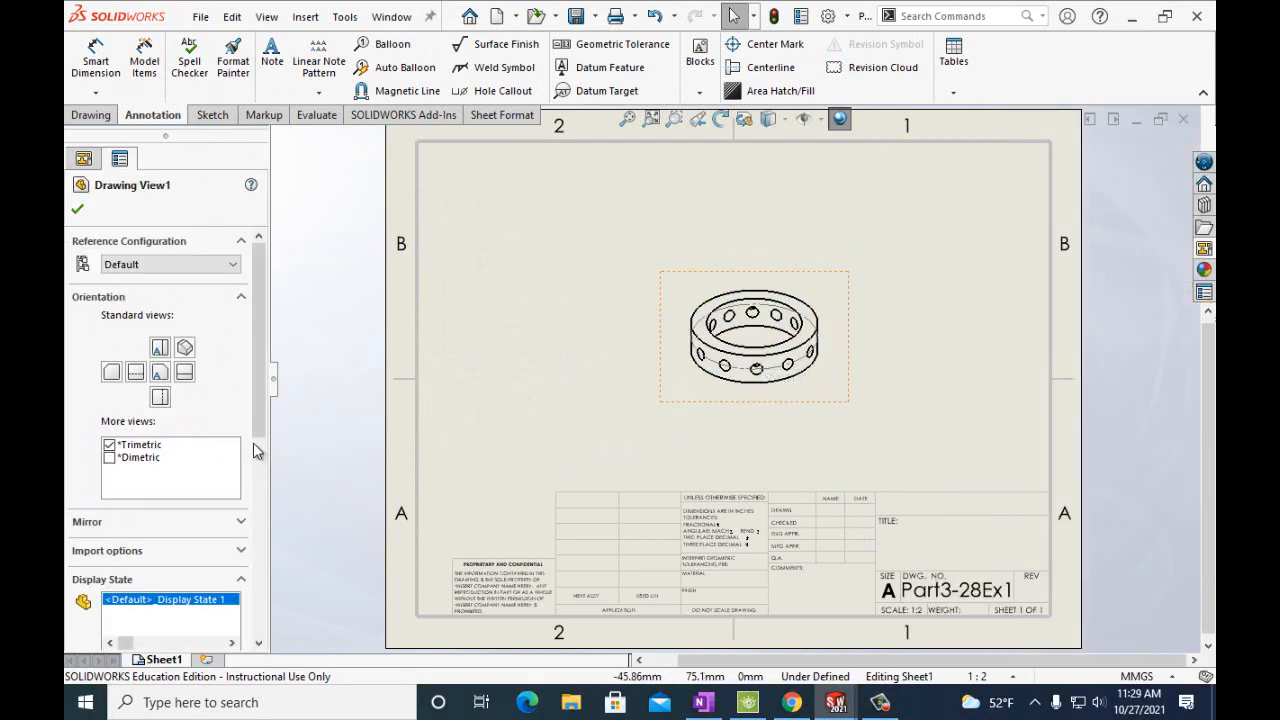
Set the trimetric view's display style to Shaded With Edges and its custom scale to 1:1
drag(260, 442, 255, 522)
click(180, 496)
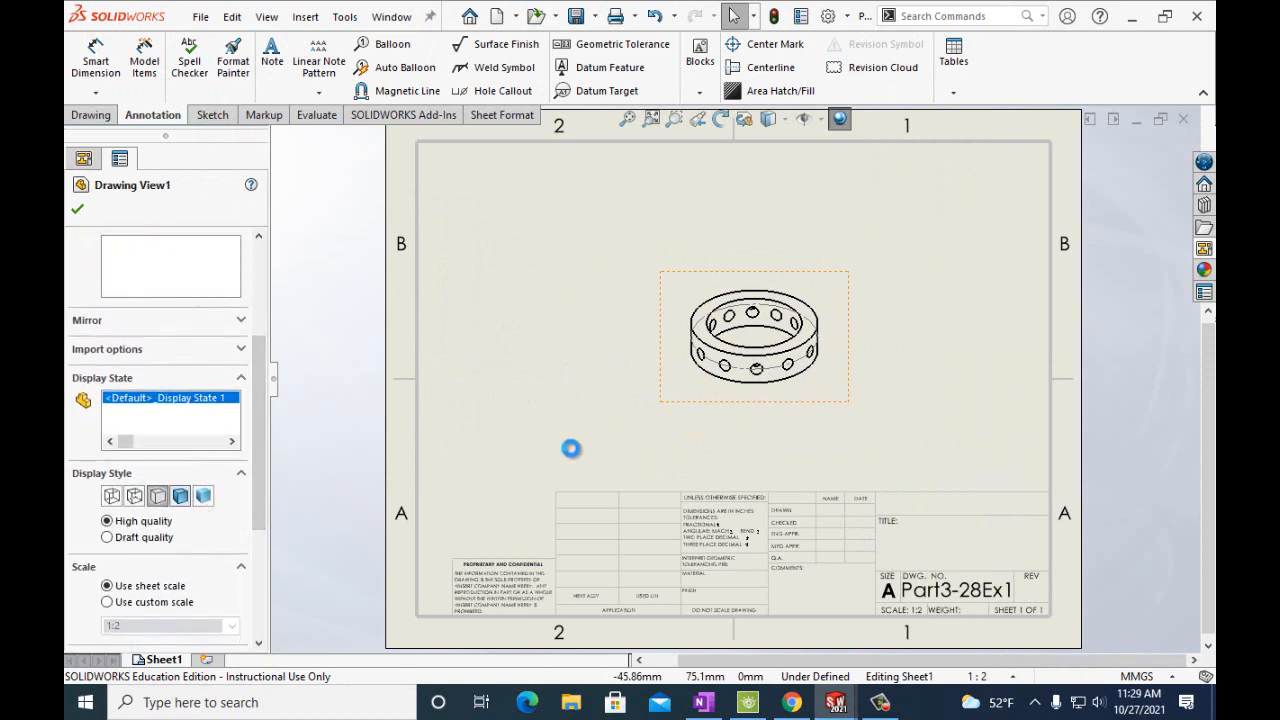
scroll(260, 517, down, 2)
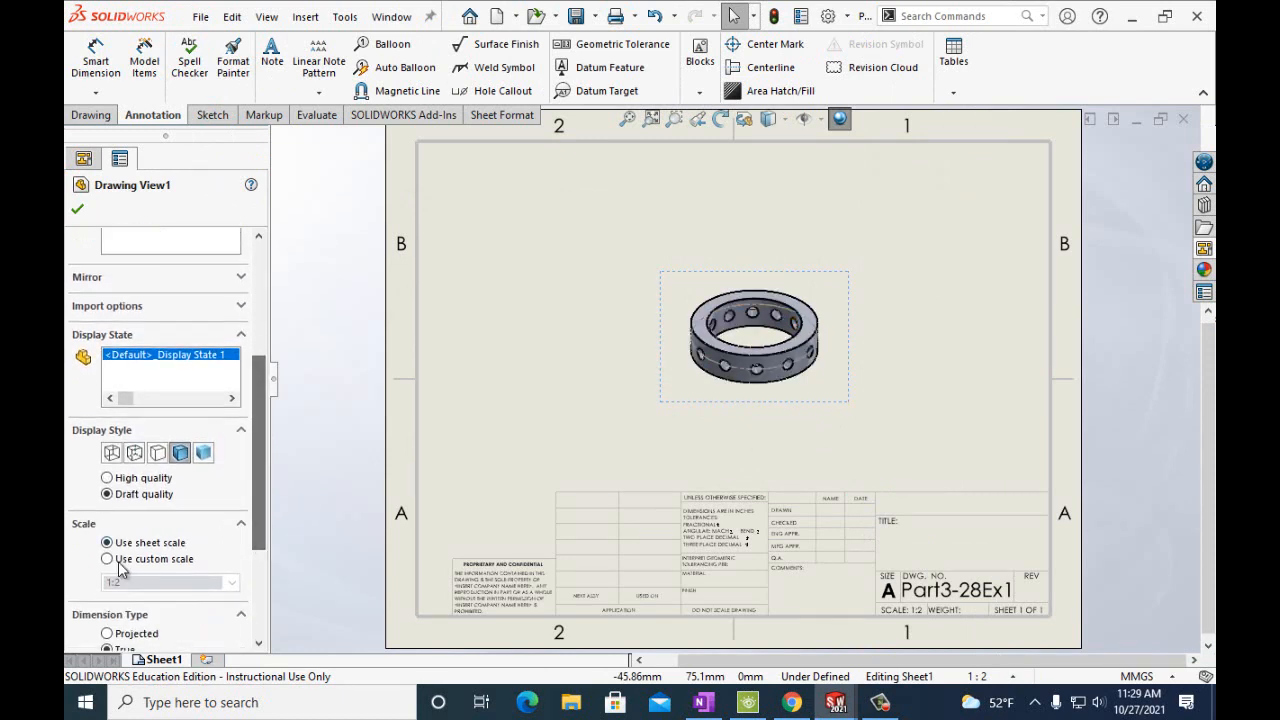
click(107, 559)
click(232, 582)
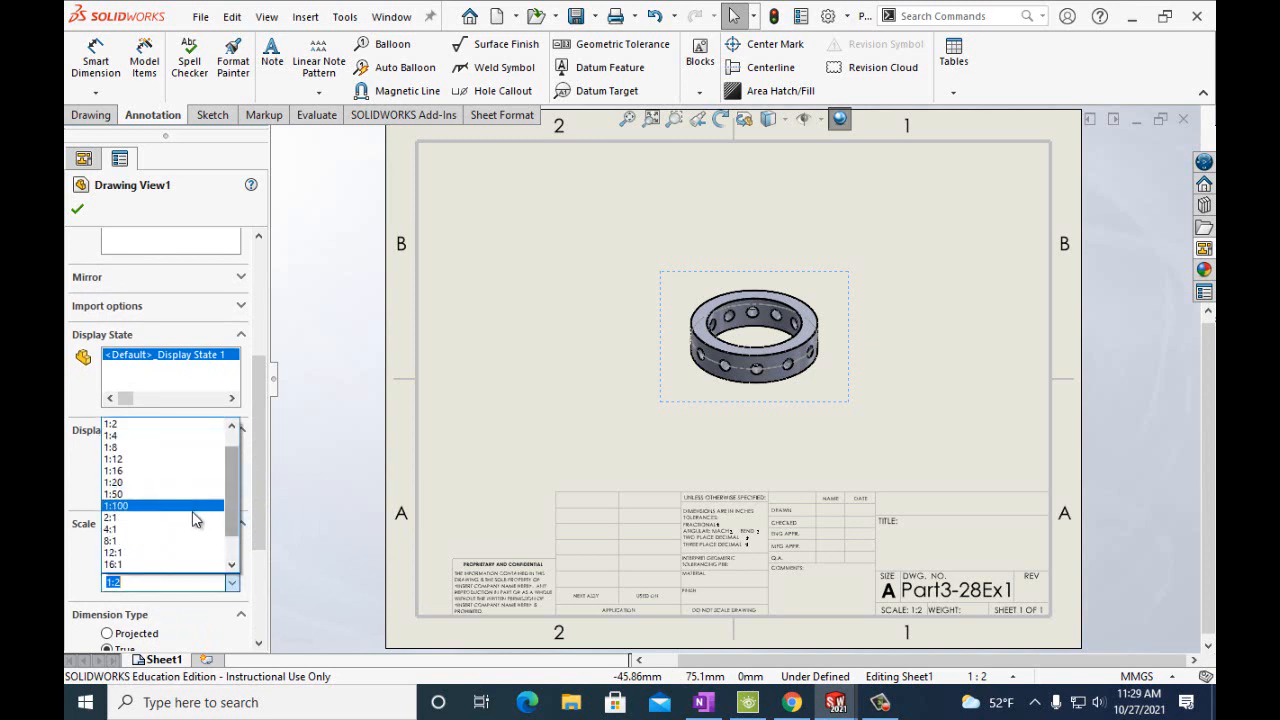
click(192, 518)
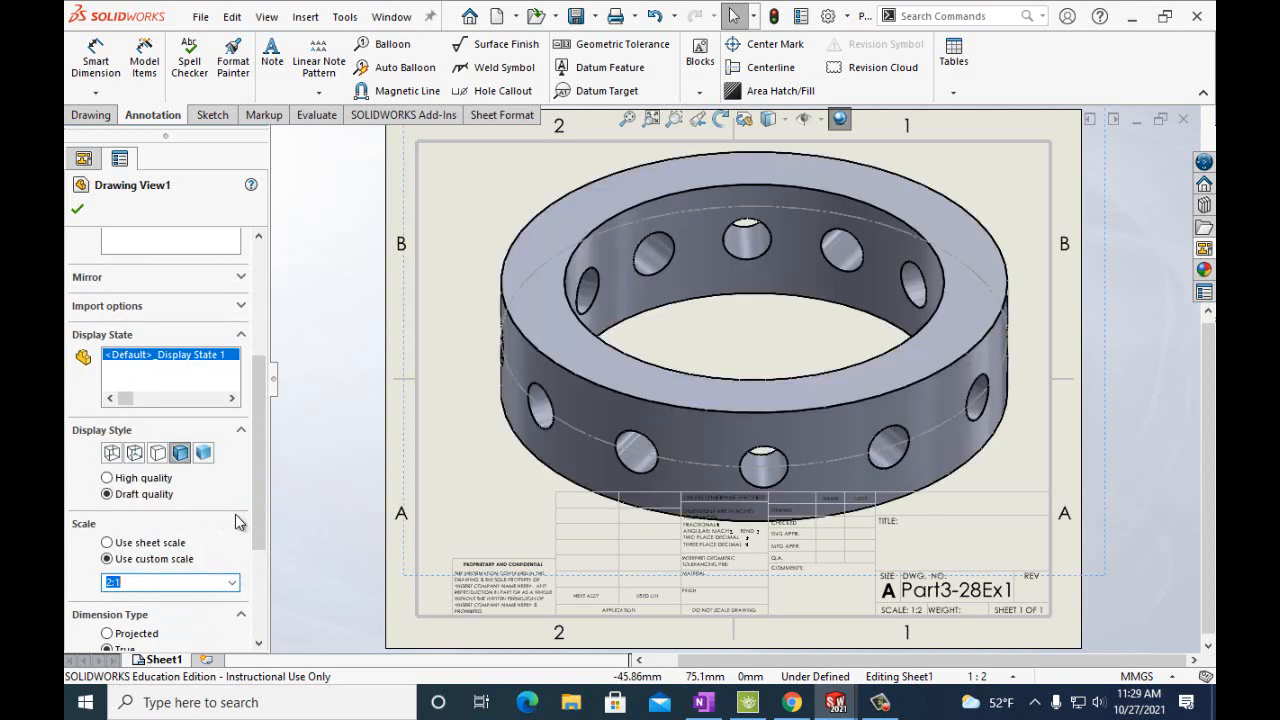
click(236, 586)
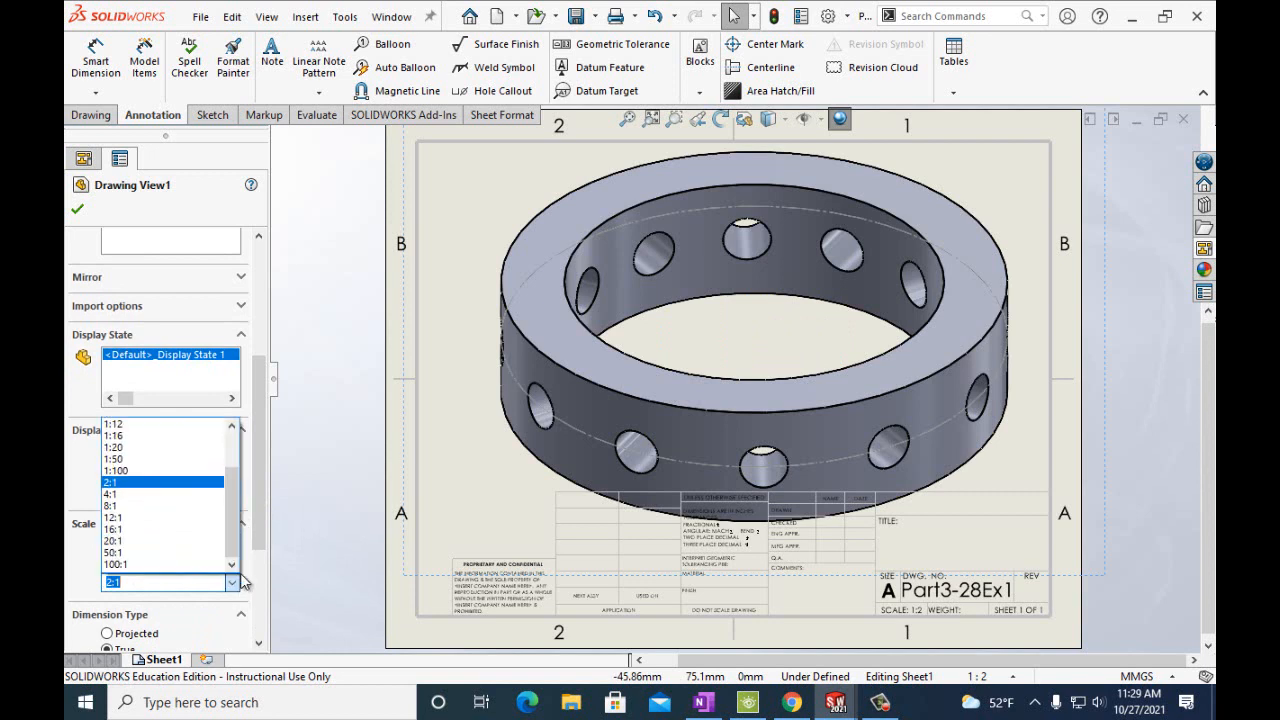
drag(238, 515, 243, 432)
click(198, 436)
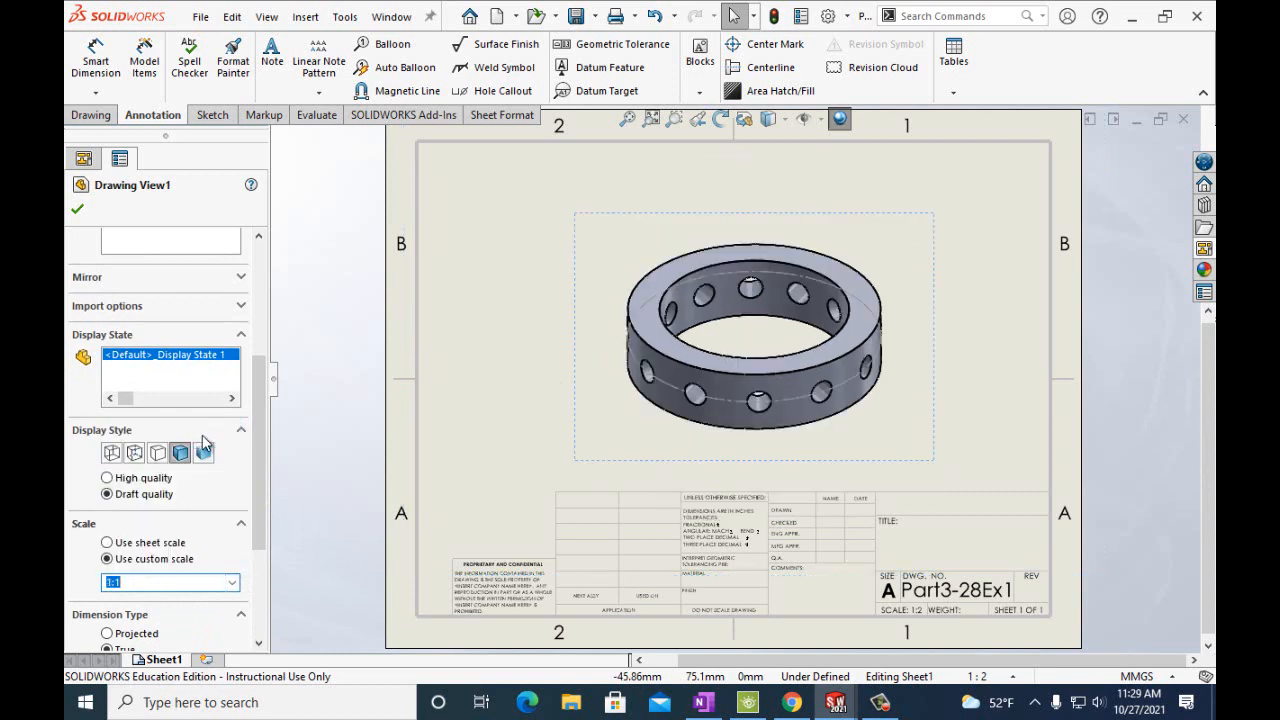
click(78, 209)
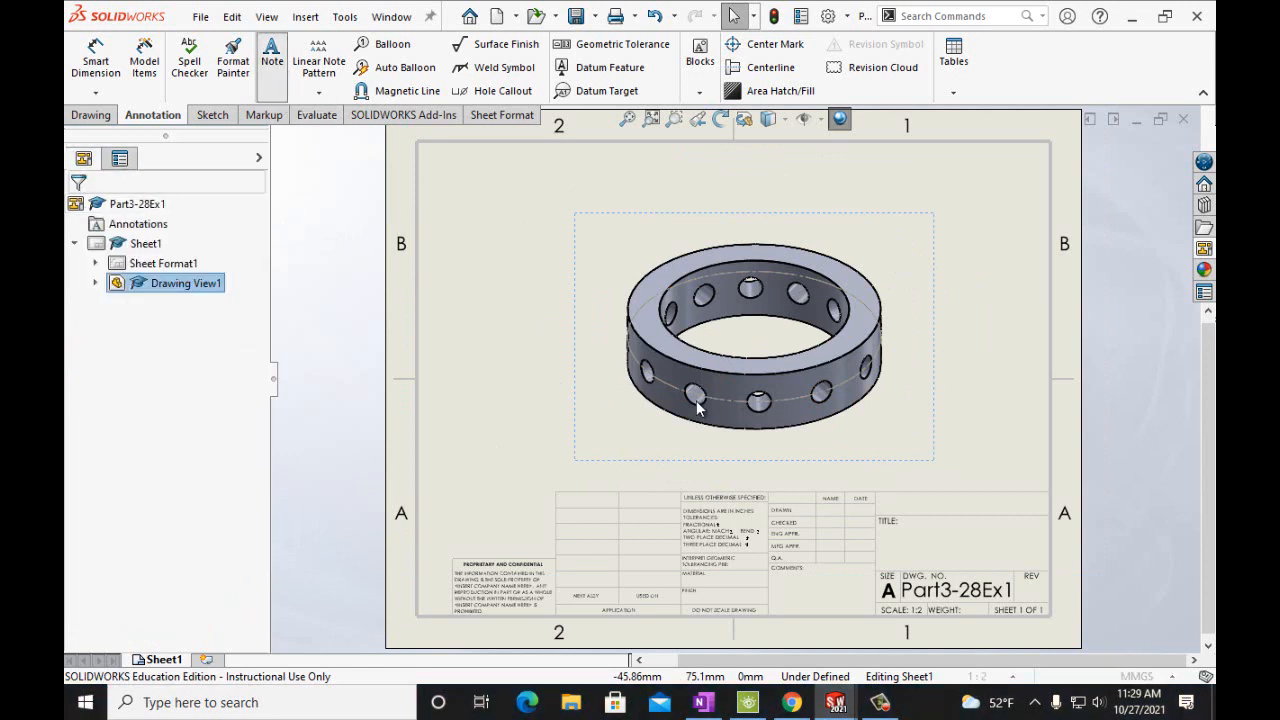
Add a note with the drafter's name above the title field of the title block, in Edwardian Script ITC at size 24
click(884, 505)
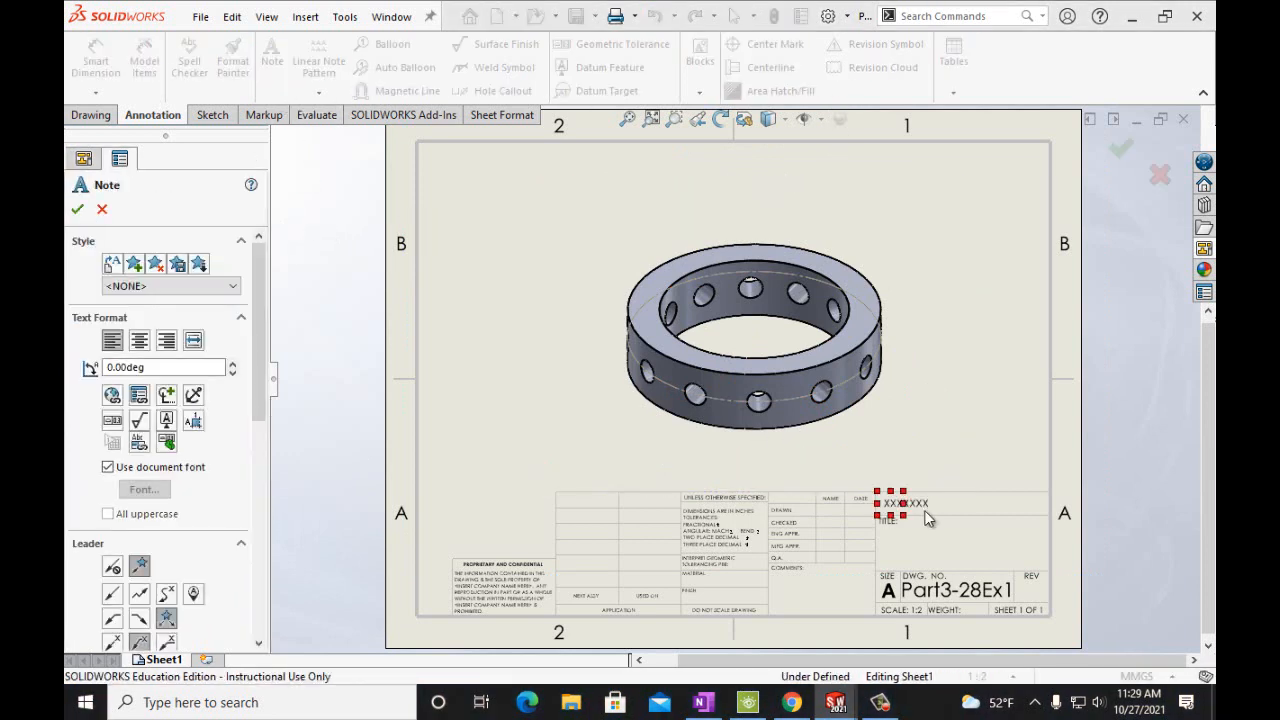
click(696, 470)
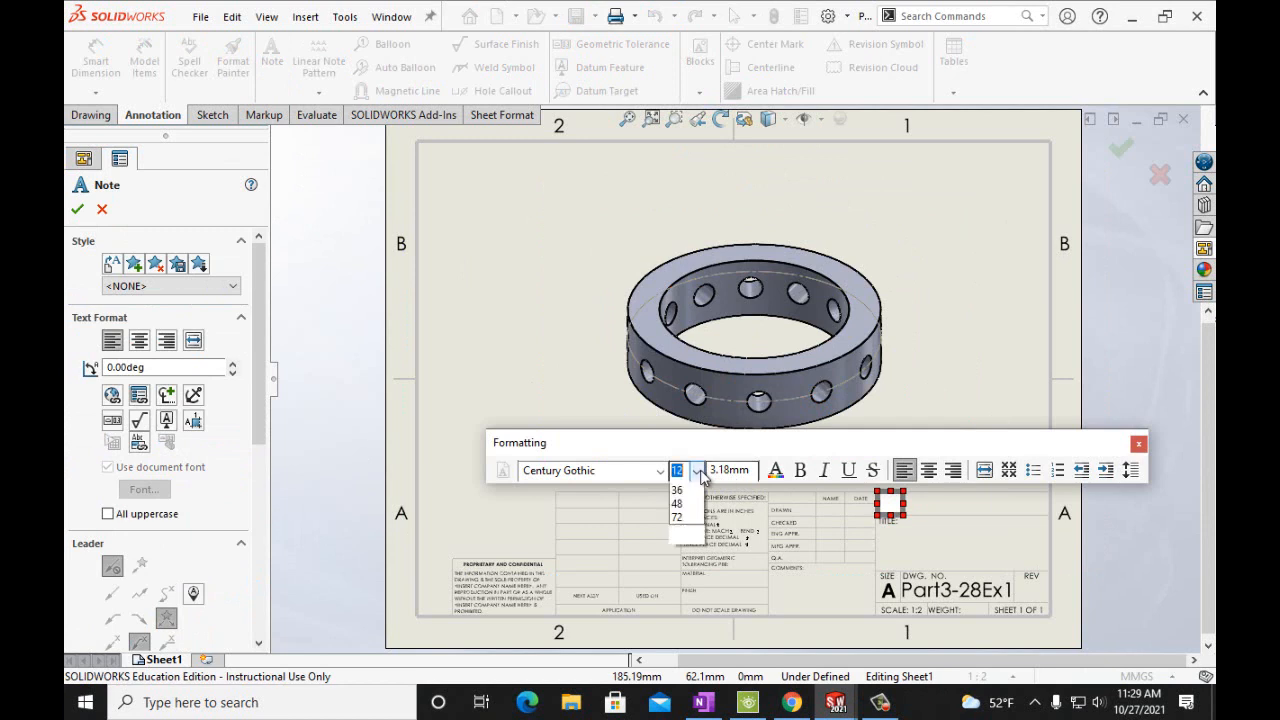
click(683, 625)
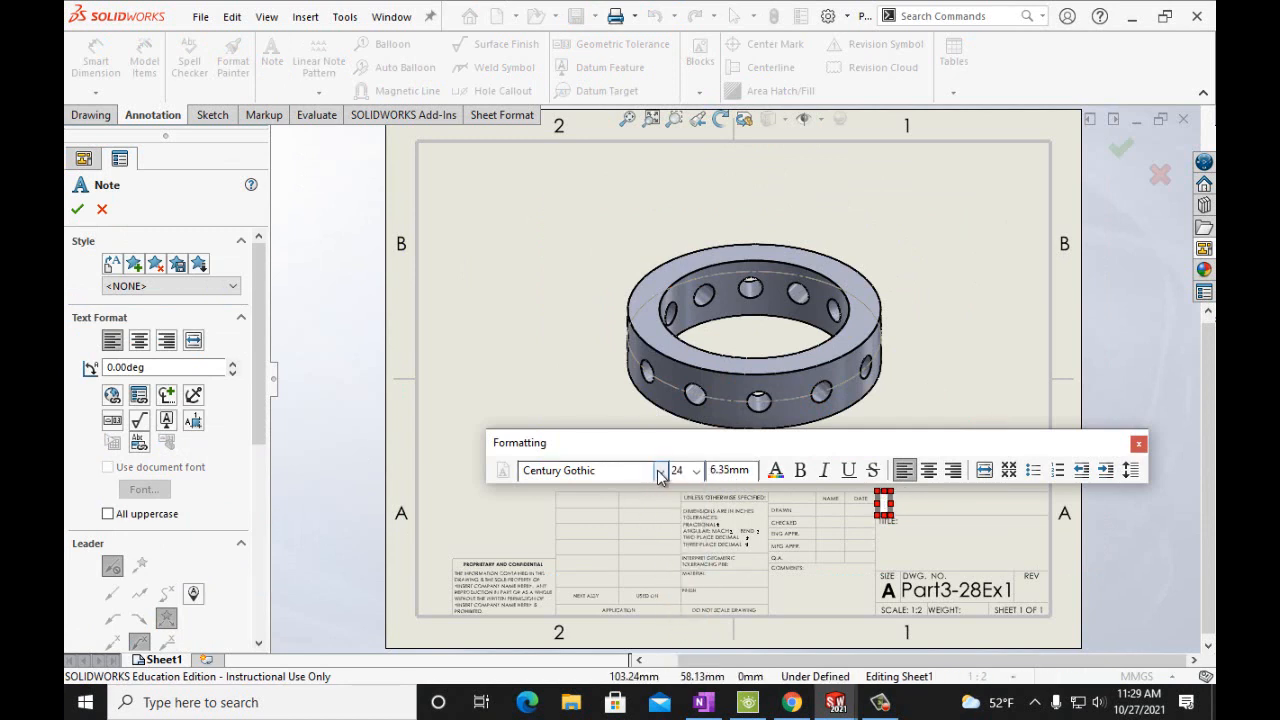
click(660, 471)
click(625, 376)
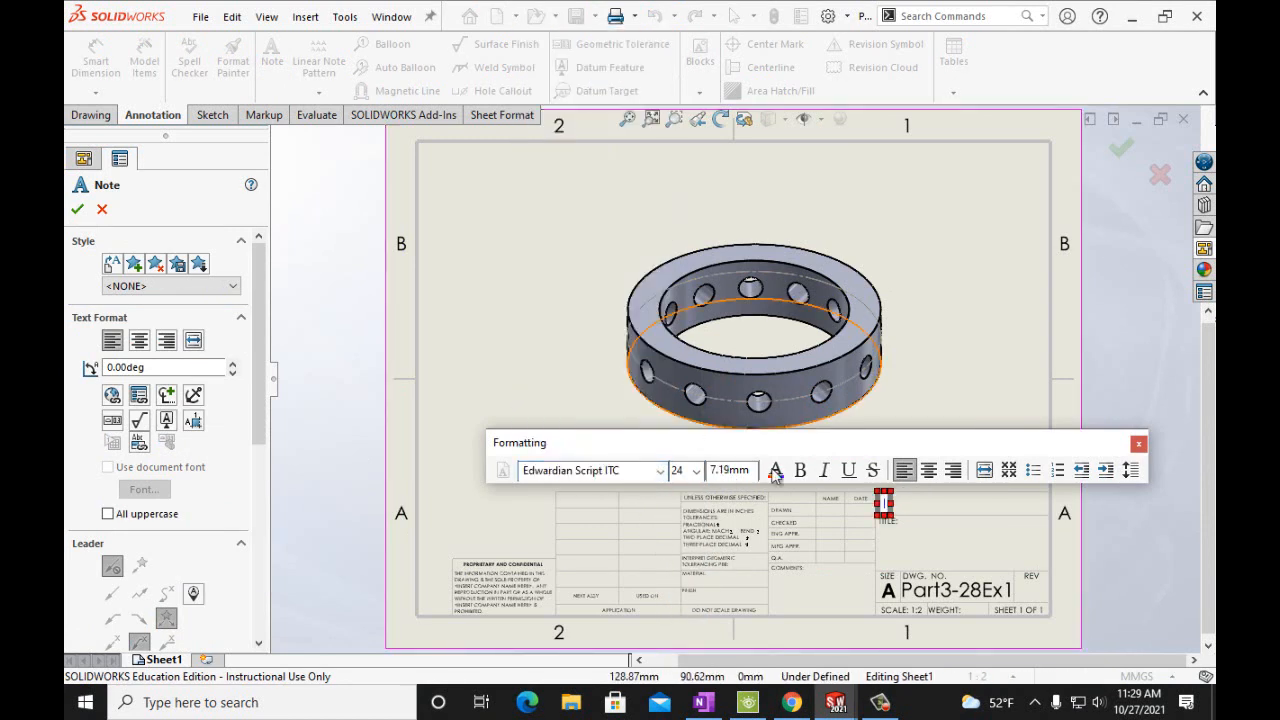
text(Mr.)
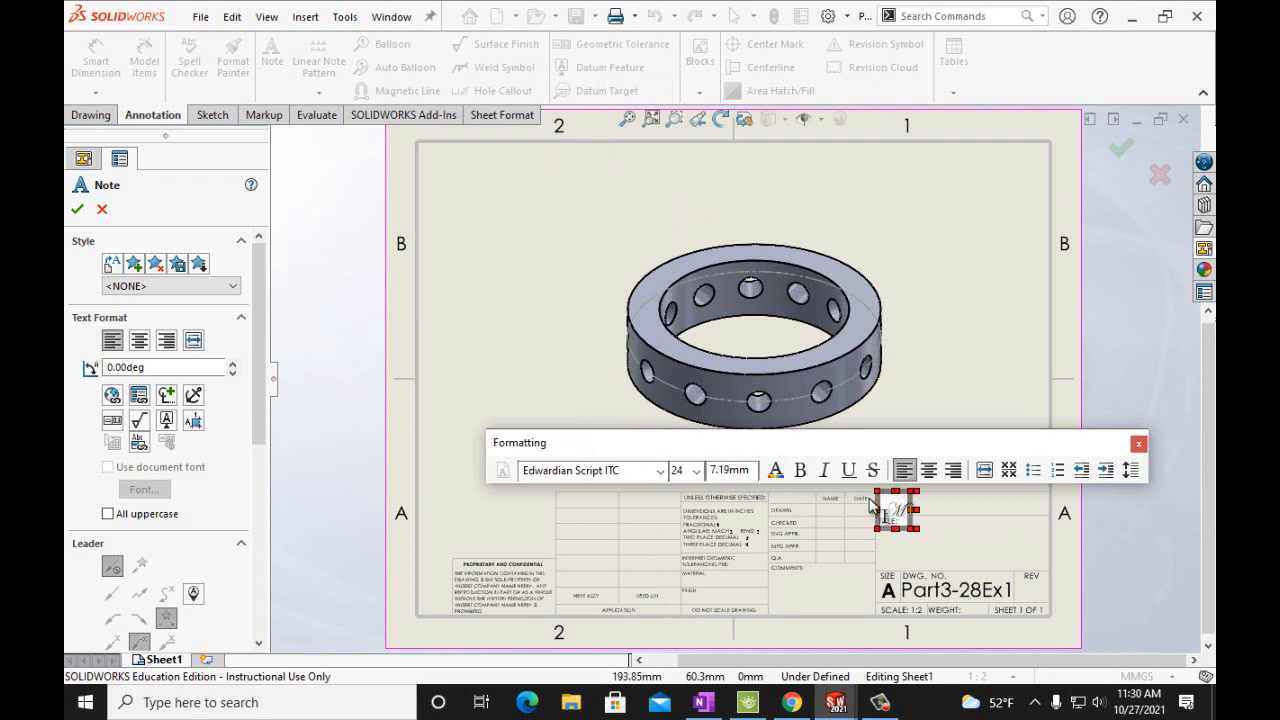
text( Noor)
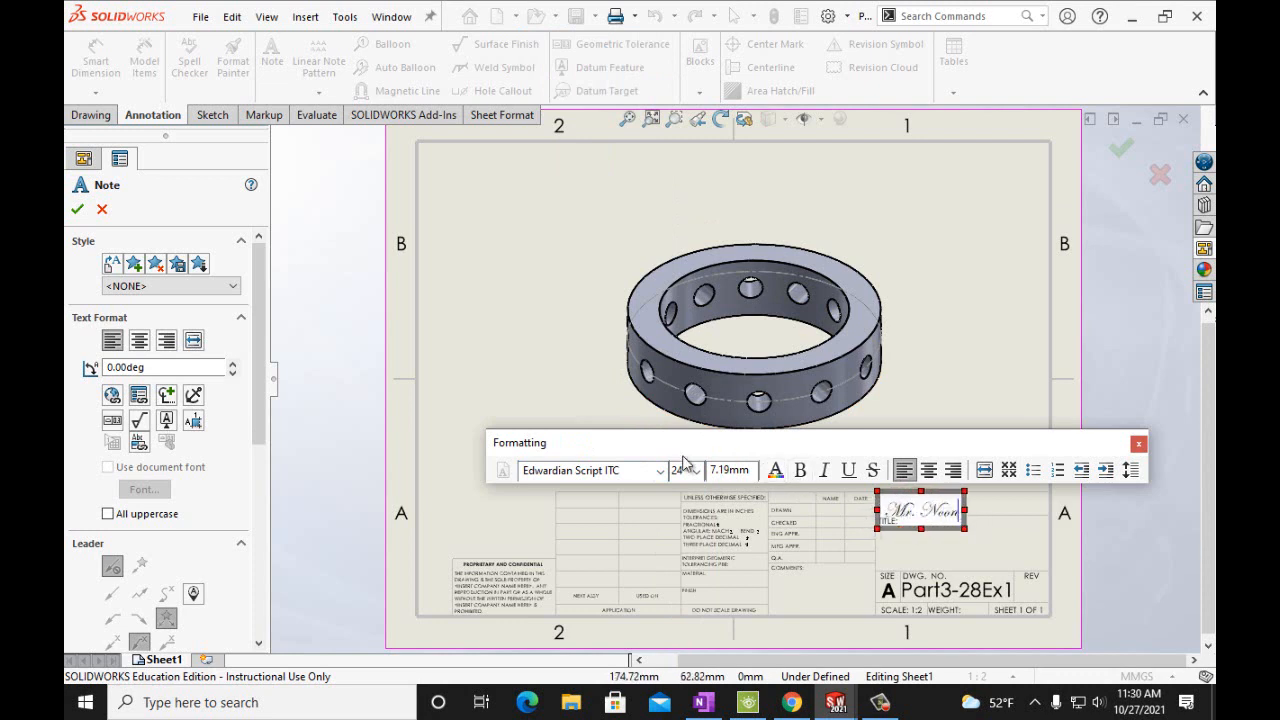
click(77, 209)
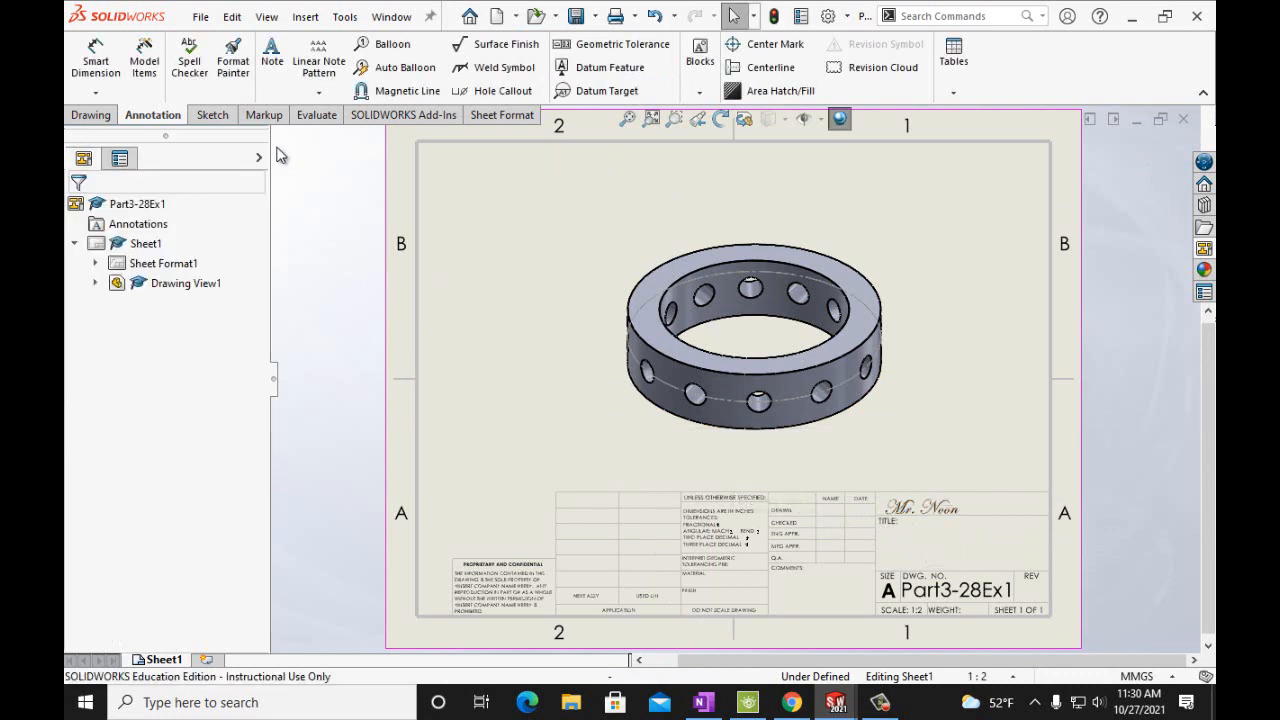
Save the drawing in Documents under the file name Part3-28Ex1
click(200, 17)
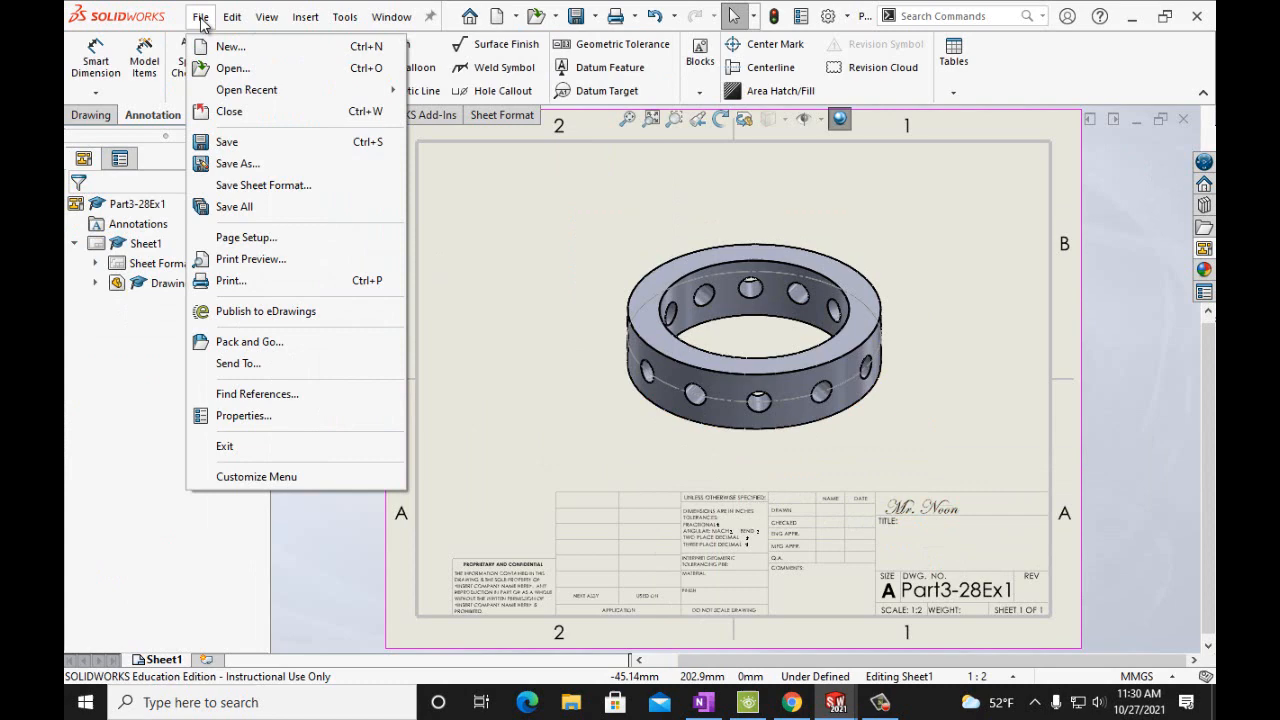
click(215, 139)
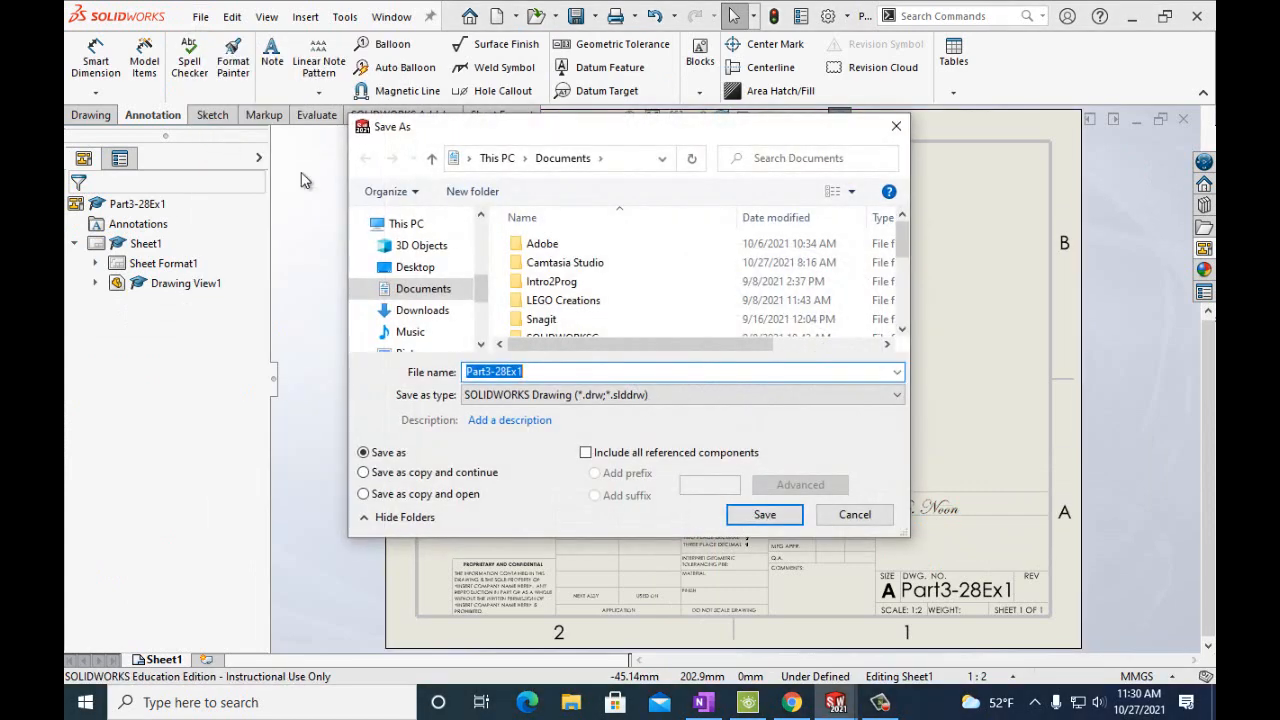
click(762, 515)
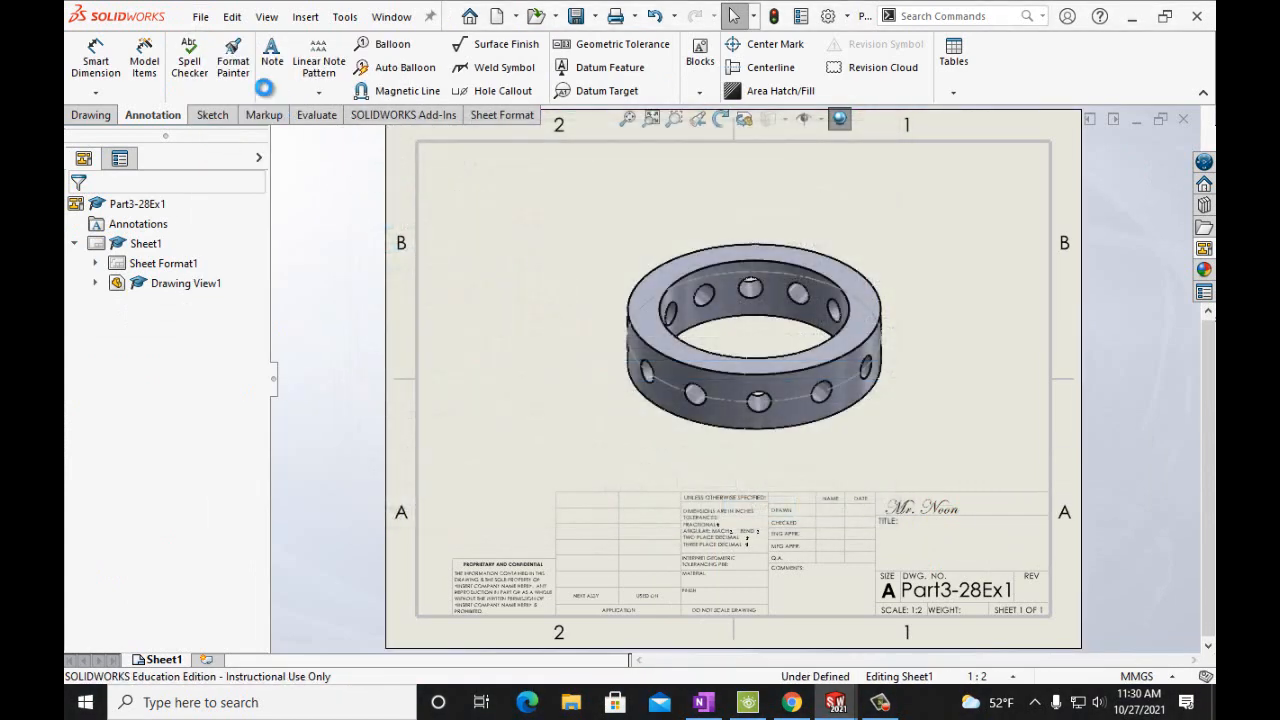
Print the current sheet to OneNote for Windows 10, inserting the printout into the current Handouts section
click(200, 17)
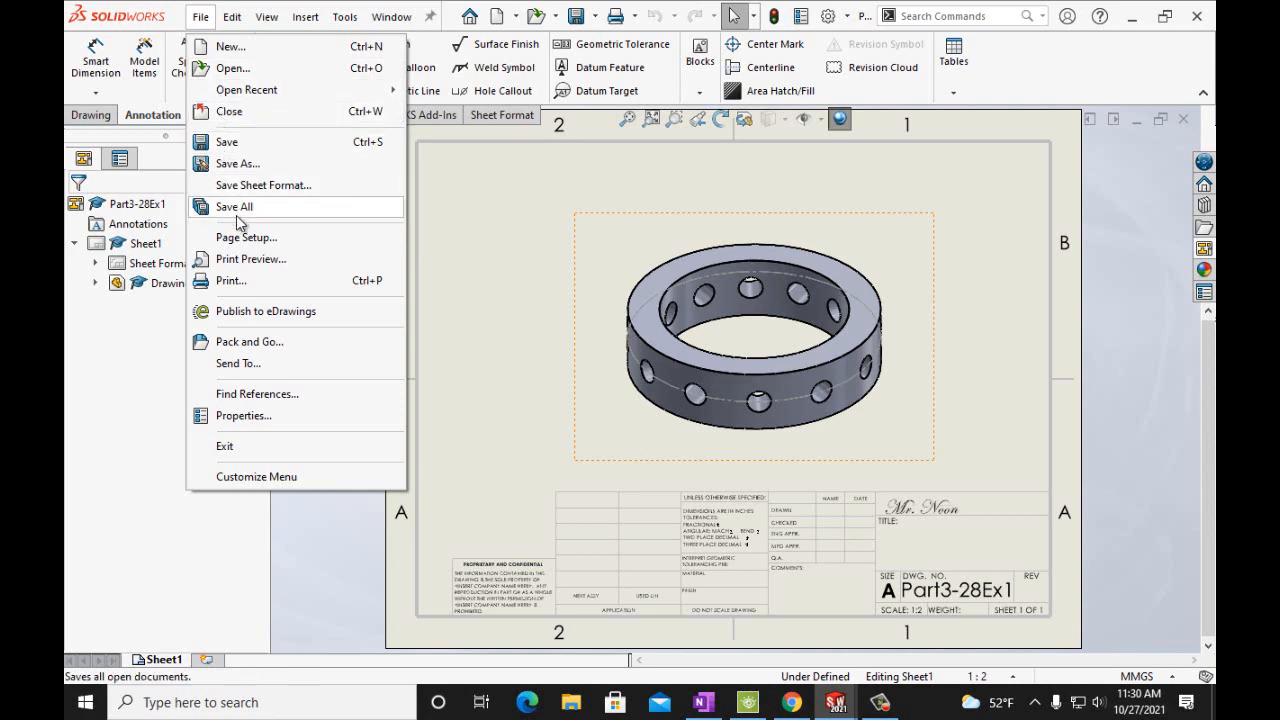
click(247, 284)
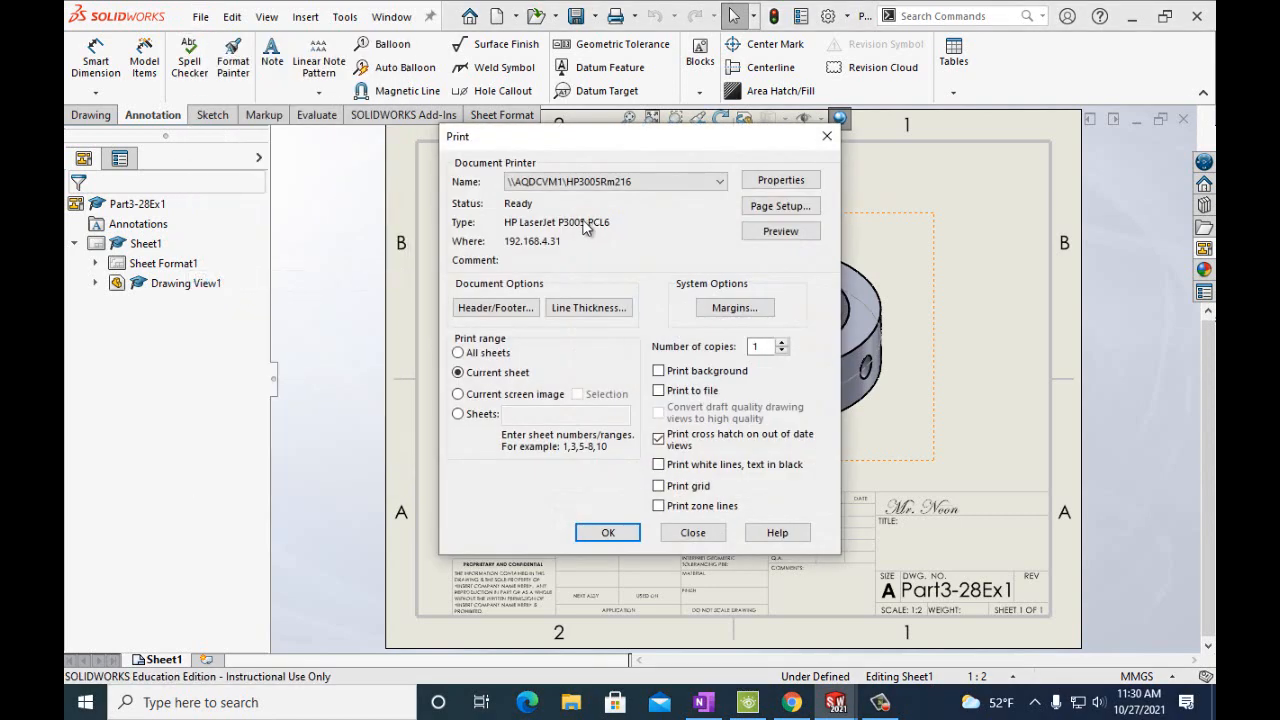
click(640, 181)
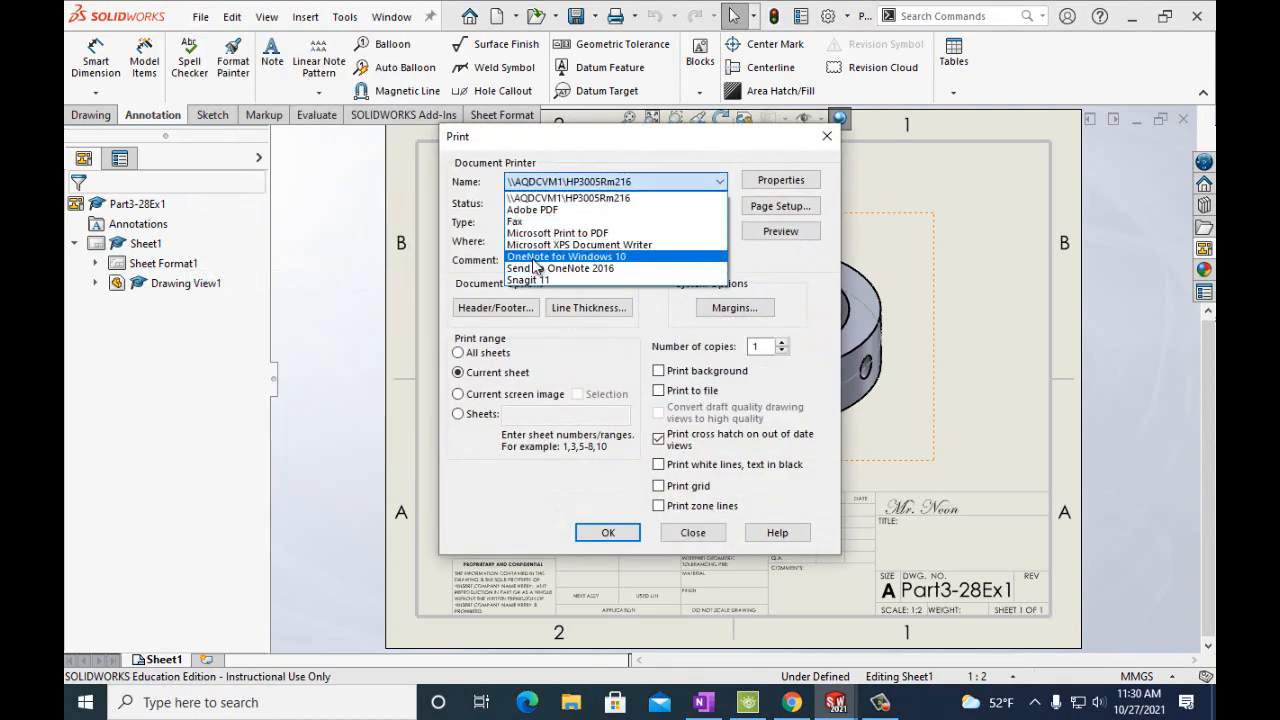
click(655, 257)
click(610, 533)
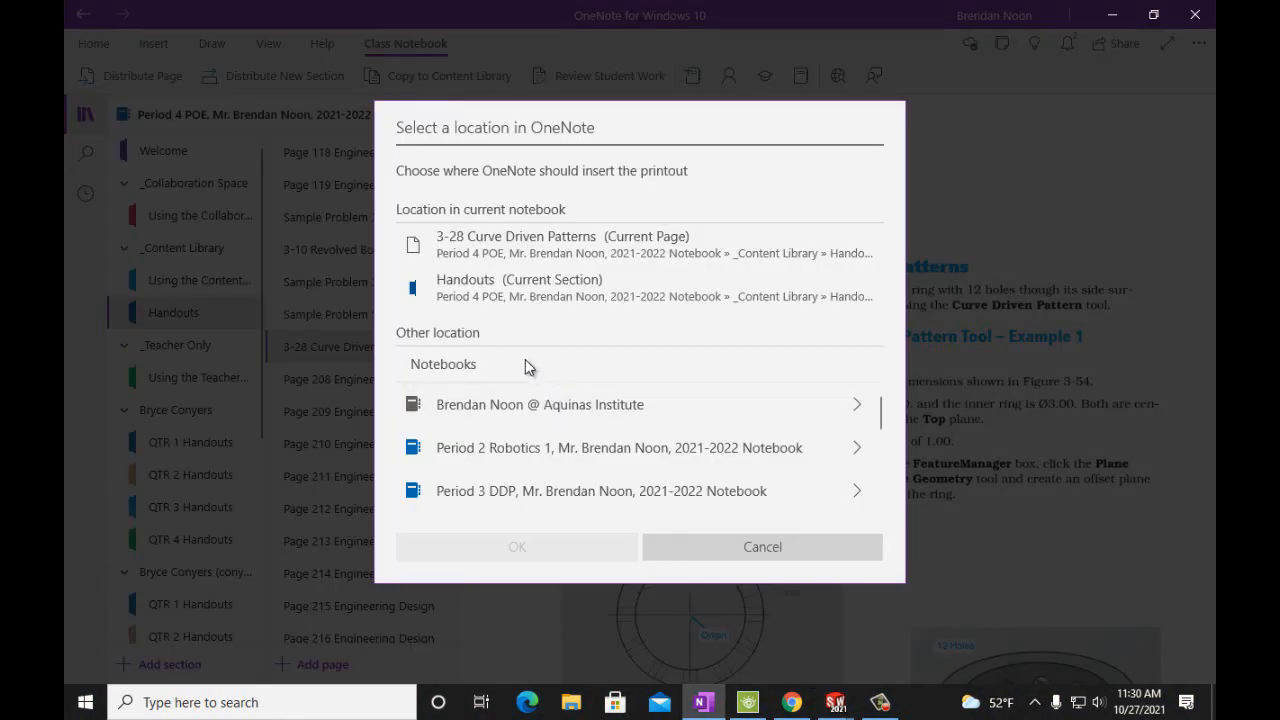
click(462, 285)
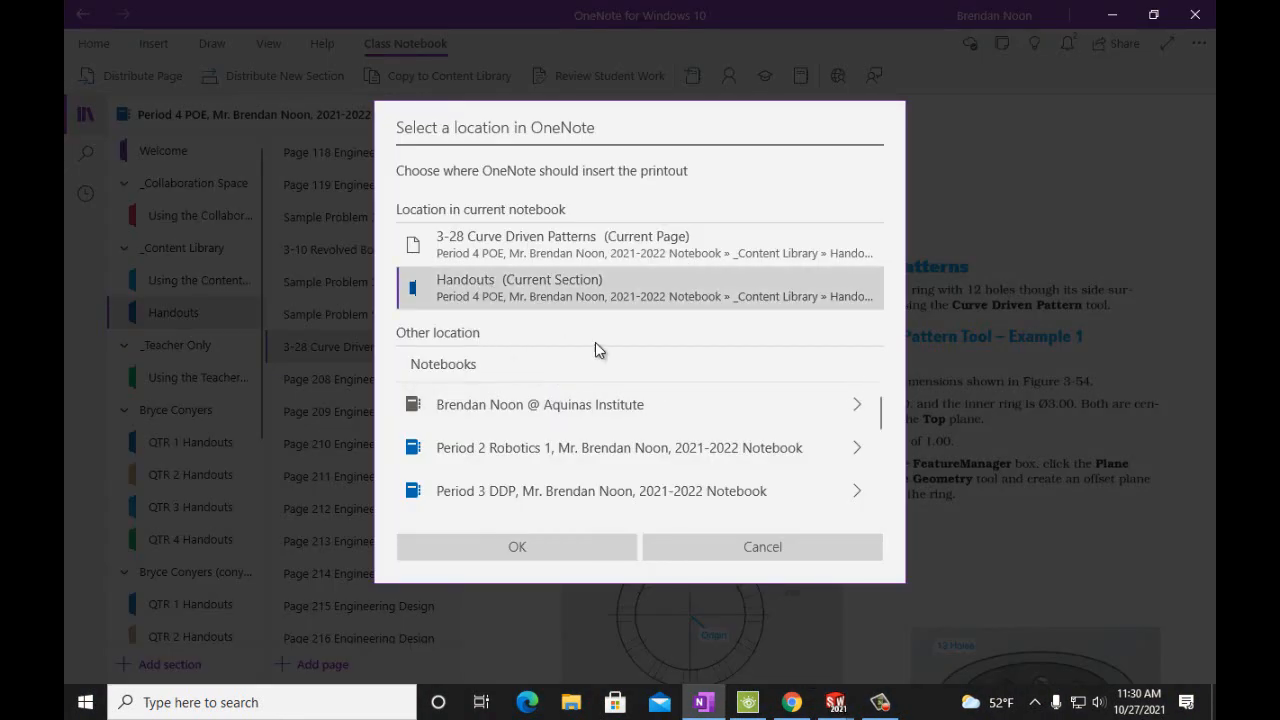
click(565, 545)
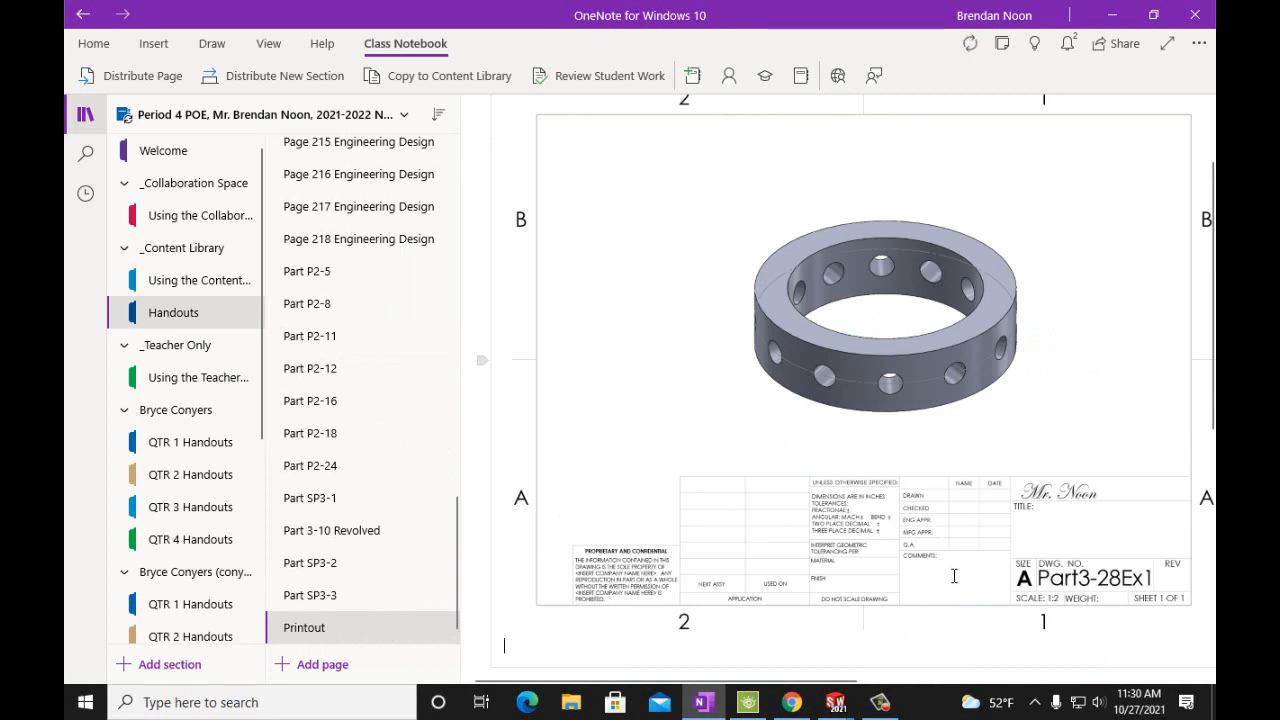
Rename the OneNote printout page as Part 3-28 Ex1
scroll(856, 517, up, 2)
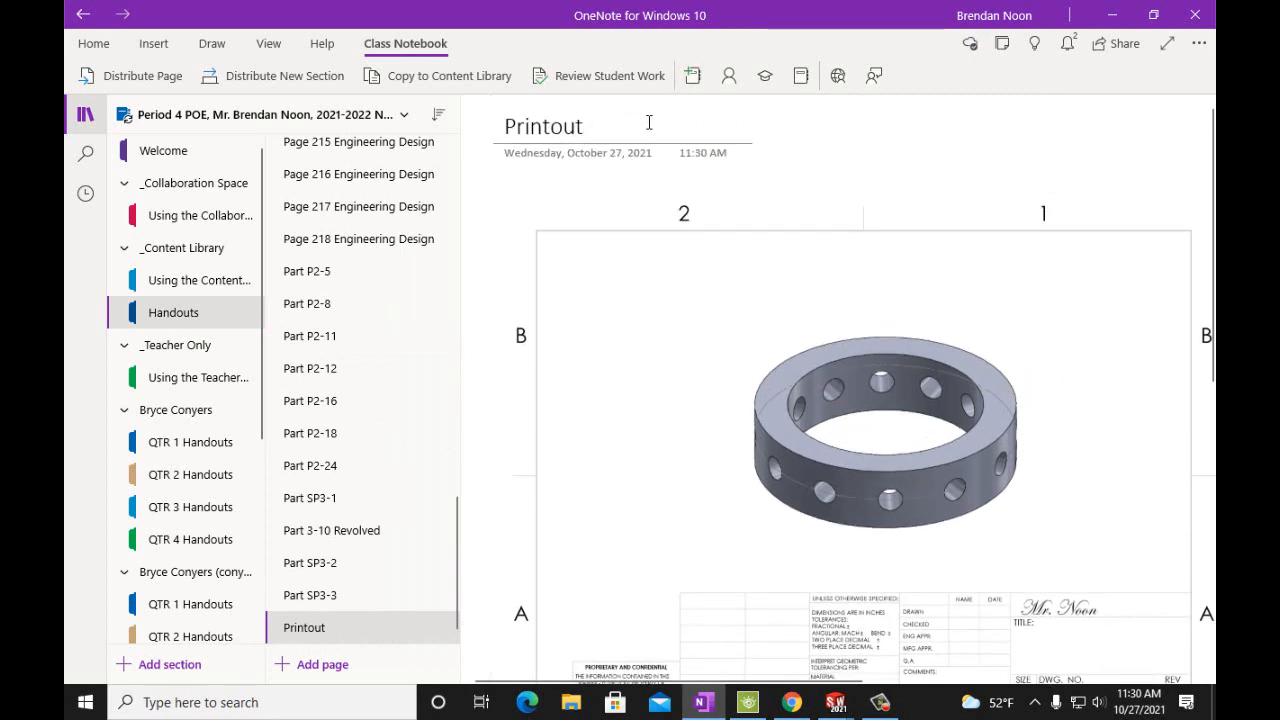
key(BackSpace)
key(BackSpace)
key(BackSpace)
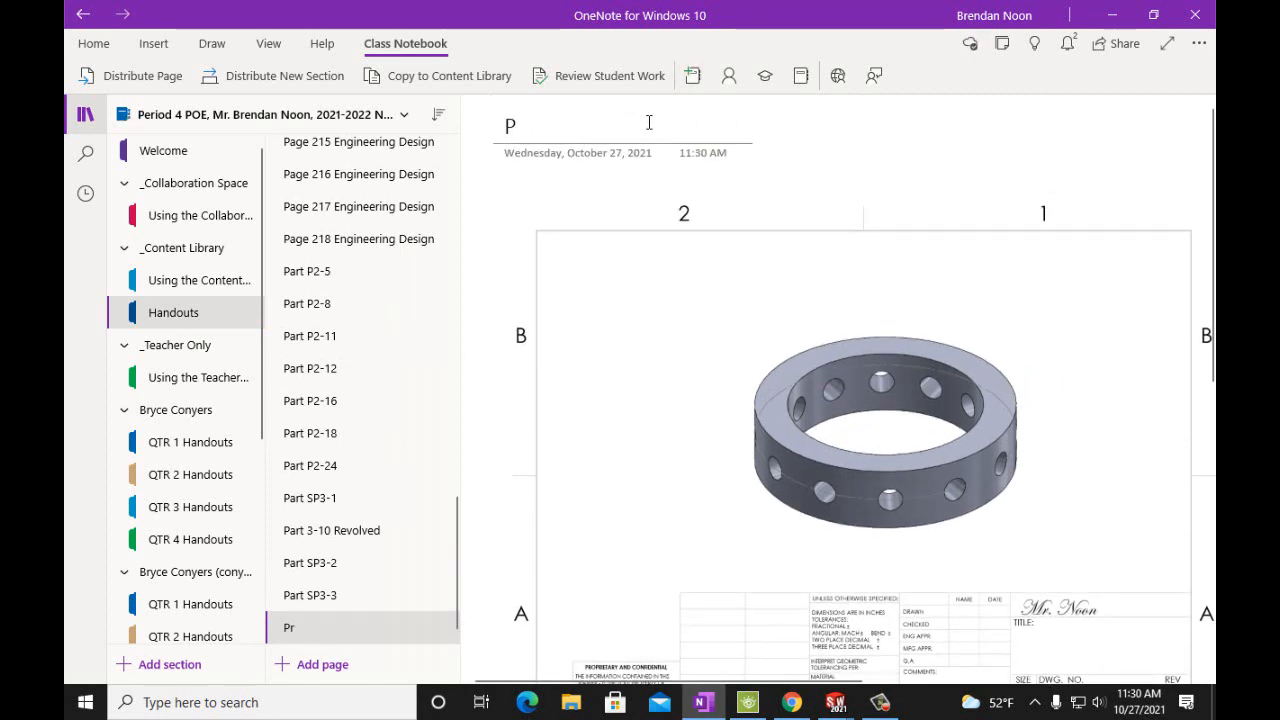
text(art 3-28 Ex1)
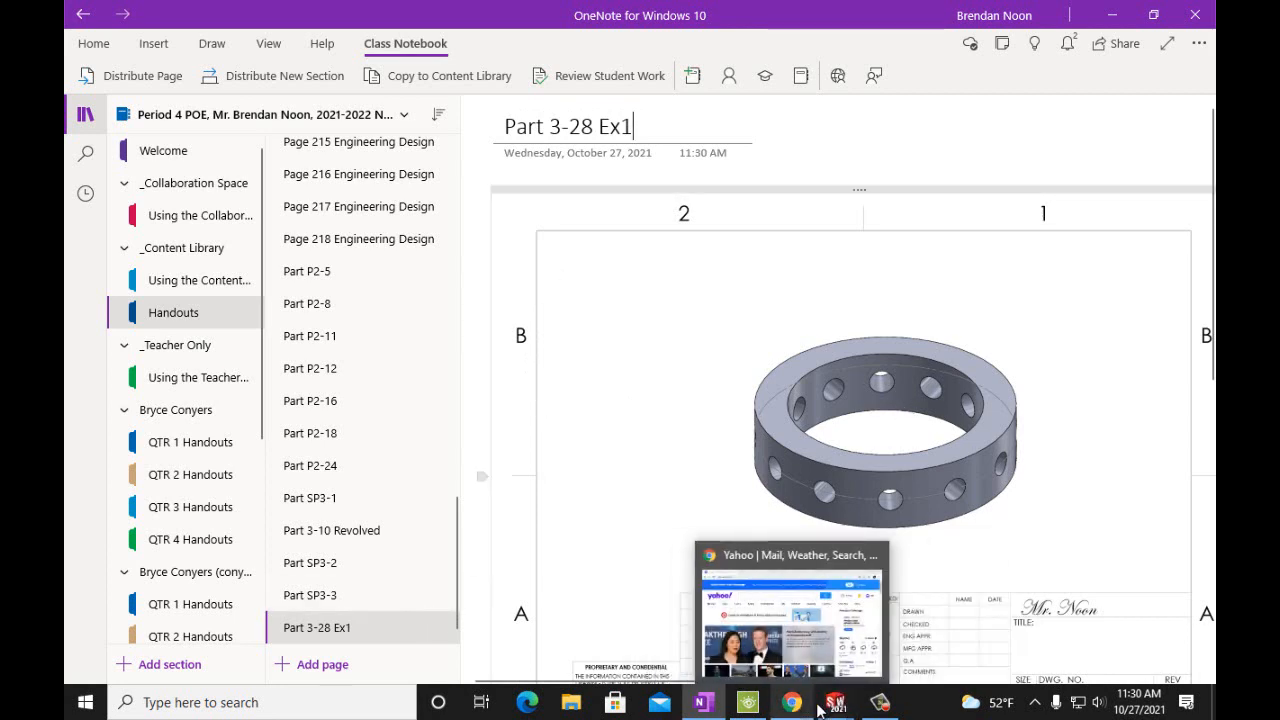
Switch to the SOLIDWORKS drawing of the ring and inspect its title block up close
mouse_move(830, 707)
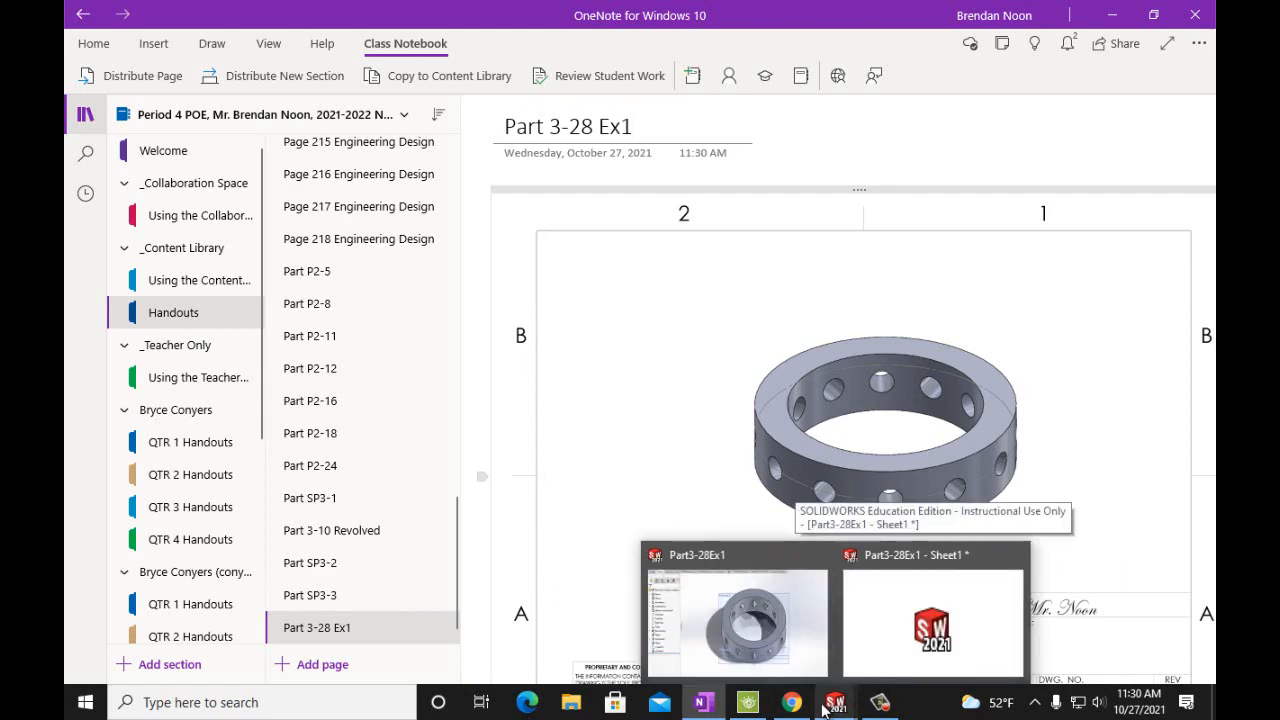
click(930, 620)
scroll(787, 537, down, 3)
scroll(860, 522, up, 2)
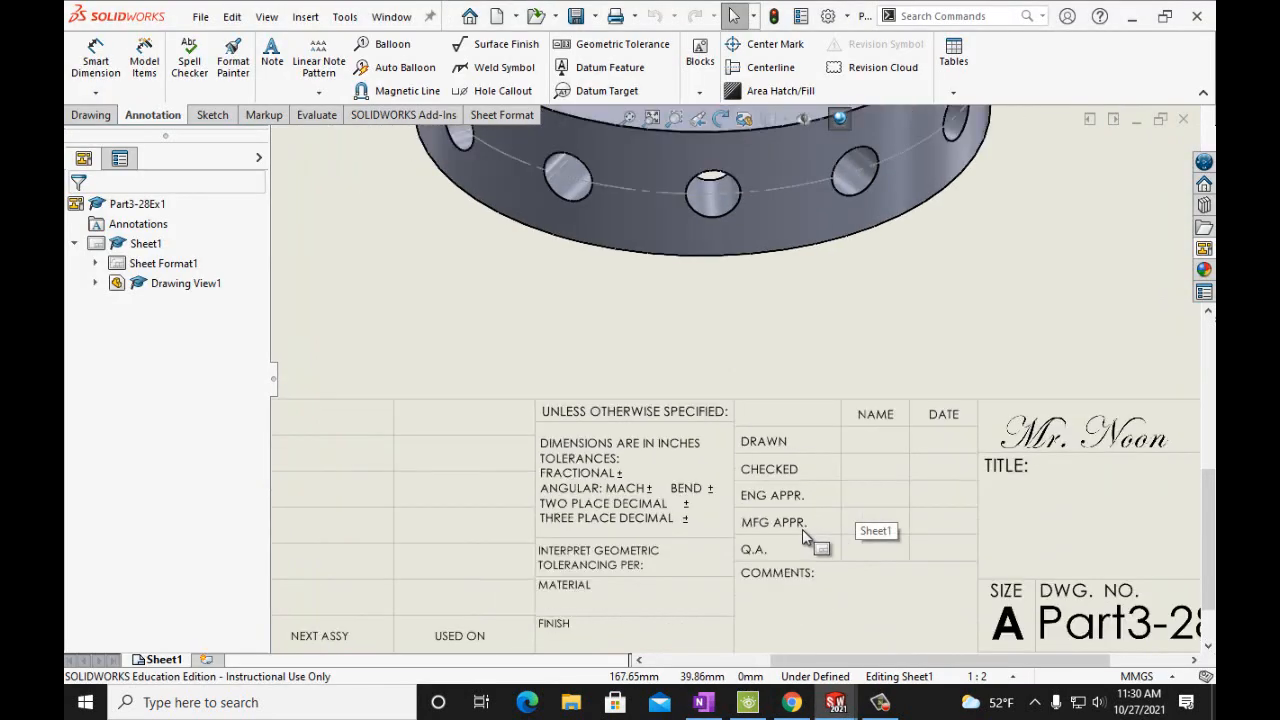
Return to OneNote, open the 3-28 Curve Driven Patterns handout, and read through the Example 1 figures and instructions
click(703, 702)
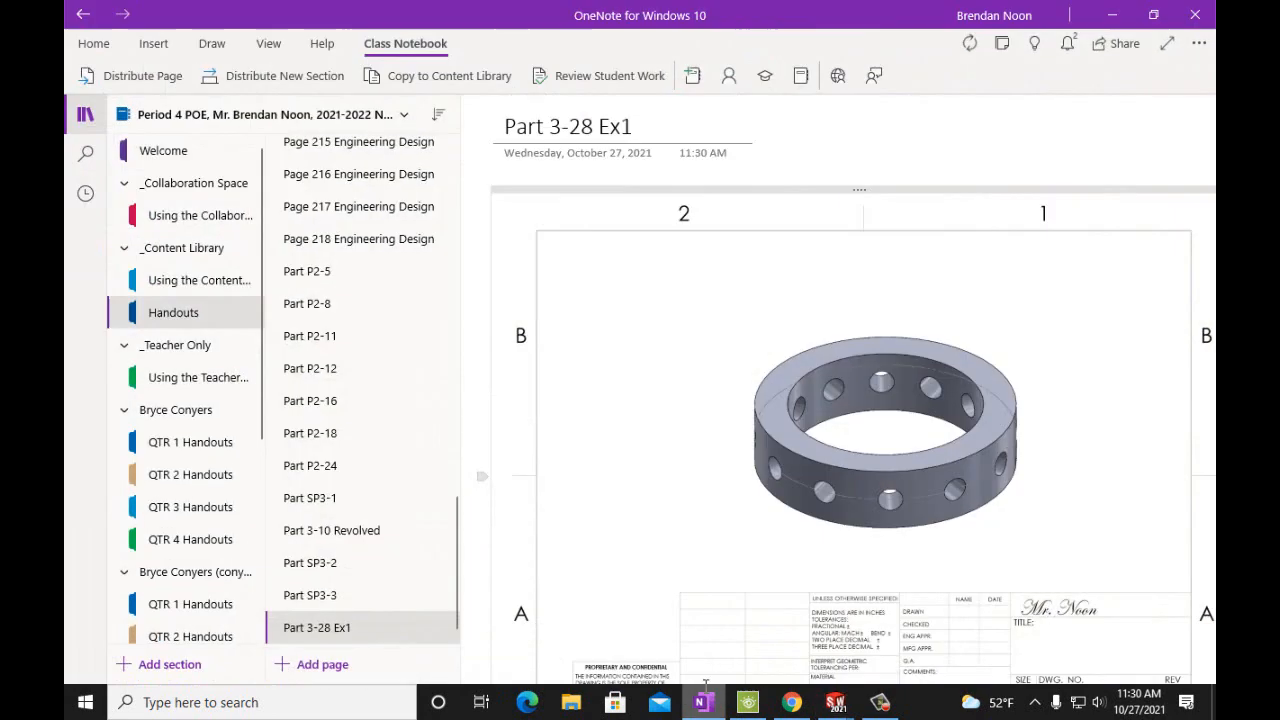
drag(456, 522, 456, 283)
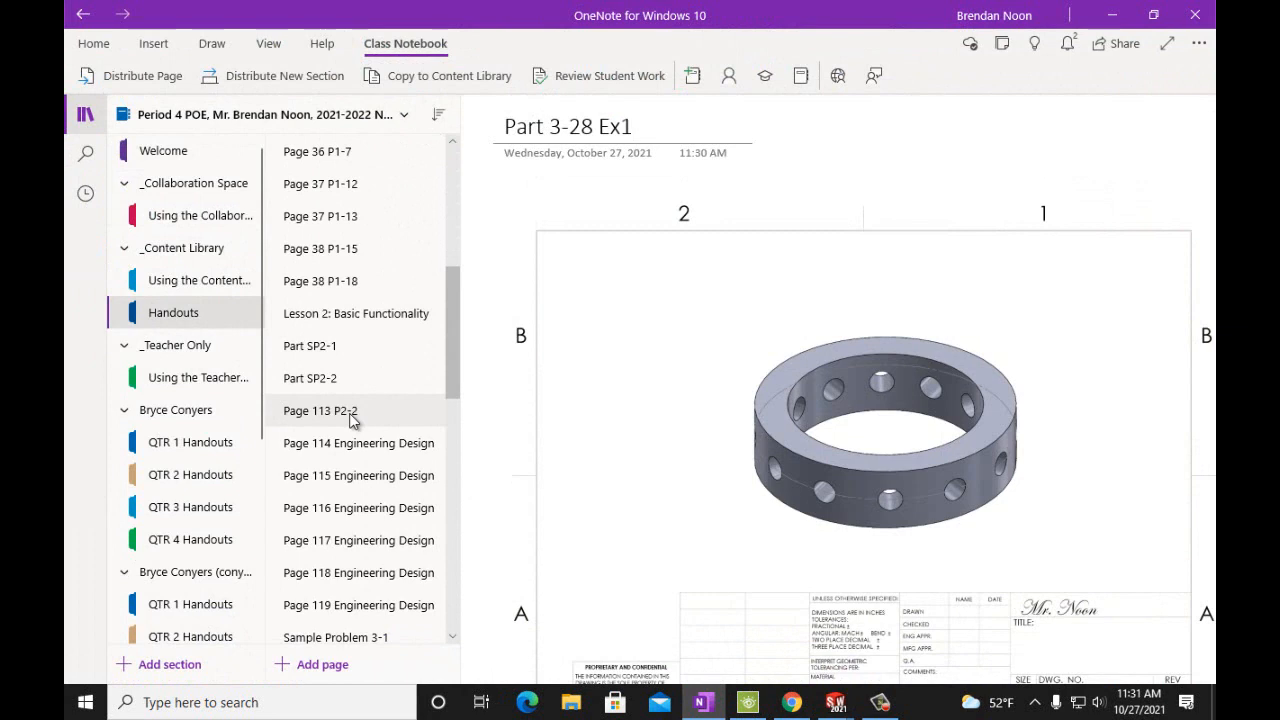
drag(451, 386, 442, 438)
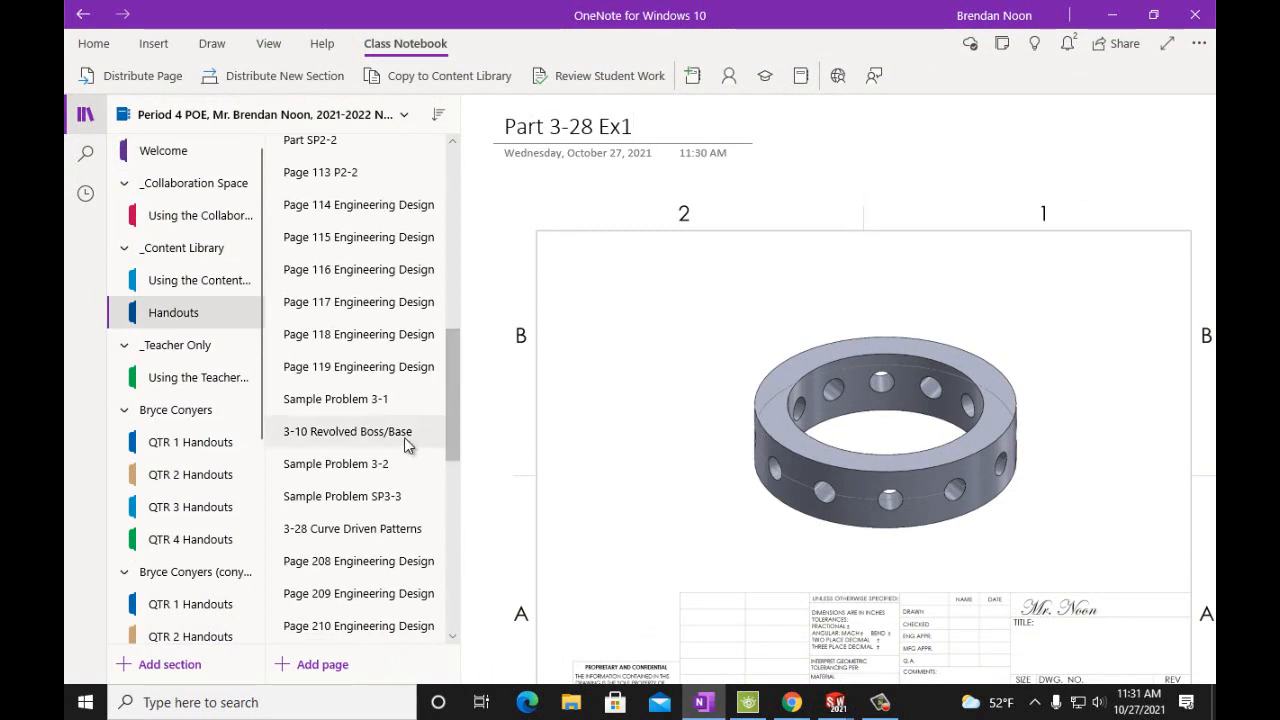
click(398, 528)
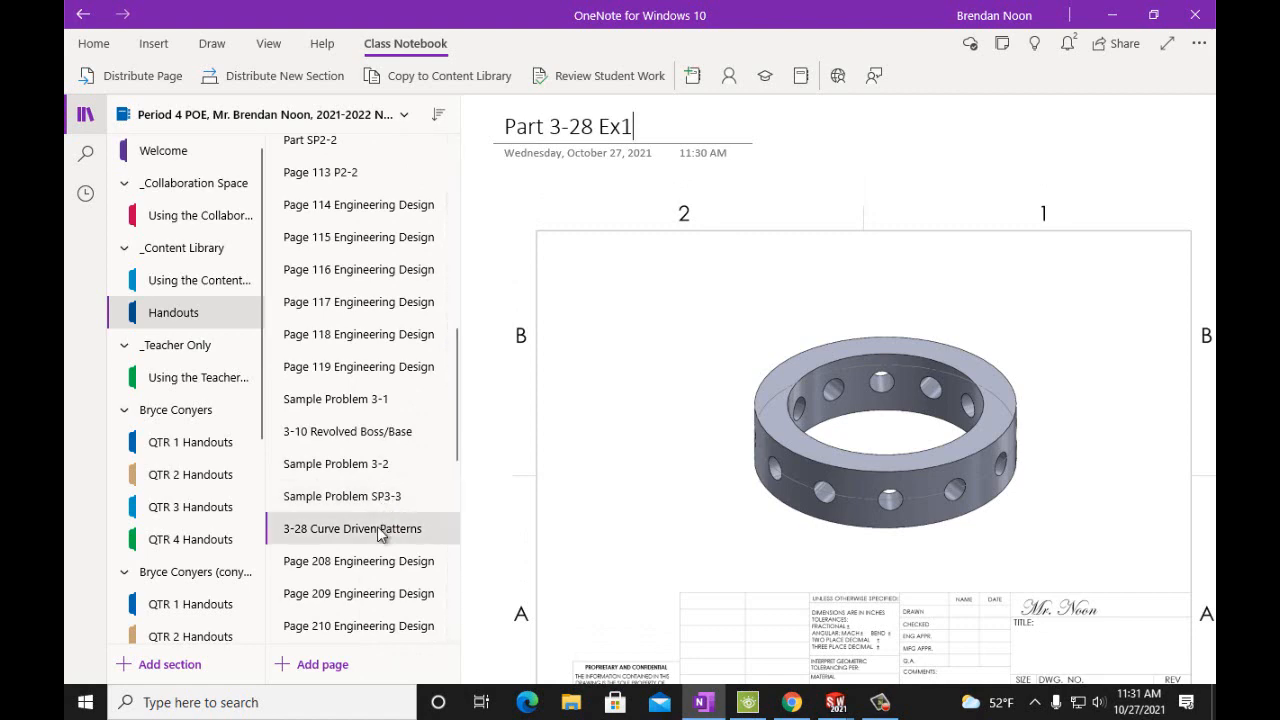
scroll(789, 415, down, 9)
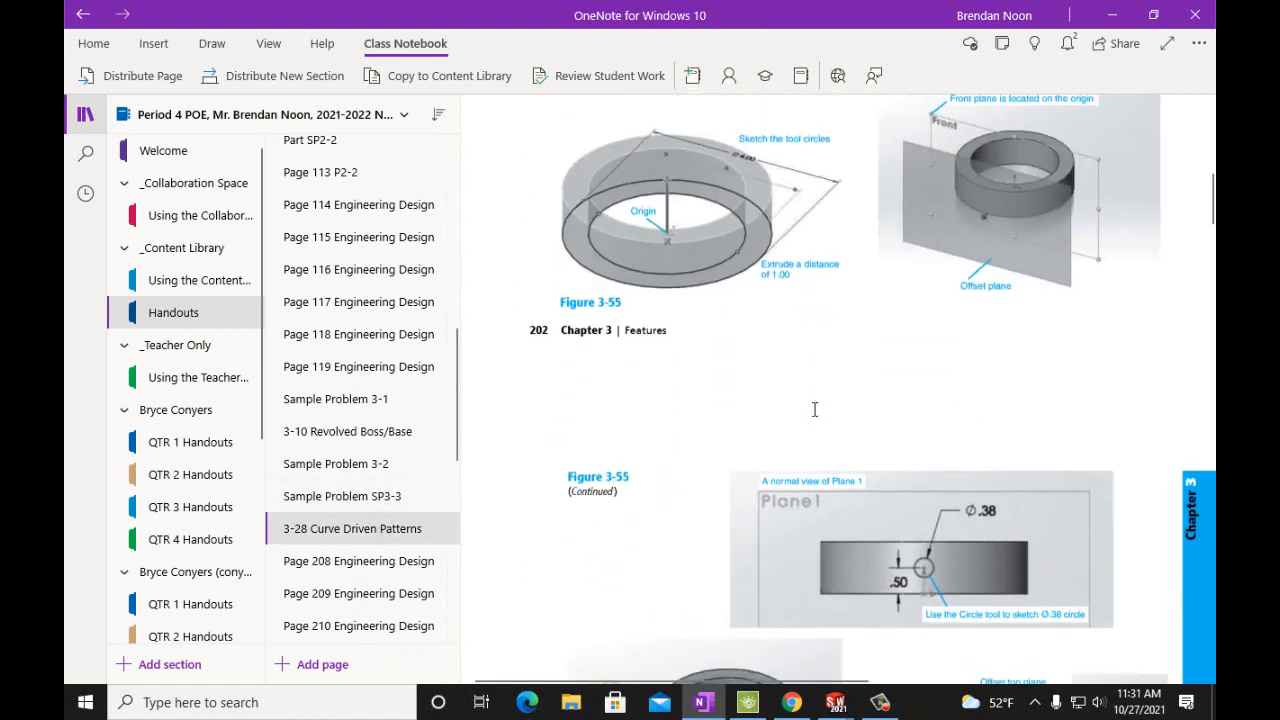
scroll(815, 409, down, 3)
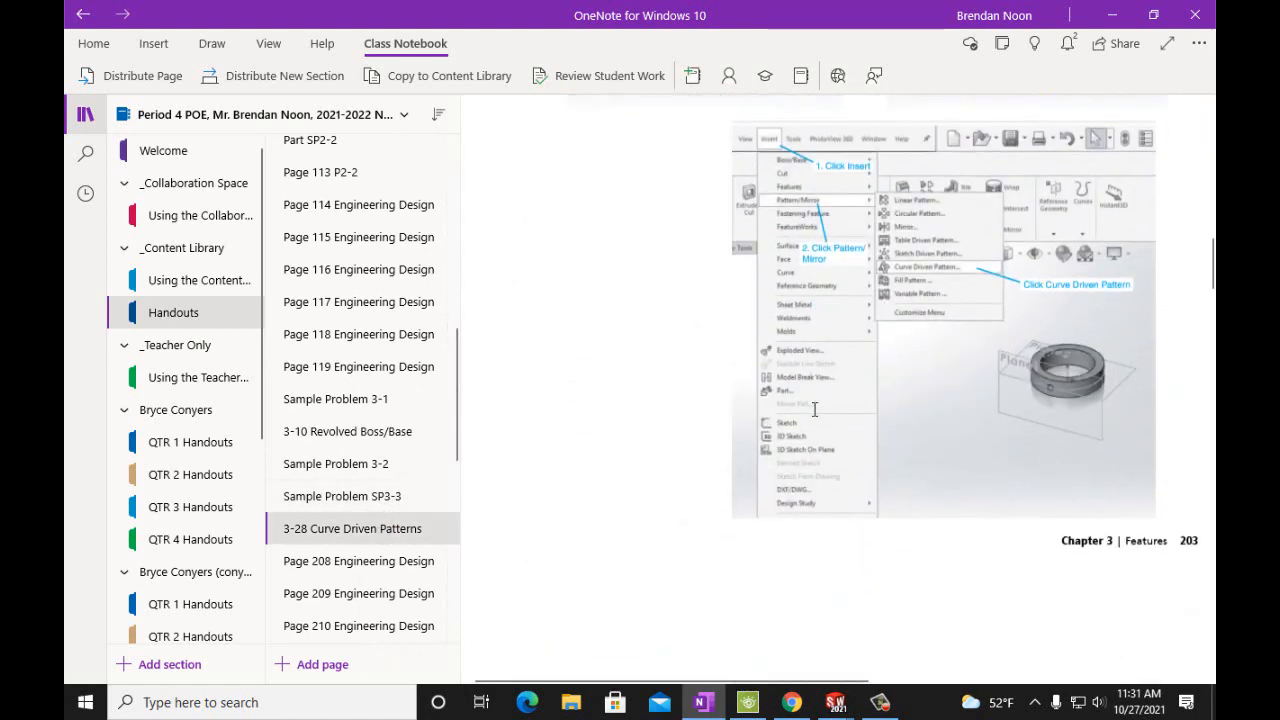
scroll(815, 409, down, 8)
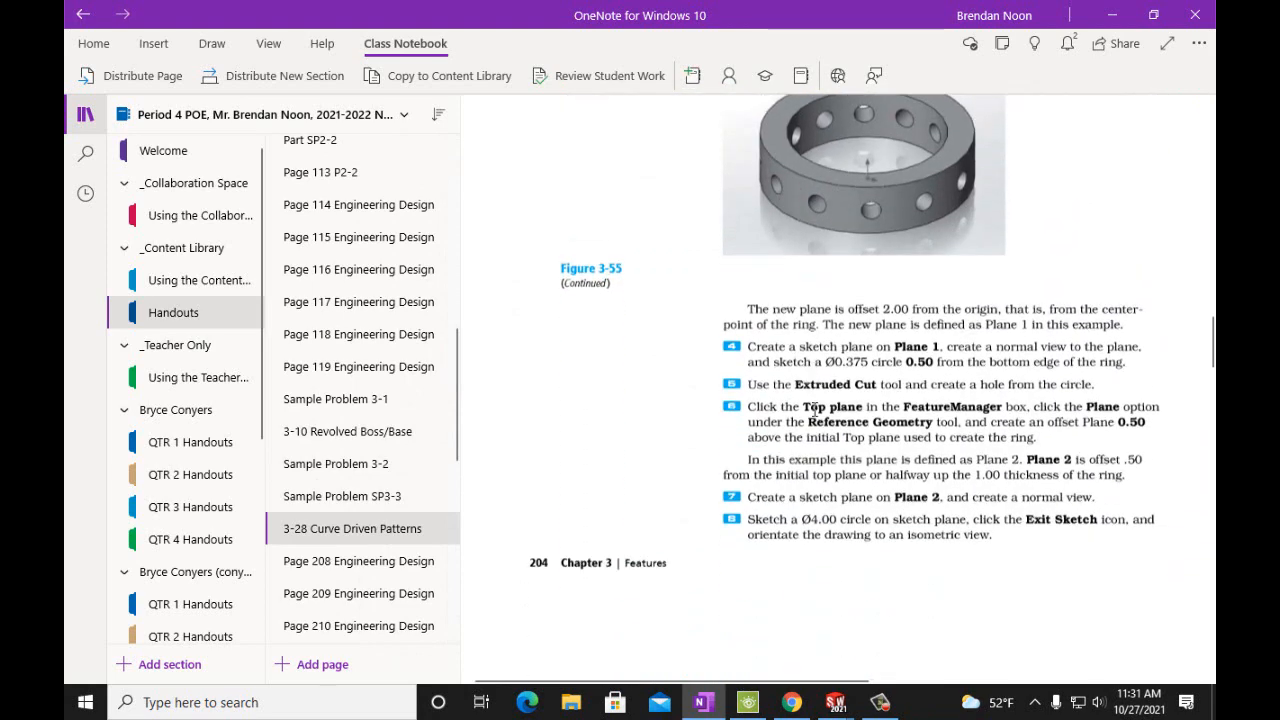
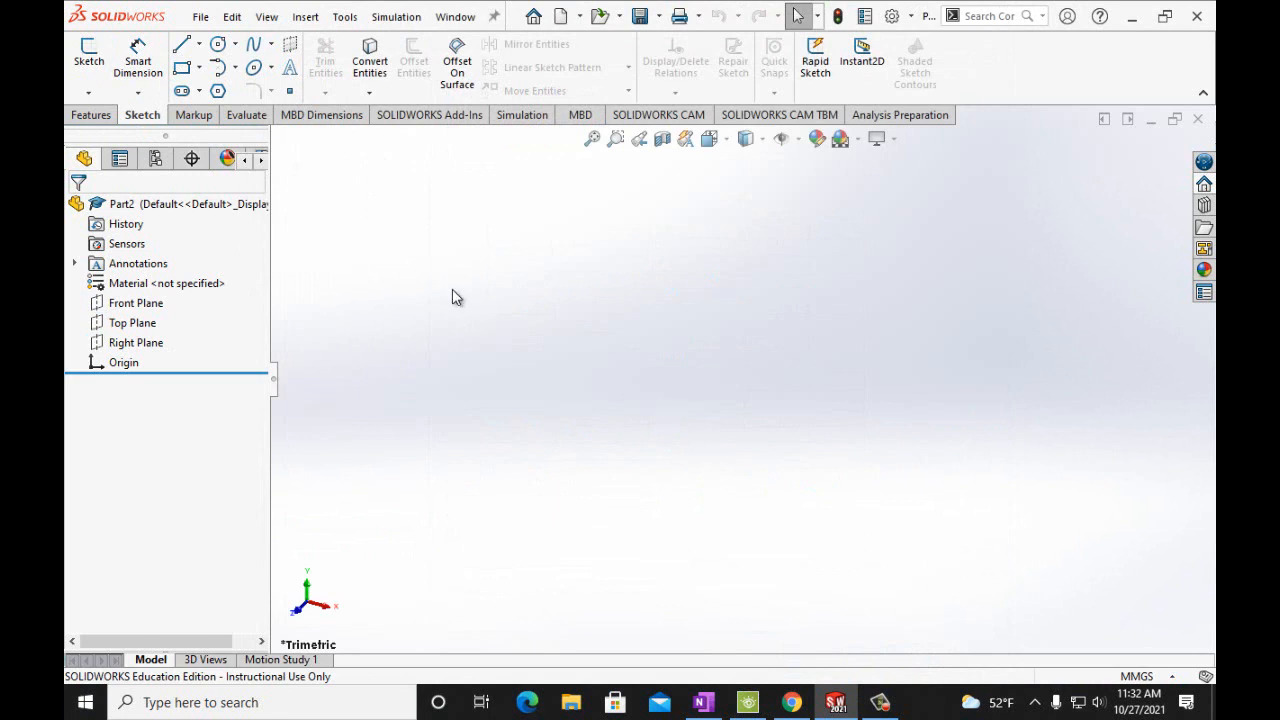
Start a sketch on the Top Plane of the new part and draw a horizontal centerline from the origin in the positive X direction
click(125, 323)
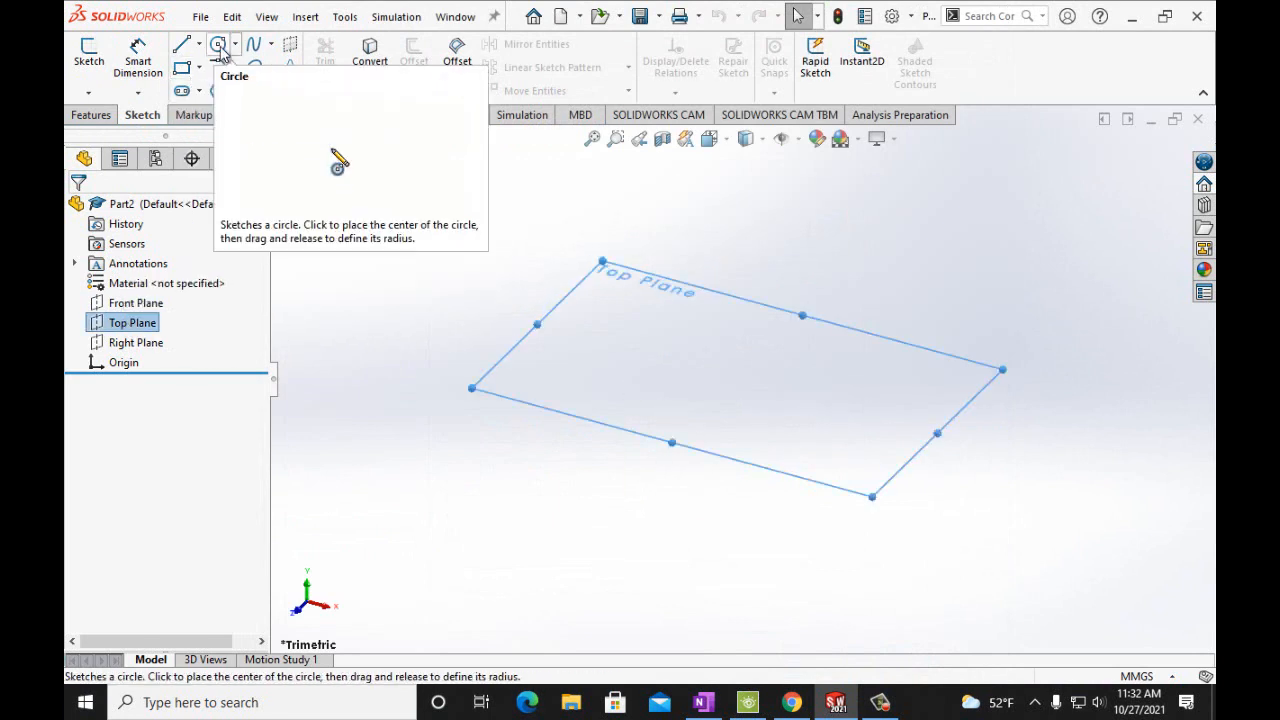
click(88, 55)
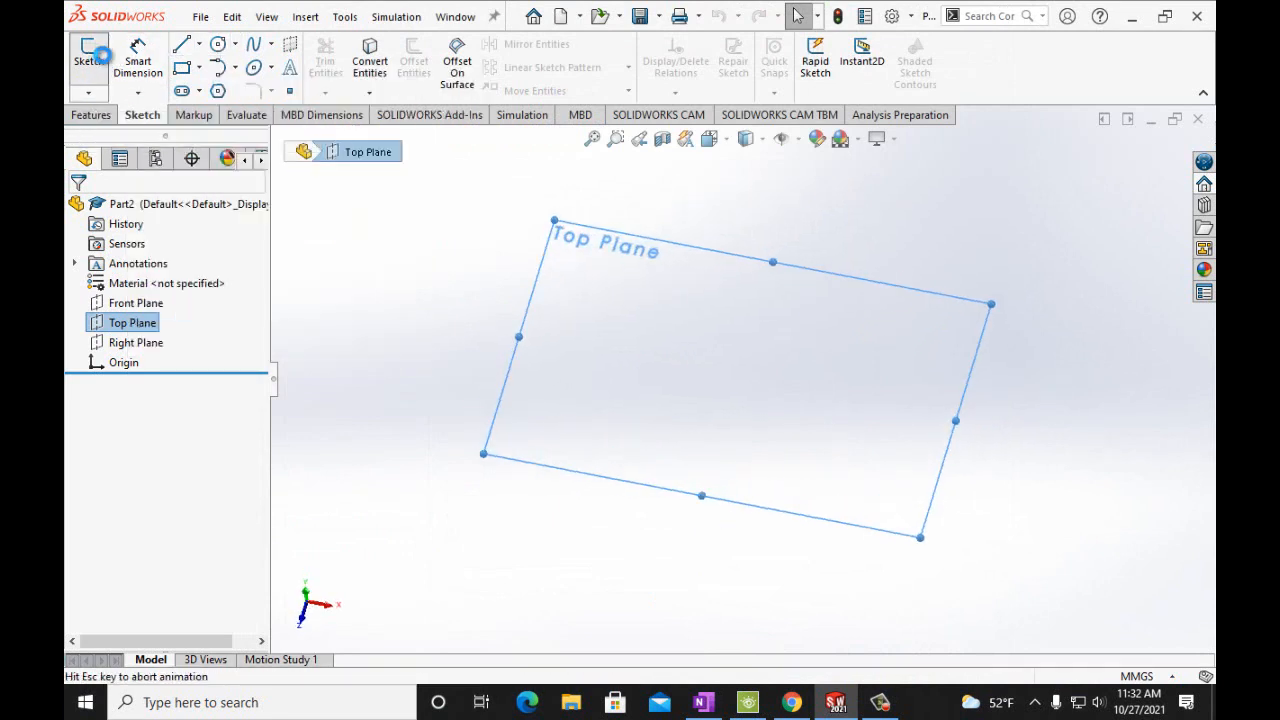
click(218, 46)
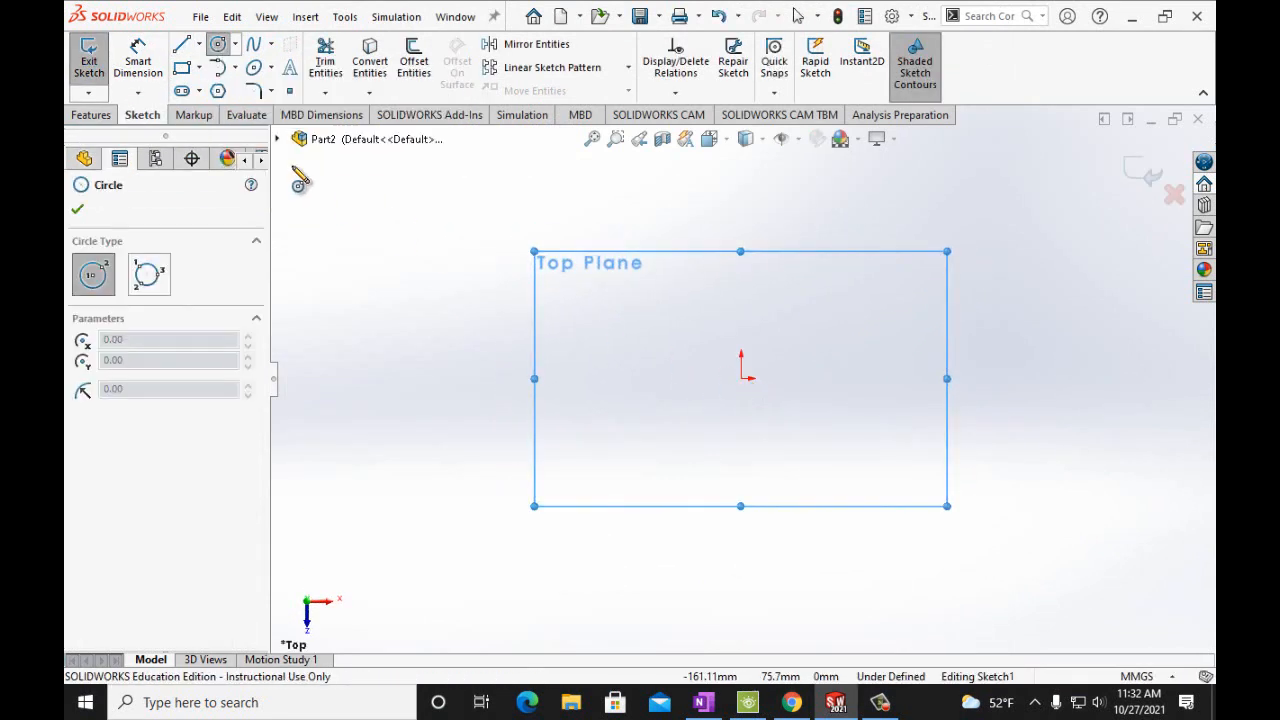
click(199, 44)
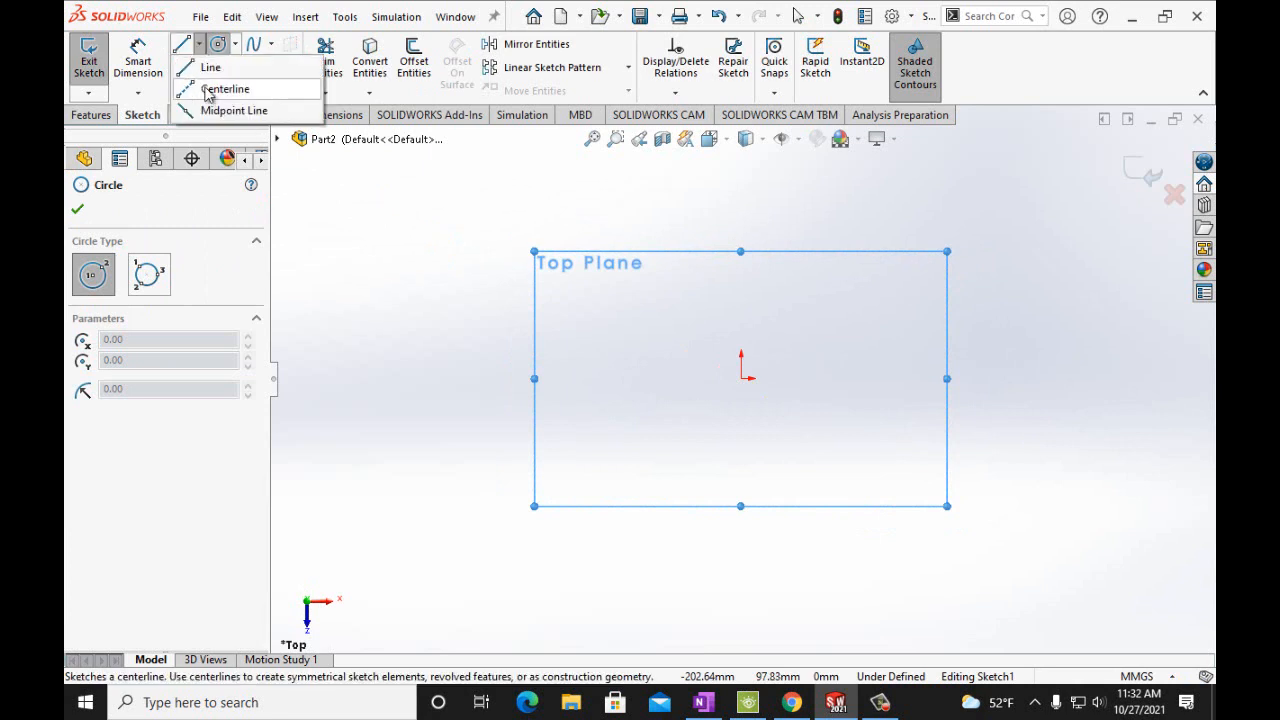
click(208, 90)
click(741, 378)
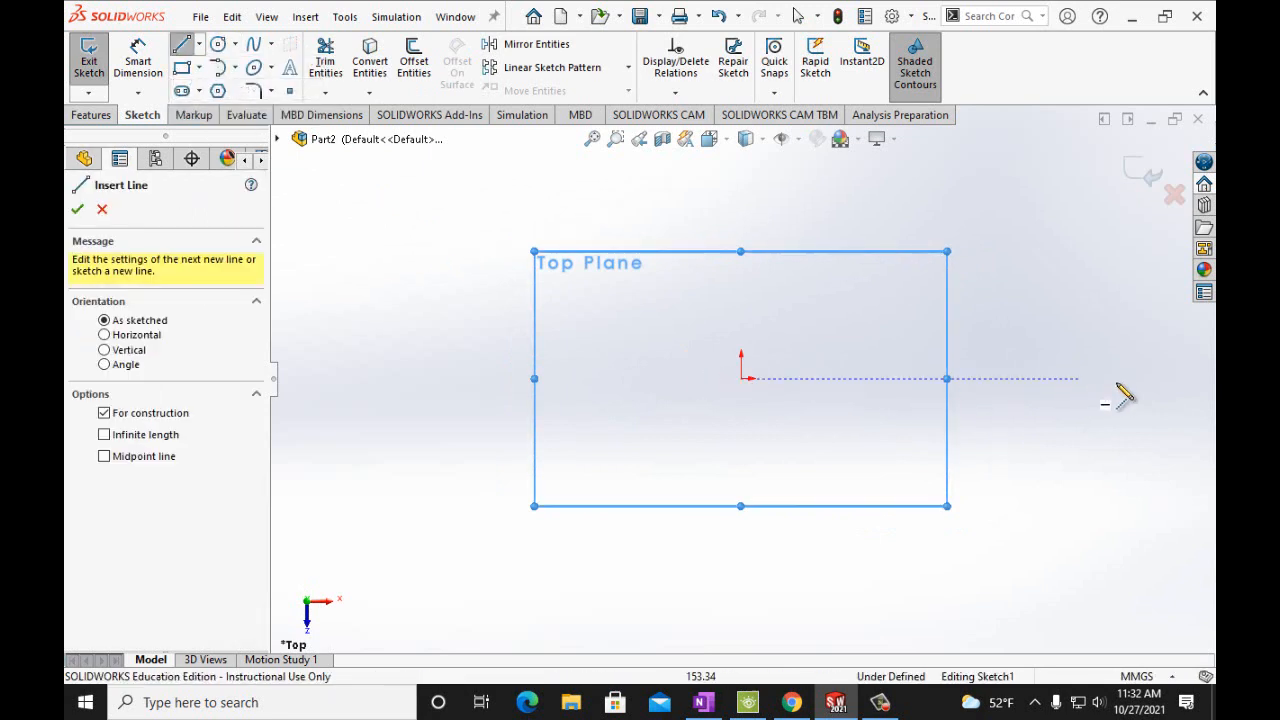
click(1135, 379)
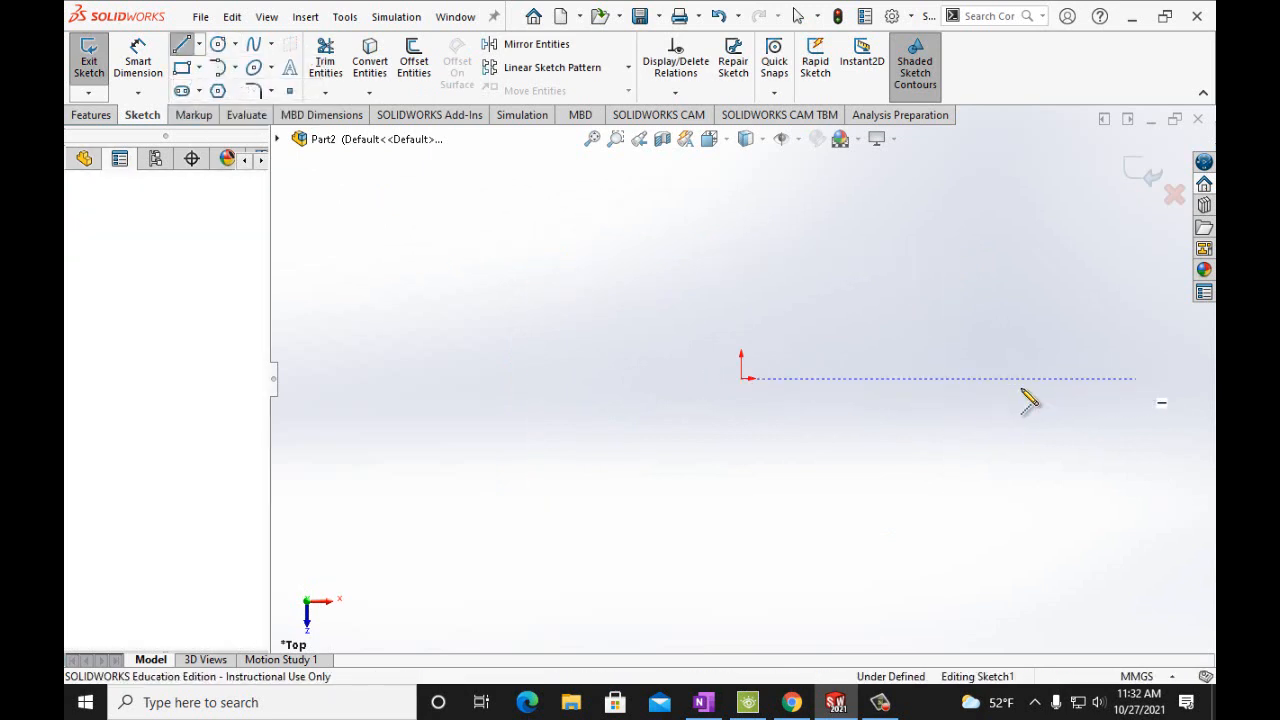
Finish the horizontal centerline across the origin and draw a vertical centerline about 252 mm long through the origin
double_click(296, 378)
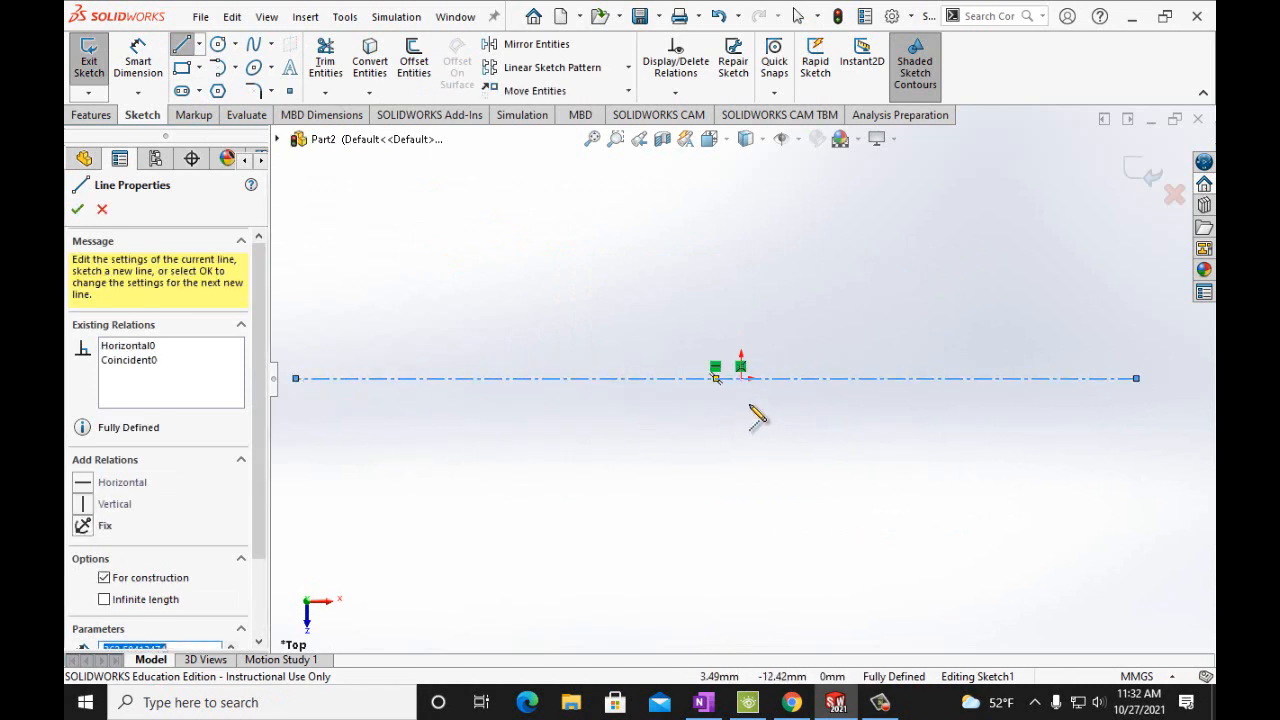
click(741, 638)
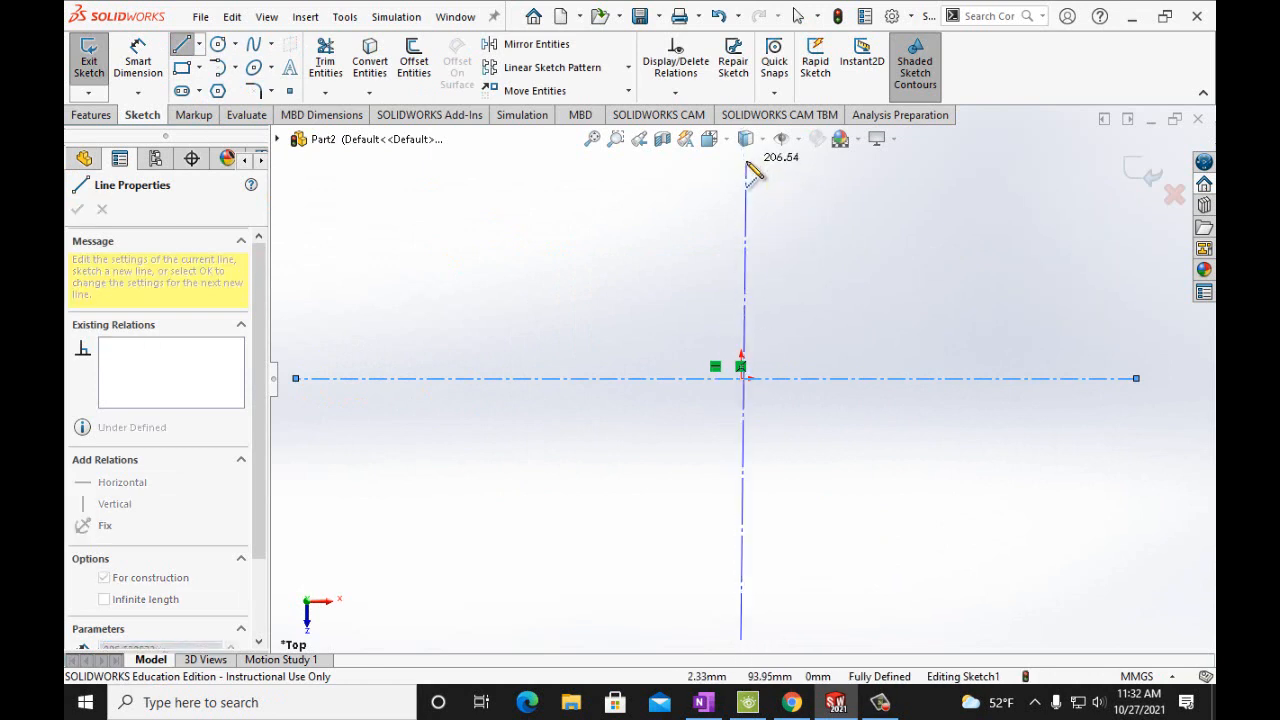
scroll(742, 157, up, 2)
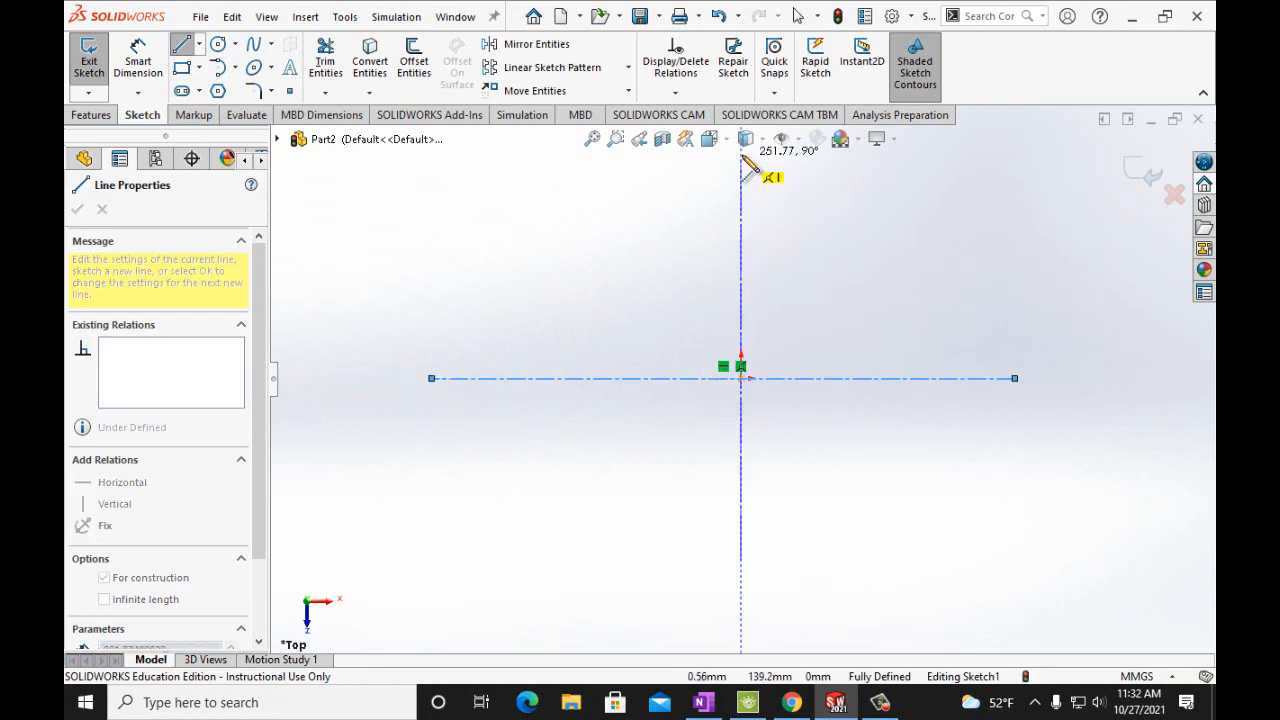
double_click(741, 155)
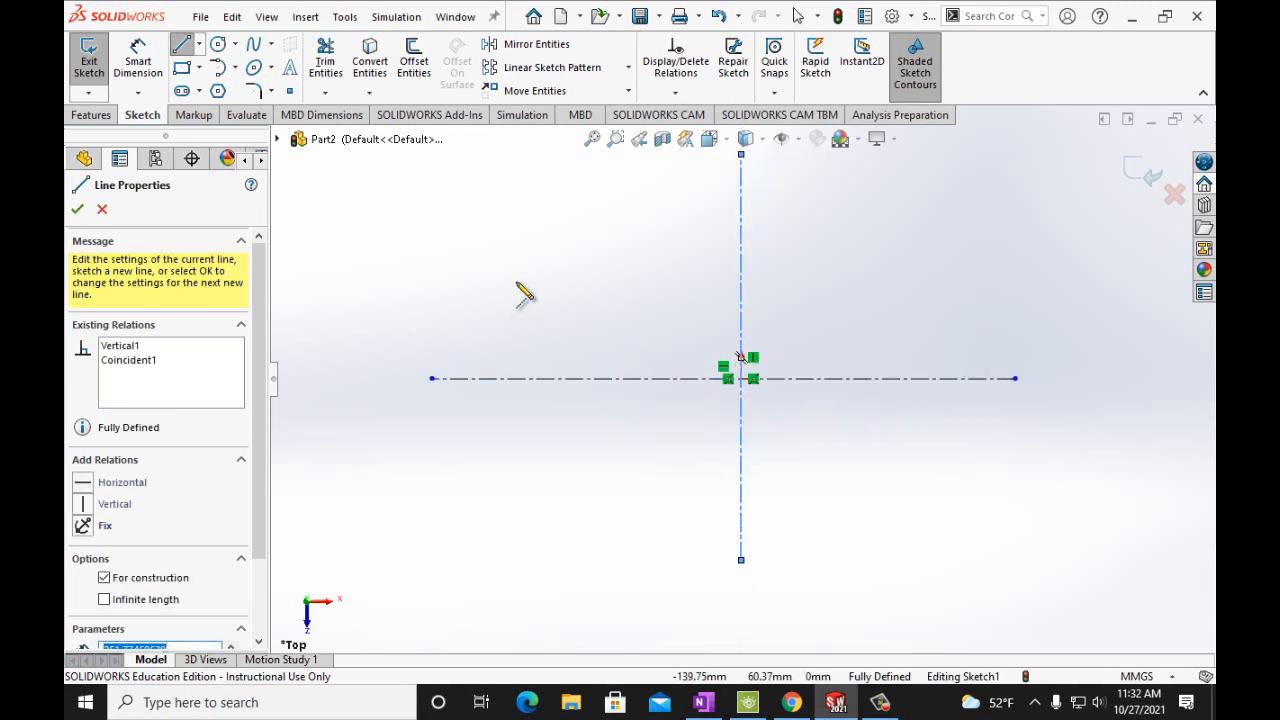
Draw two concentric circles at the origin, the inner about 43 mm in diameter, and make the larger outer one construction geometry
click(217, 44)
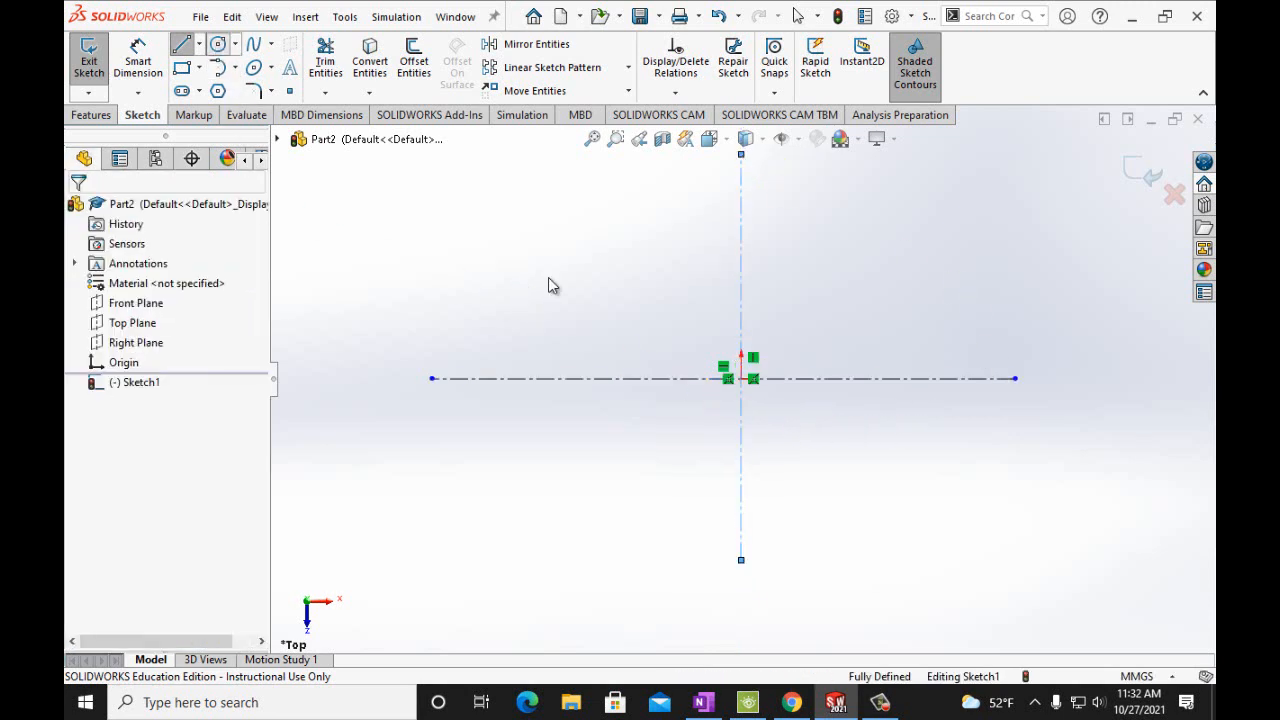
click(741, 378)
click(765, 402)
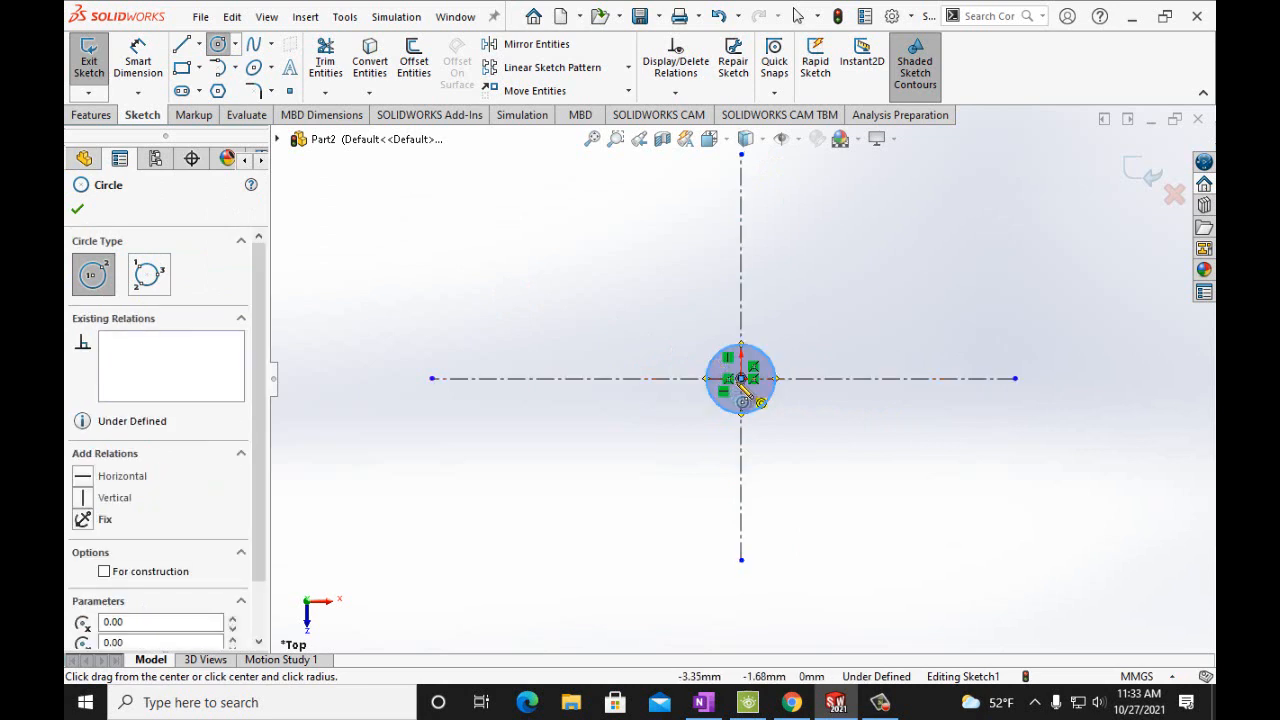
click(741, 378)
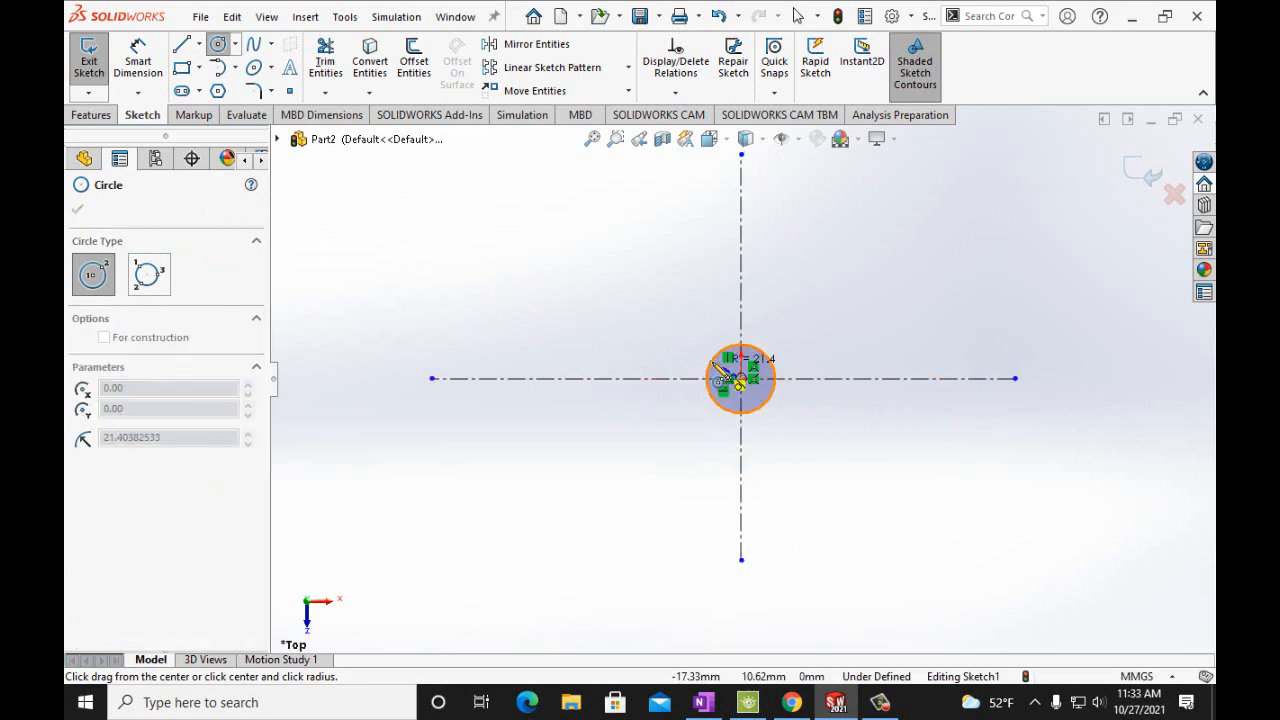
click(639, 326)
click(104, 572)
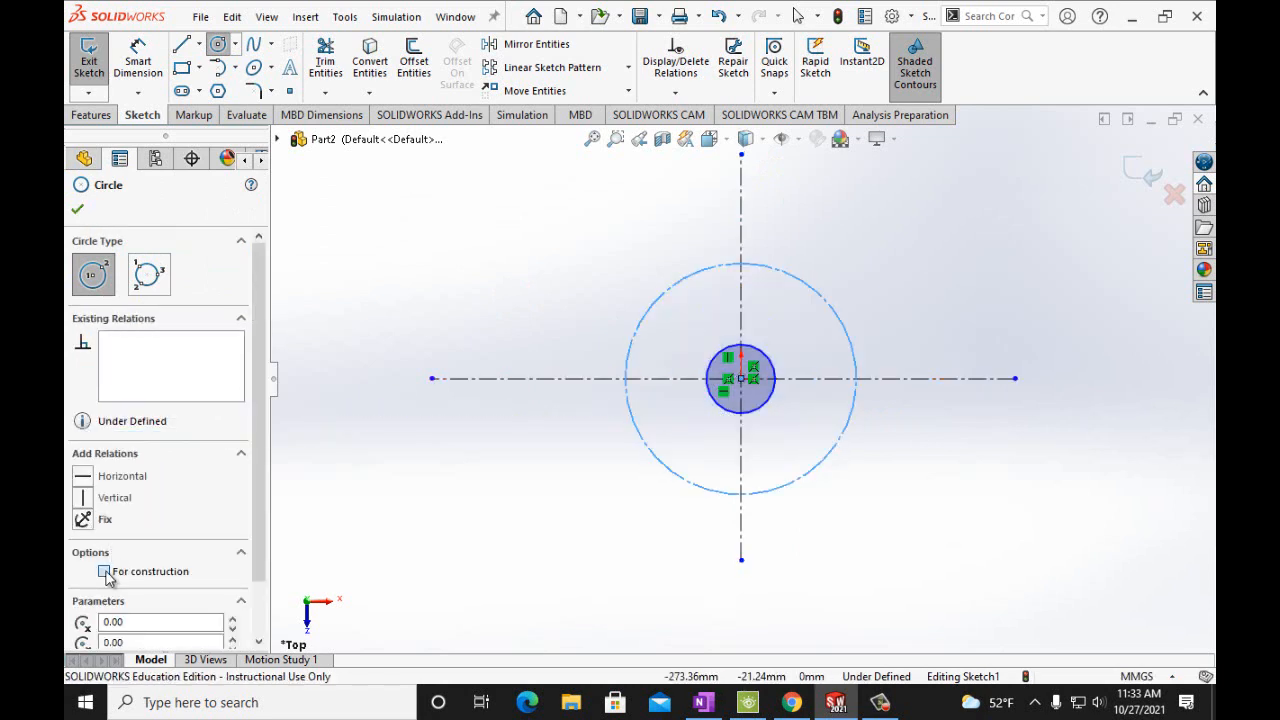
click(78, 211)
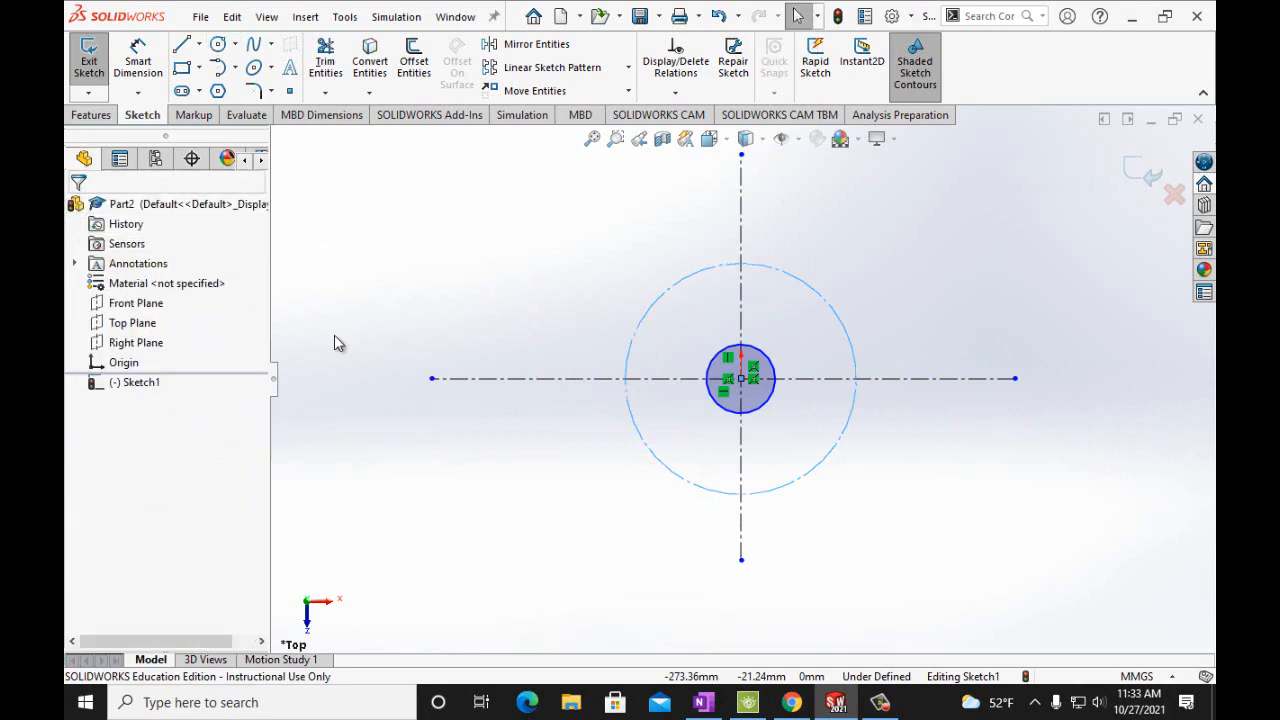
Check the Example 2 sketch figures in OneNote, return to SOLIDWORKS, and dimension the inner circle's diameter as 12 mm
click(706, 703)
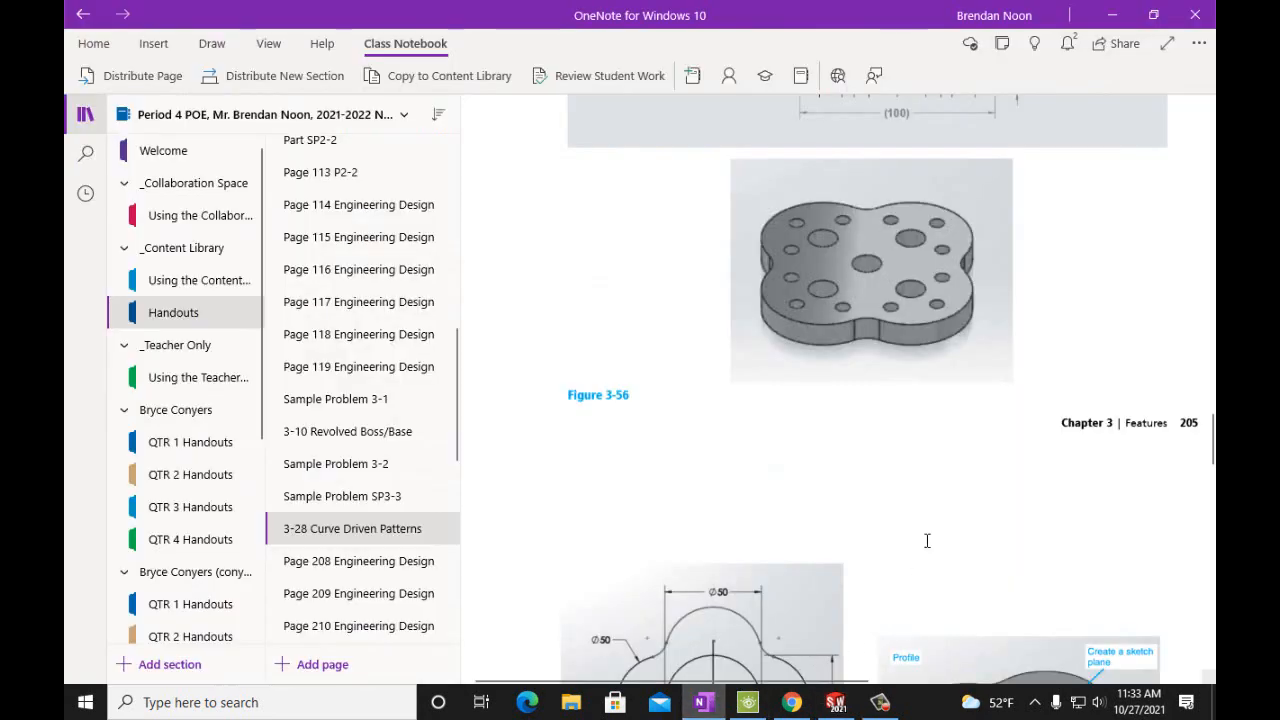
scroll(947, 511, down, 3)
scroll(947, 511, down, 1)
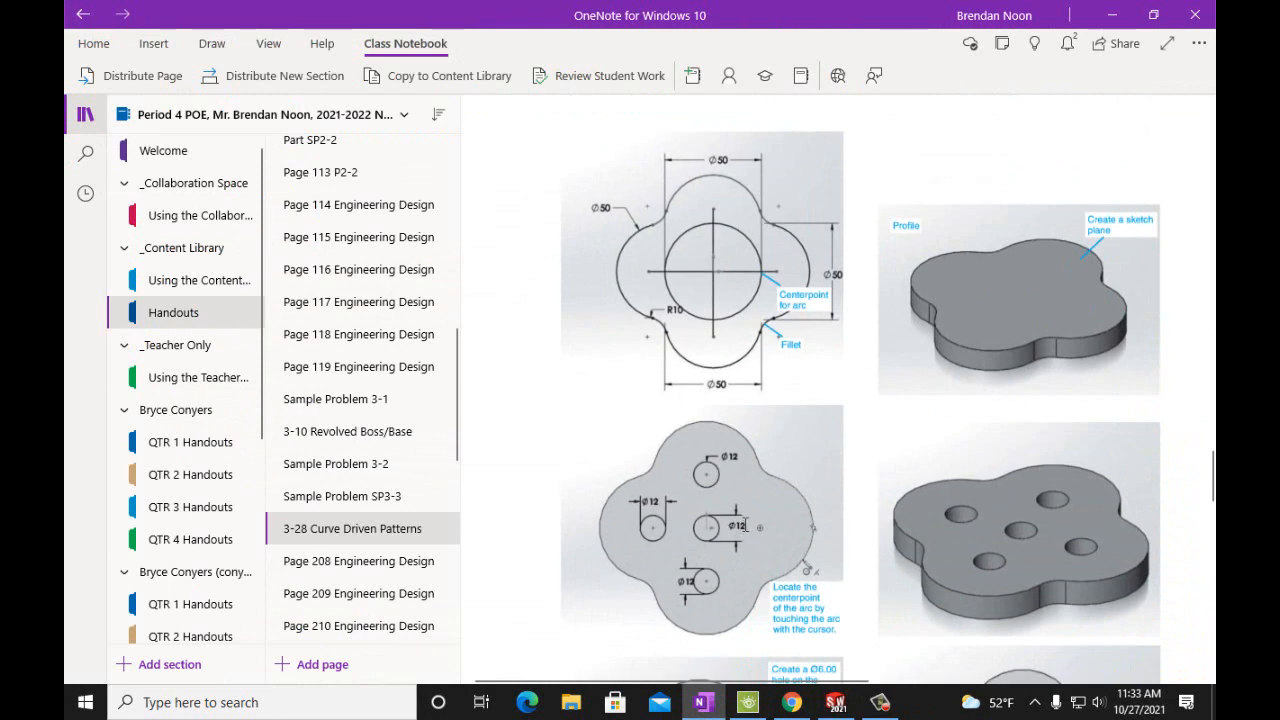
scroll(685, 425, up, 1)
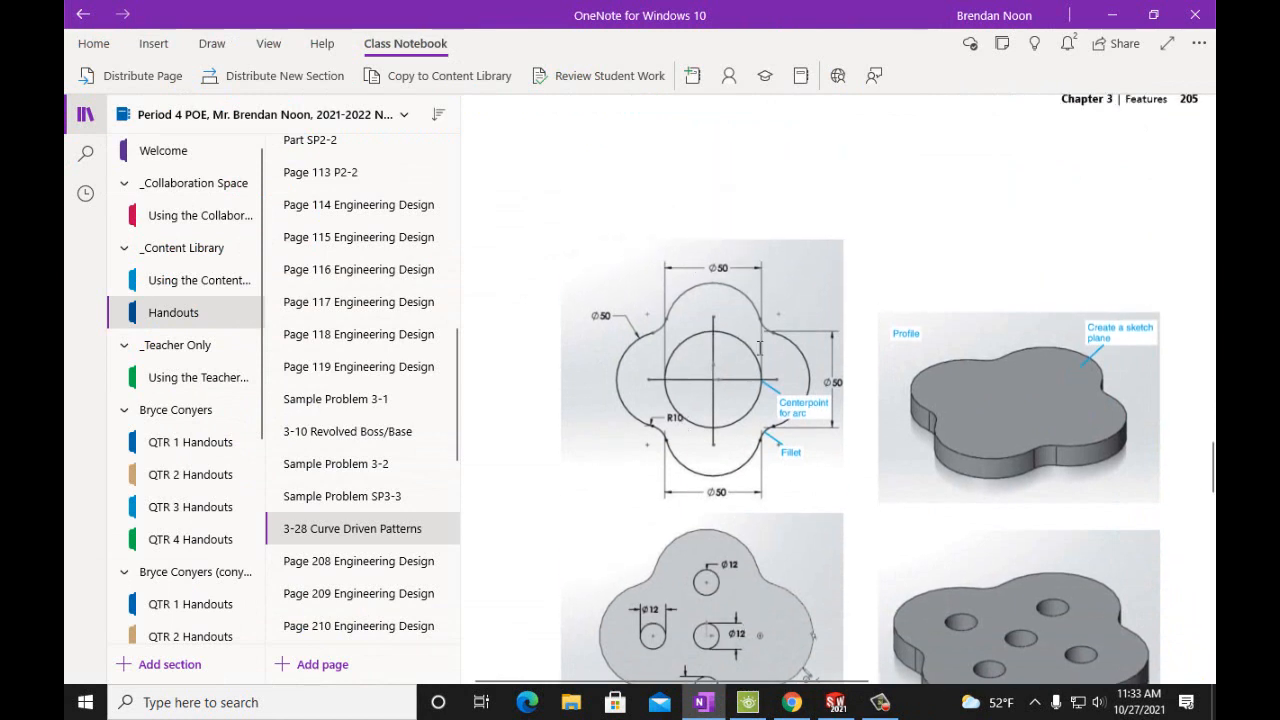
click(834, 703)
click(137, 60)
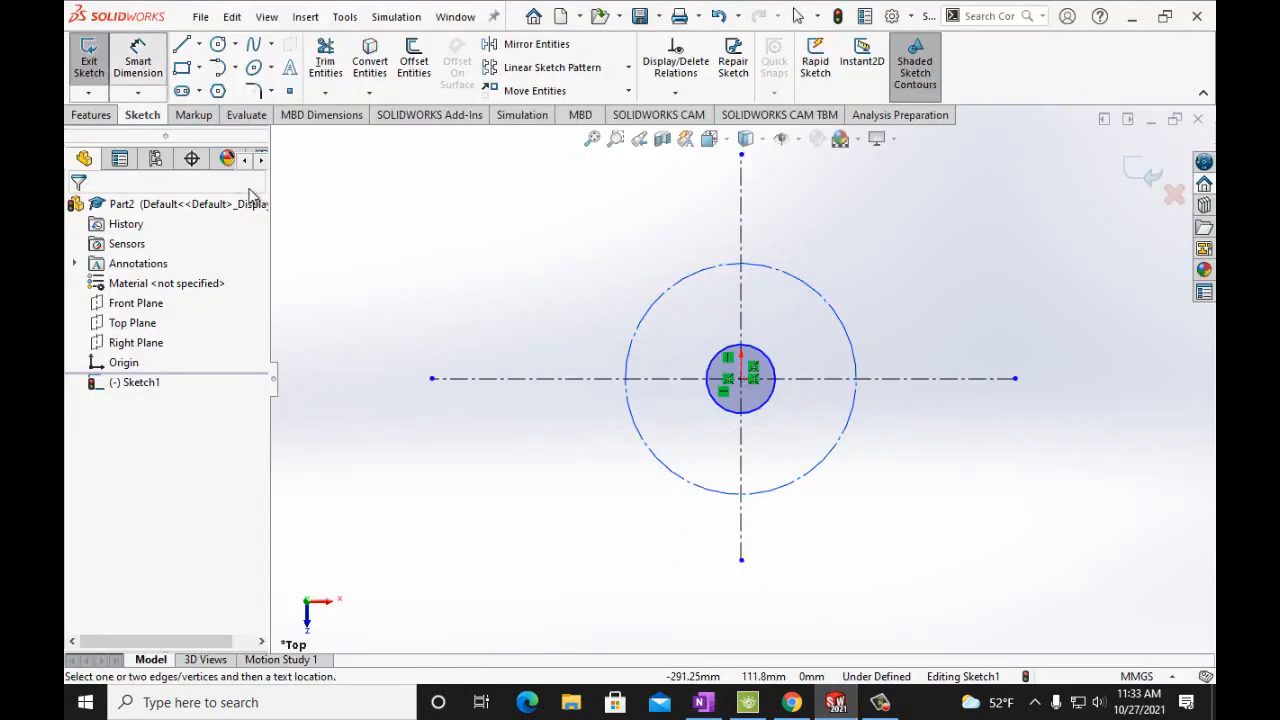
click(708, 390)
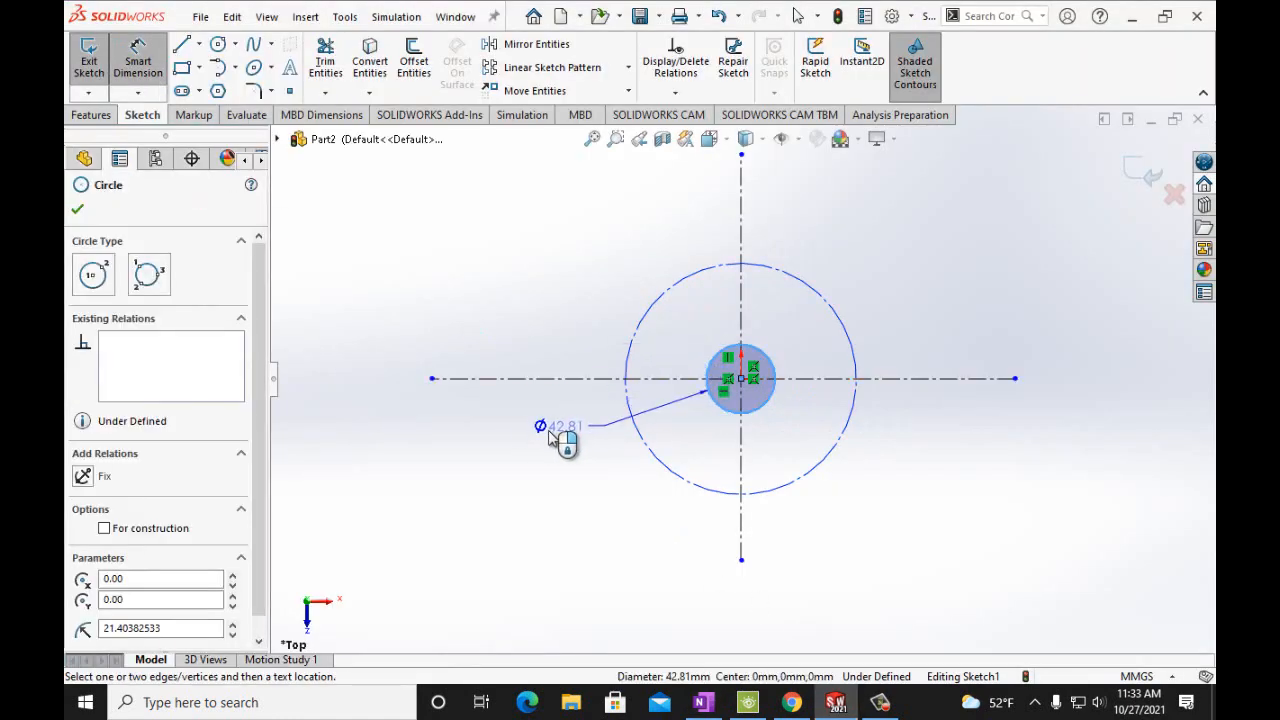
click(532, 438)
text(12)
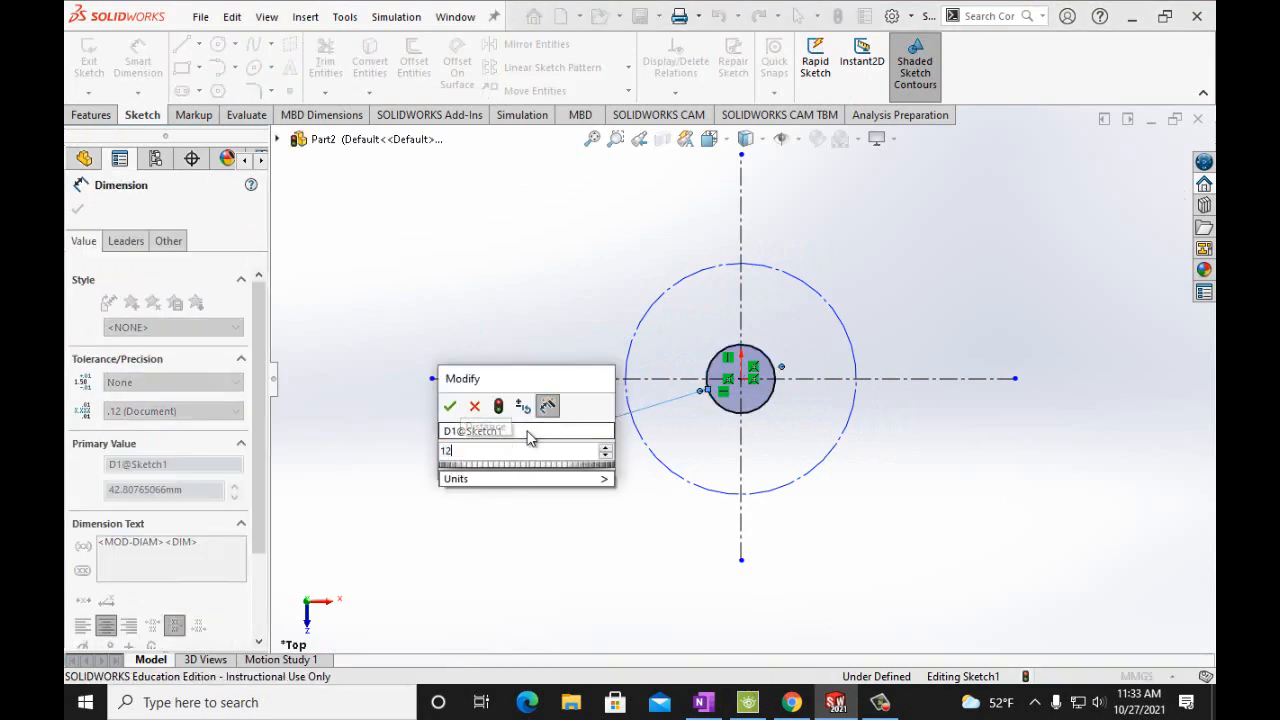
text(.00mmm)
key(Return)
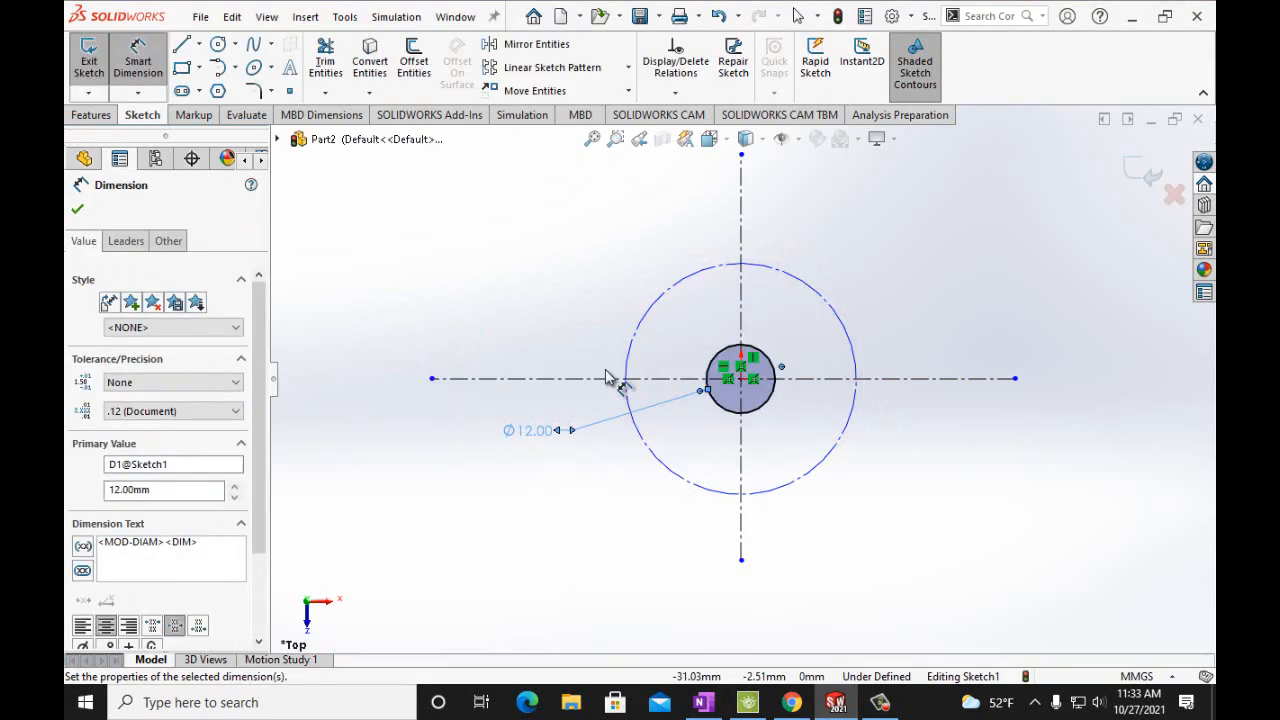
Dimension the construction circle's diameter as 50 mm
click(628, 368)
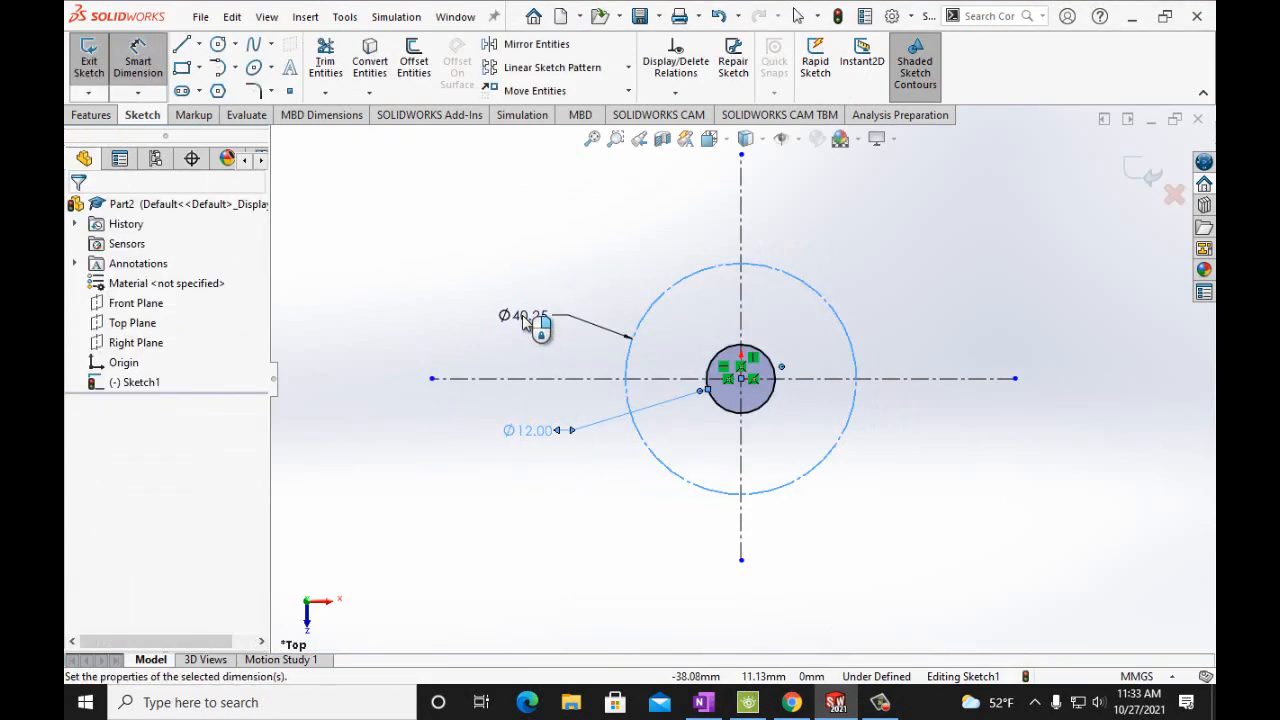
click(523, 315)
text(50mm)
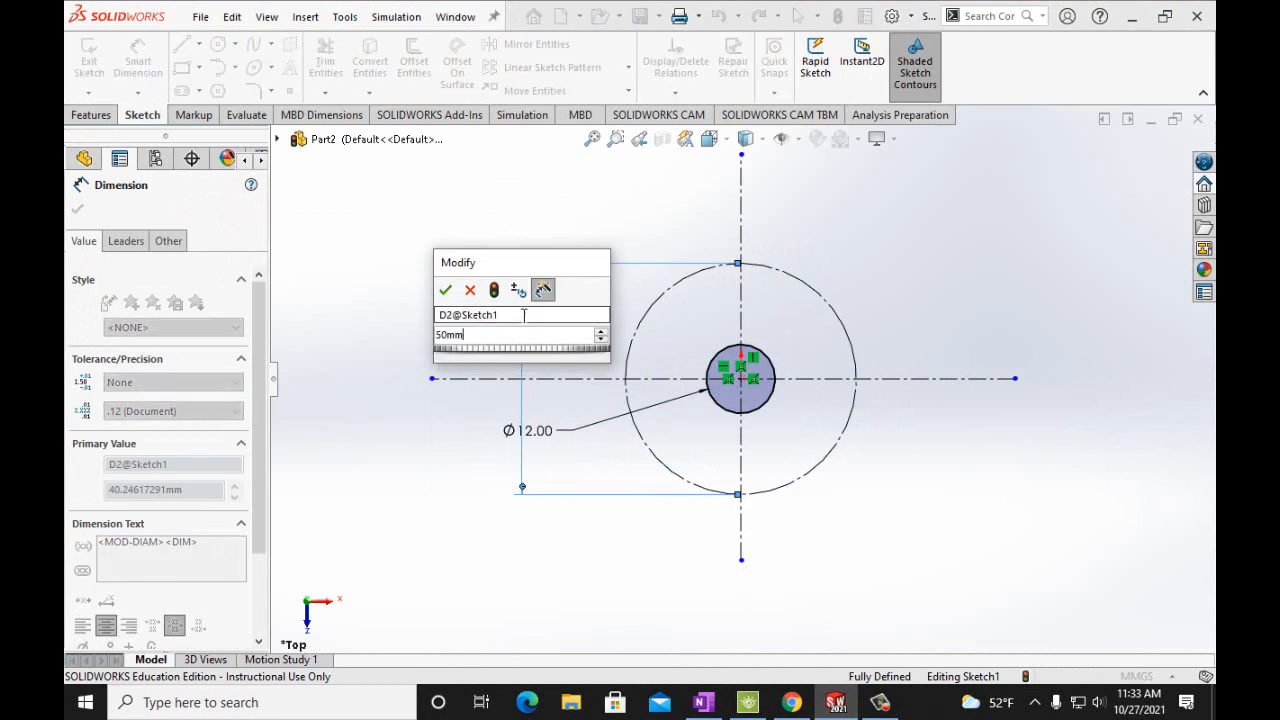
click(445, 290)
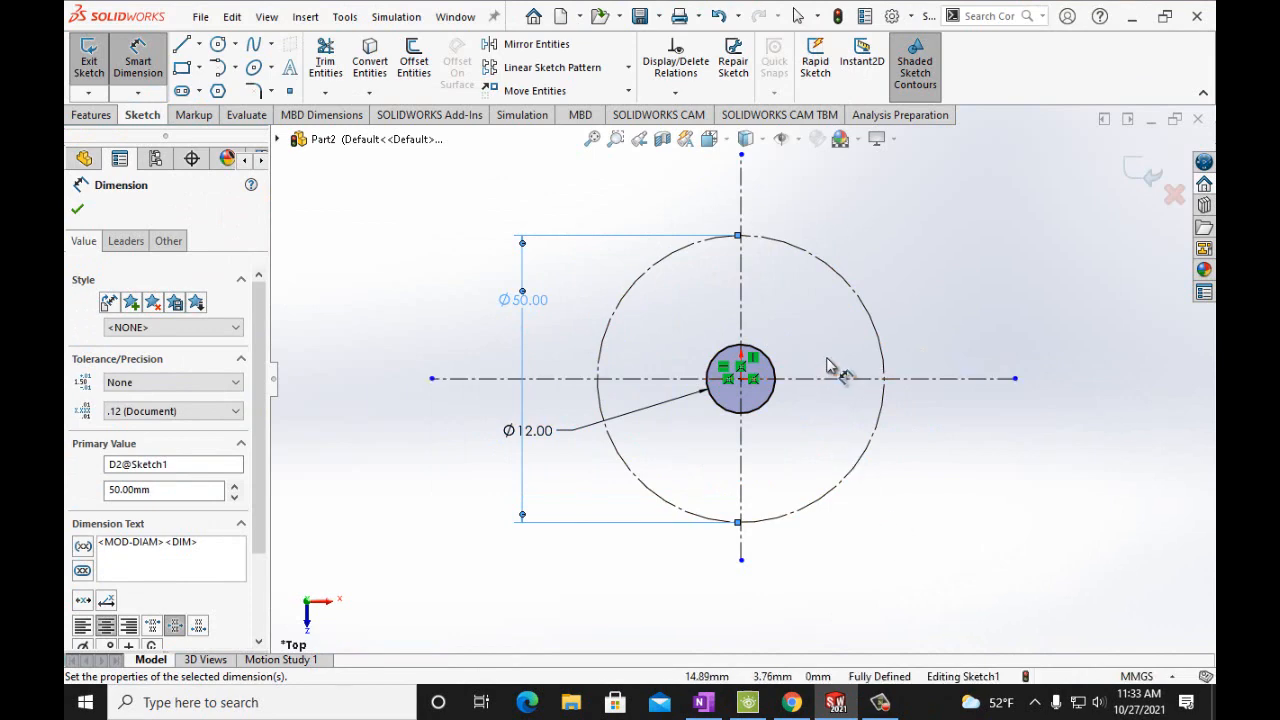
scroll(828, 358, up, 2)
scroll(815, 268, up, 1)
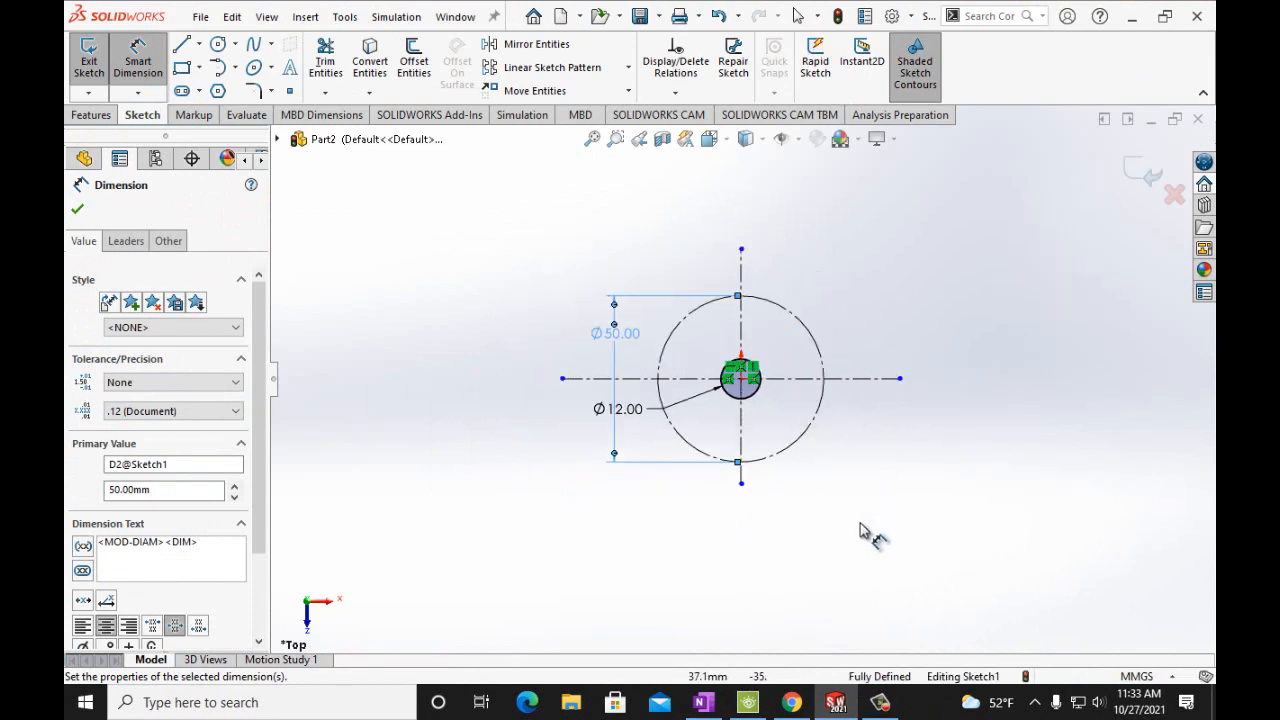
Switch to OneNote, examine the Example 2 part drawing and the profile and hole figures, and return to the SOLIDWORKS sketch
click(718, 706)
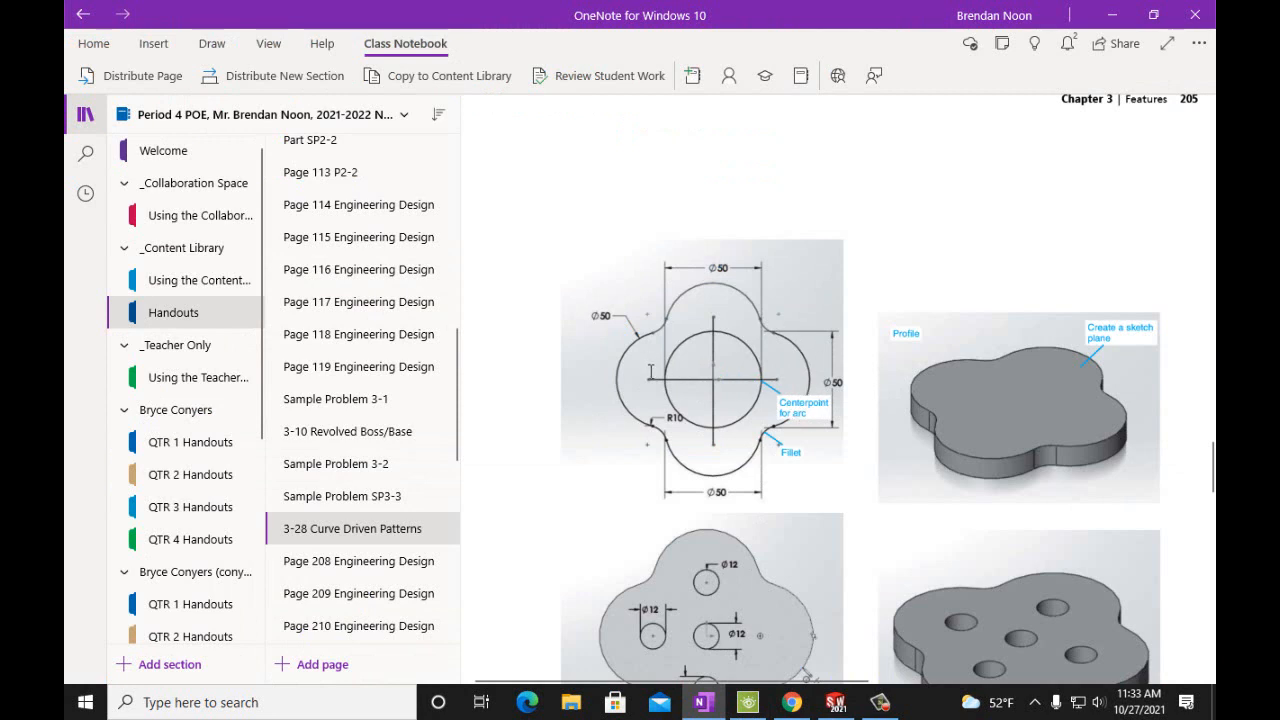
scroll(734, 386, down, 15)
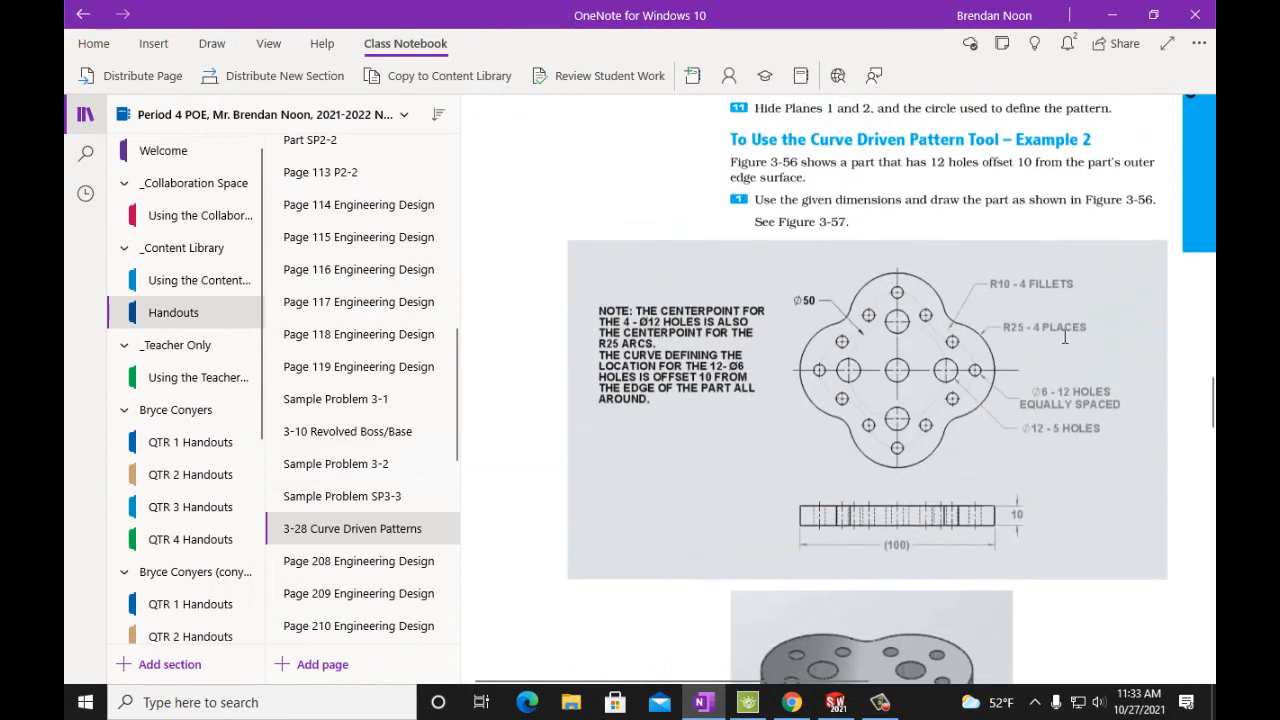
scroll(917, 425, down, 5)
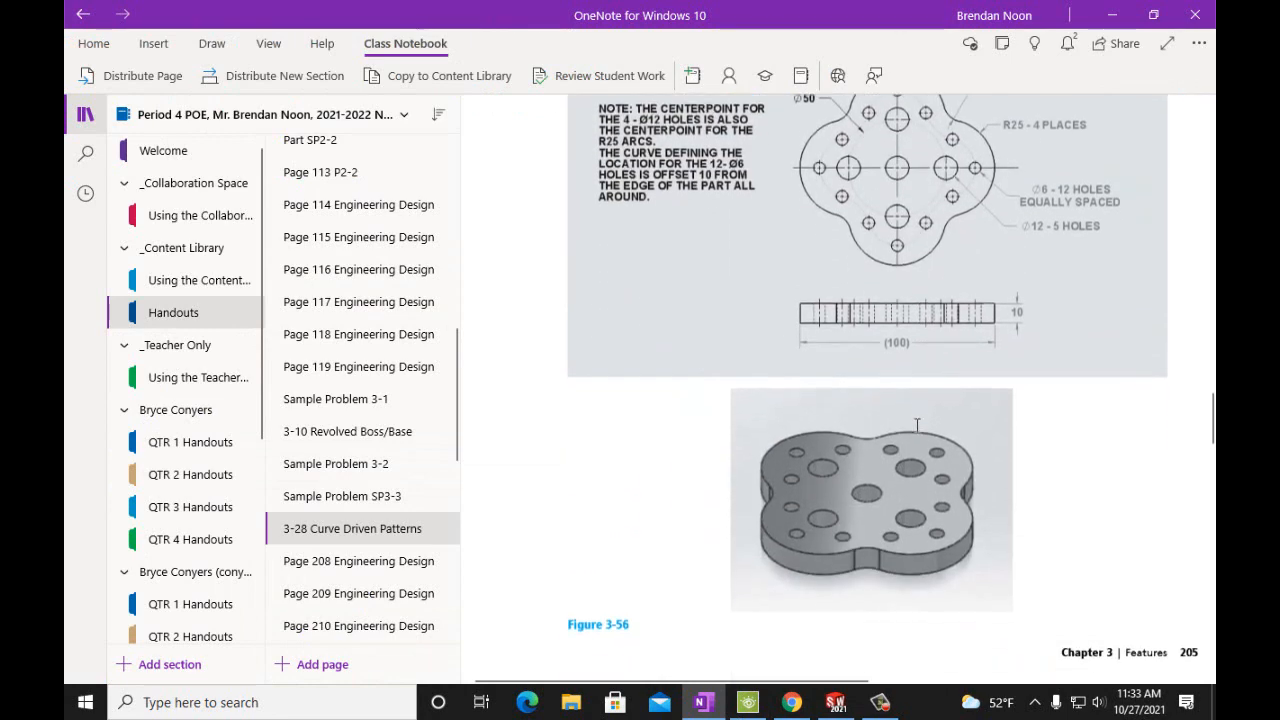
scroll(900, 448, down, 1)
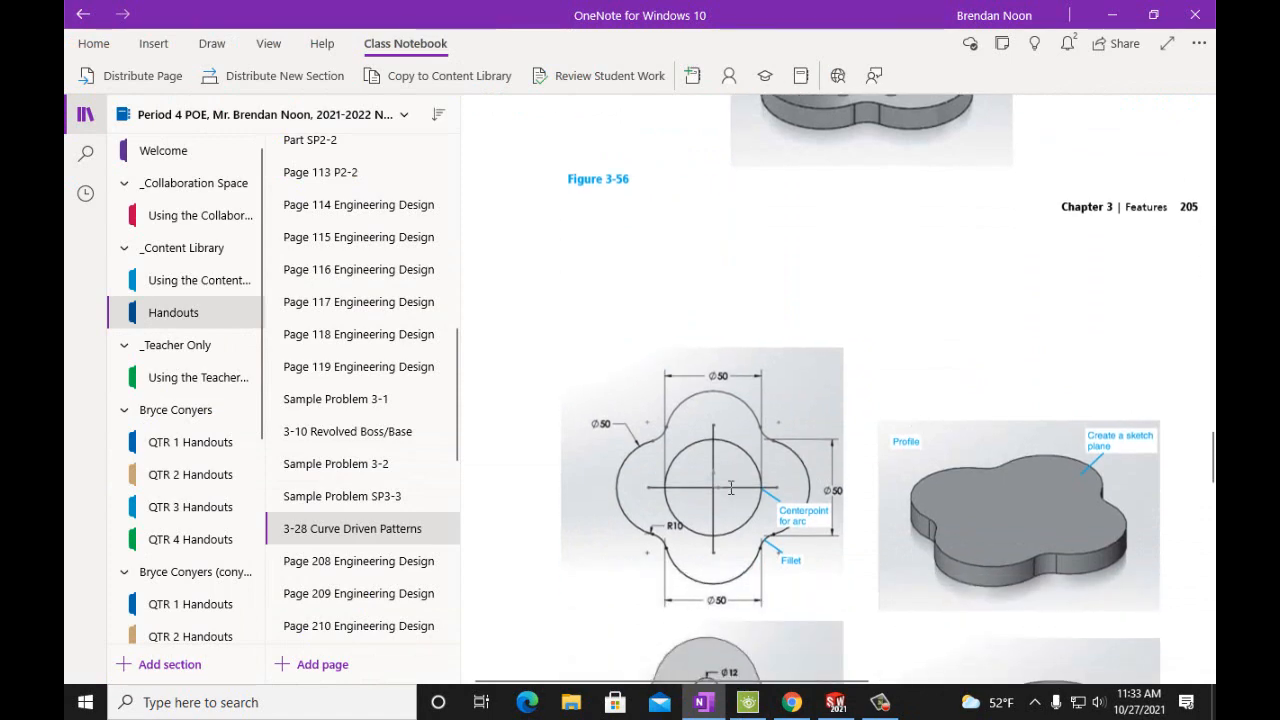
scroll(740, 484, up, 2)
scroll(827, 376, up, 2)
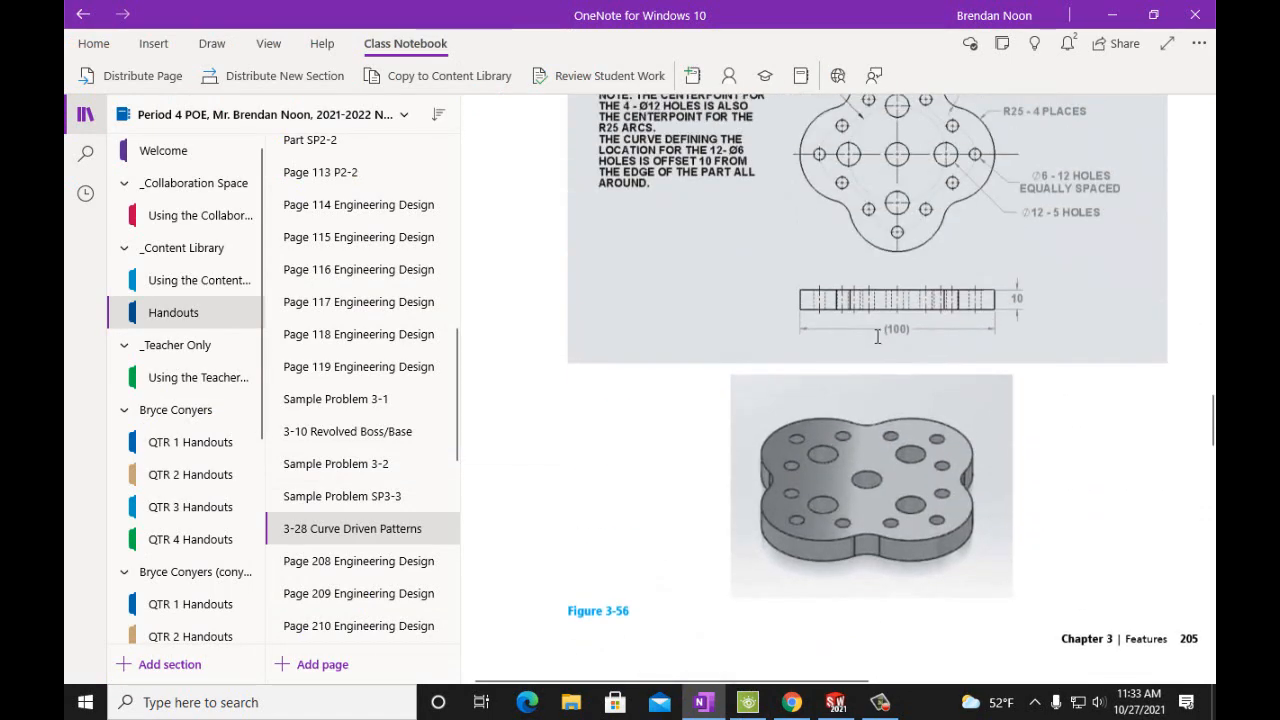
scroll(884, 300, down, 8)
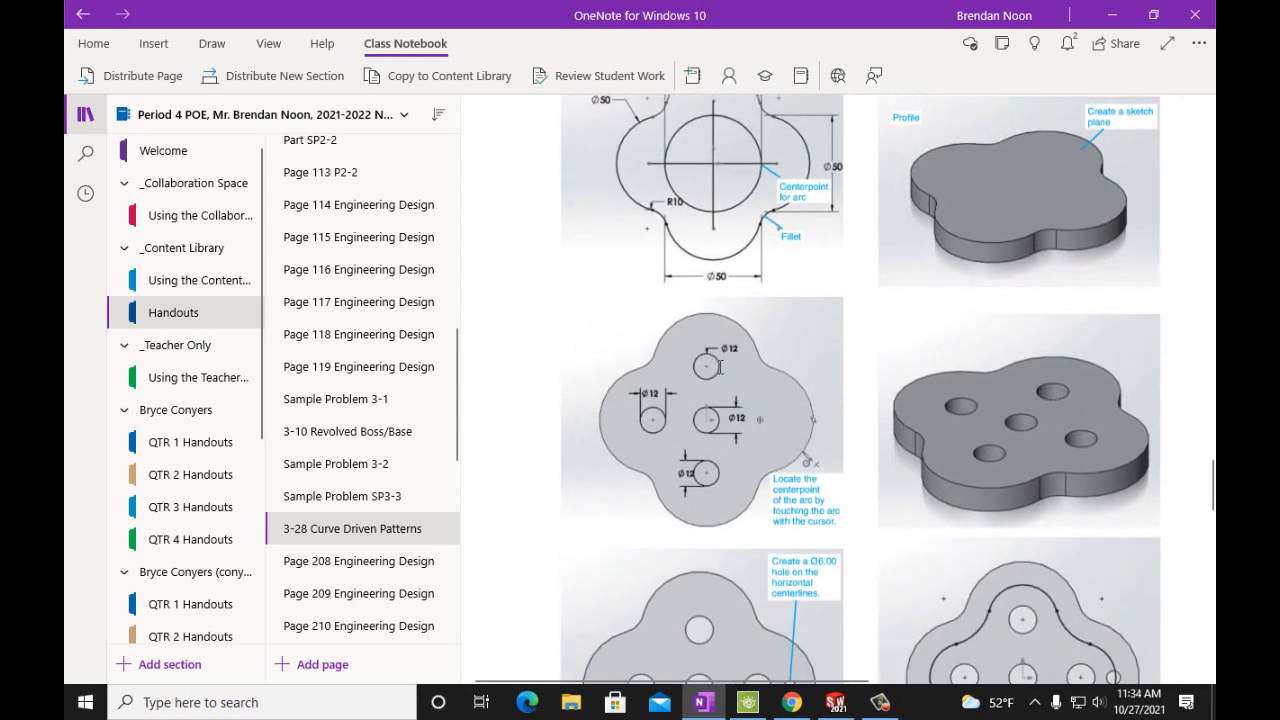
scroll(722, 366, up, 2)
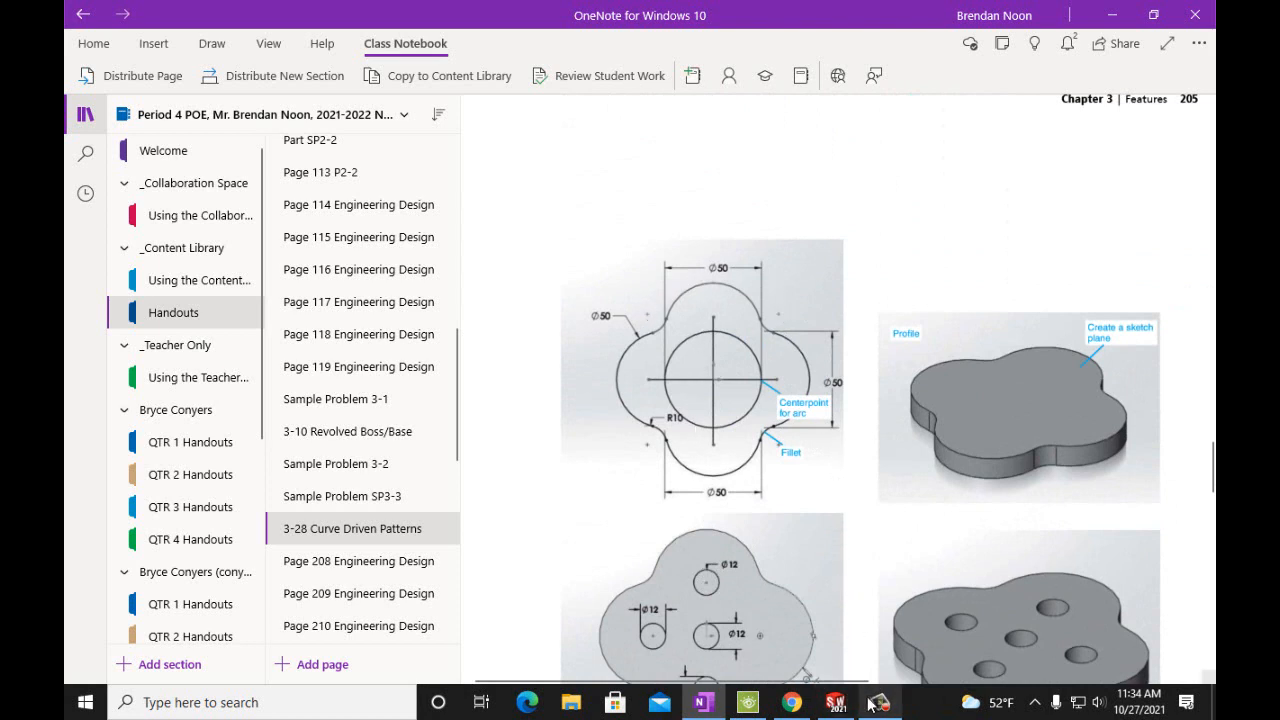
click(835, 702)
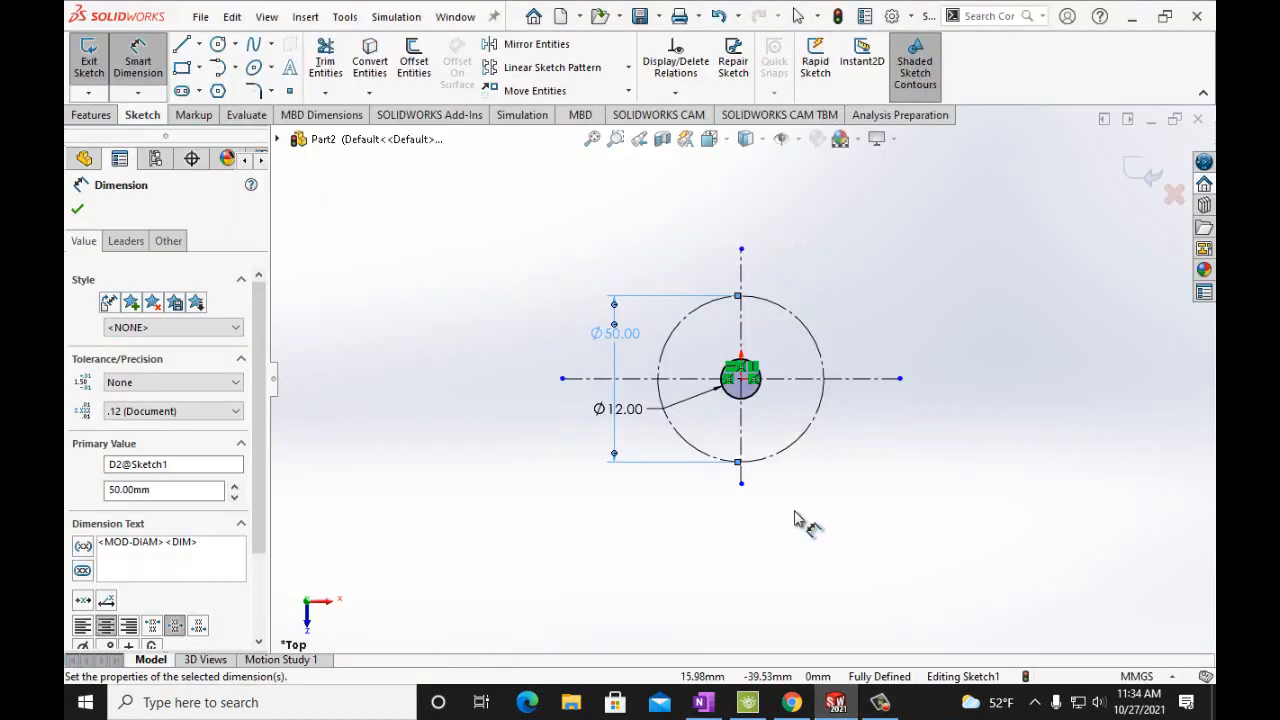
Draw a circle centred where the vertical centerline crosses the top of the construction circle and dimension its diameter as 12 mm
click(218, 47)
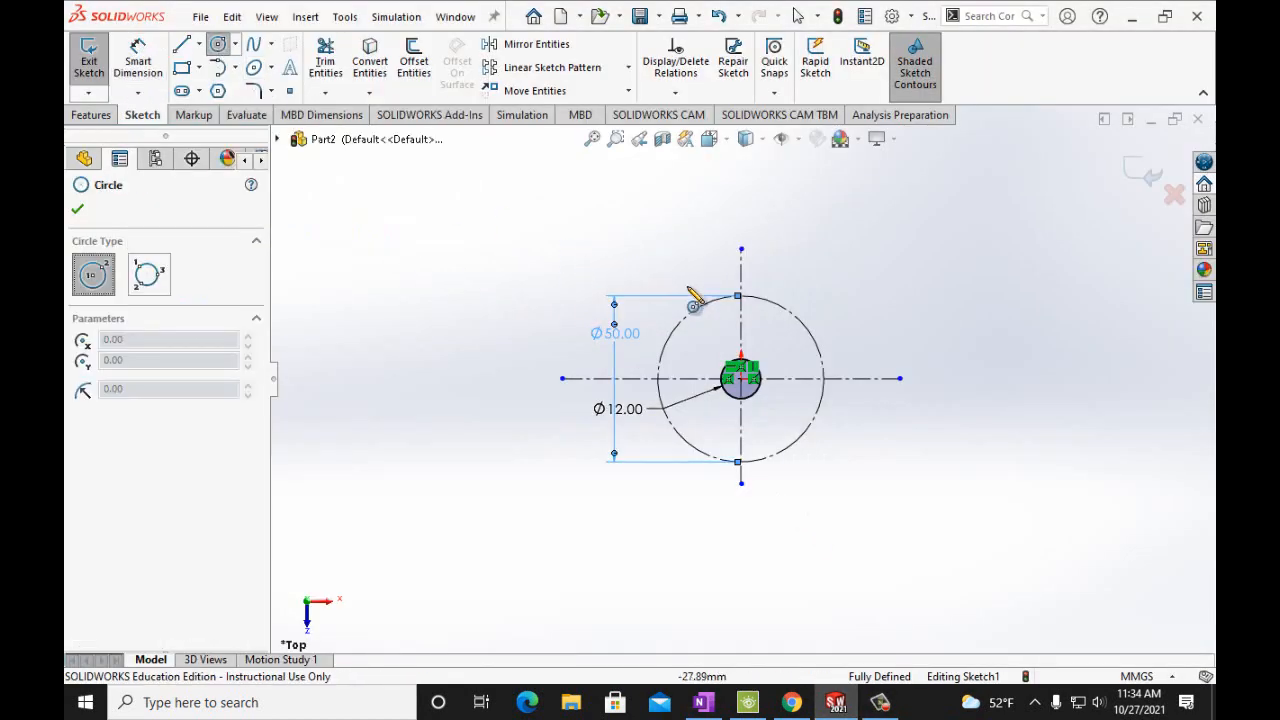
click(740, 297)
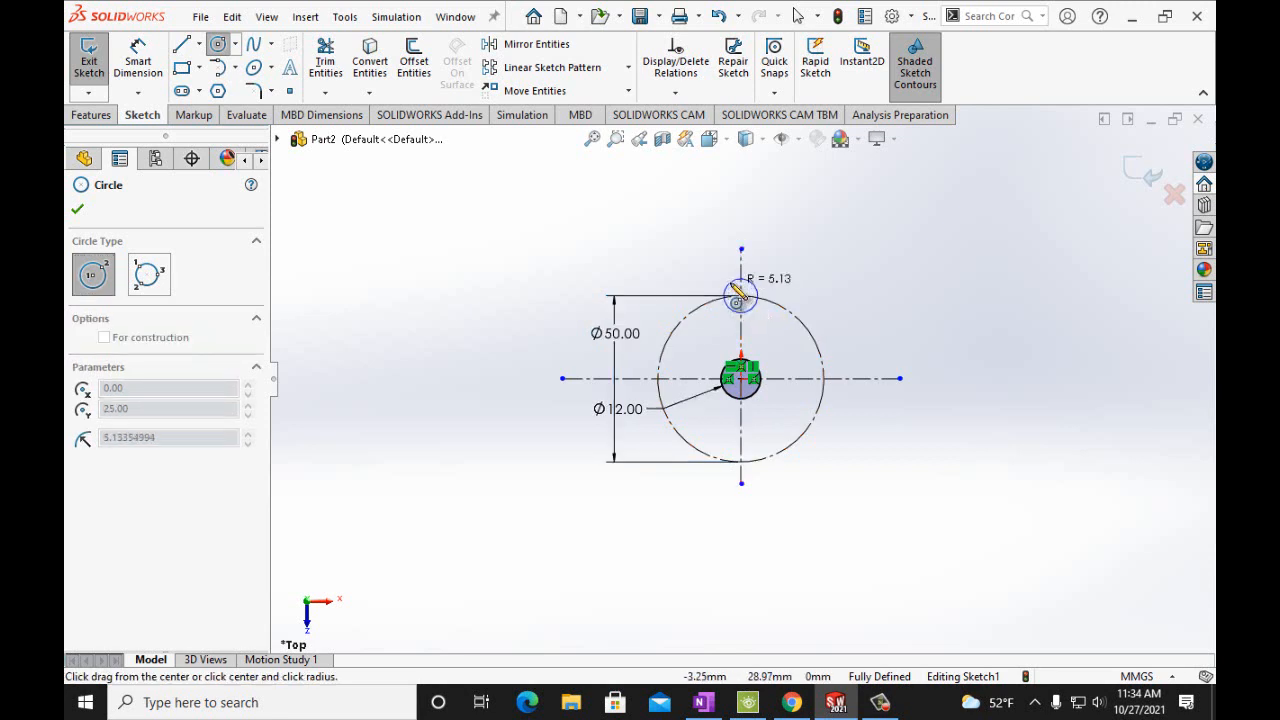
click(737, 291)
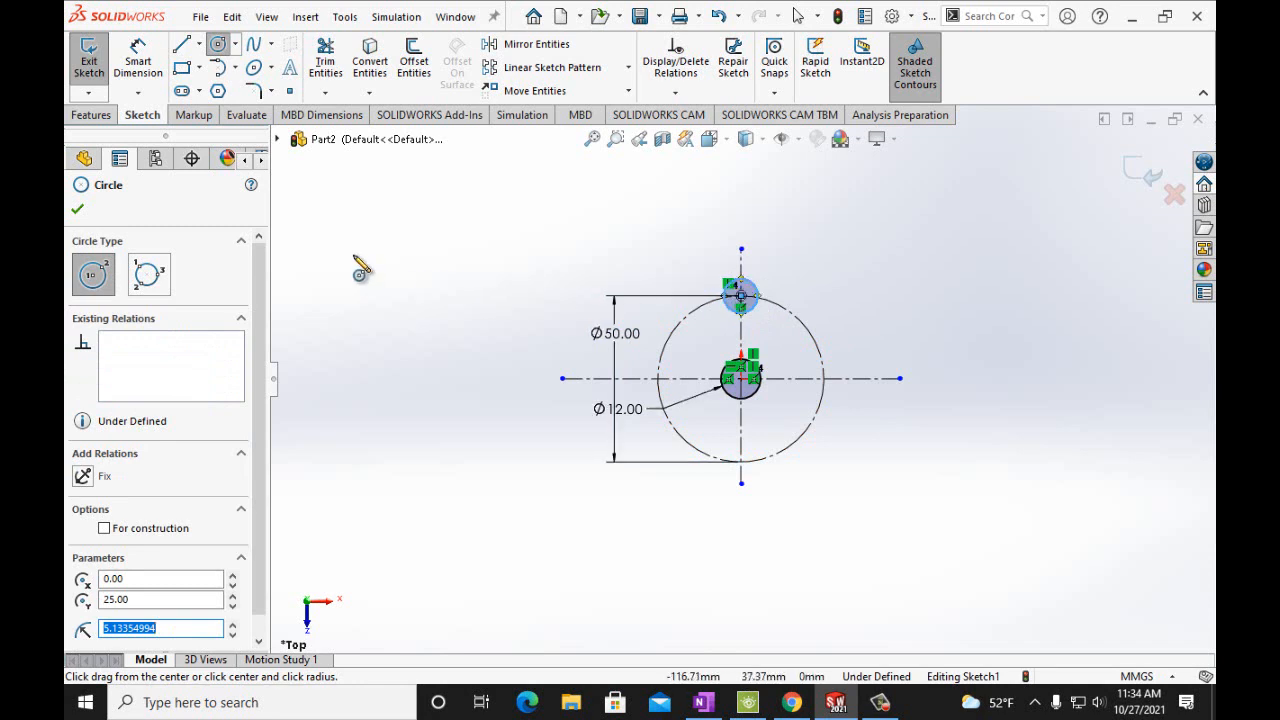
click(135, 64)
click(758, 296)
click(835, 300)
text(12mm)
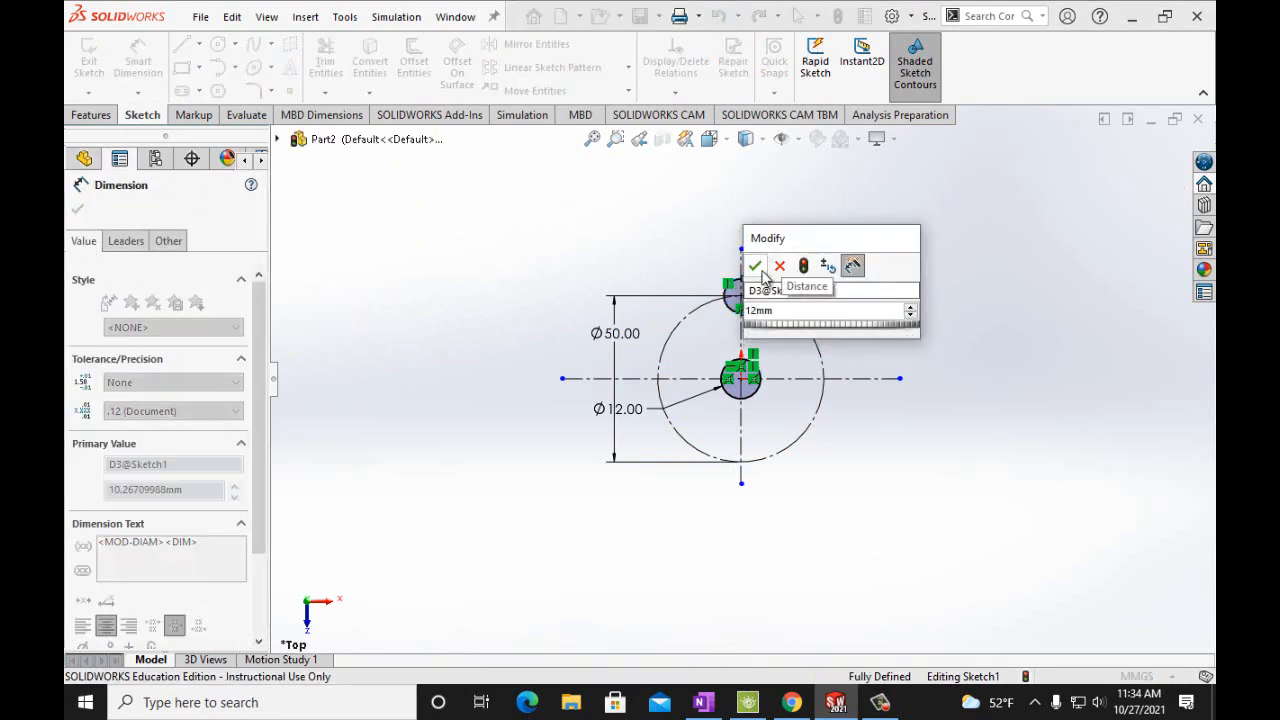
key(Return)
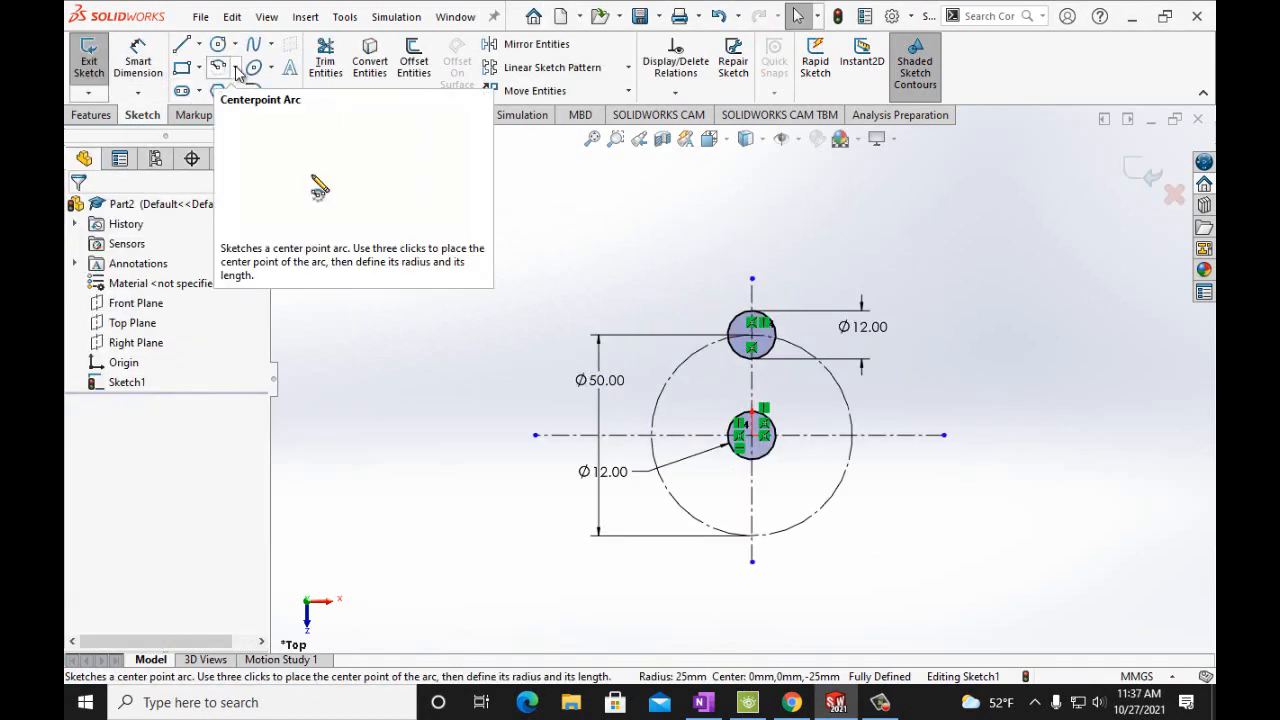
Draw a 180° centerpoint arc of about 24.66 mm radius centred on the upper small circle and bulging upward
click(218, 67)
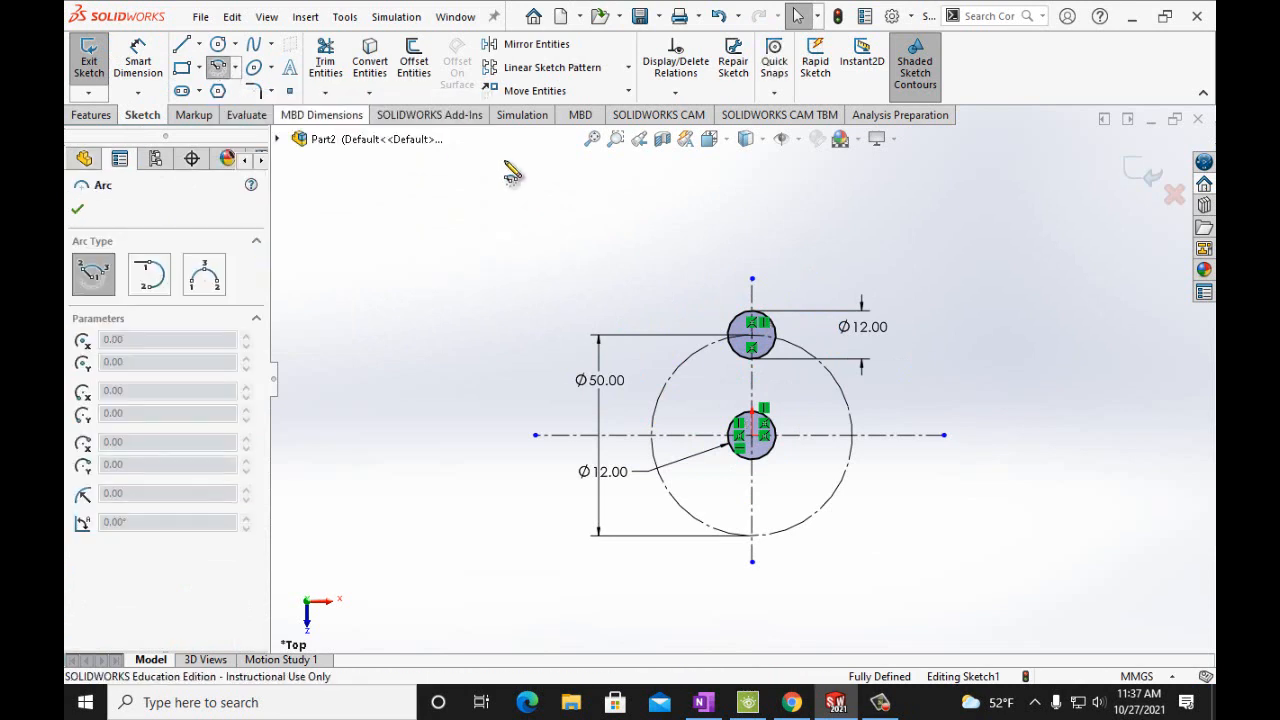
click(752, 335)
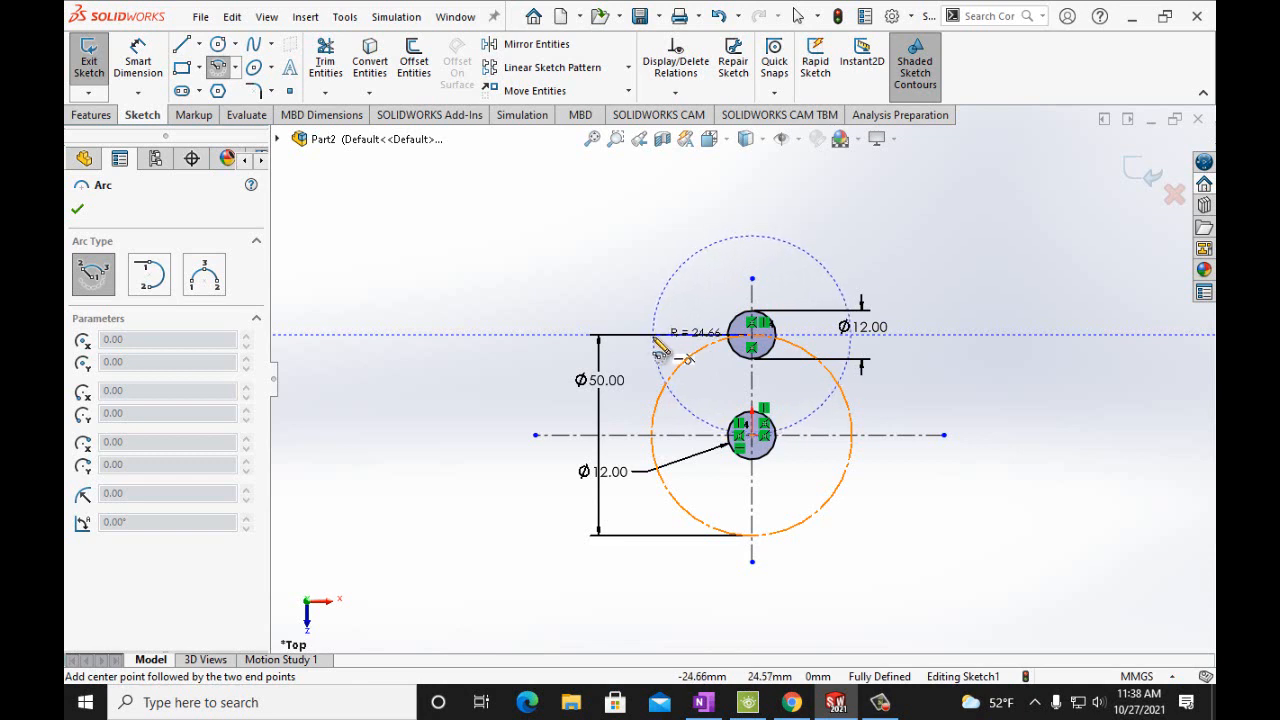
click(655, 335)
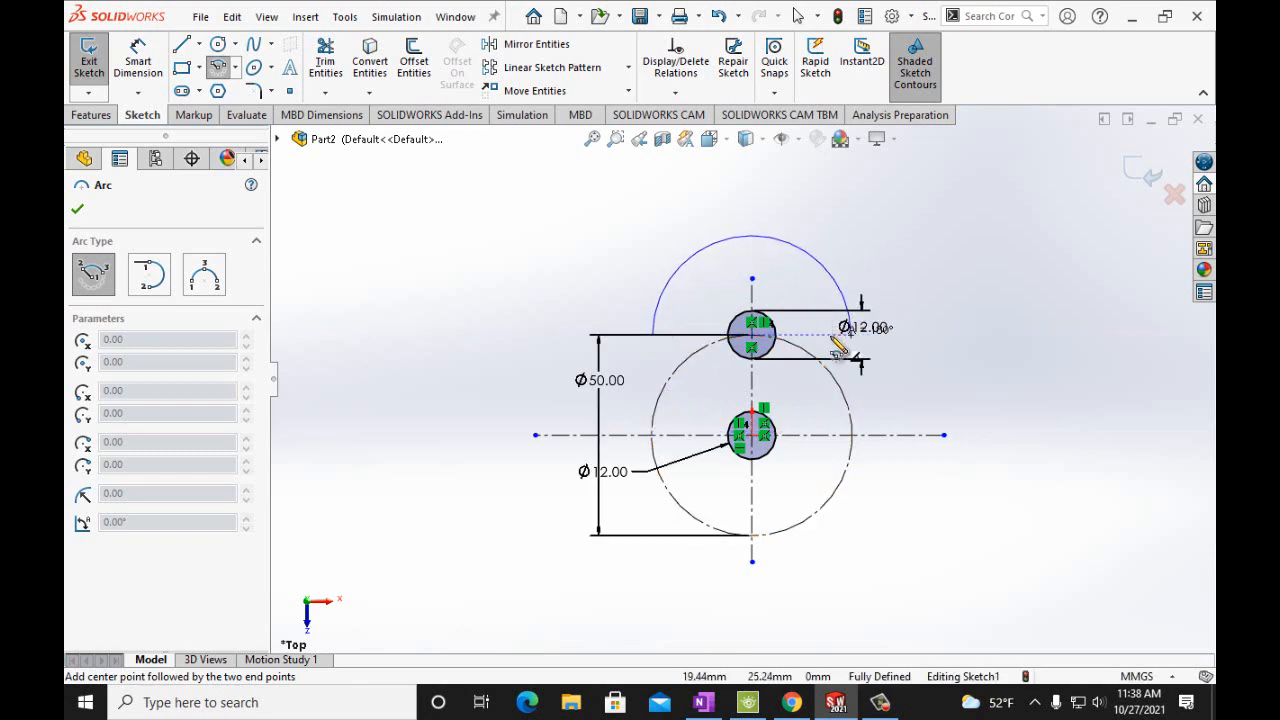
click(846, 336)
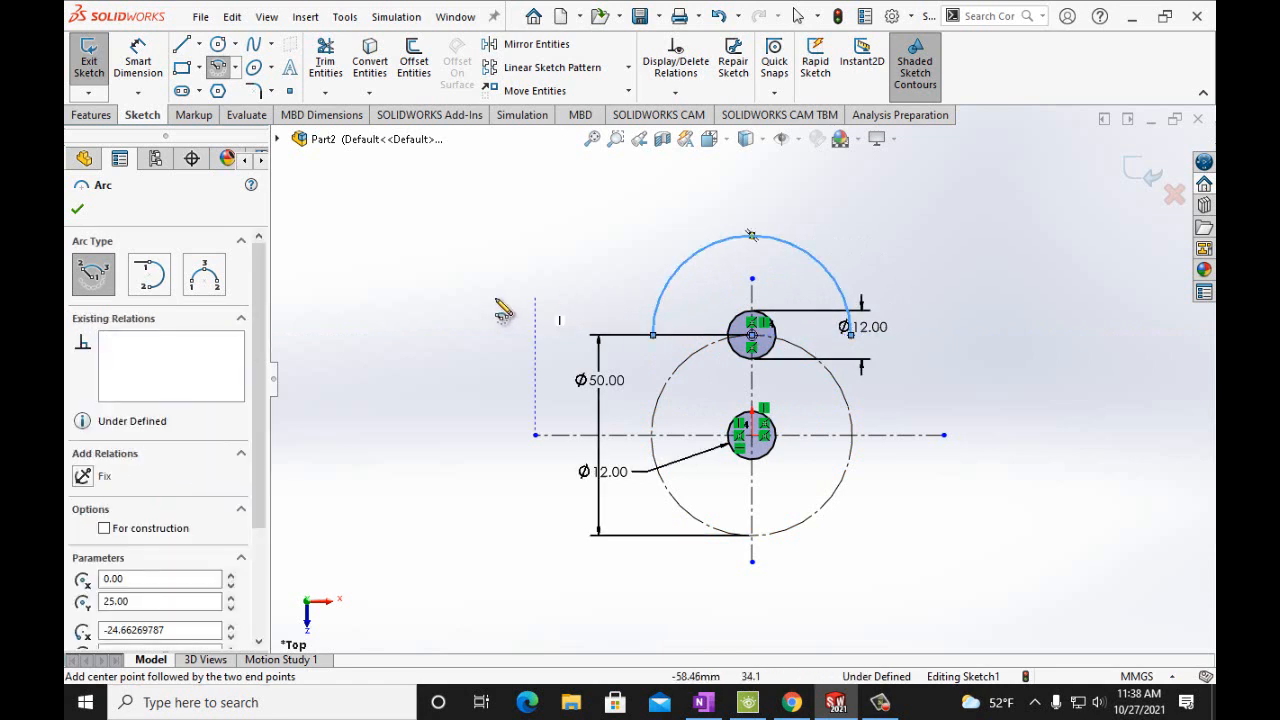
click(78, 211)
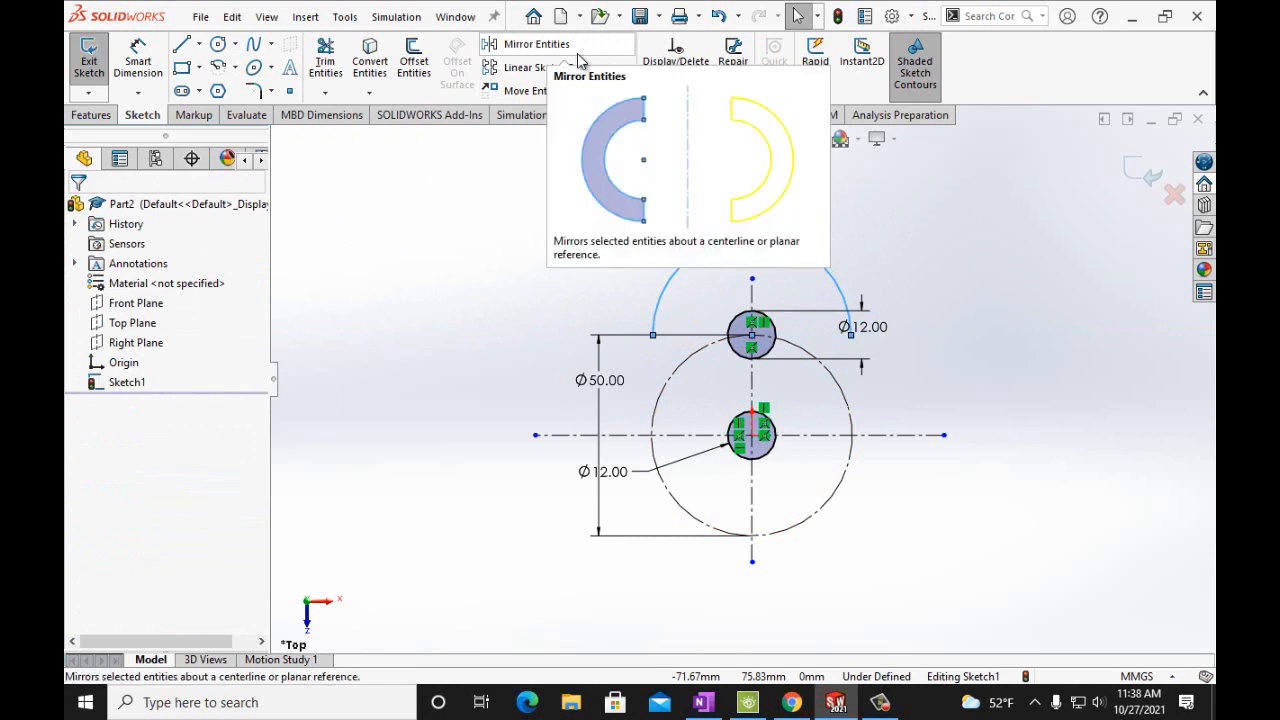
Create a circular sketch pattern of the large arc and the upper small circle around the origin with 4 equally spaced instances over 360°
click(628, 67)
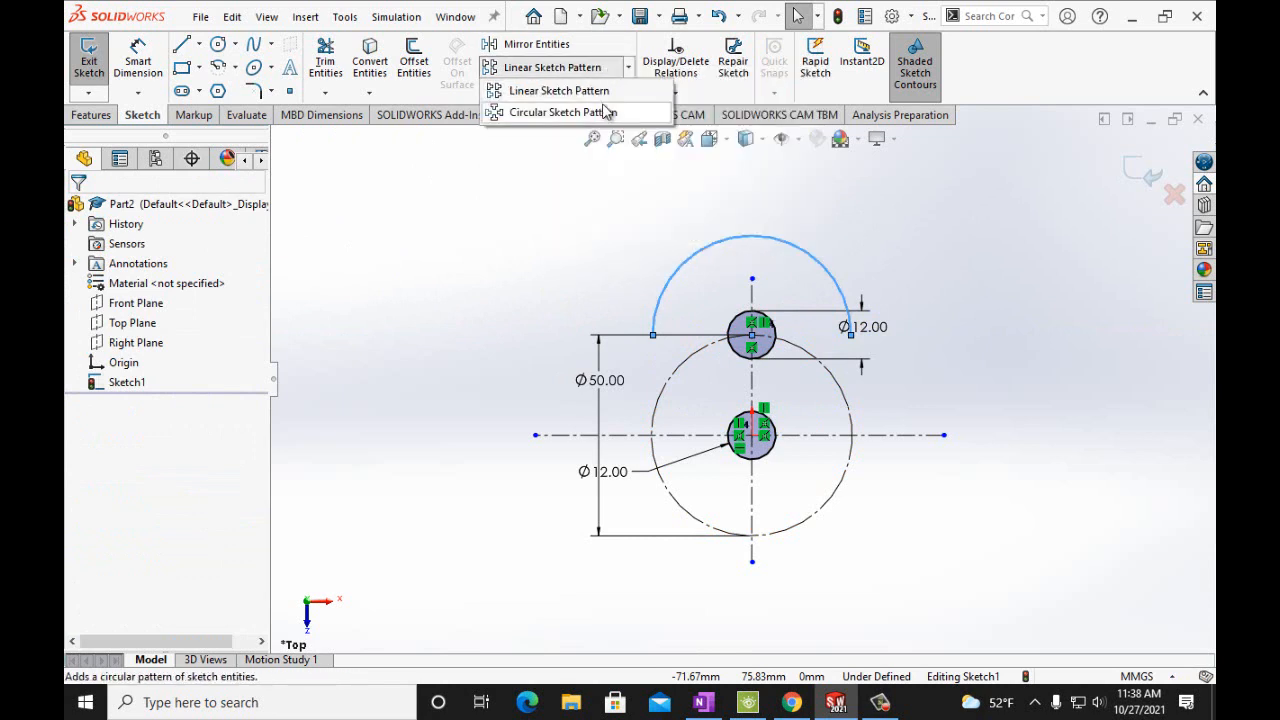
click(606, 112)
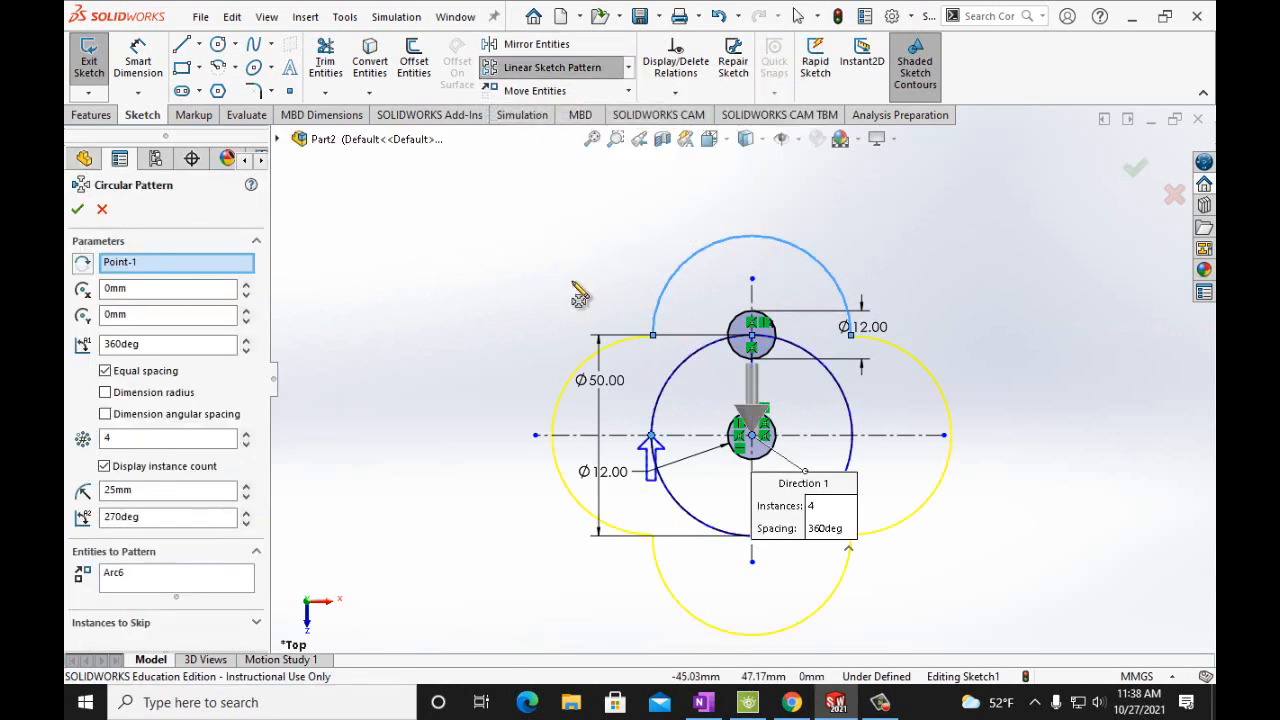
click(734, 324)
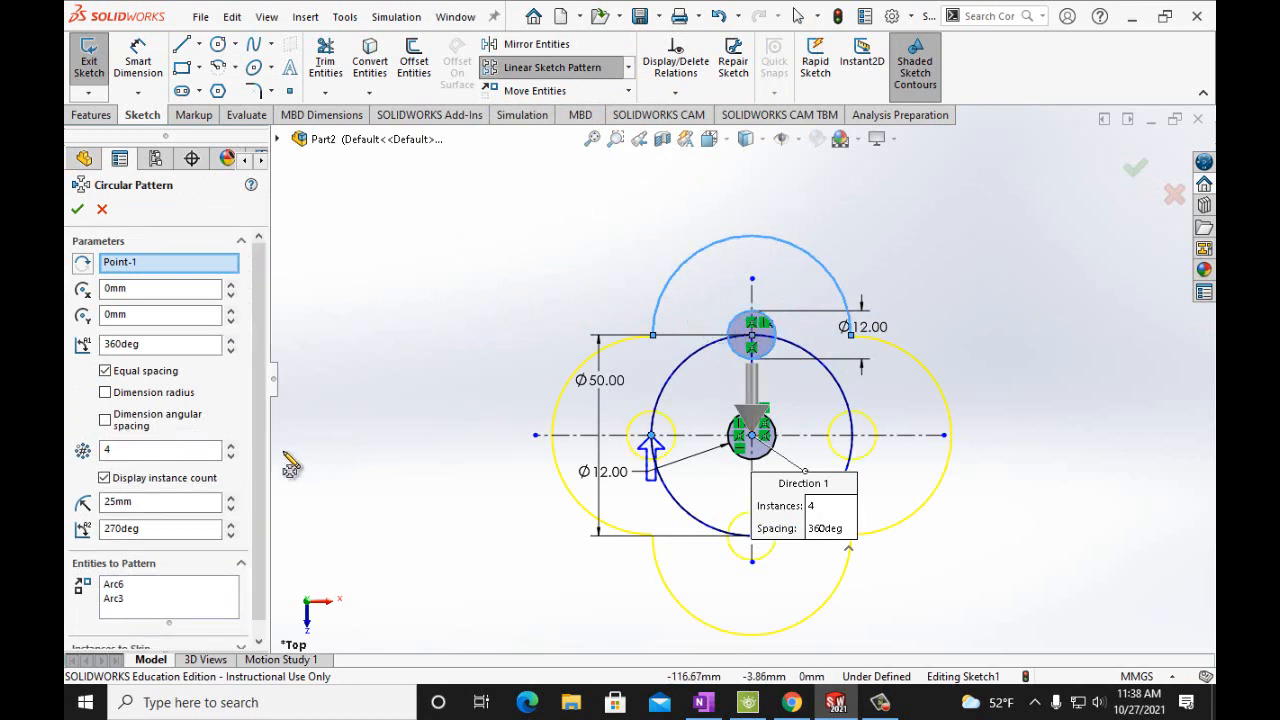
click(77, 209)
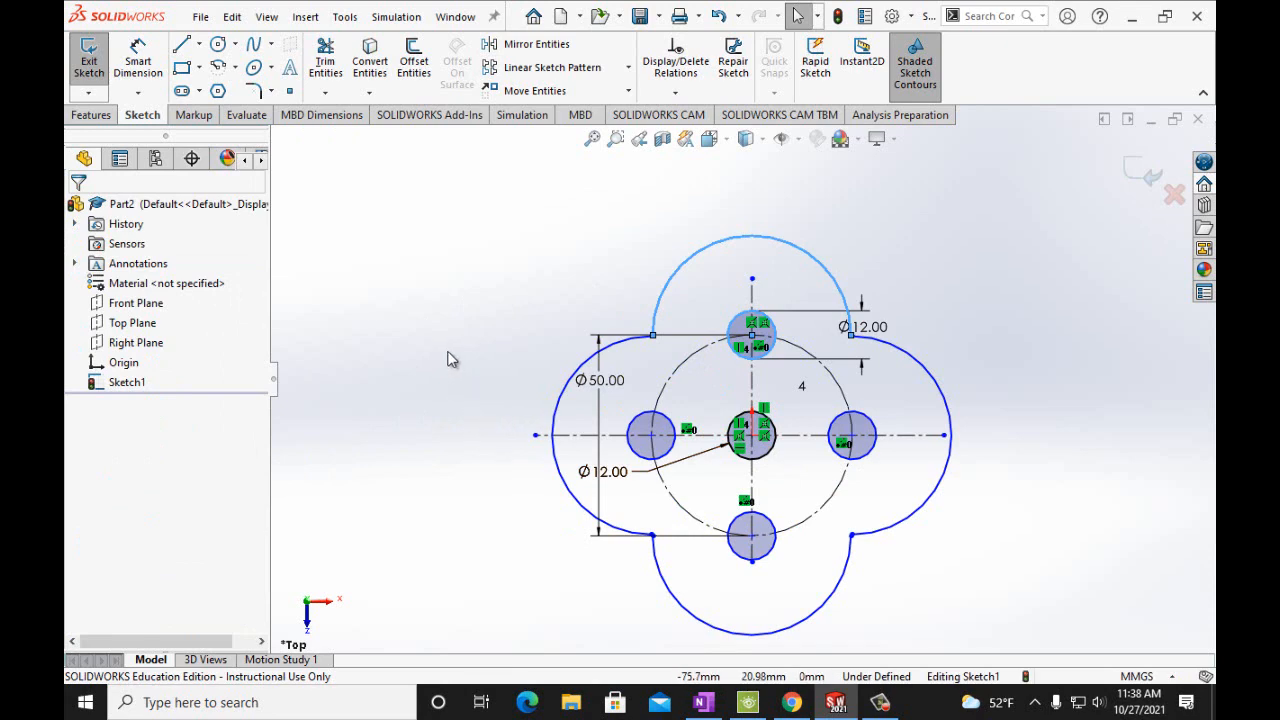
Examine the junctions where the endpoints of neighbouring lobe arcs come together
scroll(656, 541, down, 8)
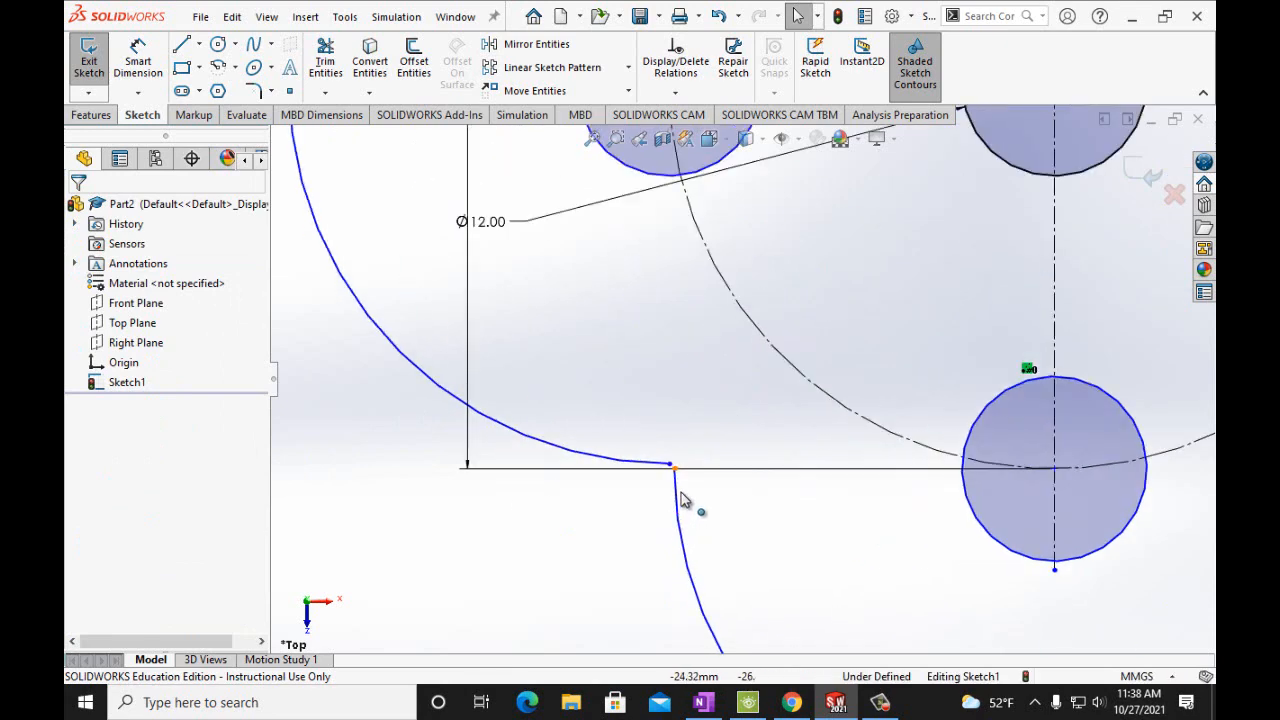
scroll(688, 480, up, 8)
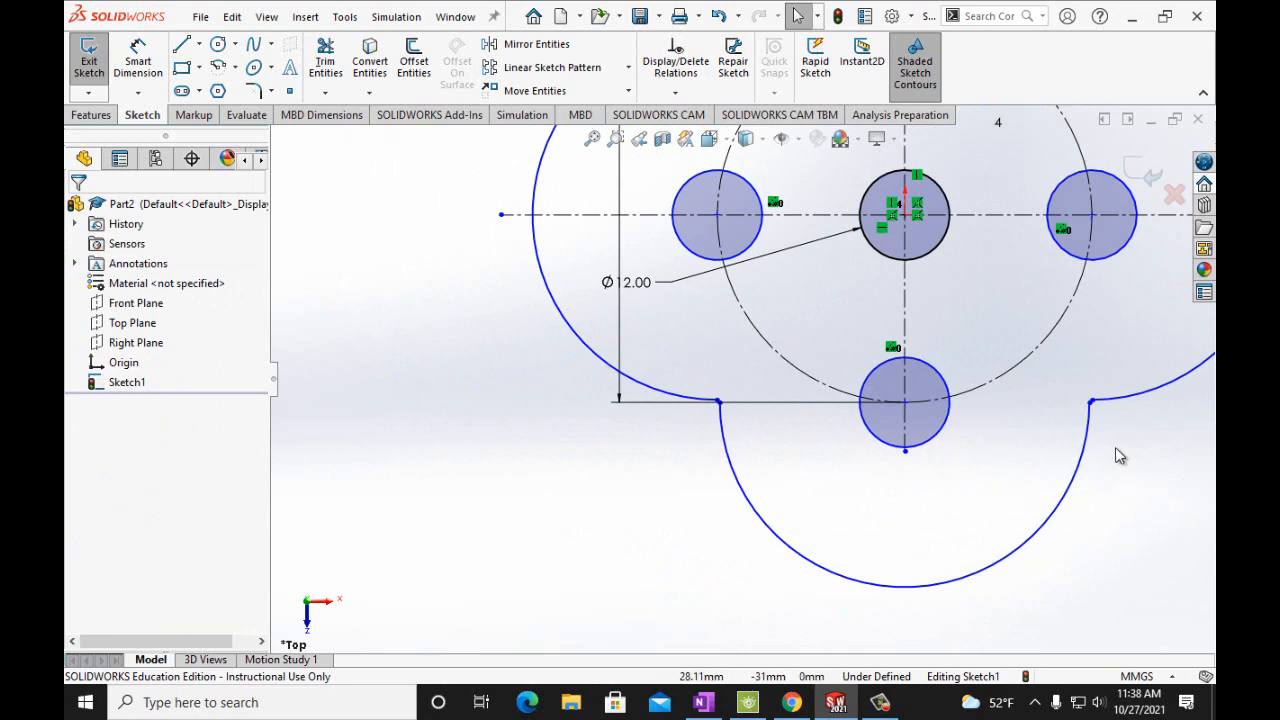
scroll(1100, 430, down, 3)
scroll(1074, 412, up, 8)
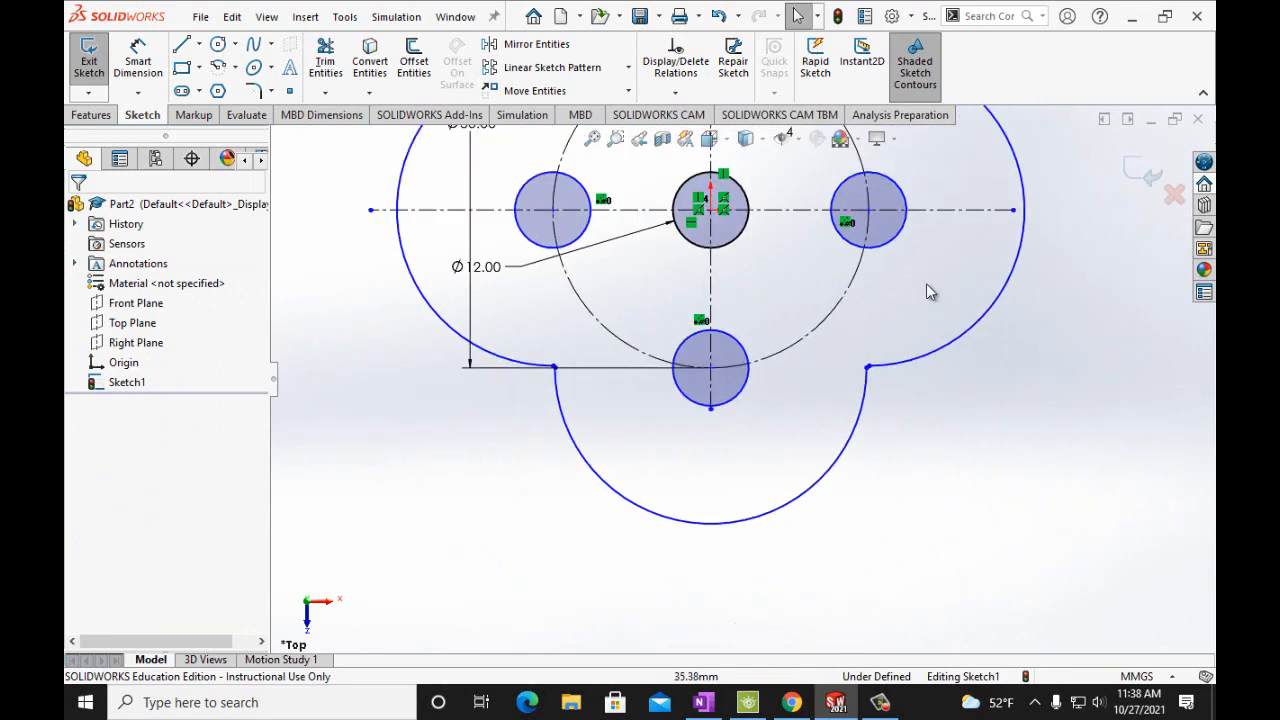
scroll(845, 146, down, 8)
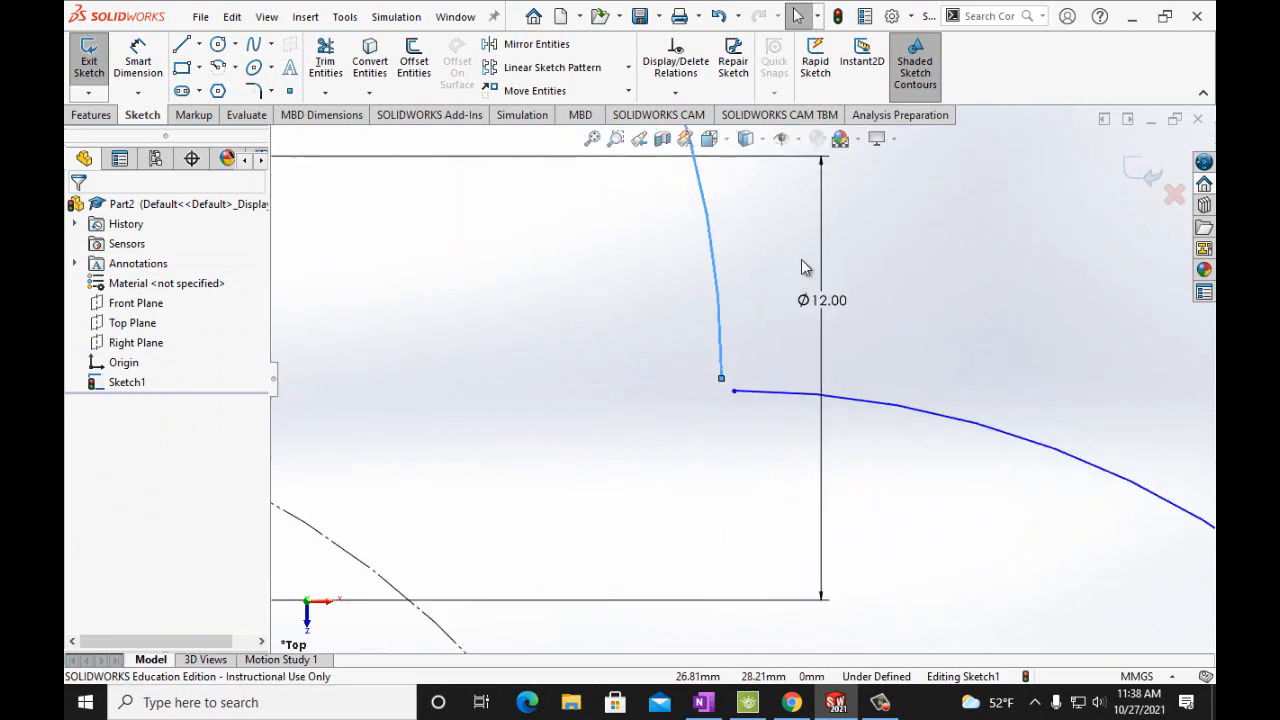
scroll(749, 354, up, 8)
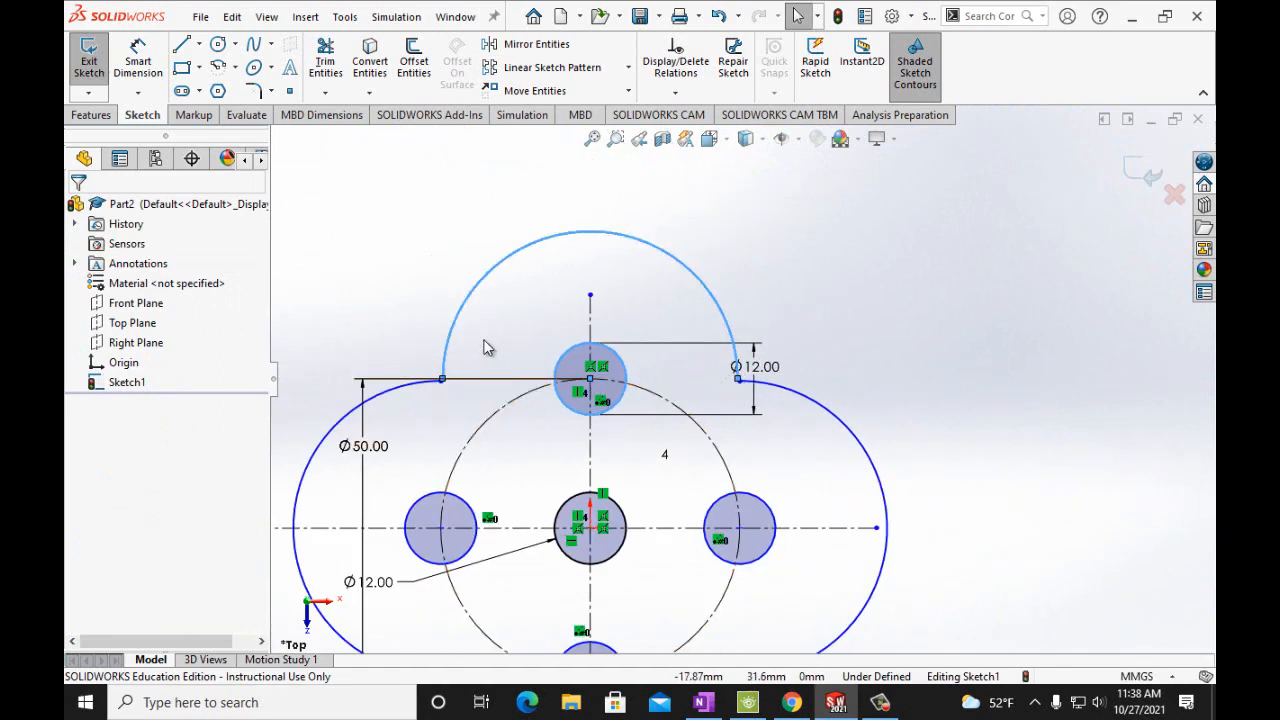
click(255, 91)
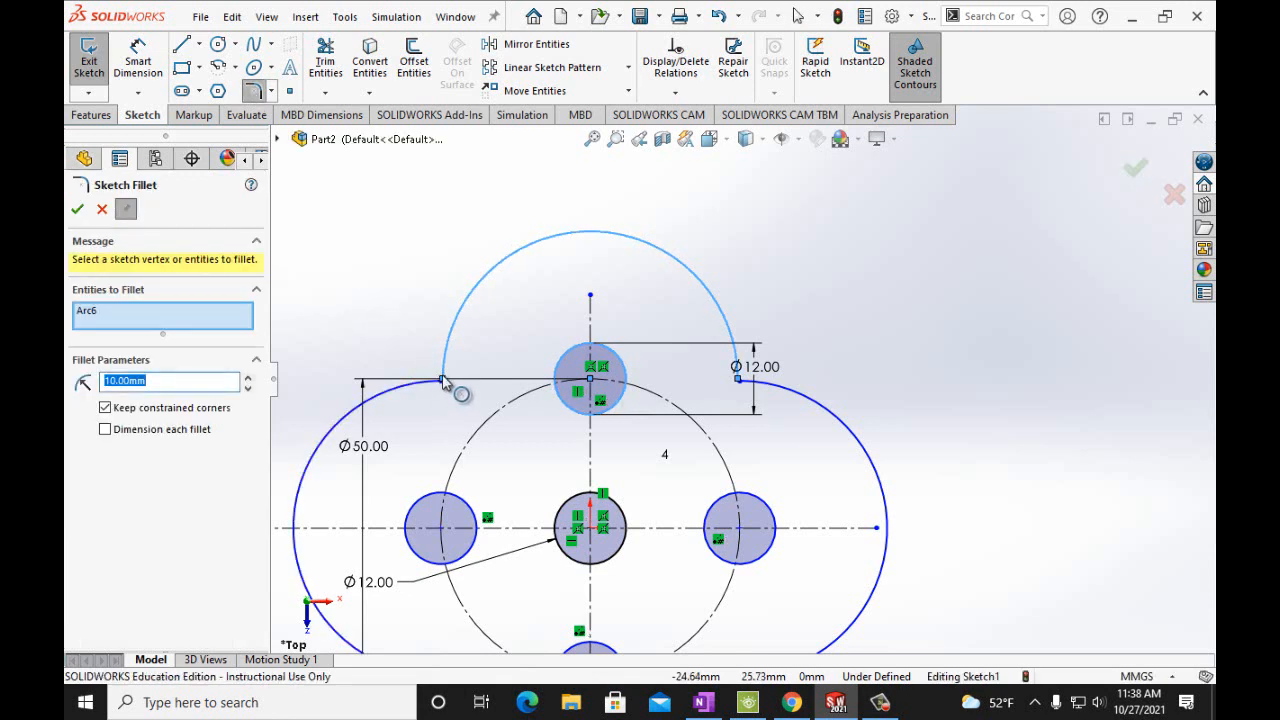
right_click(100, 316)
click(140, 345)
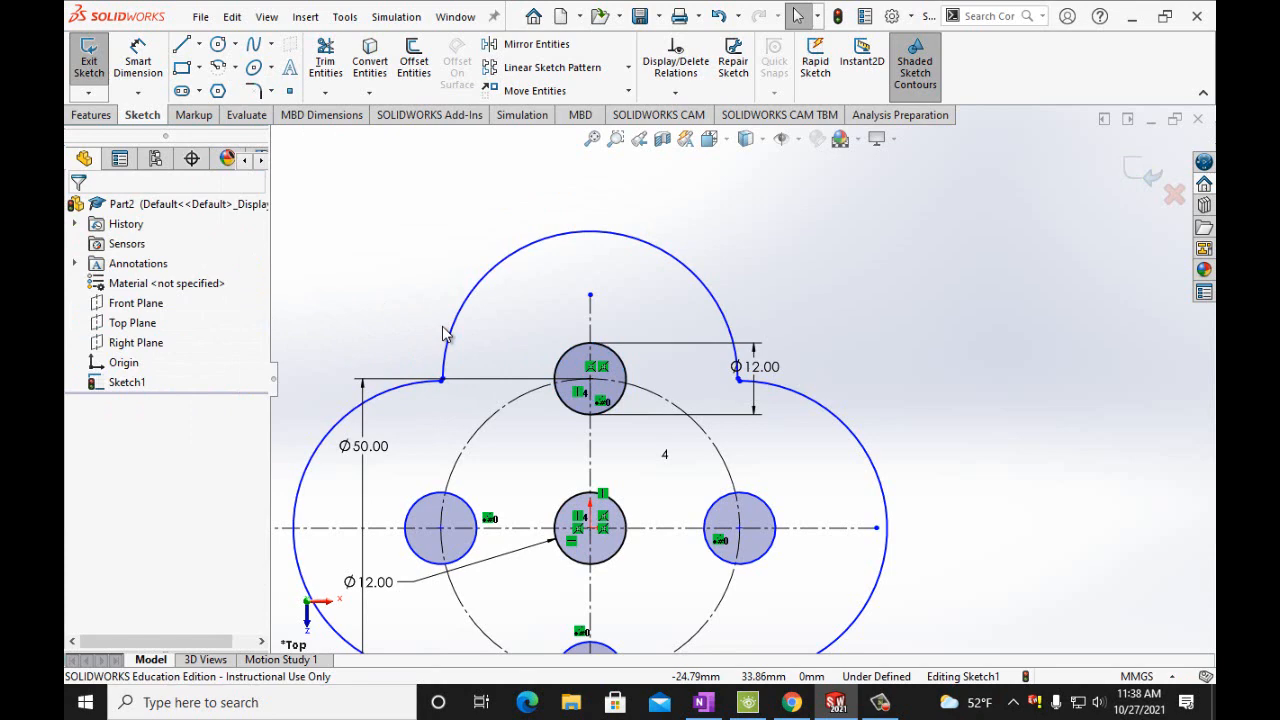
Bridge the gap between the upper and left lobe arcs with a small tangent arc joining their endpoints
scroll(449, 390, down, 6)
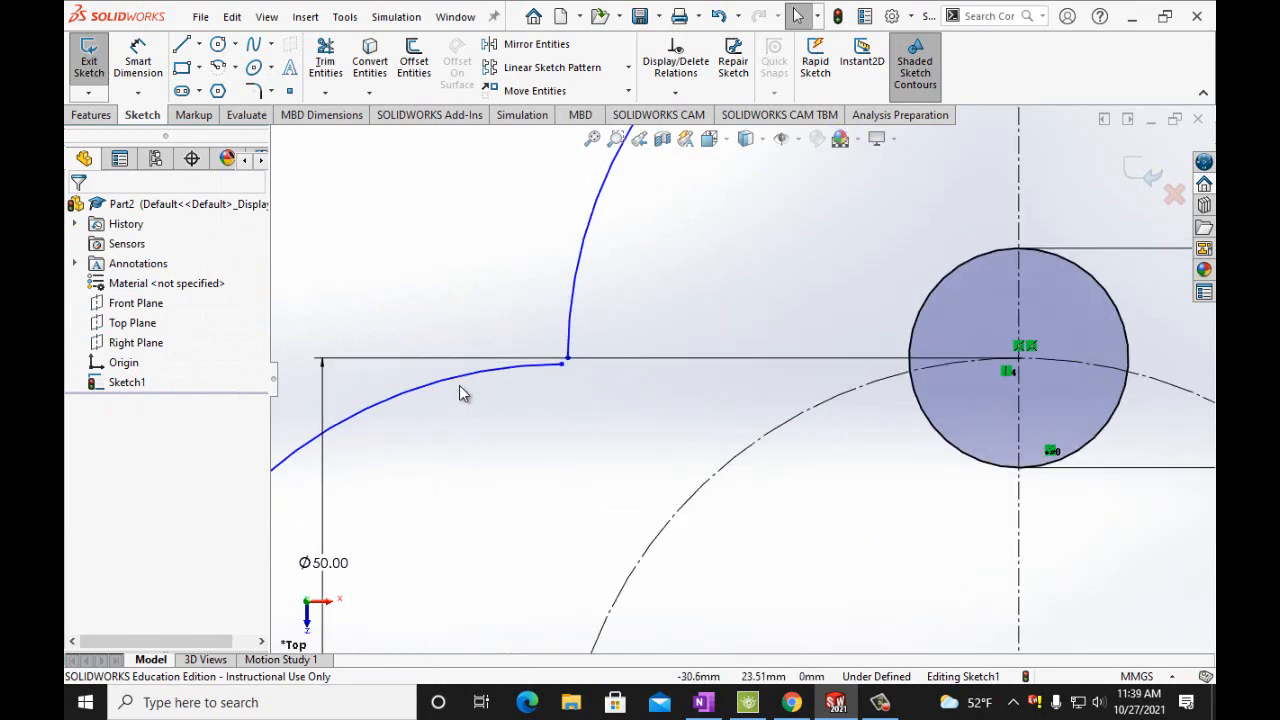
click(234, 68)
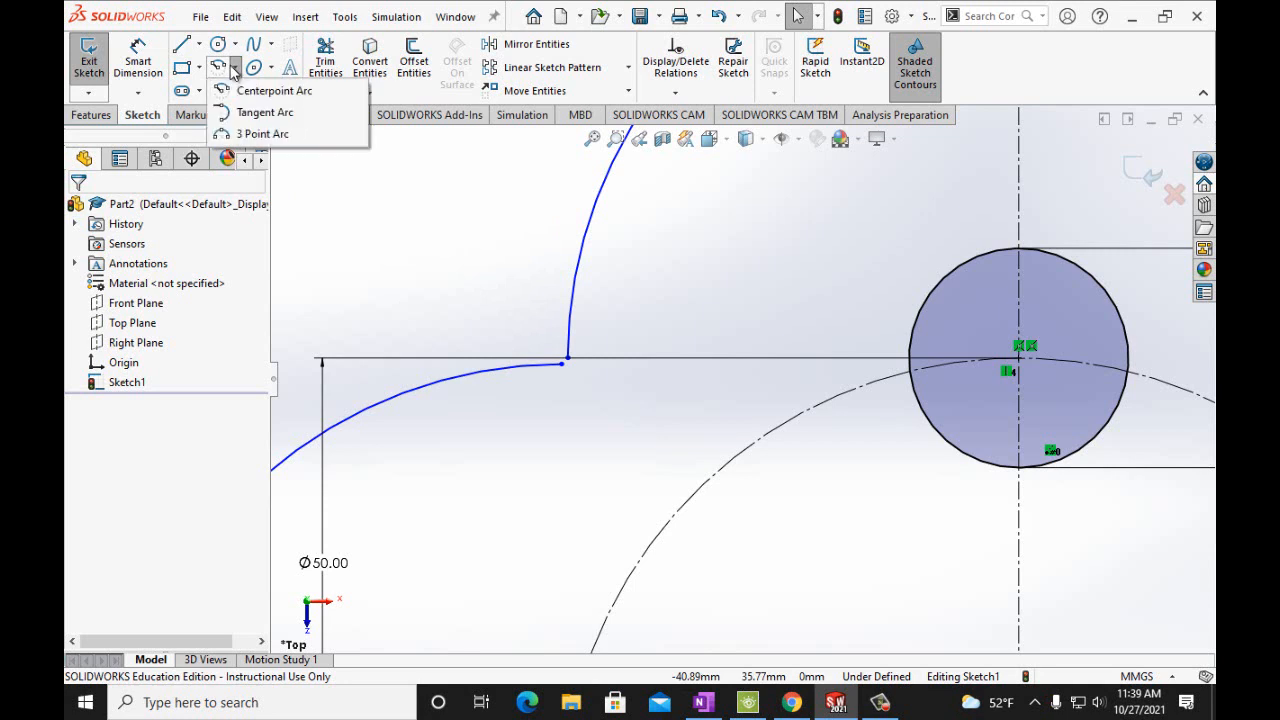
click(230, 111)
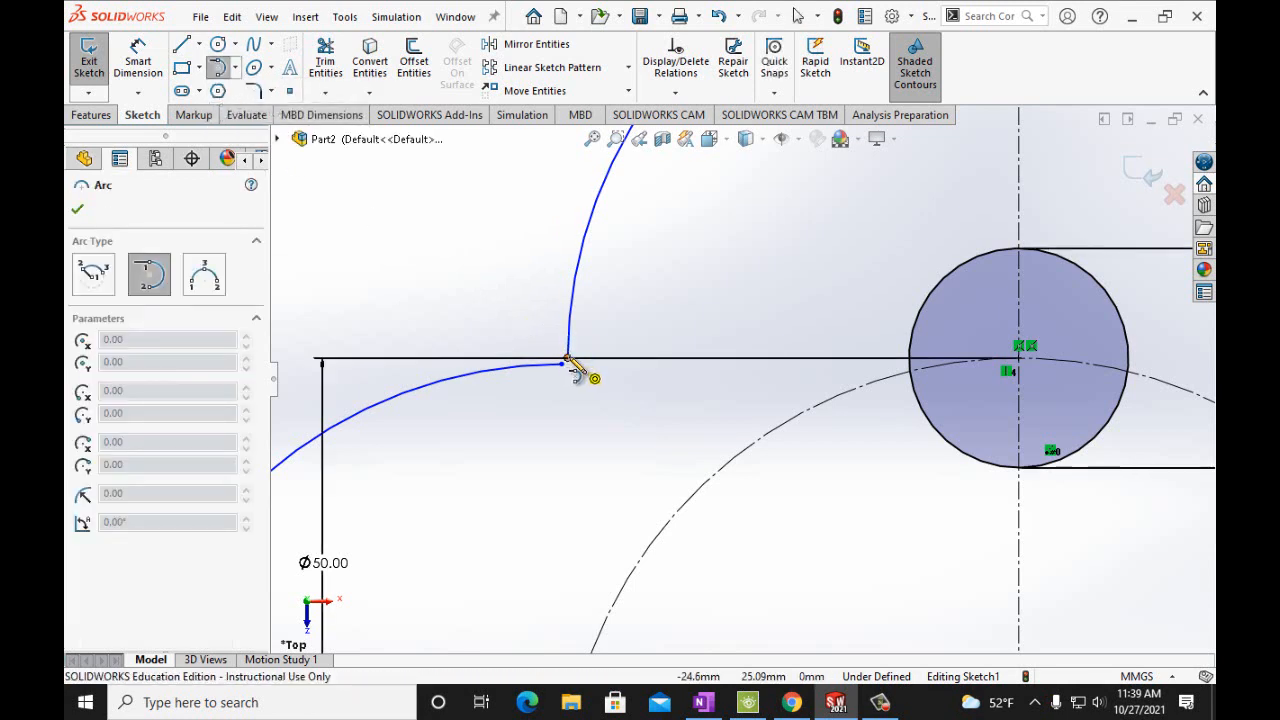
click(565, 360)
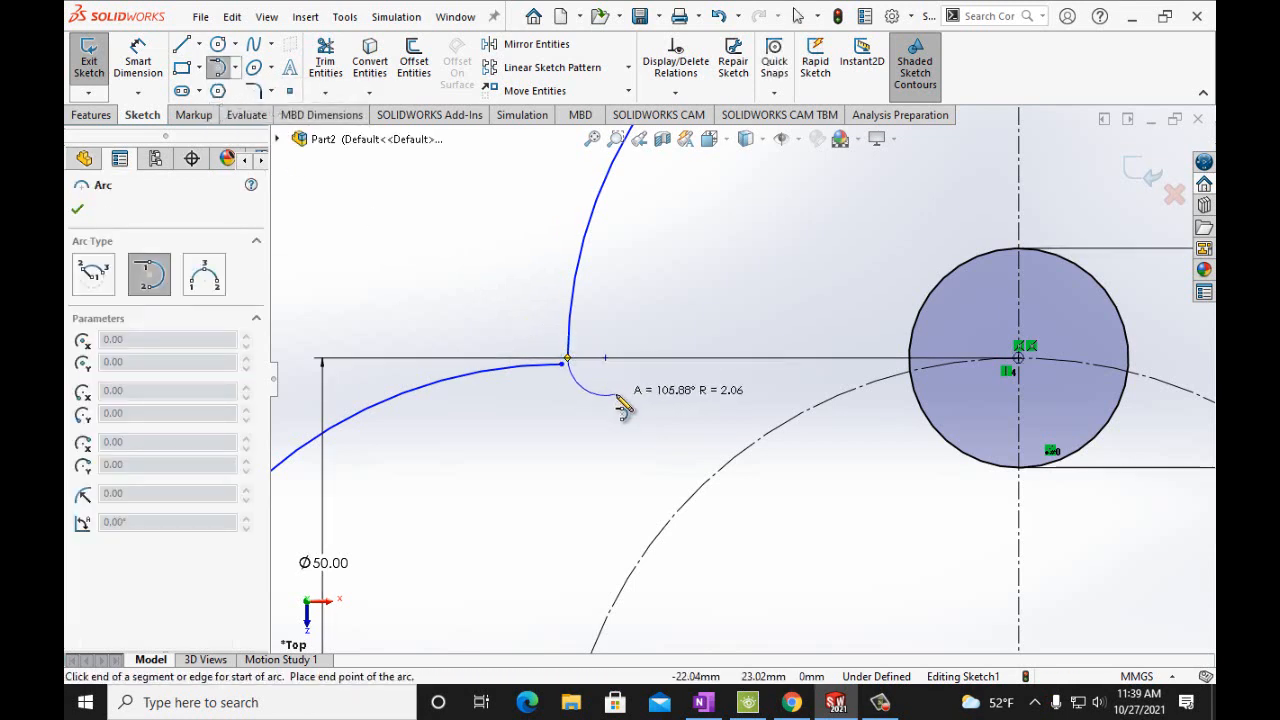
click(561, 365)
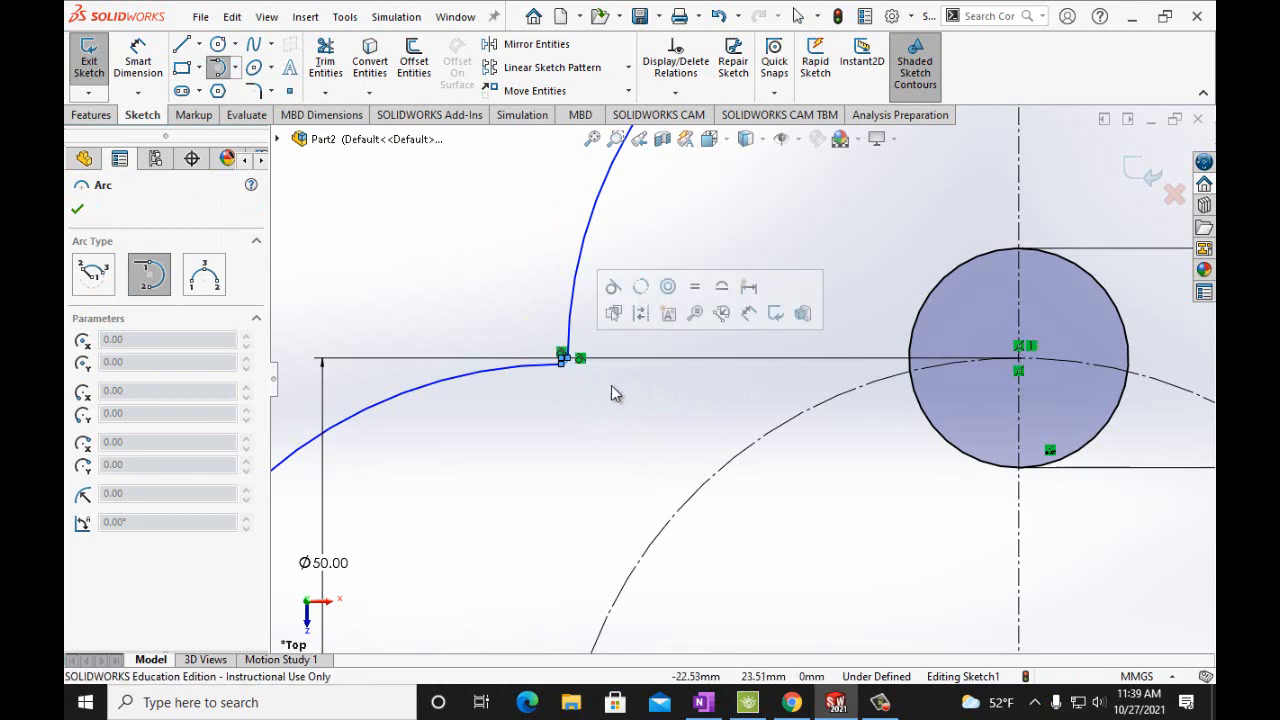
Join the upper and right lobe arcs with a 90° tangent arc of about 0.34 mm radius
scroll(1118, 460, up, 4)
scroll(1093, 372, down, 4)
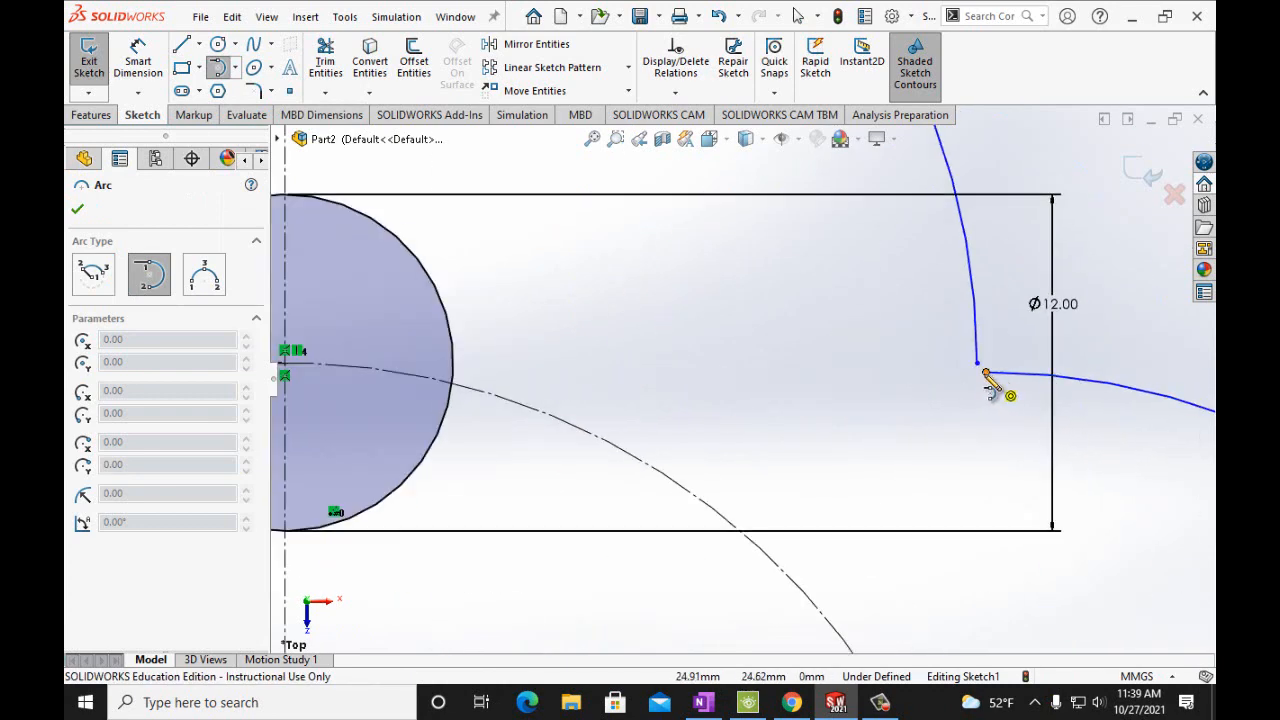
click(1093, 370)
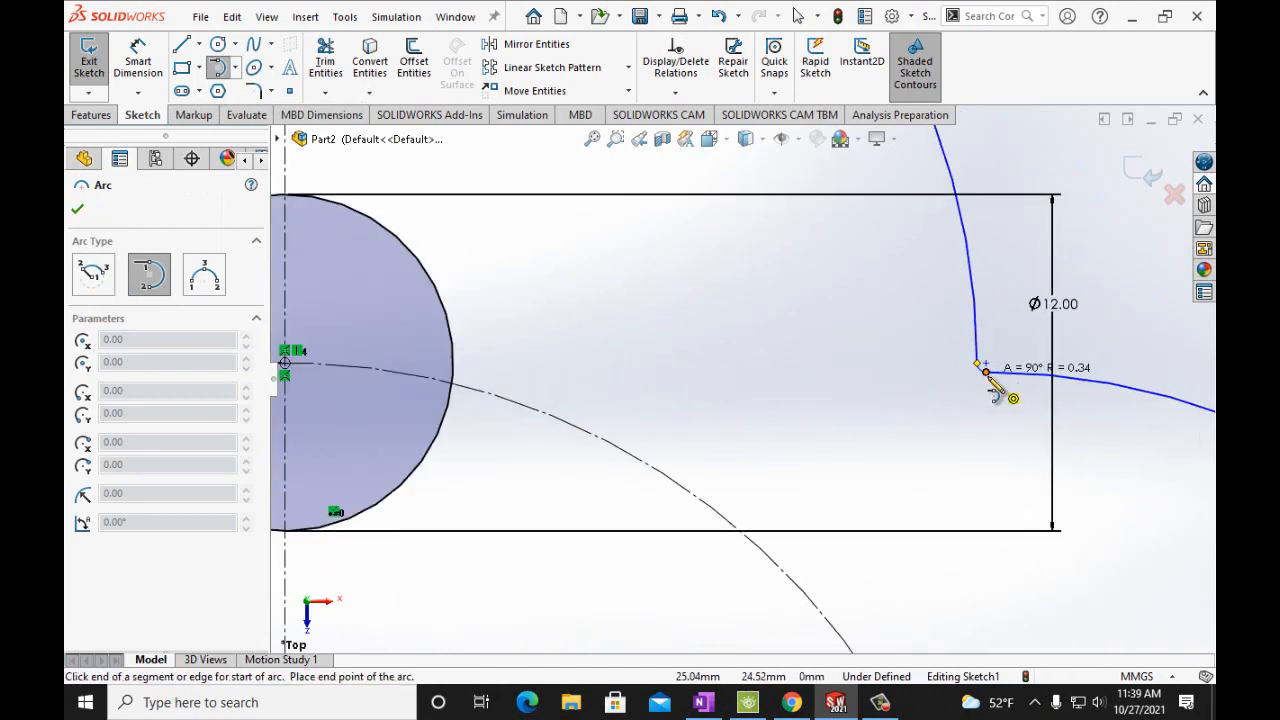
click(986, 372)
Close the gap between the right and lower lobe arcs with a 90° tangent arc of about 0.34 mm radius
scroll(940, 458, up, 6)
scroll(841, 604, down, 1)
scroll(845, 615, up, 1)
scroll(757, 574, down, 1)
scroll(749, 494, down, 2)
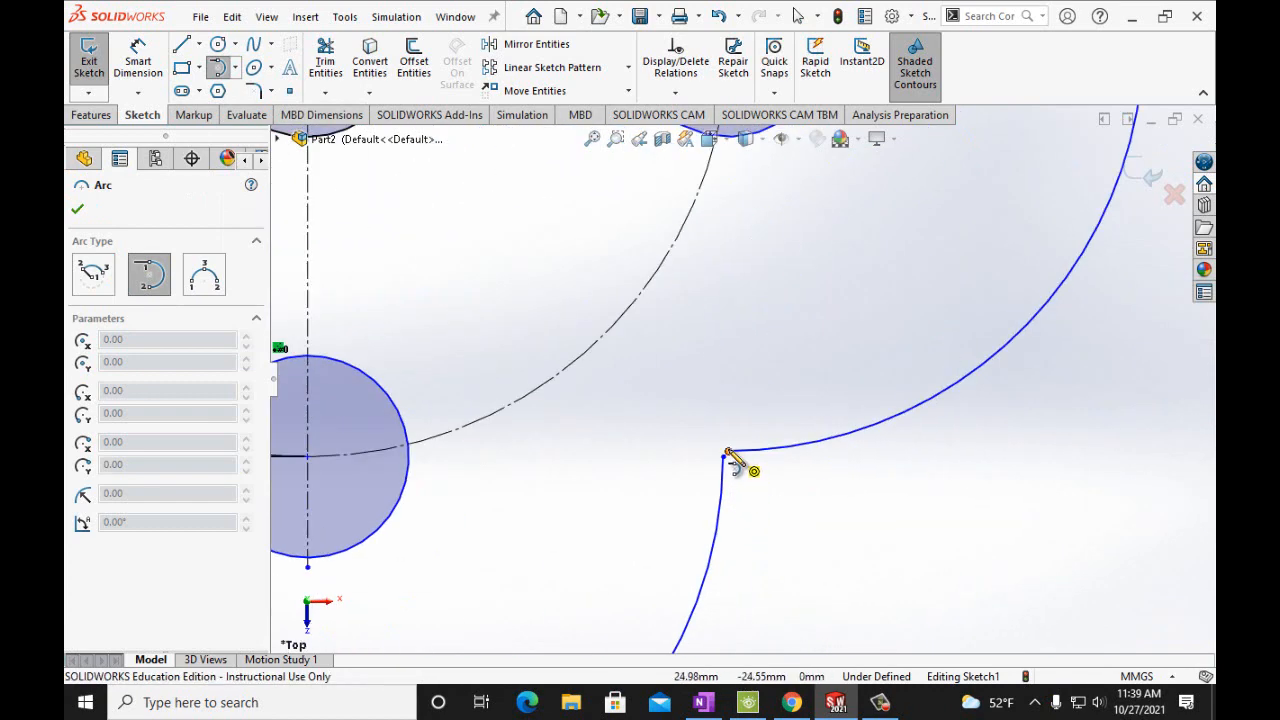
click(726, 456)
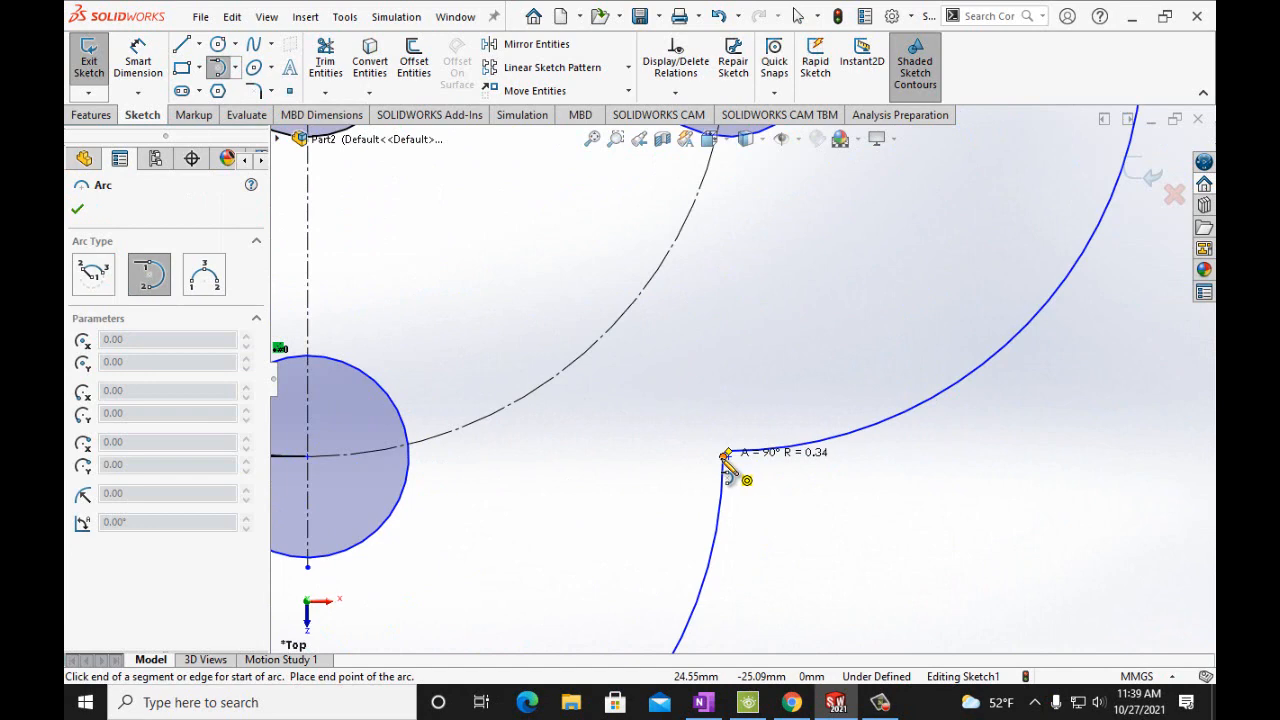
click(730, 452)
scroll(732, 462, up, 3)
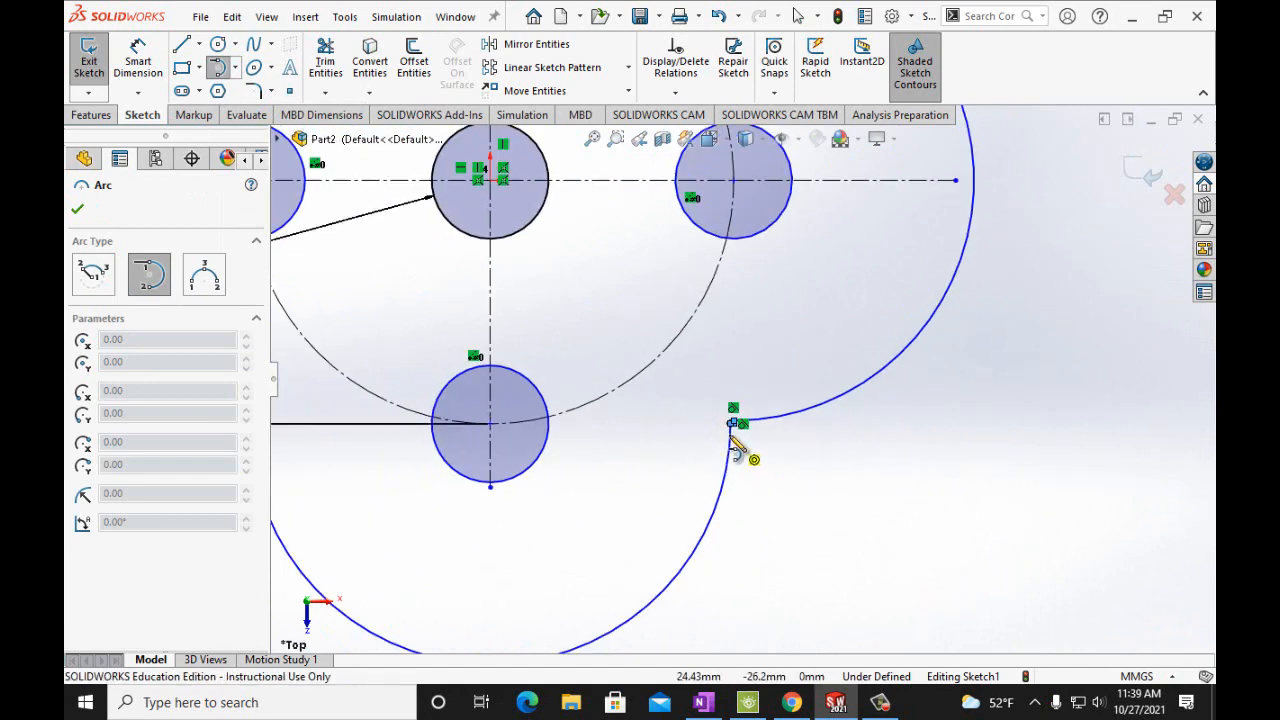
Connect the left and lower lobe arcs with a 90° tangent arc of about 0.34 mm radius, closing the outer profile
scroll(745, 420, down, 6)
scroll(343, 446, up, 5)
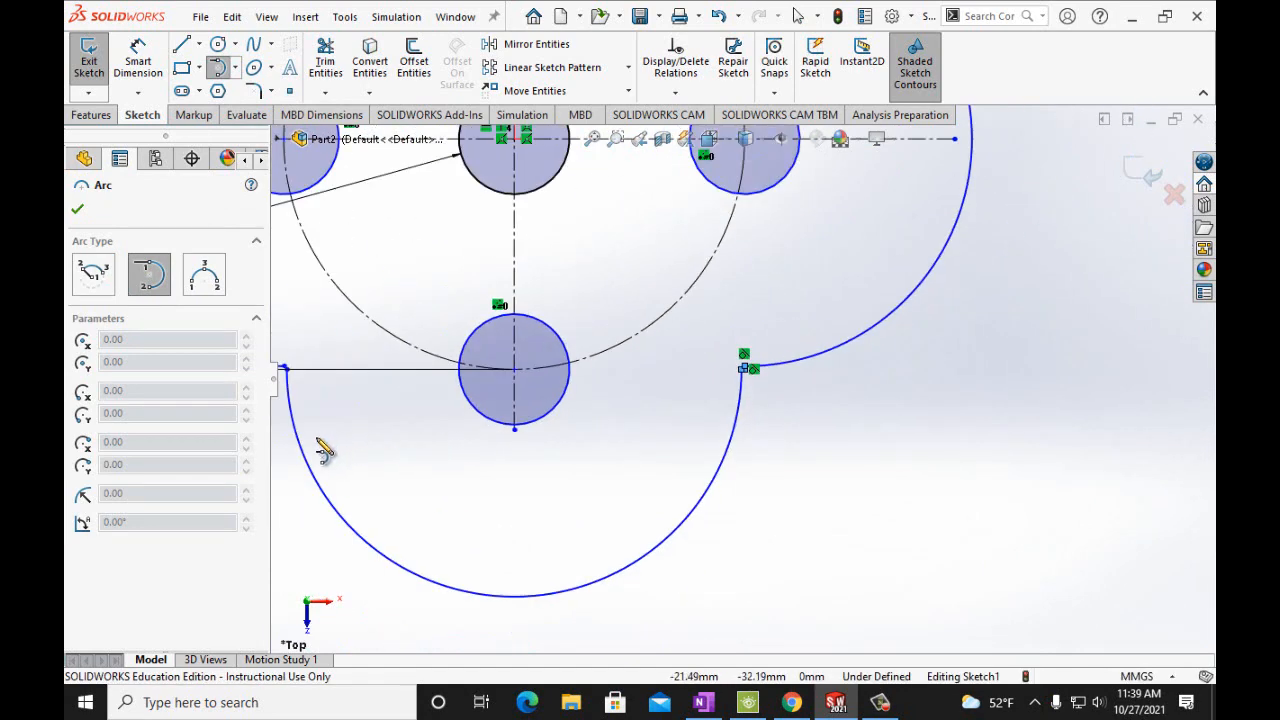
scroll(313, 385, down, 6)
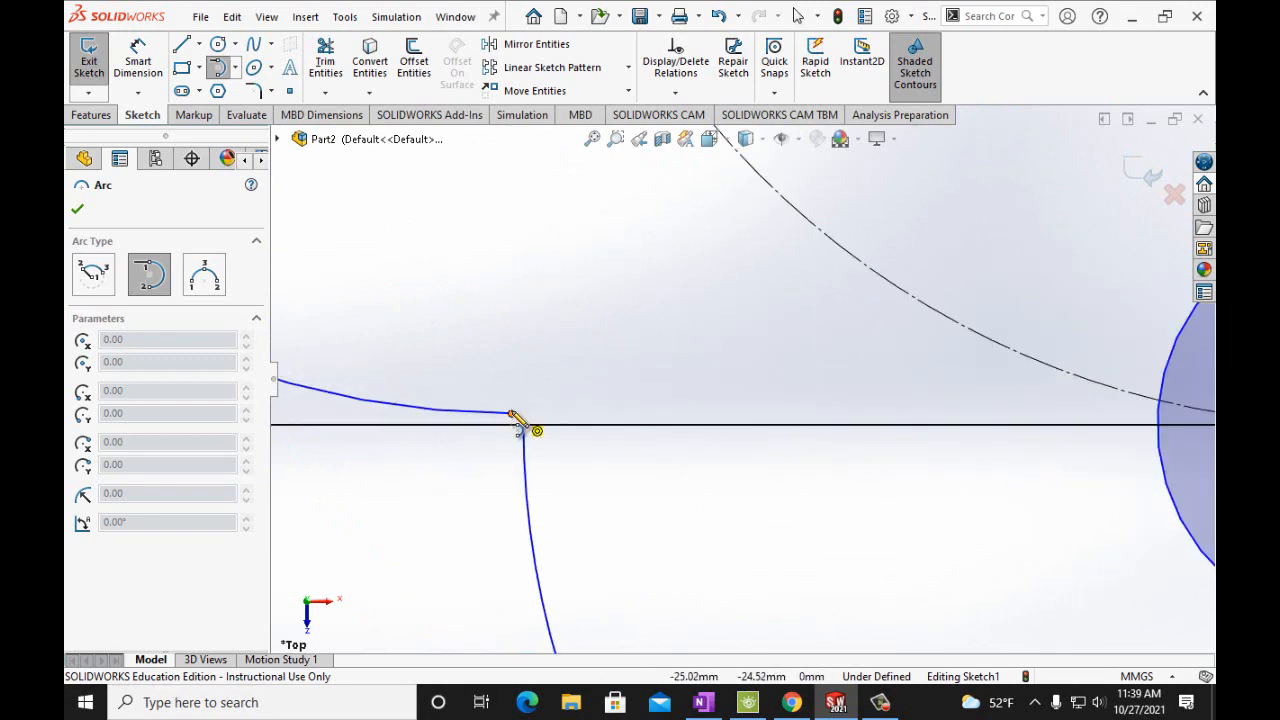
click(512, 413)
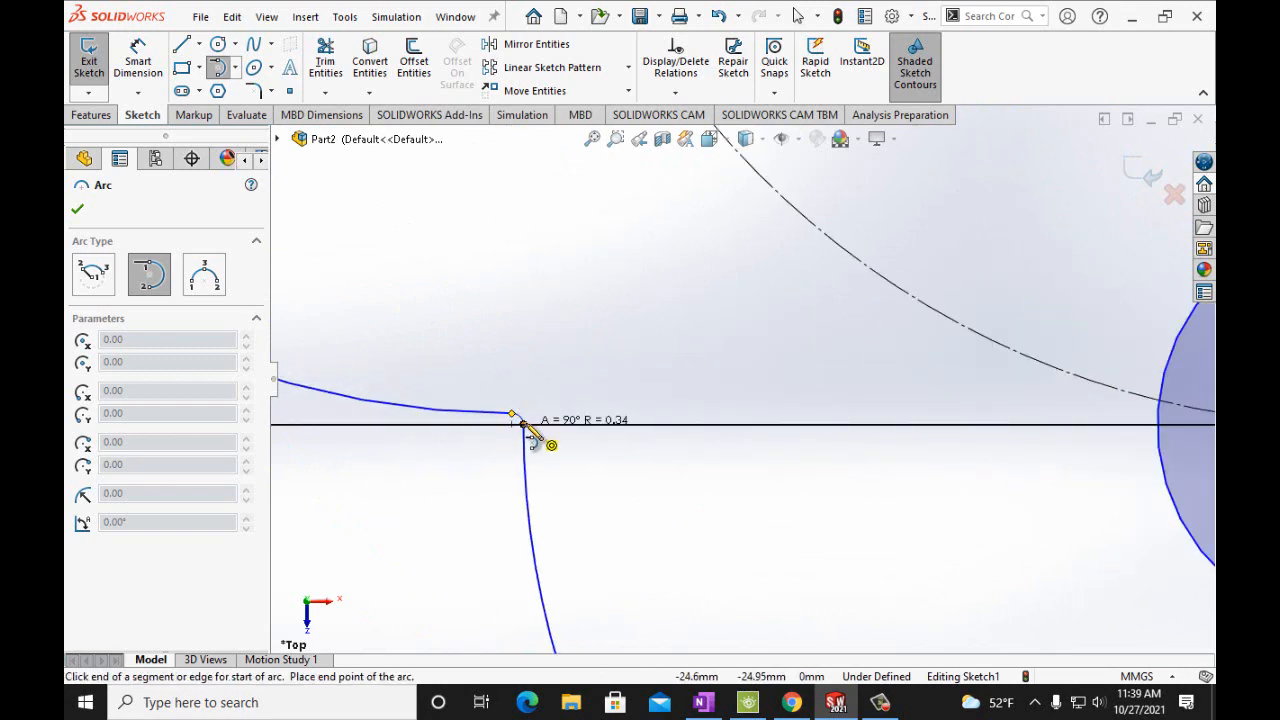
click(523, 424)
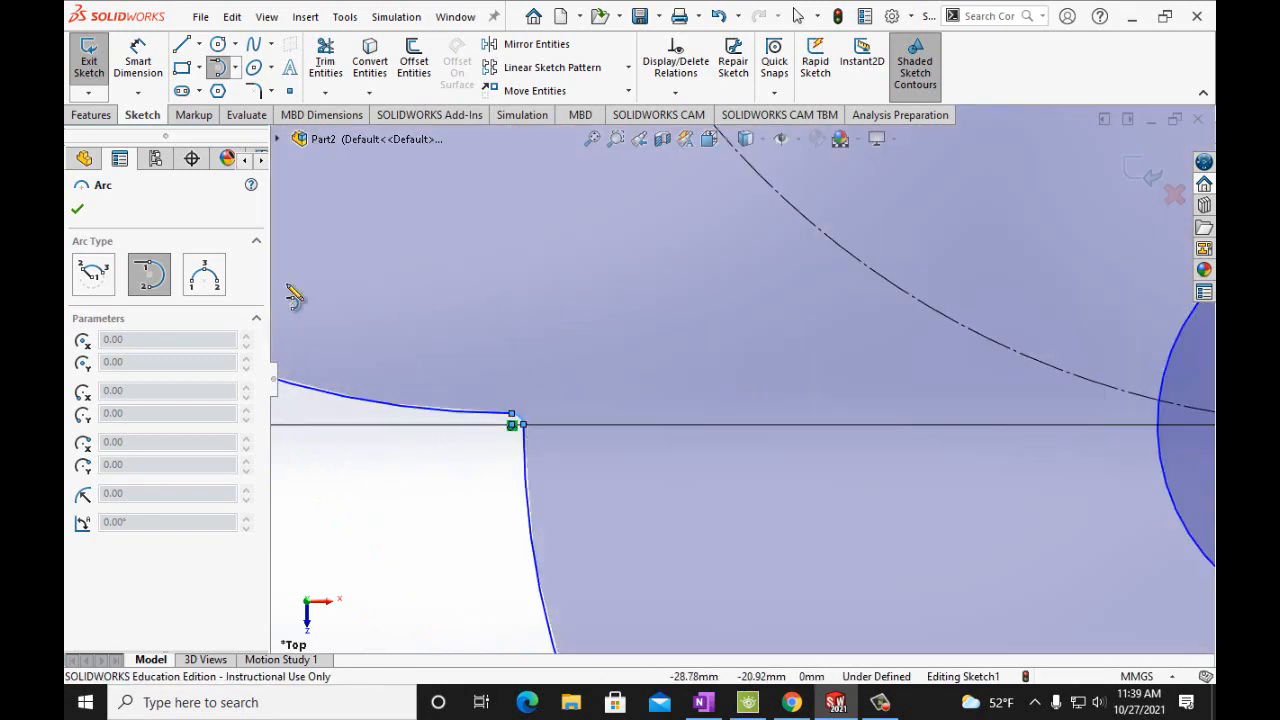
click(79, 207)
Dimension the radius of the connecting arc between the left and lower lobes as 10 mm
key(d)
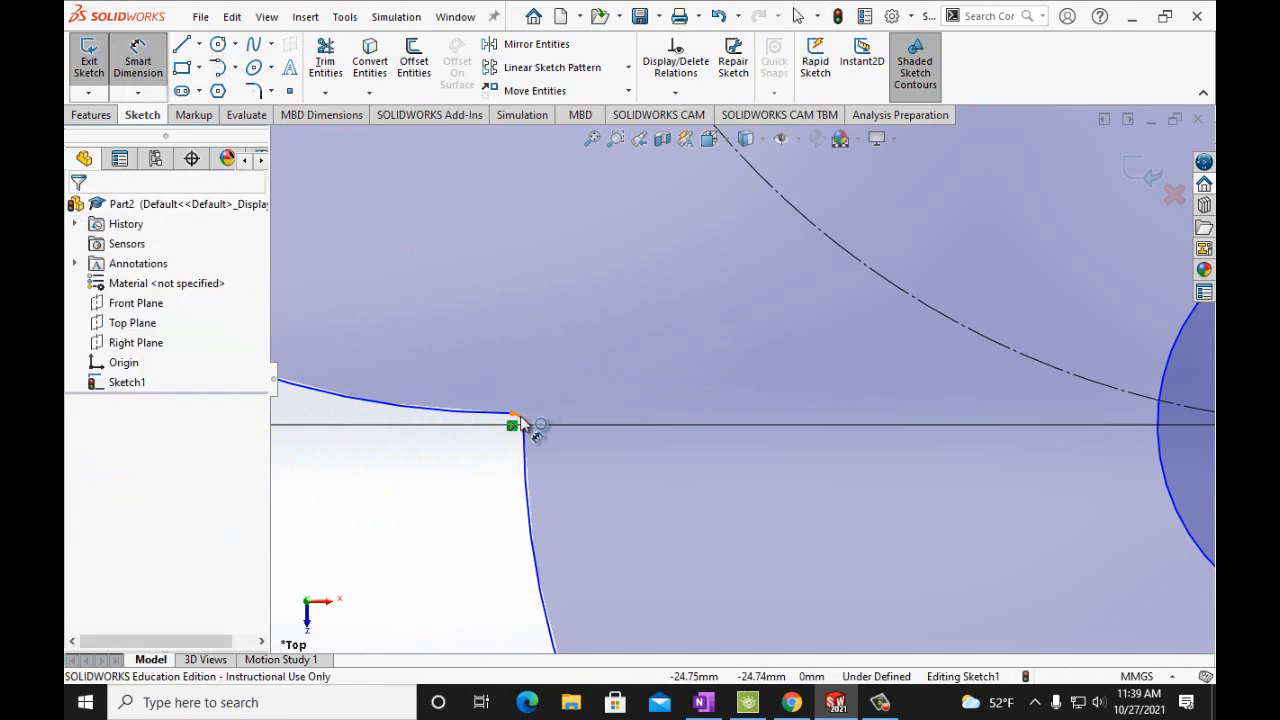
click(518, 418)
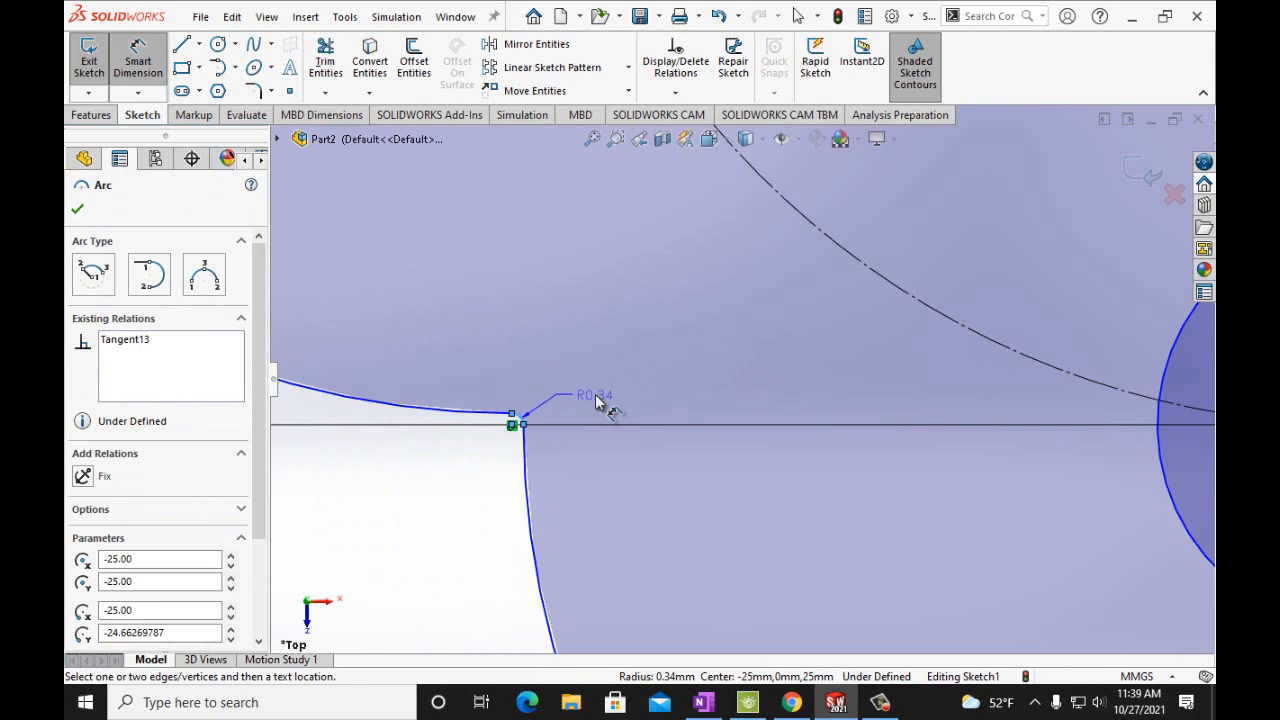
click(597, 400)
text(10mm)
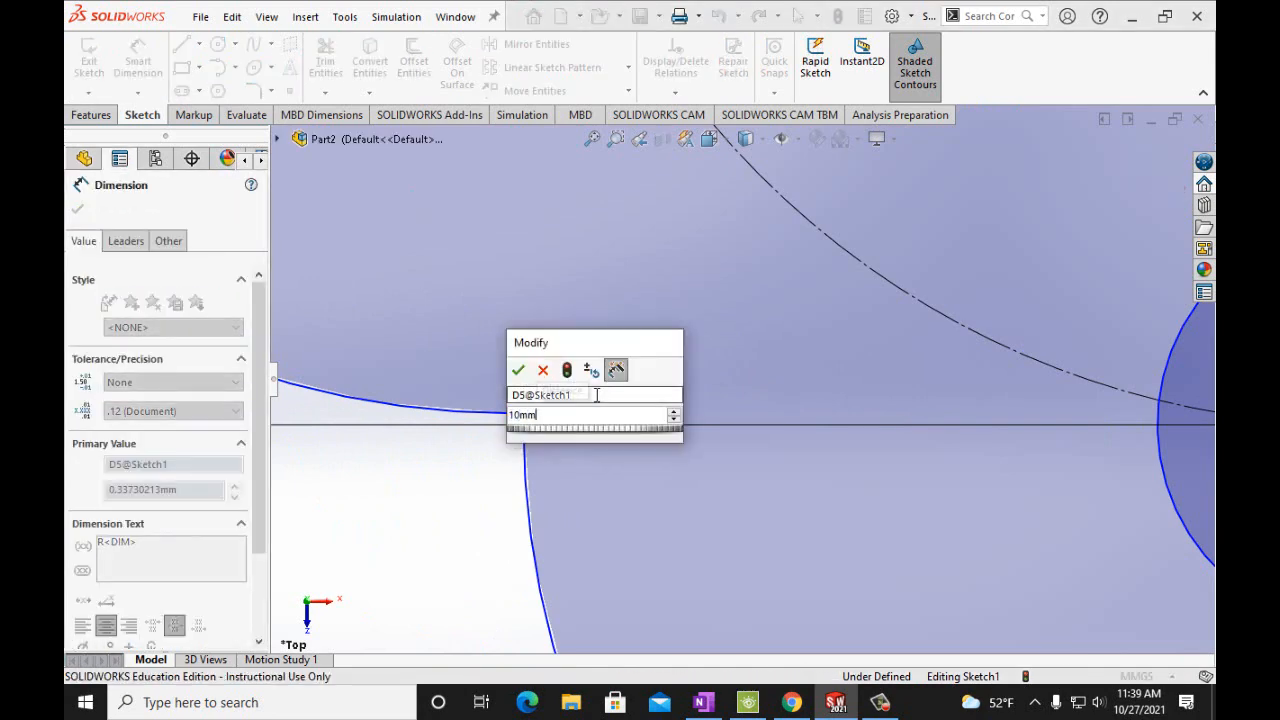
click(519, 372)
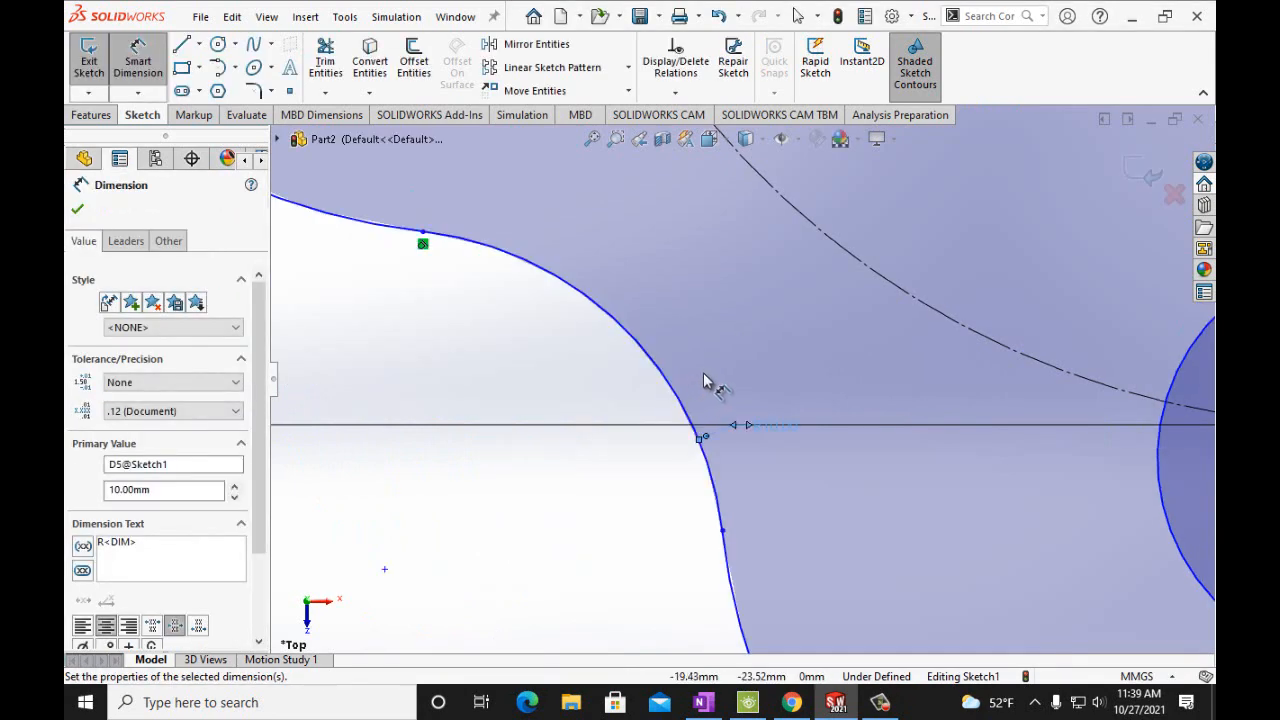
scroll(705, 205, up, 1)
scroll(705, 205, up, 3)
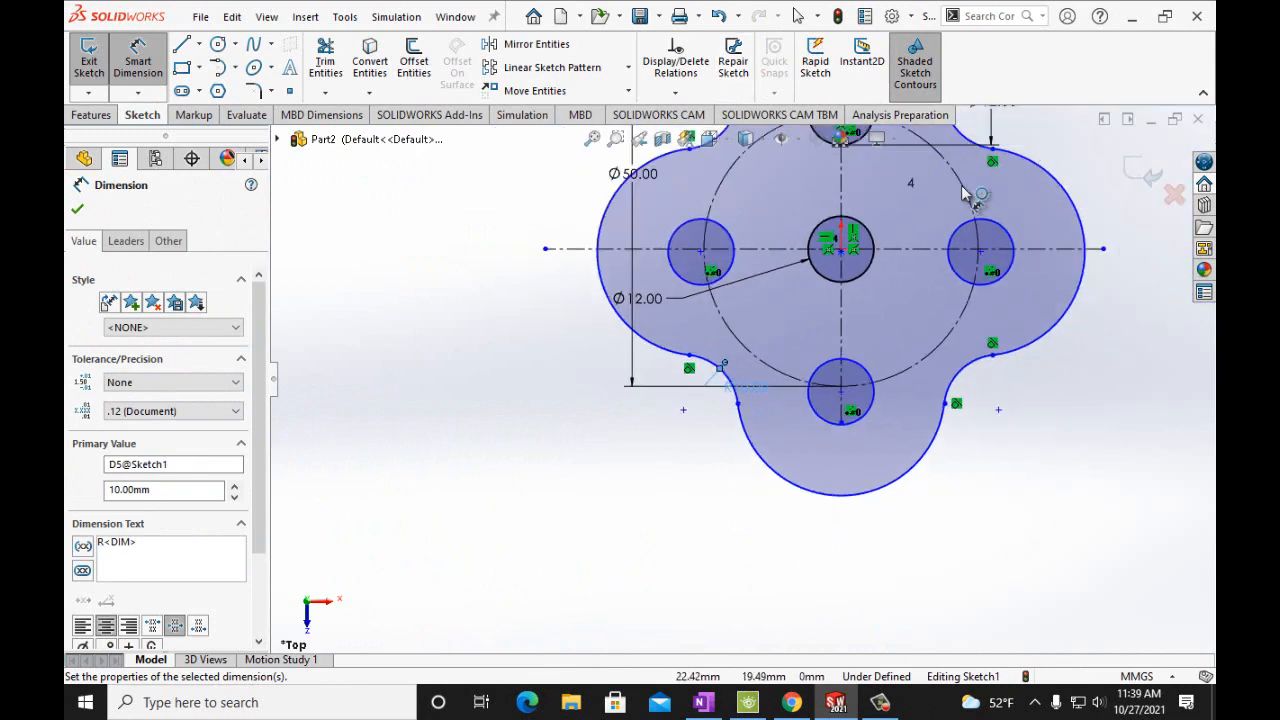
Finish dimensioning the four-lobed sketch and start a blind Boss-Extrude from it
scroll(885, 250, up, 1)
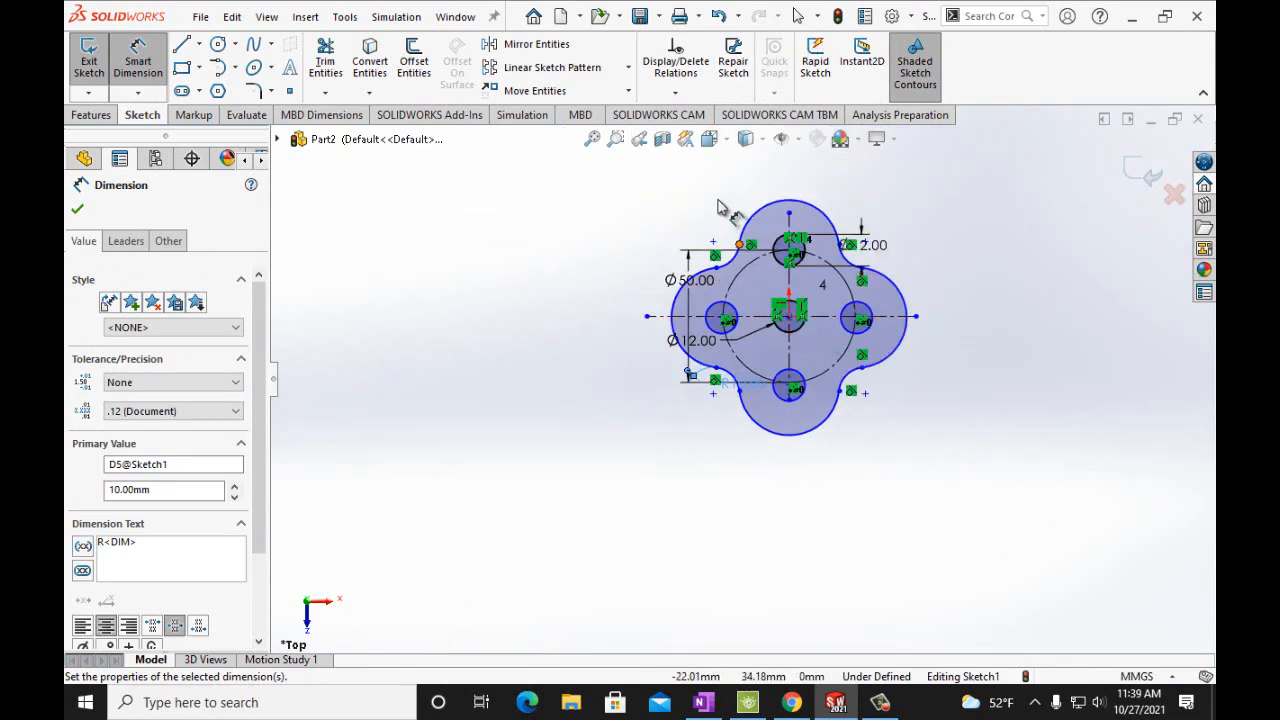
scroll(787, 255, down, 2)
scroll(787, 255, down, 1)
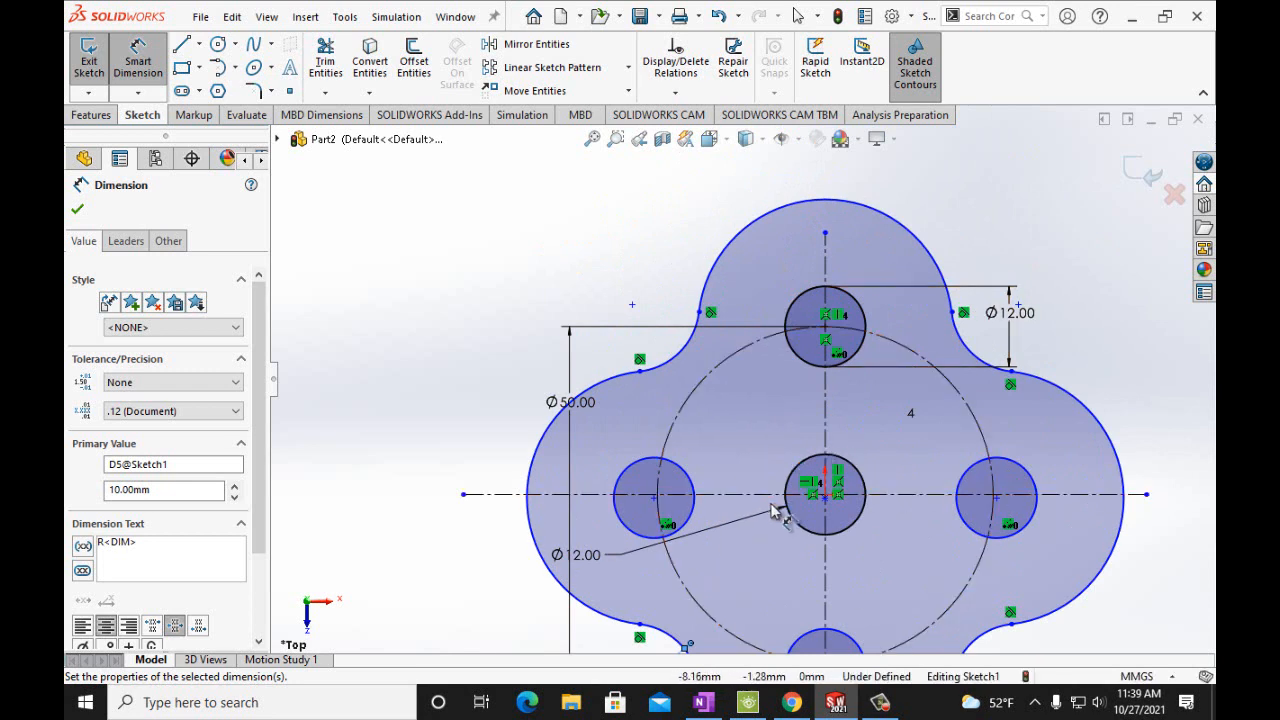
click(78, 209)
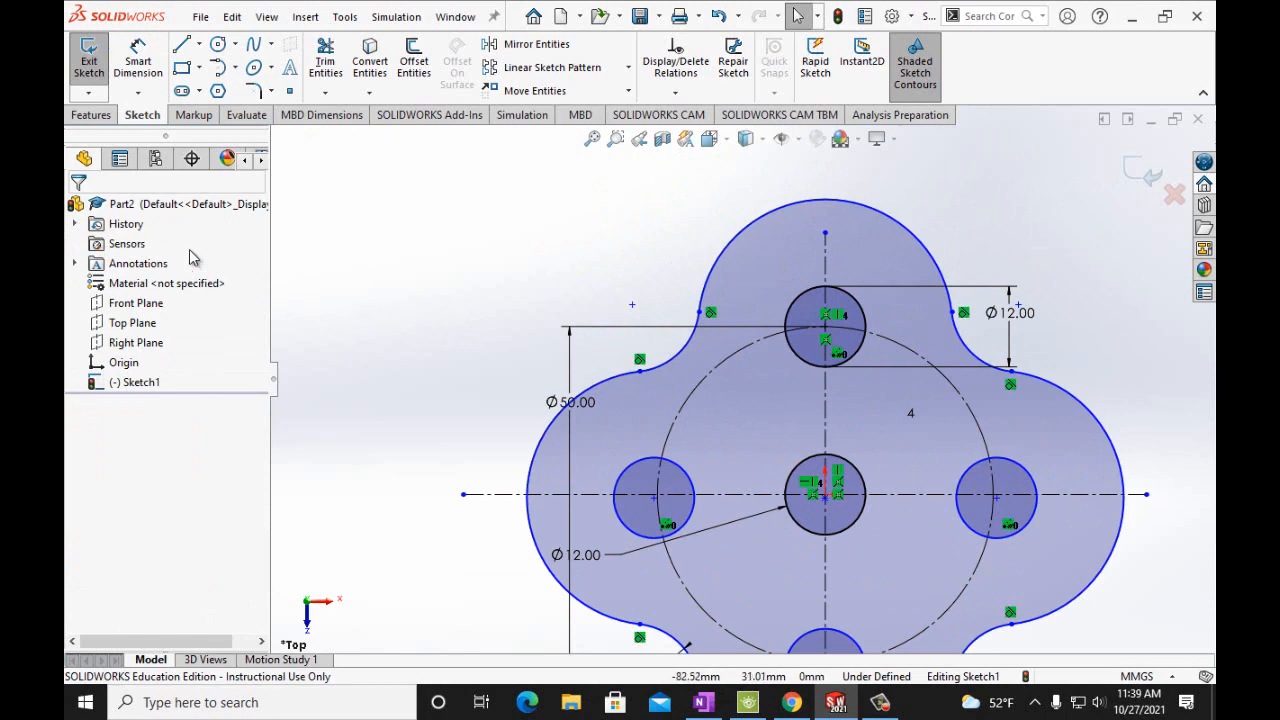
click(92, 115)
click(96, 58)
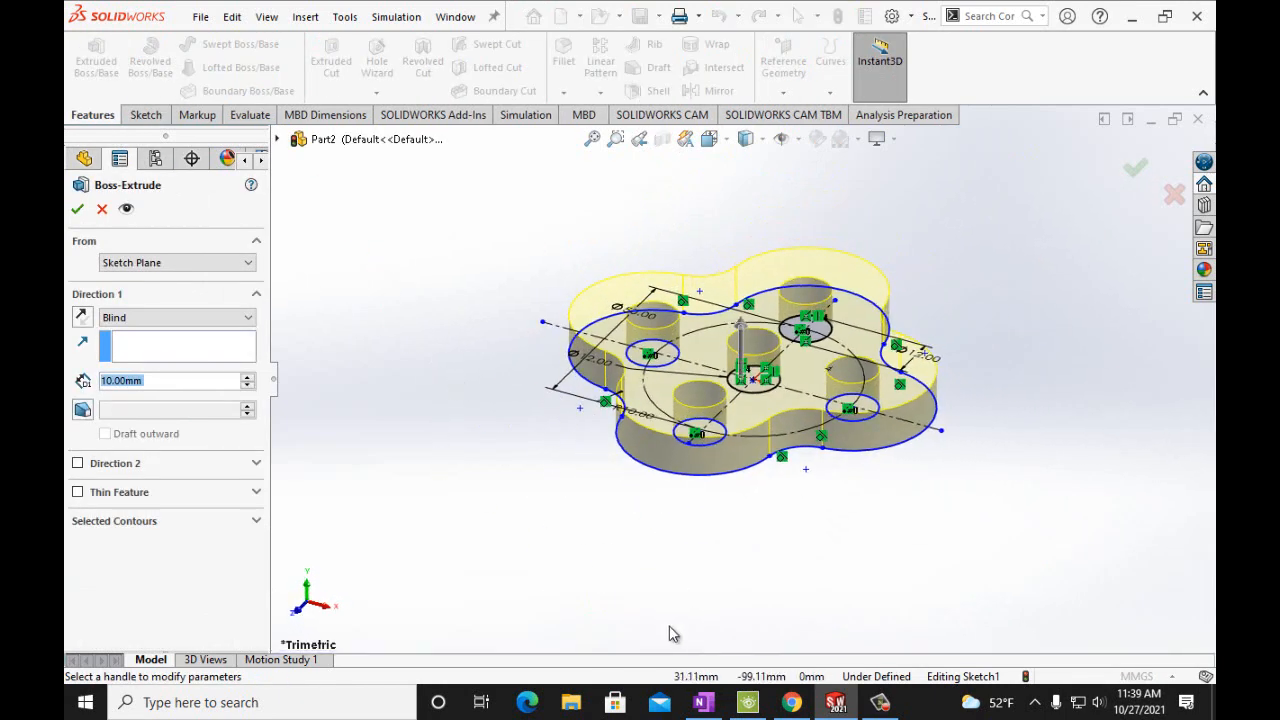
Switch to OneNote and check Example 2's figures, numbered instructions and the plate thickness in its dimensioned drawing
click(703, 702)
scroll(822, 509, down, 2)
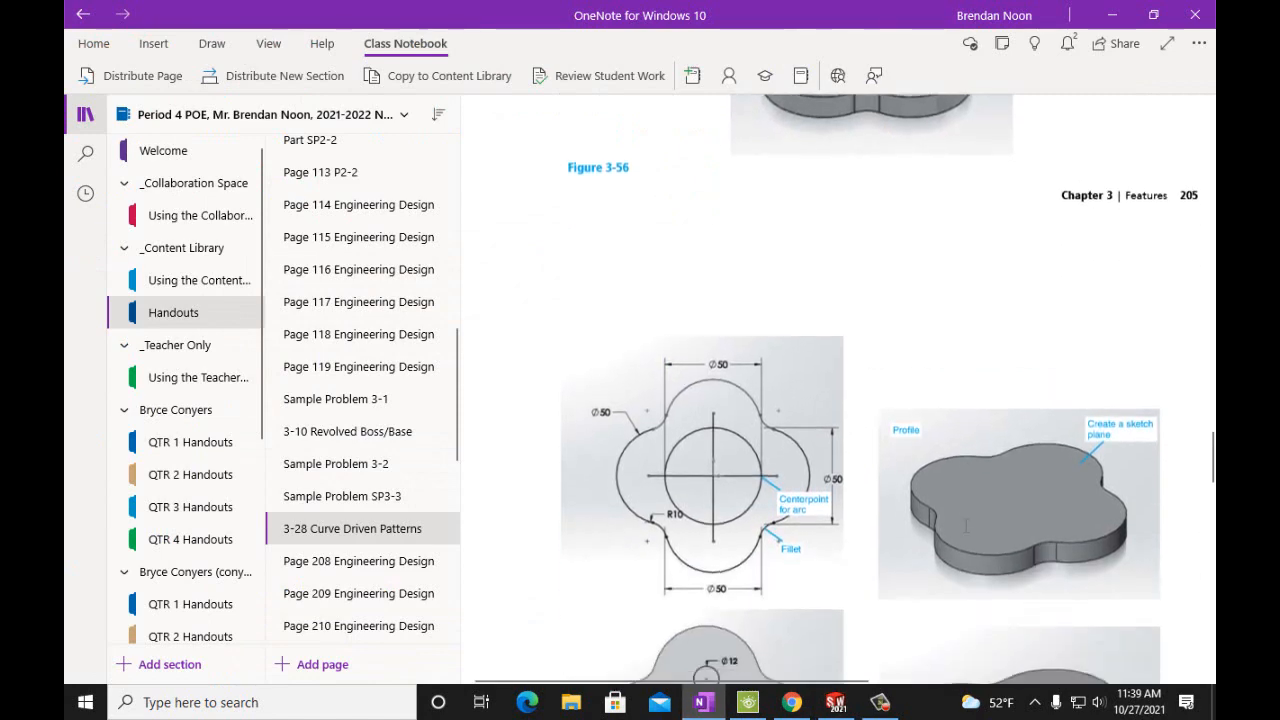
scroll(965, 526, down, 8)
scroll(965, 526, down, 10)
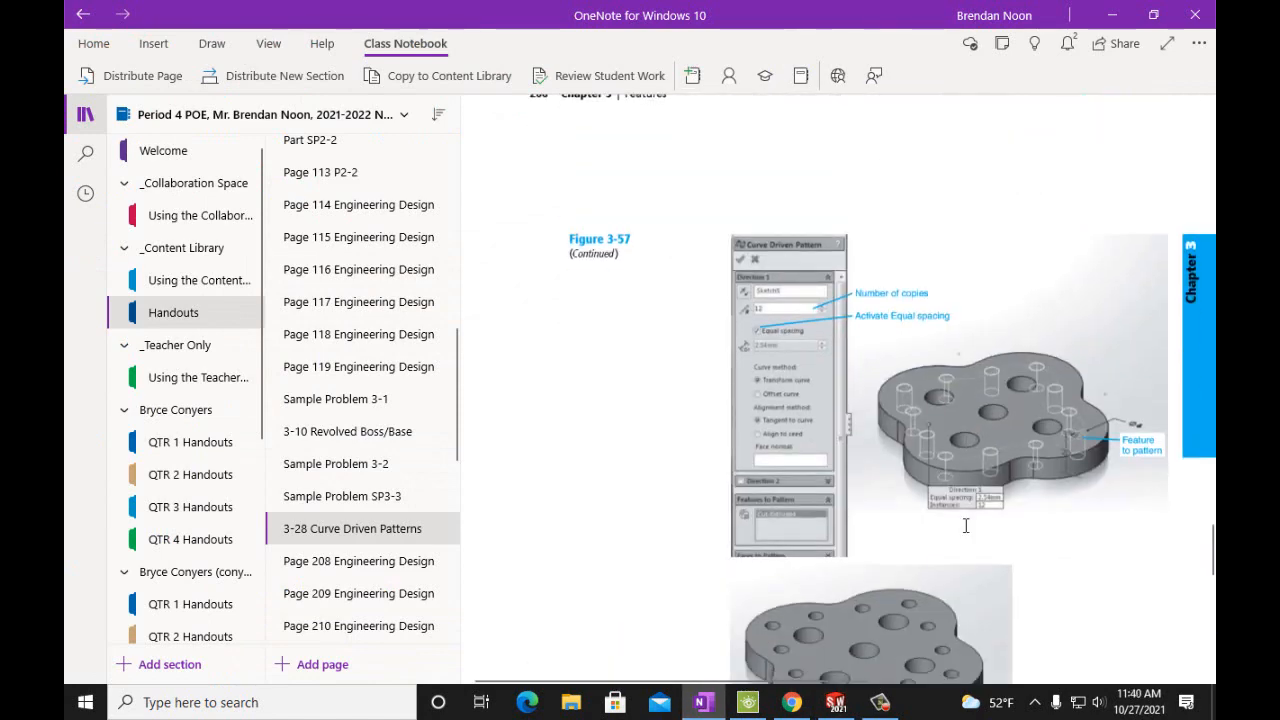
scroll(965, 526, down, 9)
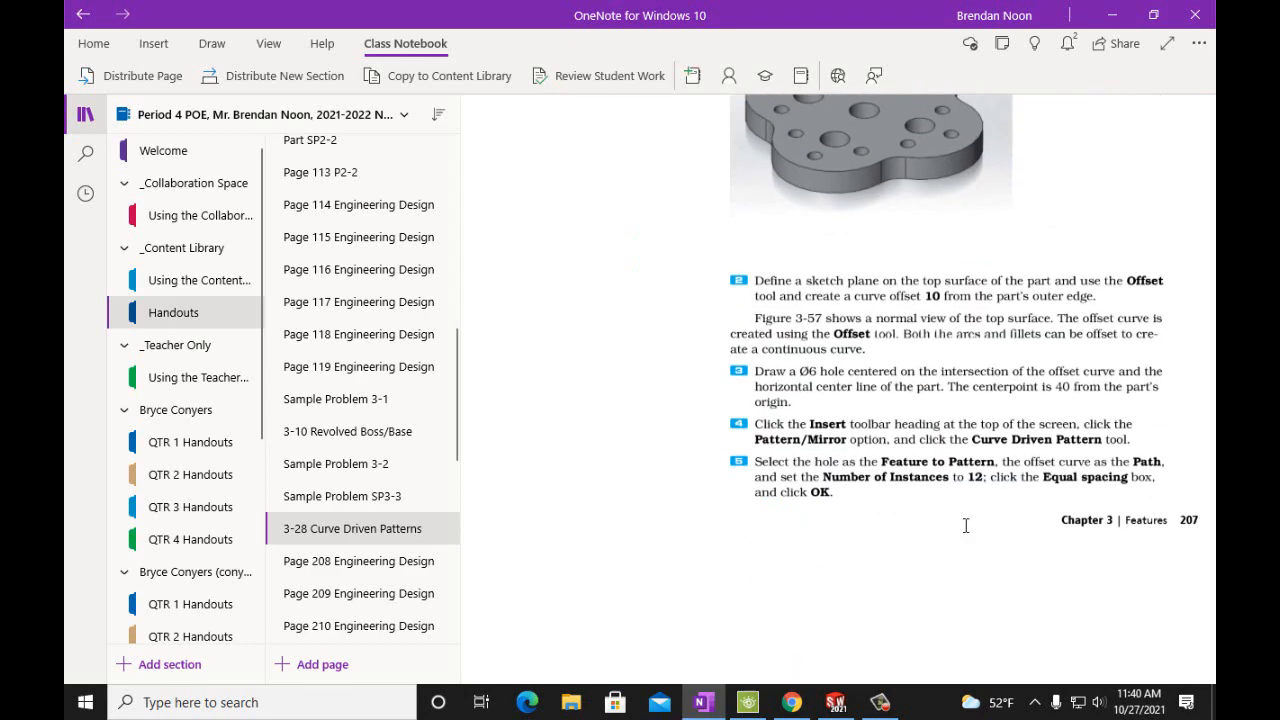
scroll(965, 526, up, 18)
scroll(965, 526, up, 8)
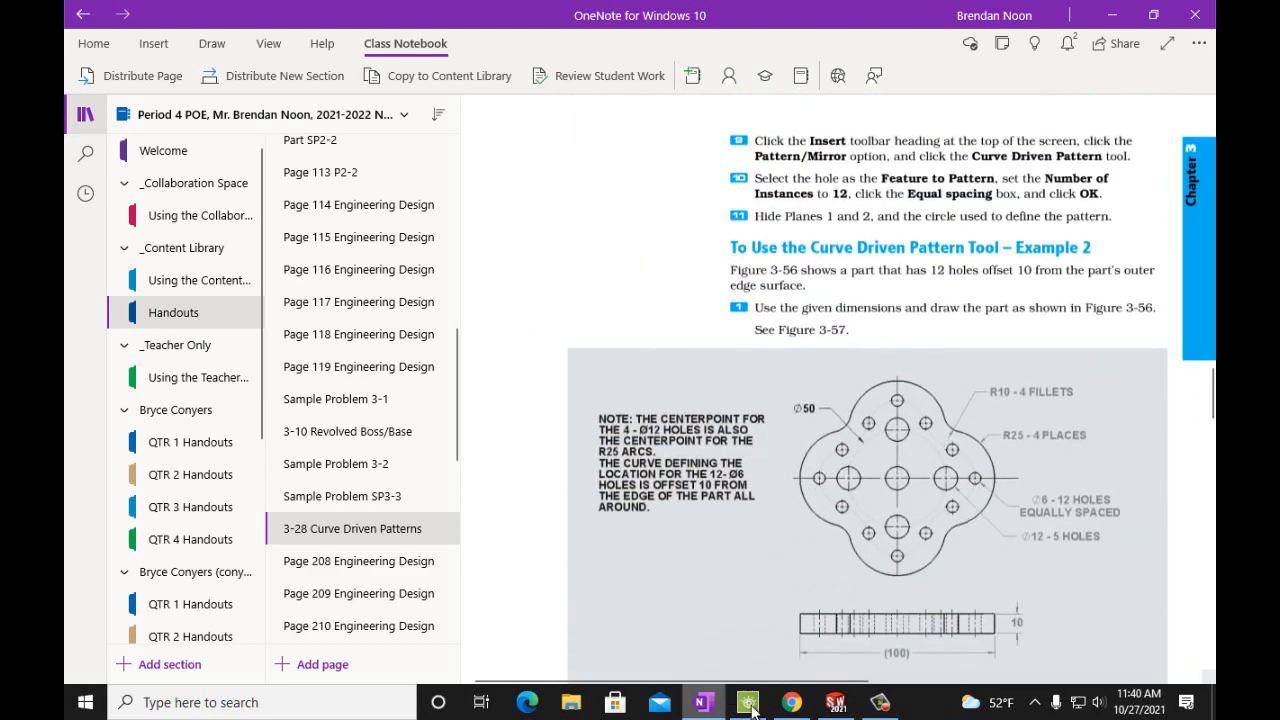
Switch back to SOLIDWORKS and extrude the lobed profile with its five holes blind to 10 mm
click(835, 702)
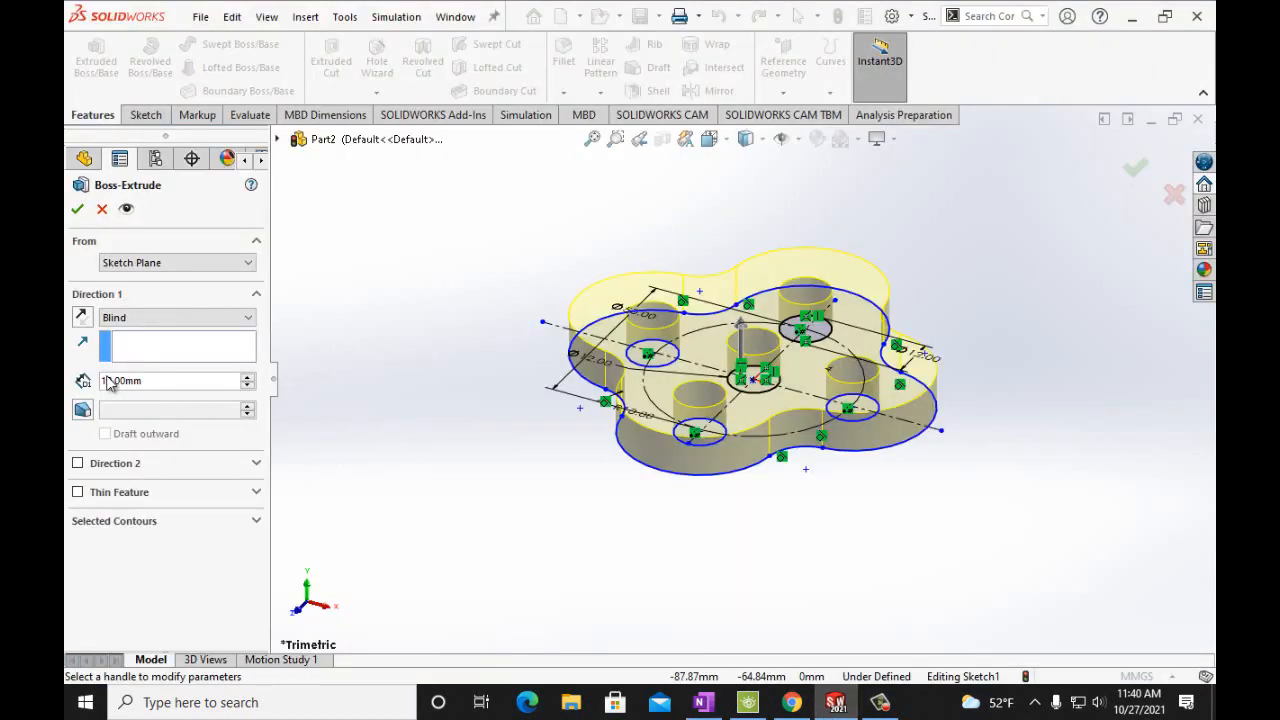
click(76, 210)
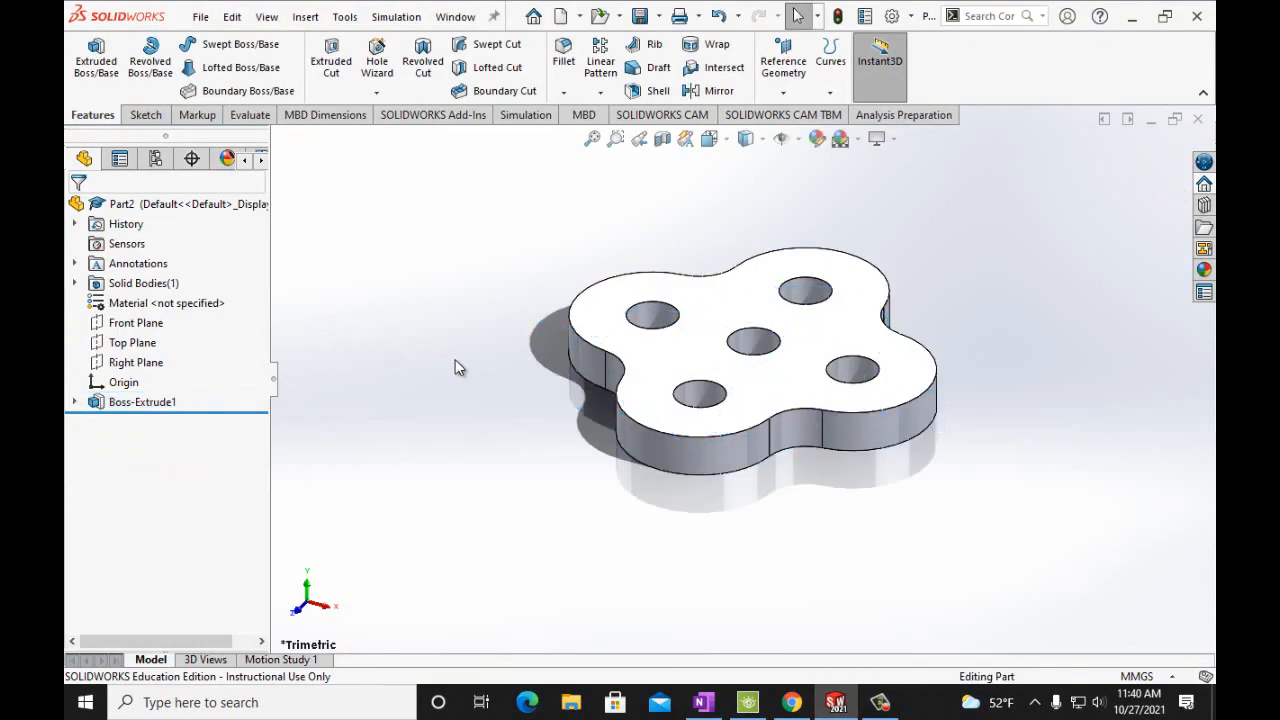
key(Down)
key(Down)
key(Down)
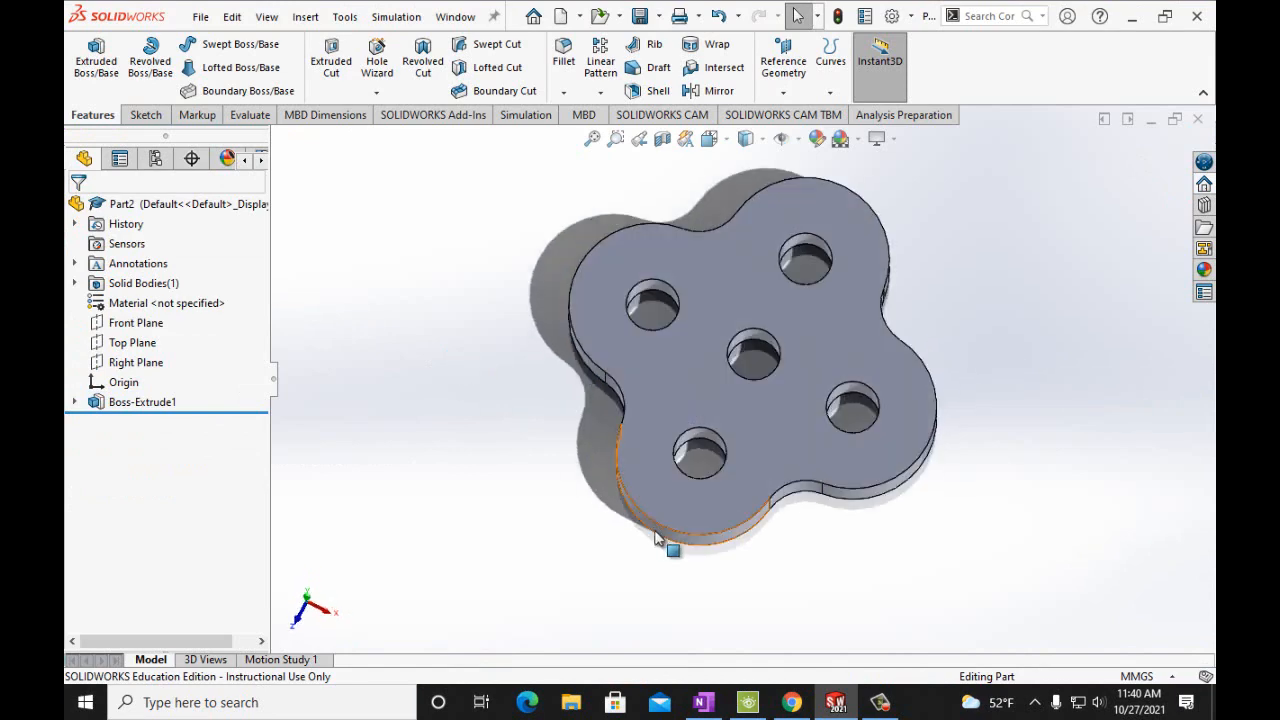
Switch to OneNote to read the handout's offset curve and Ø6 hole instructions, and return to SOLIDWORKS
click(703, 702)
scroll(892, 390, up, 8)
scroll(893, 393, up, 10)
scroll(895, 392, up, 2)
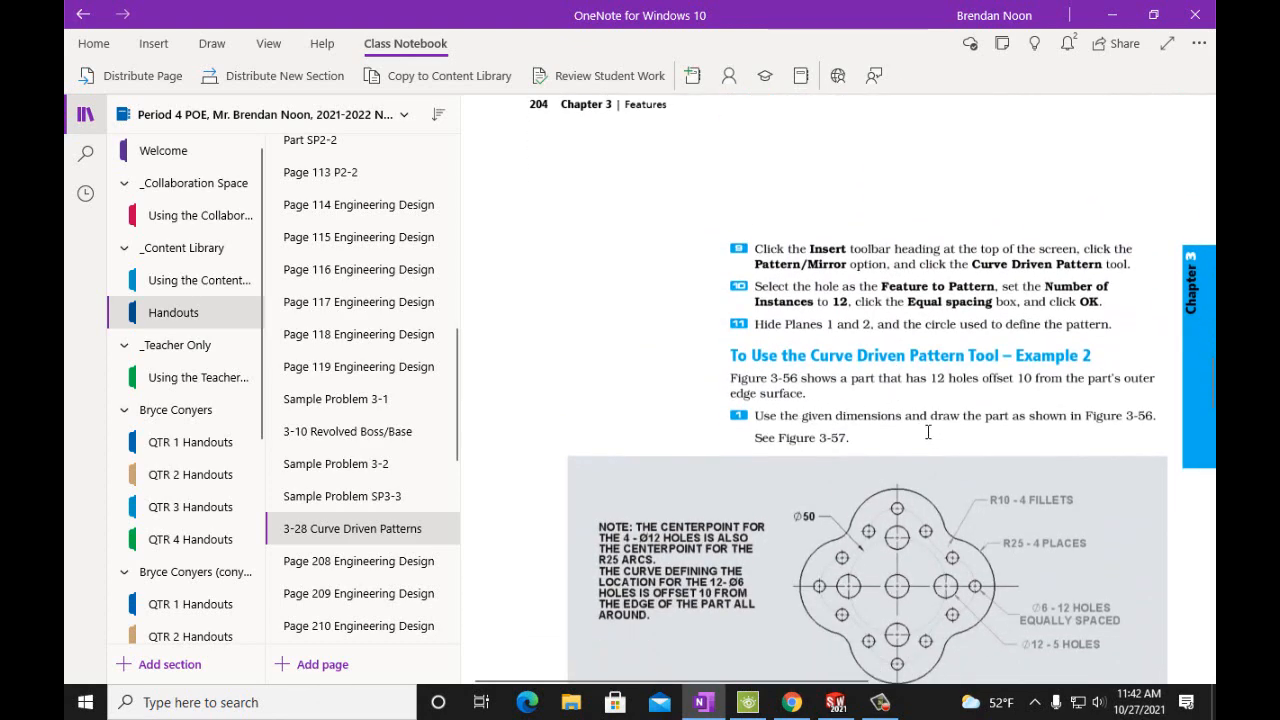
scroll(929, 432, down, 12)
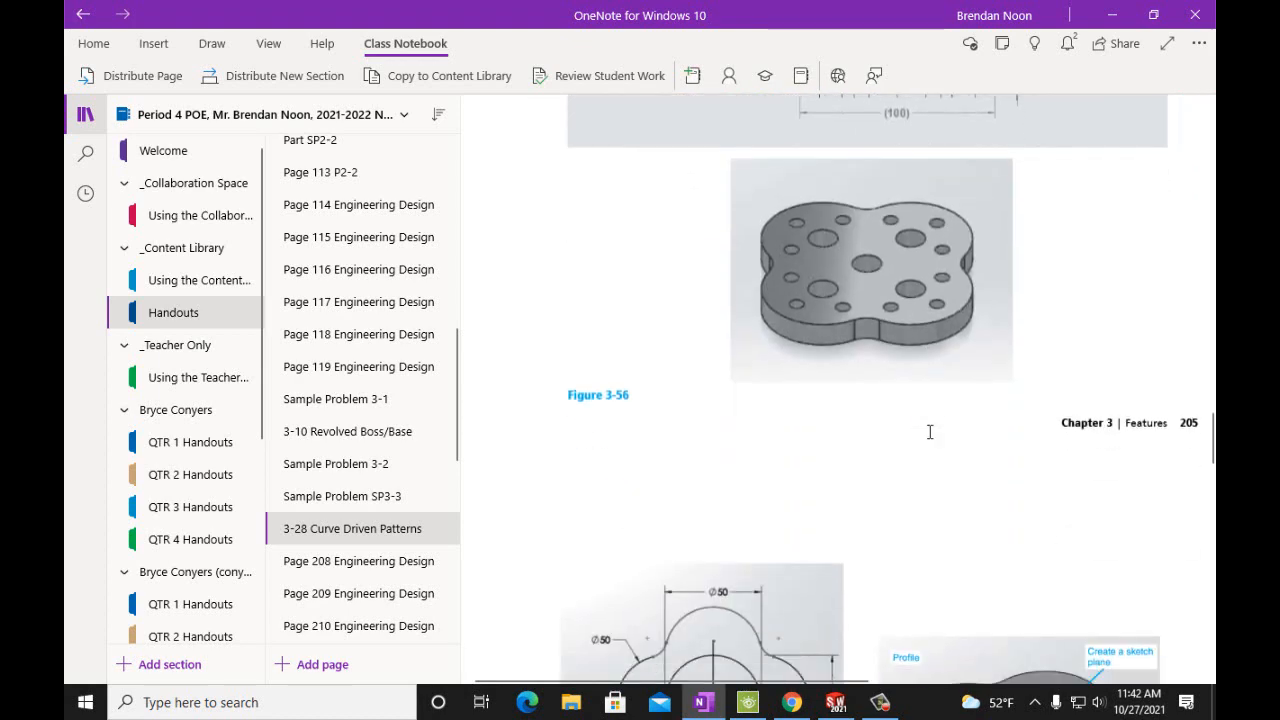
scroll(929, 432, down, 10)
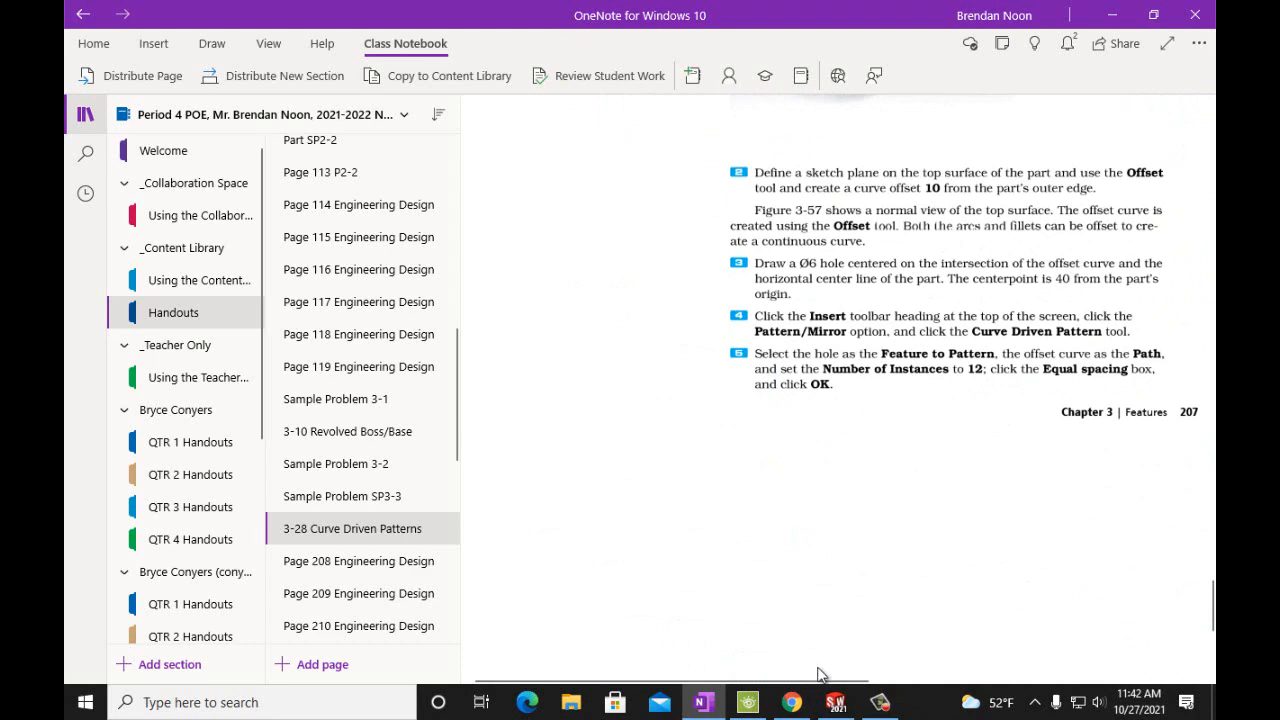
click(830, 698)
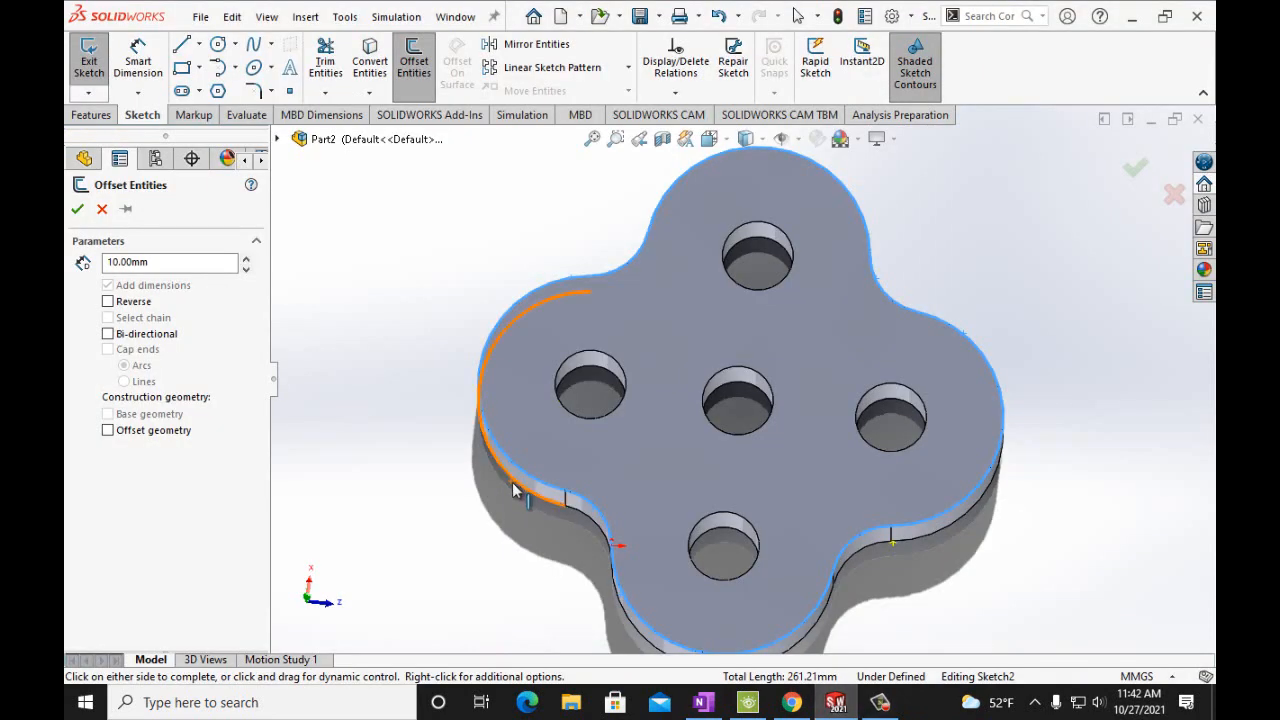
click(611, 360)
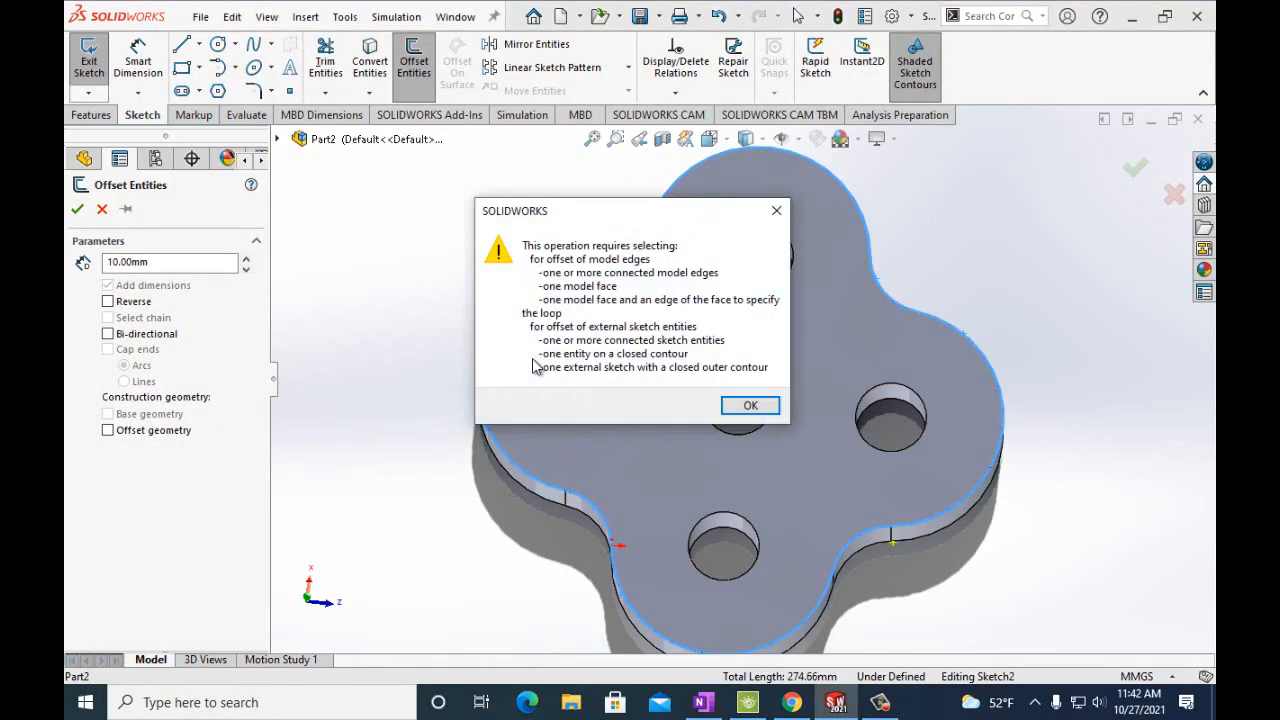
click(751, 403)
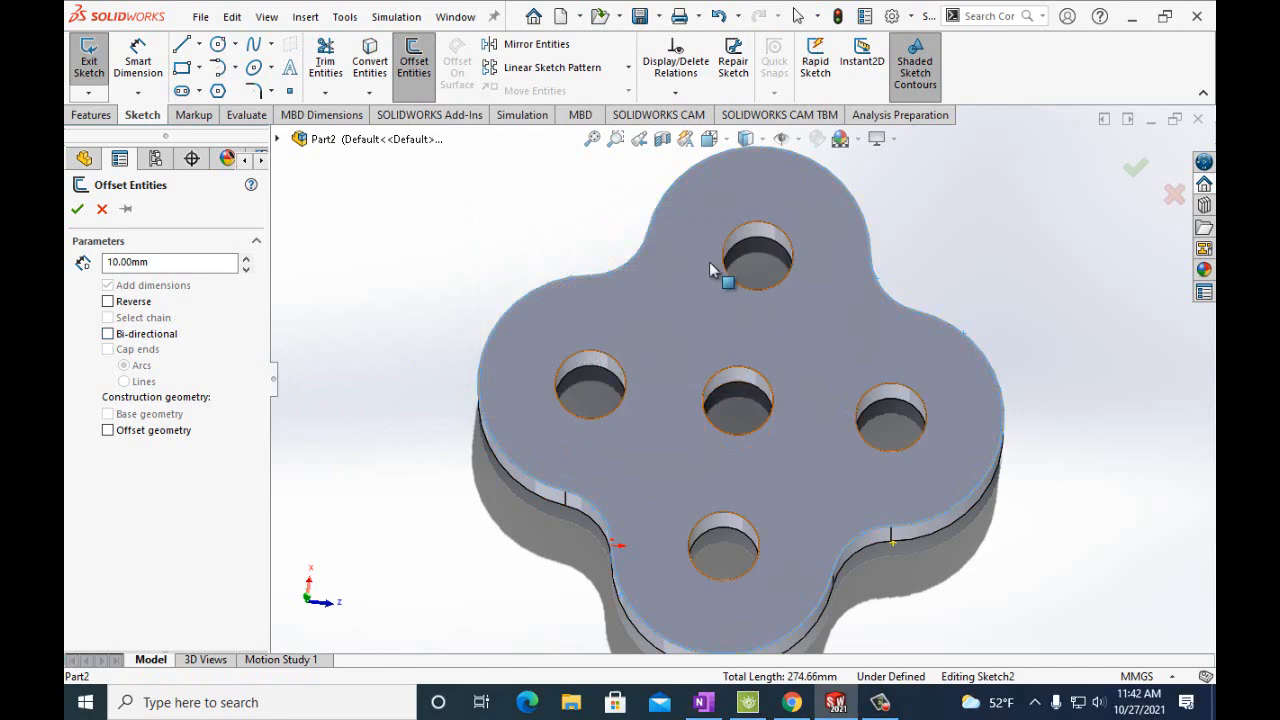
click(102, 208)
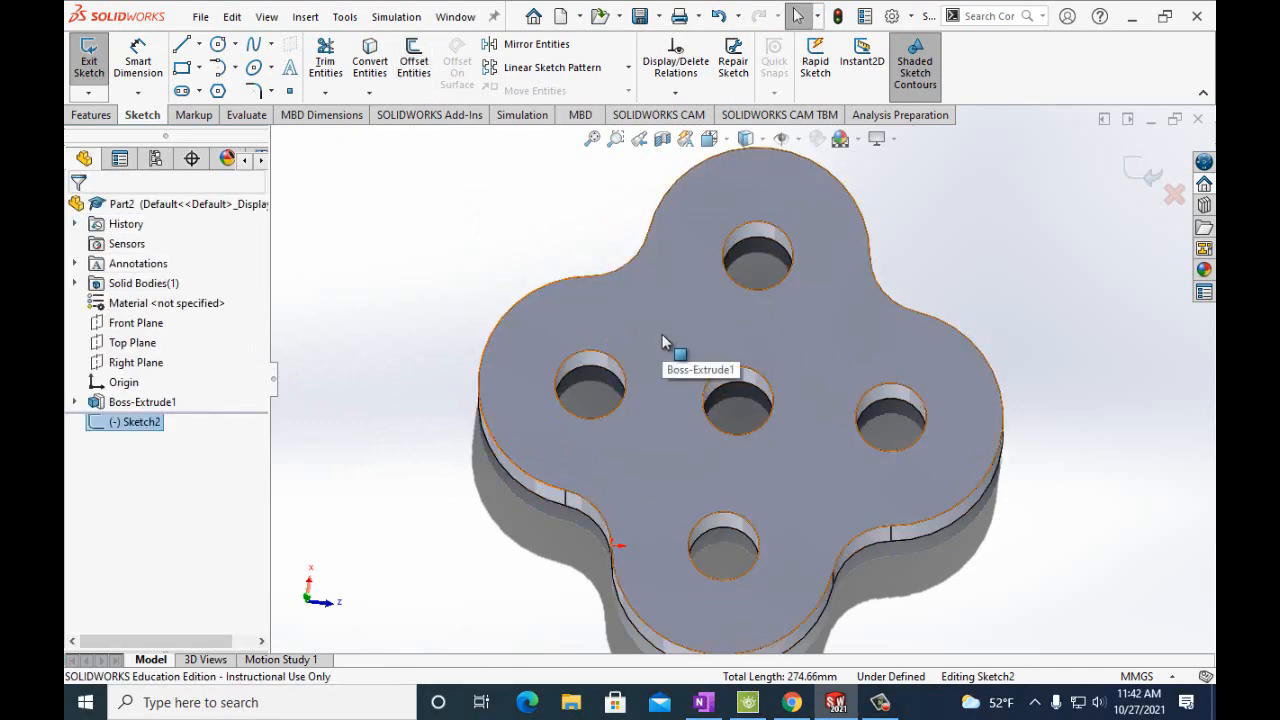
click(84, 52)
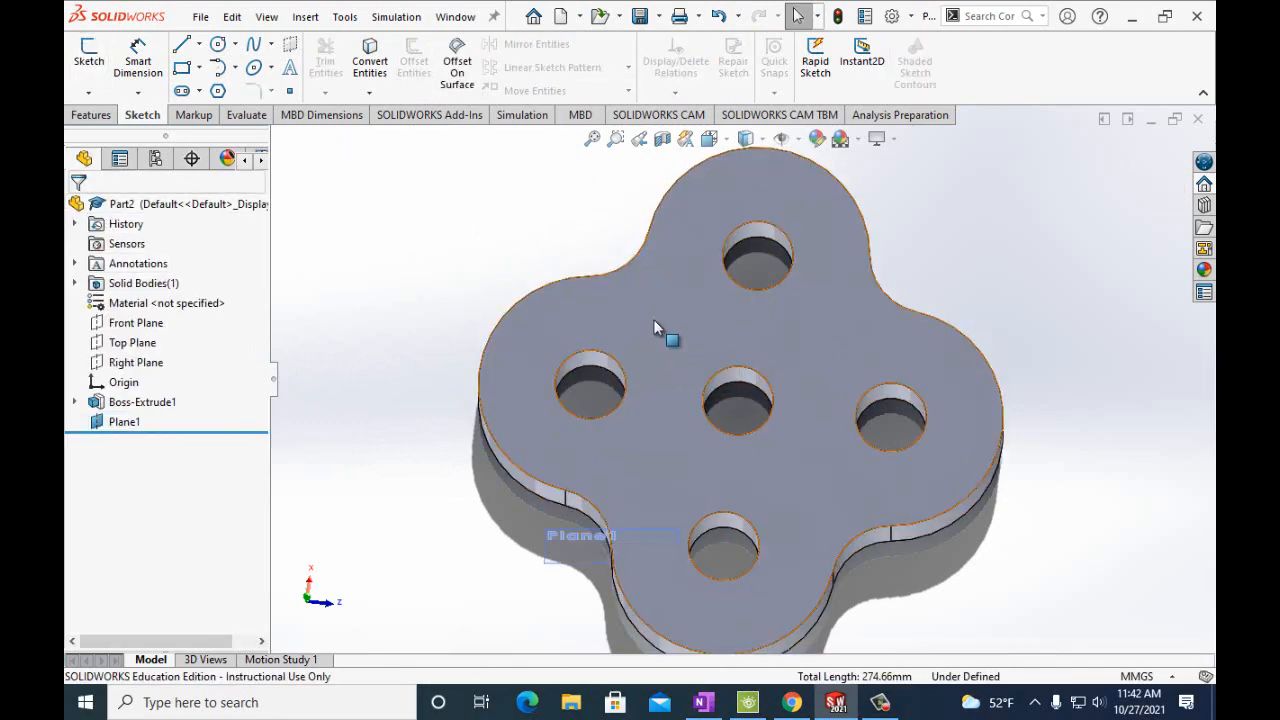
Start a sketch on the plate's top face and offset its outer edge 10 mm inward using the reversed direction
click(653, 319)
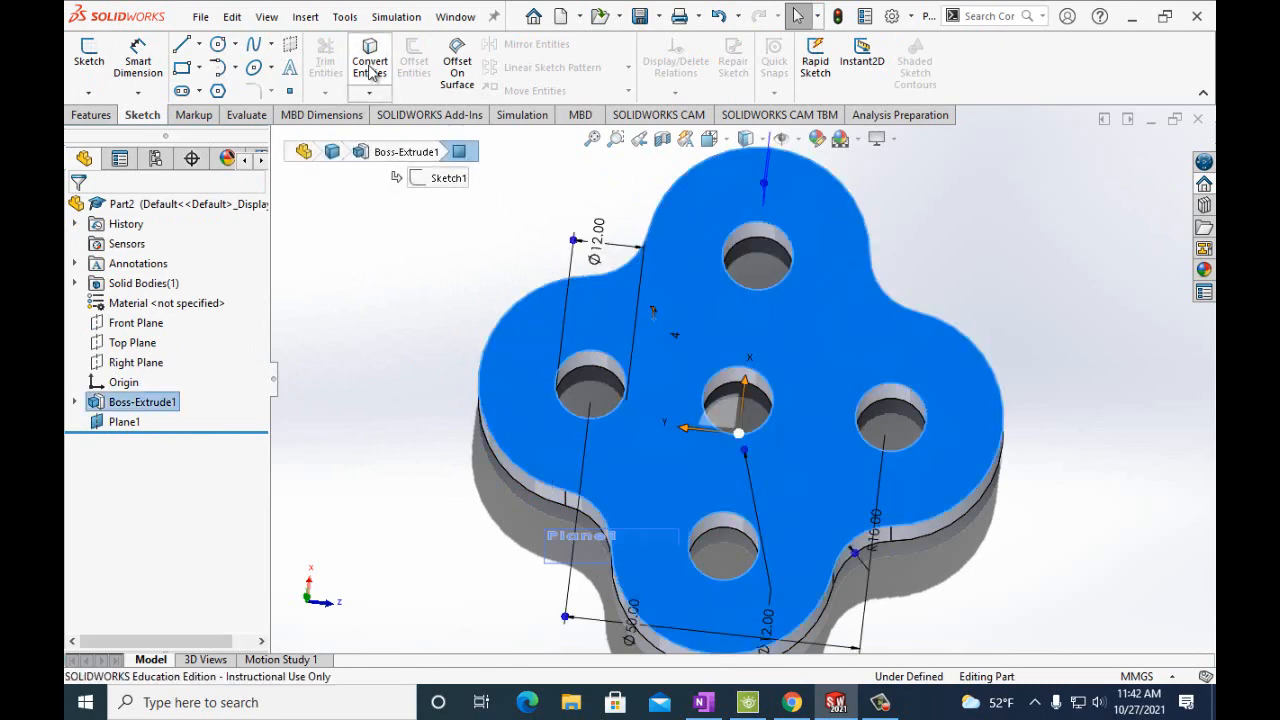
click(88, 62)
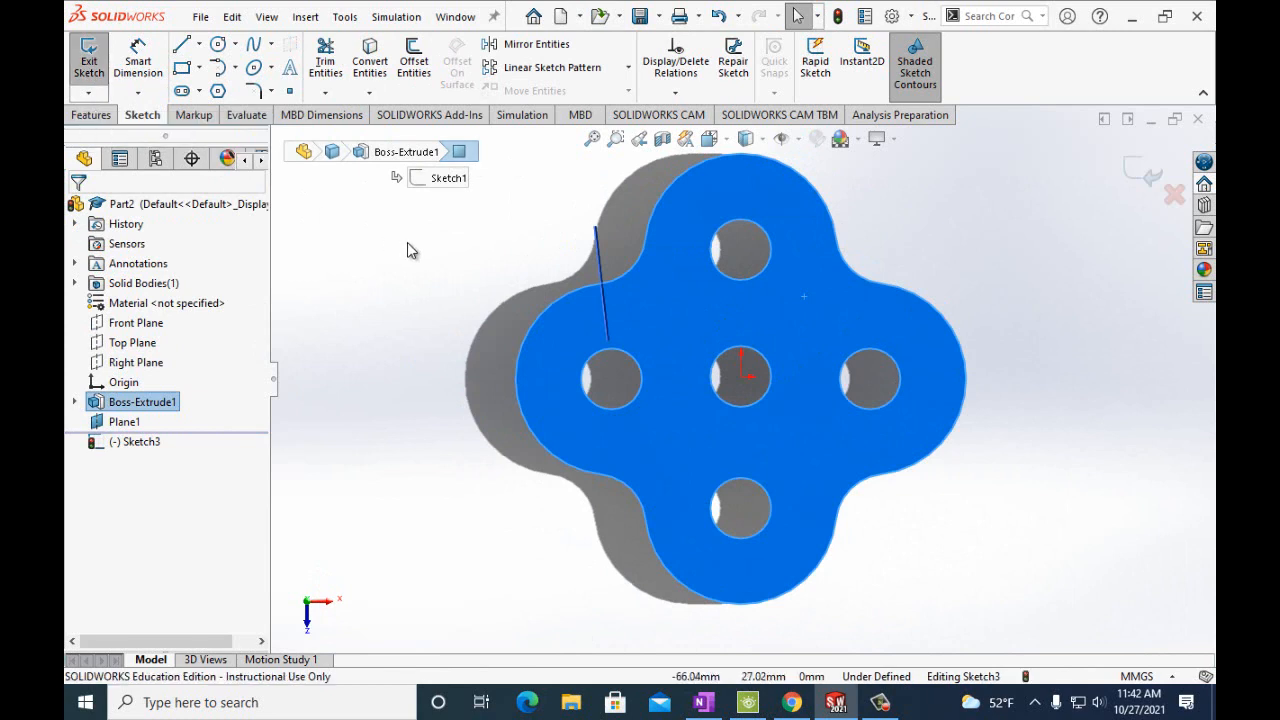
click(414, 66)
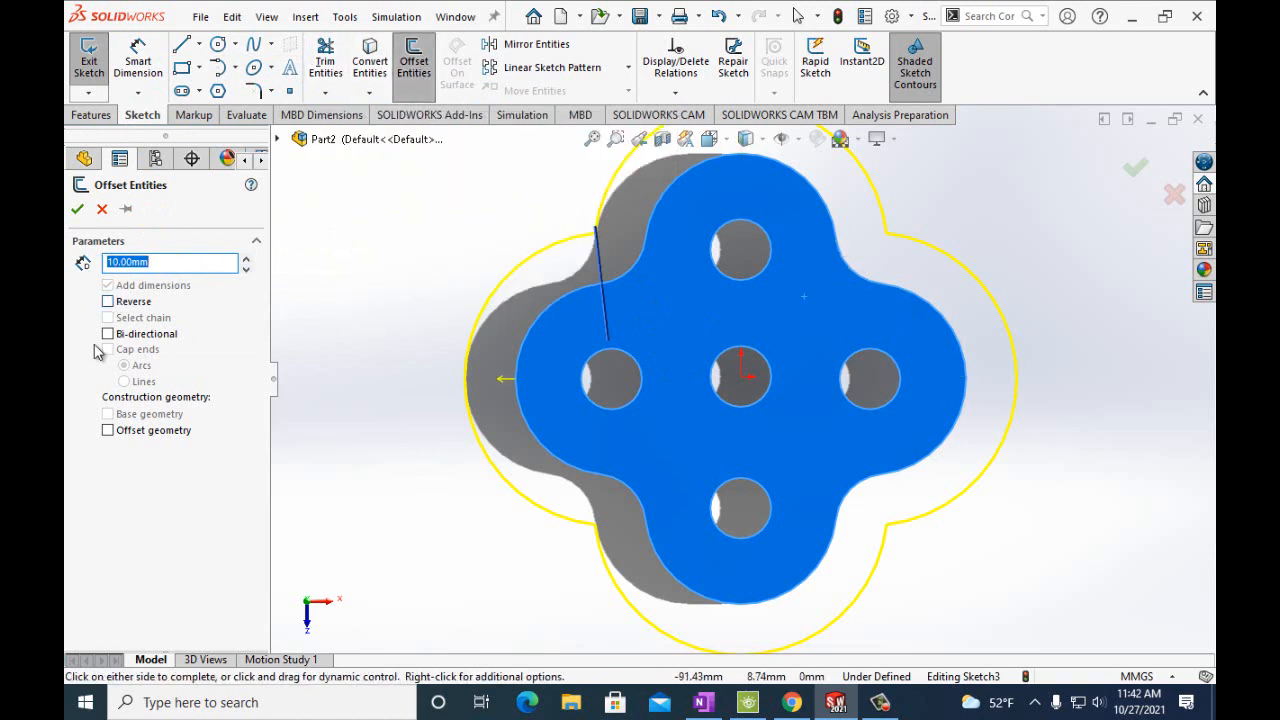
click(108, 302)
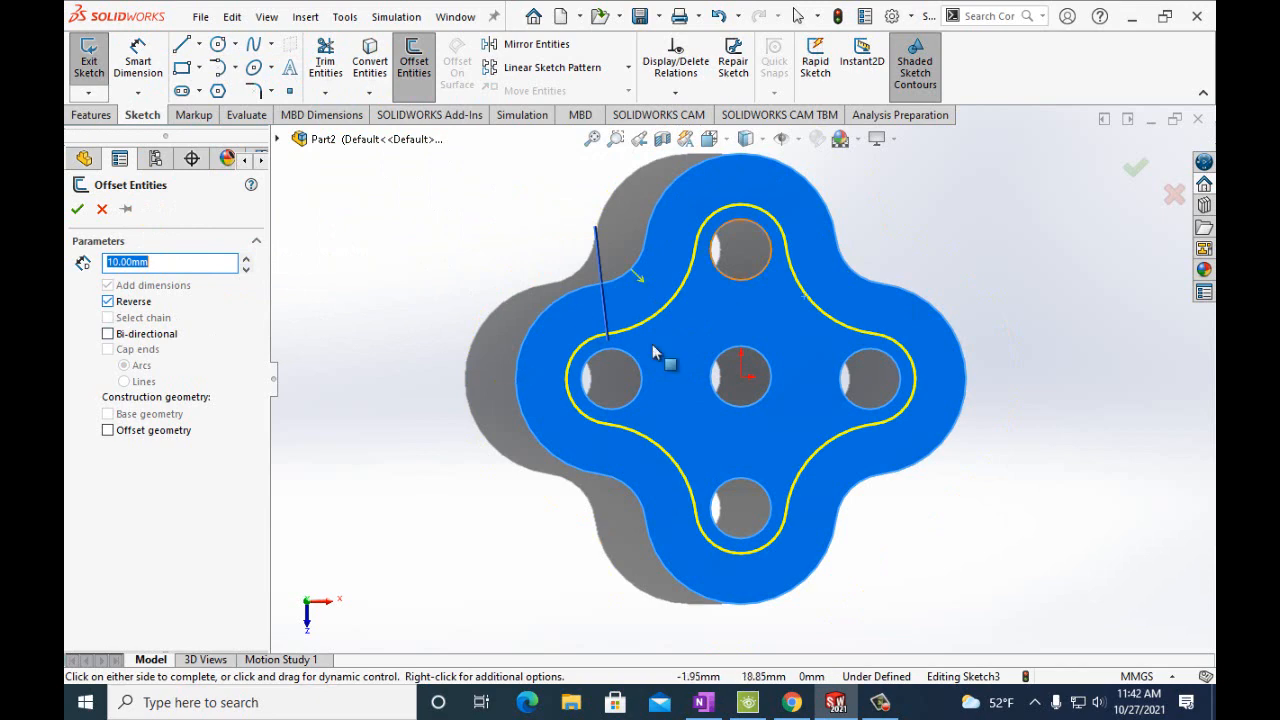
click(77, 210)
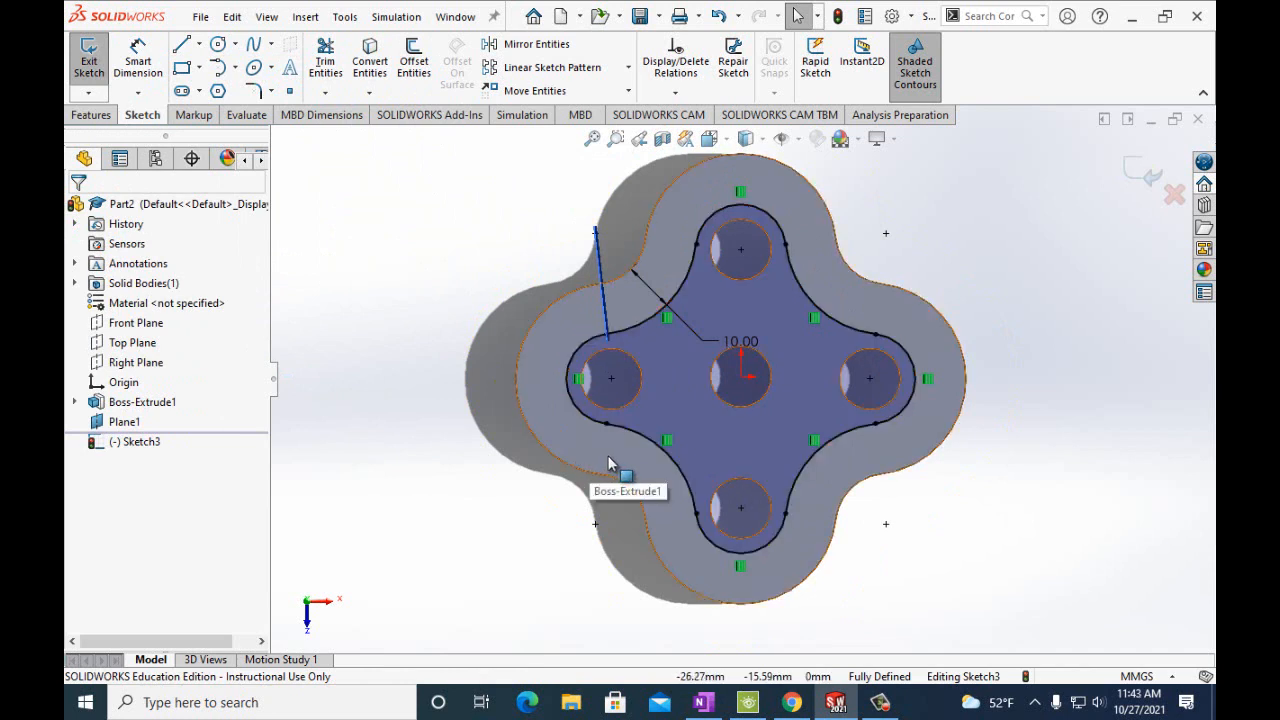
Switch to OneNote to check the Ø6 hole size and placement in Example 2's drawing, and return to SOLIDWORKS
click(705, 702)
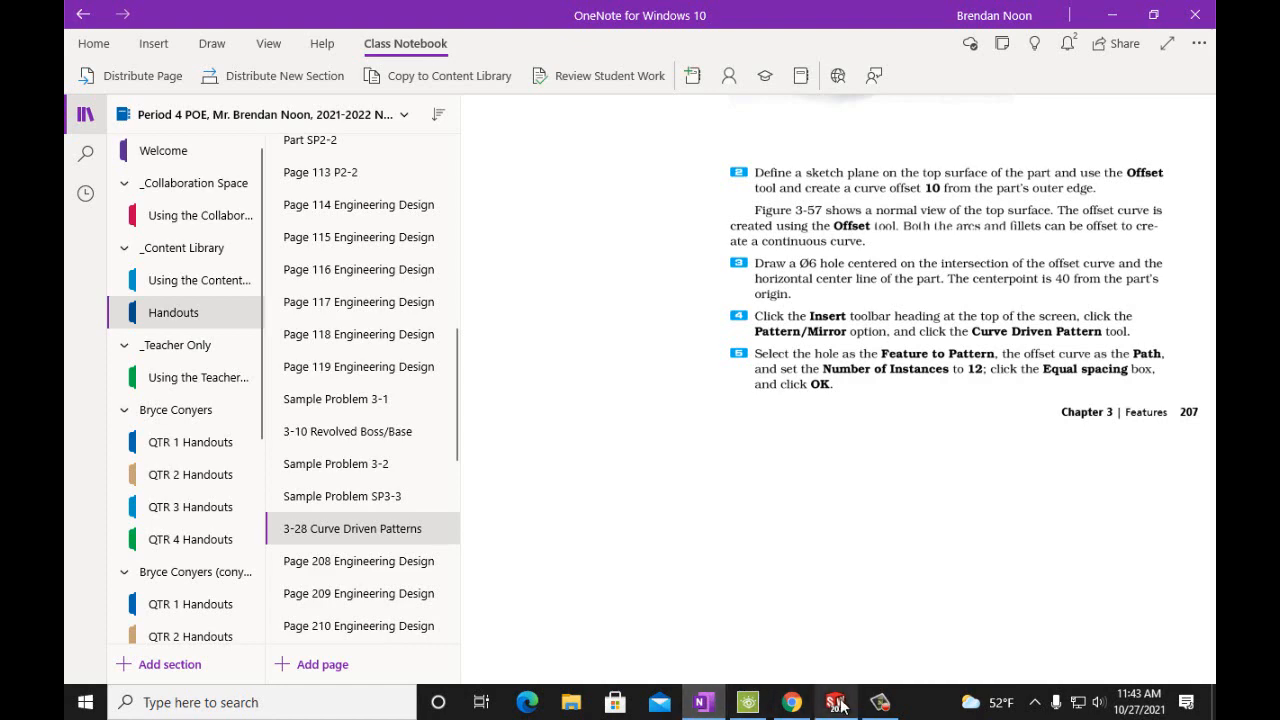
mouse_move(838, 705)
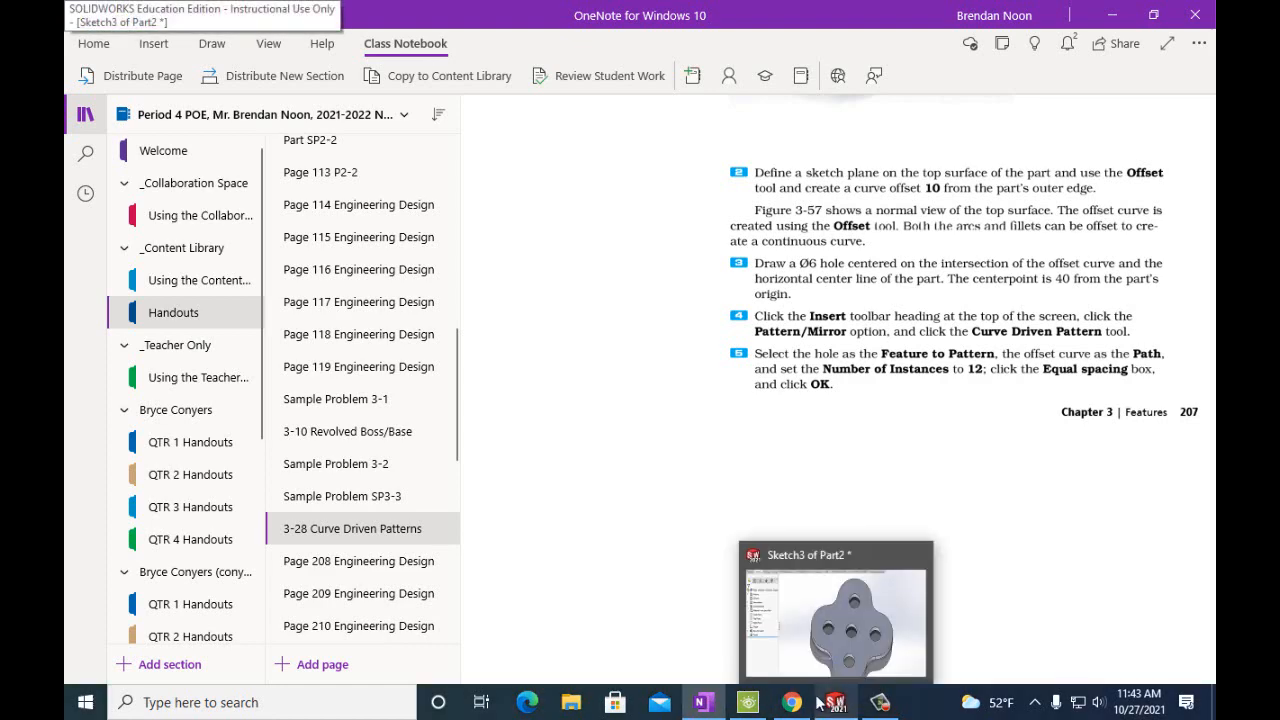
scroll(1084, 428, up, 15)
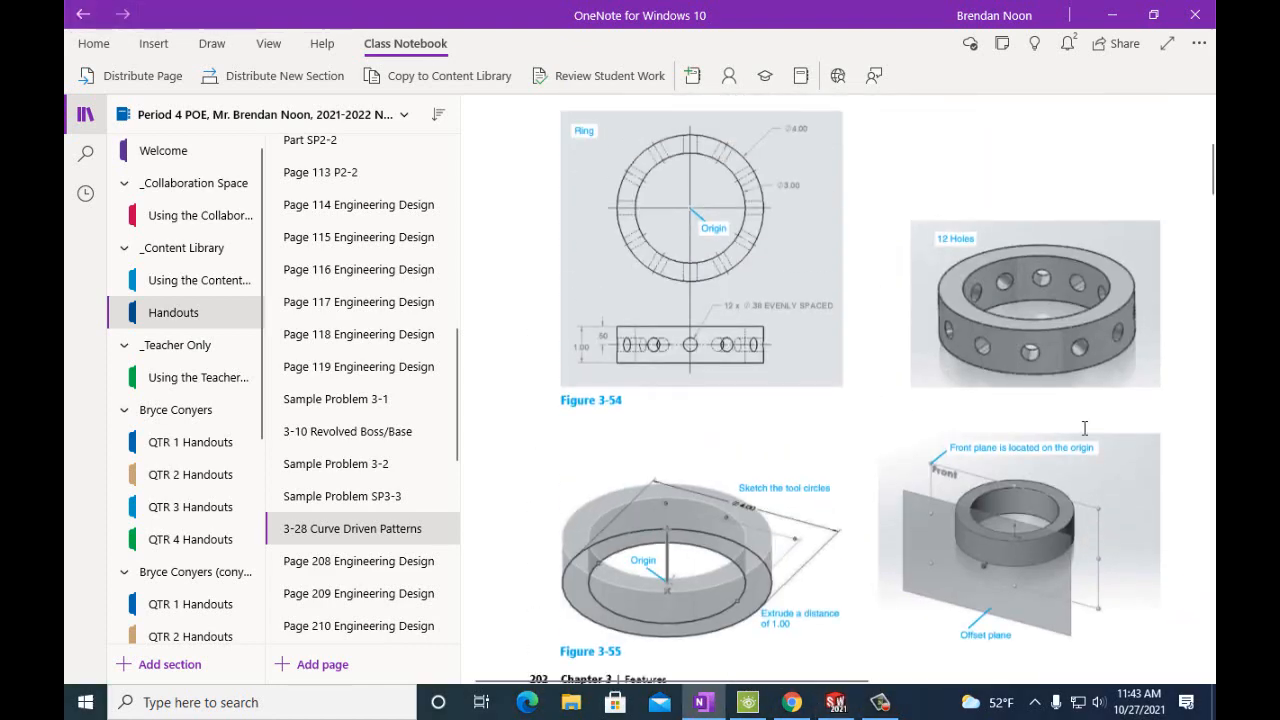
scroll(1084, 428, down, 15)
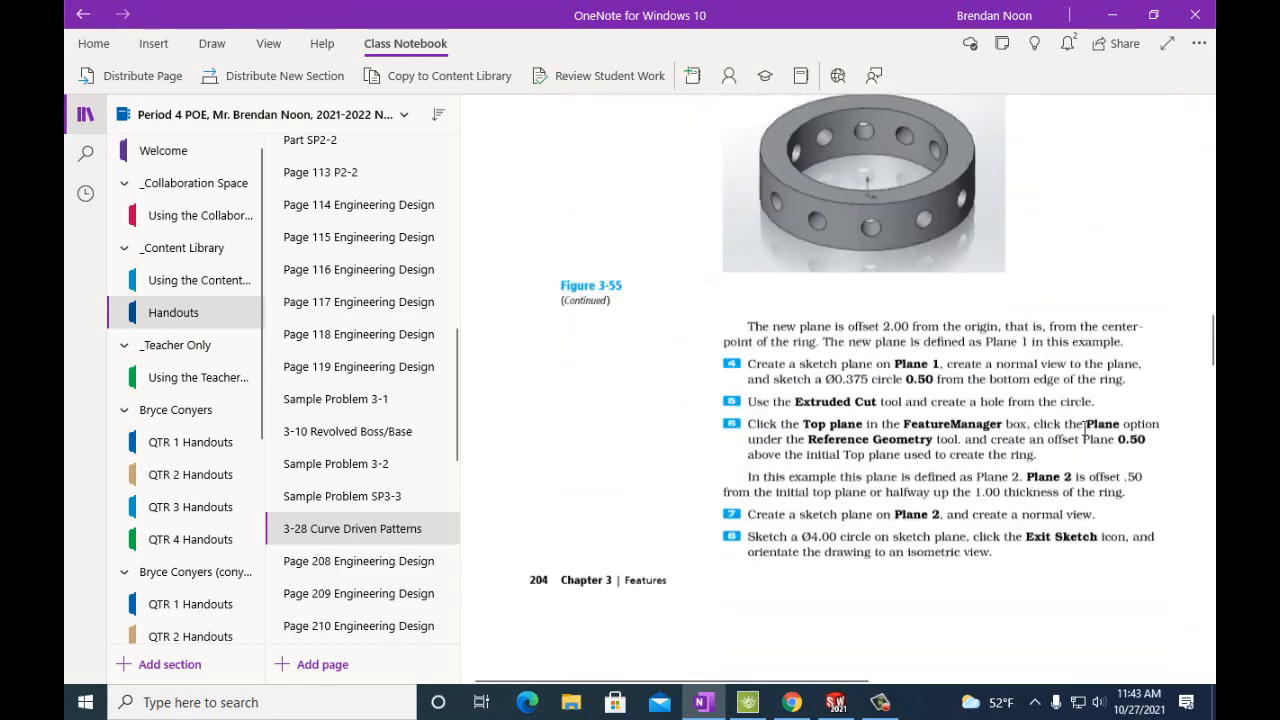
scroll(1084, 428, down, 2)
scroll(1084, 428, up, 2)
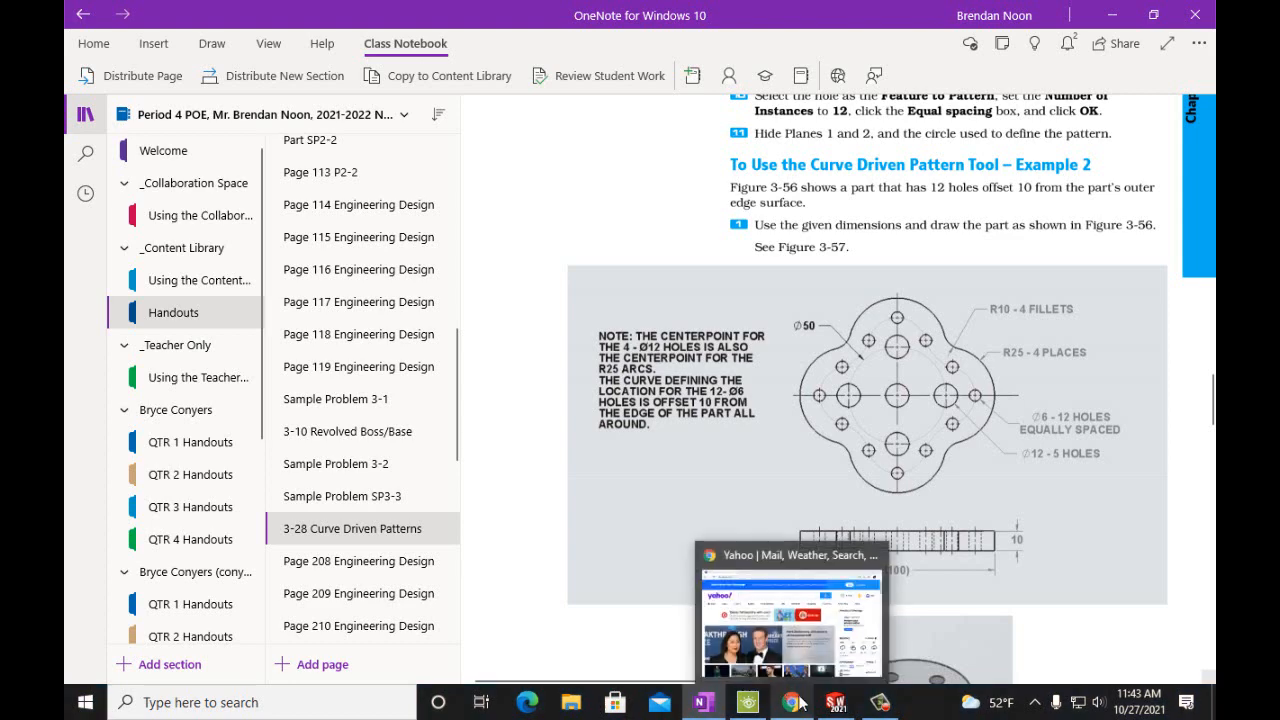
click(835, 702)
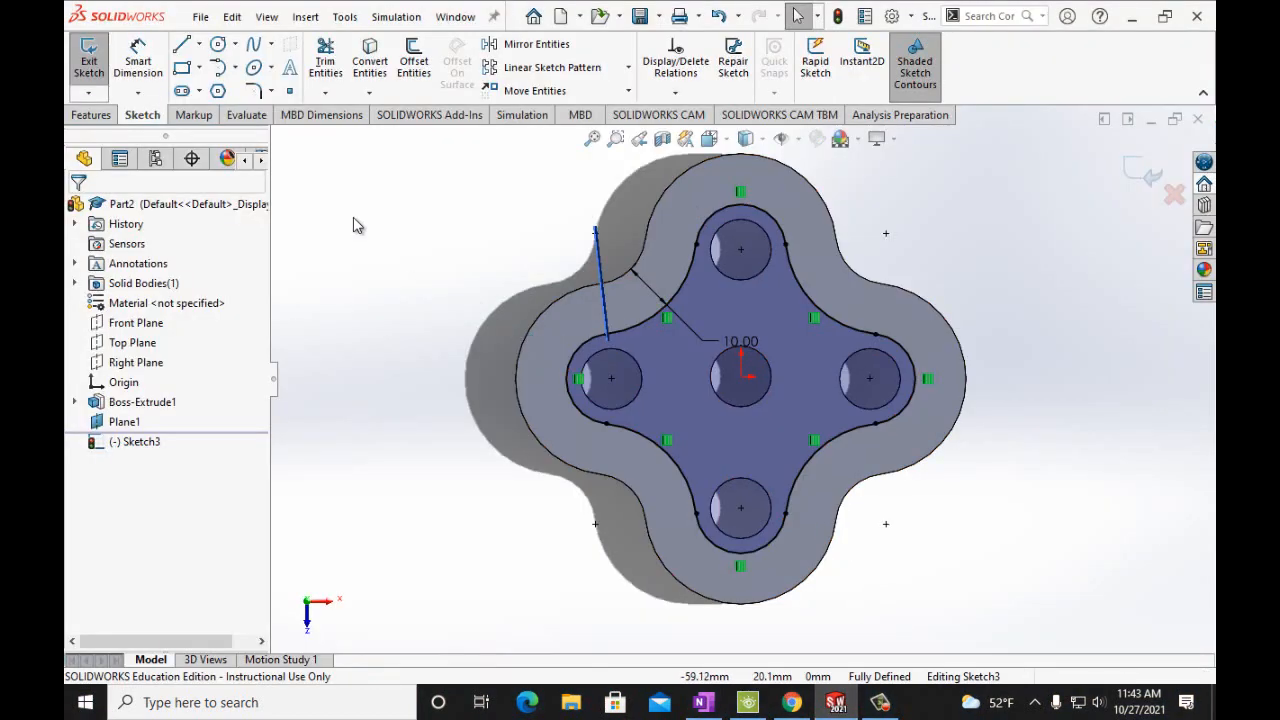
click(218, 45)
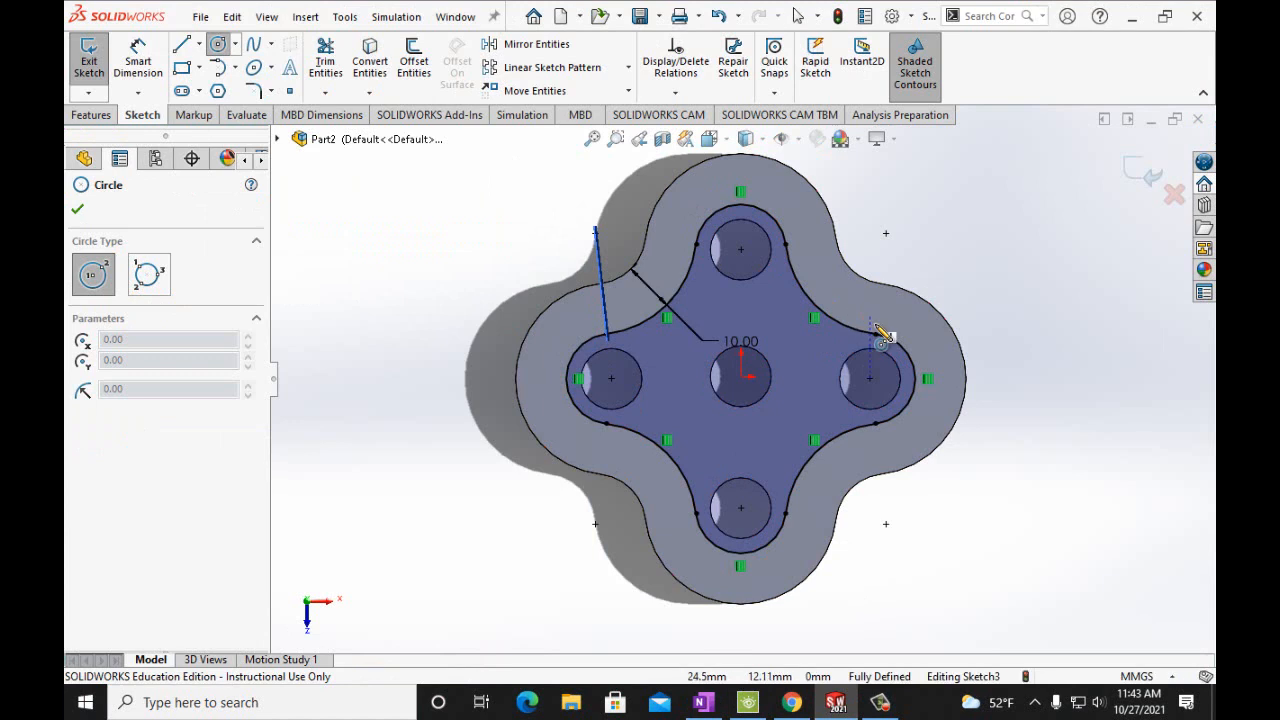
click(928, 380)
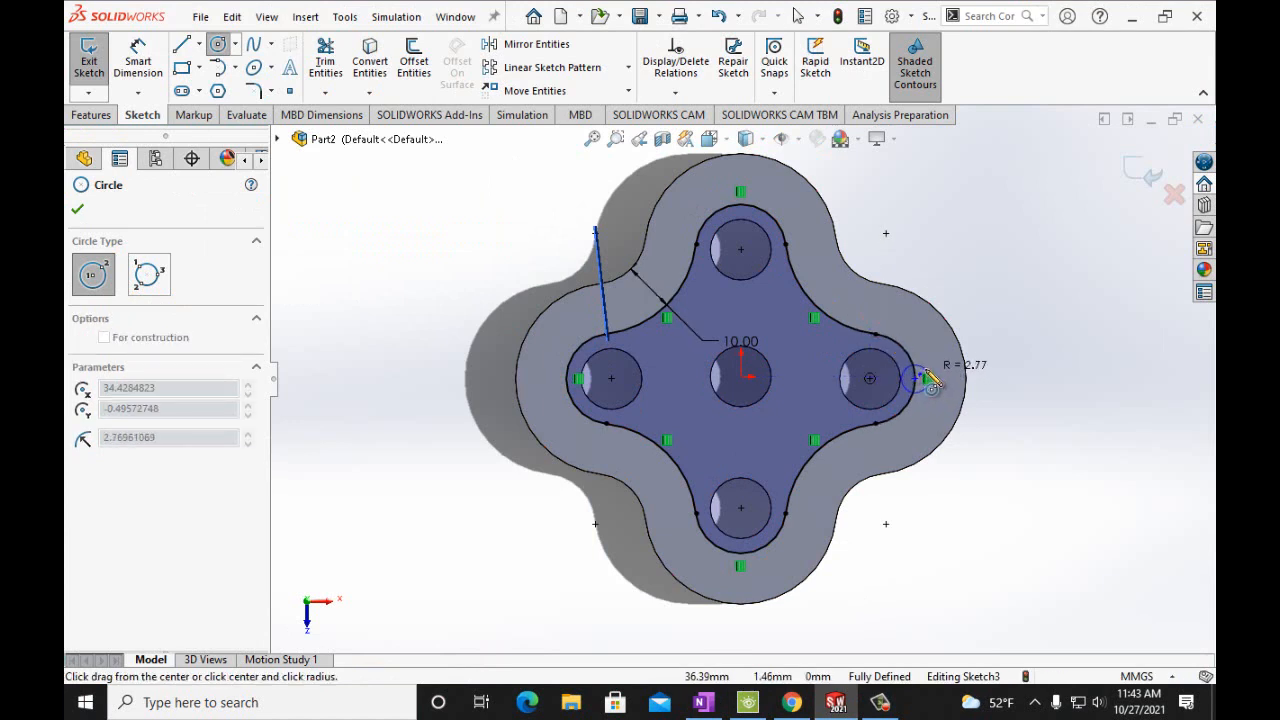
click(926, 374)
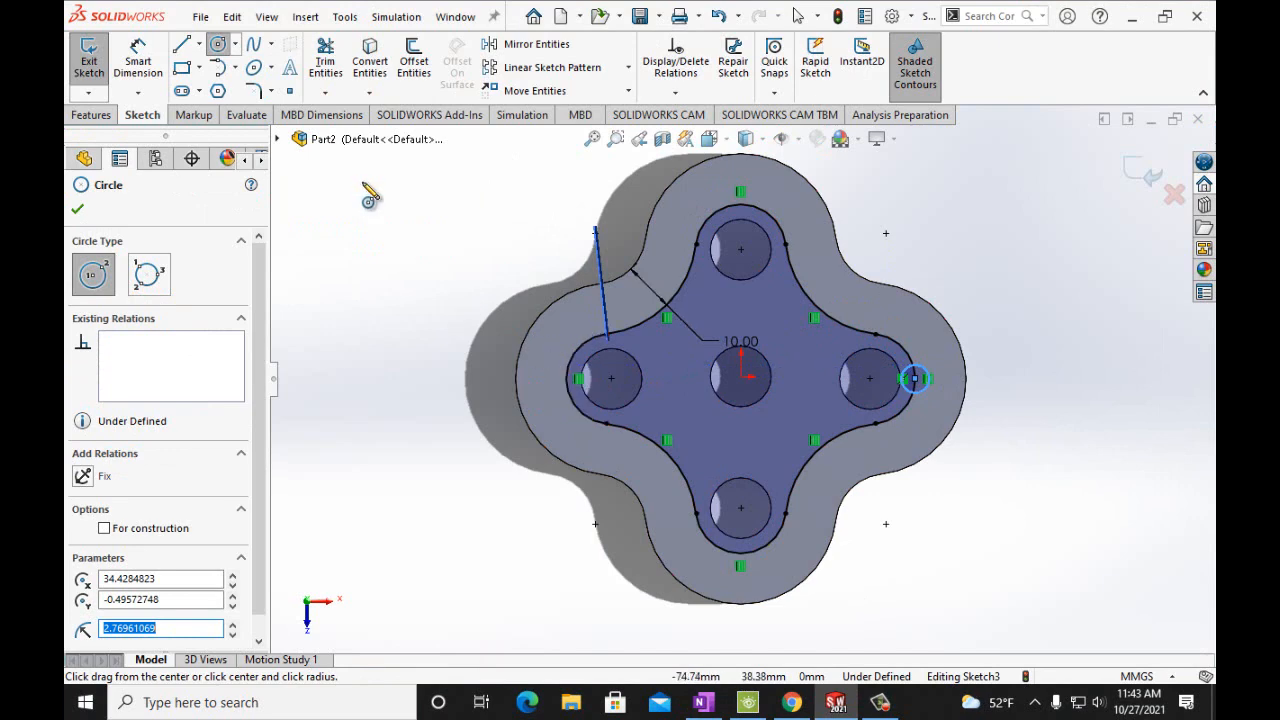
click(240, 18)
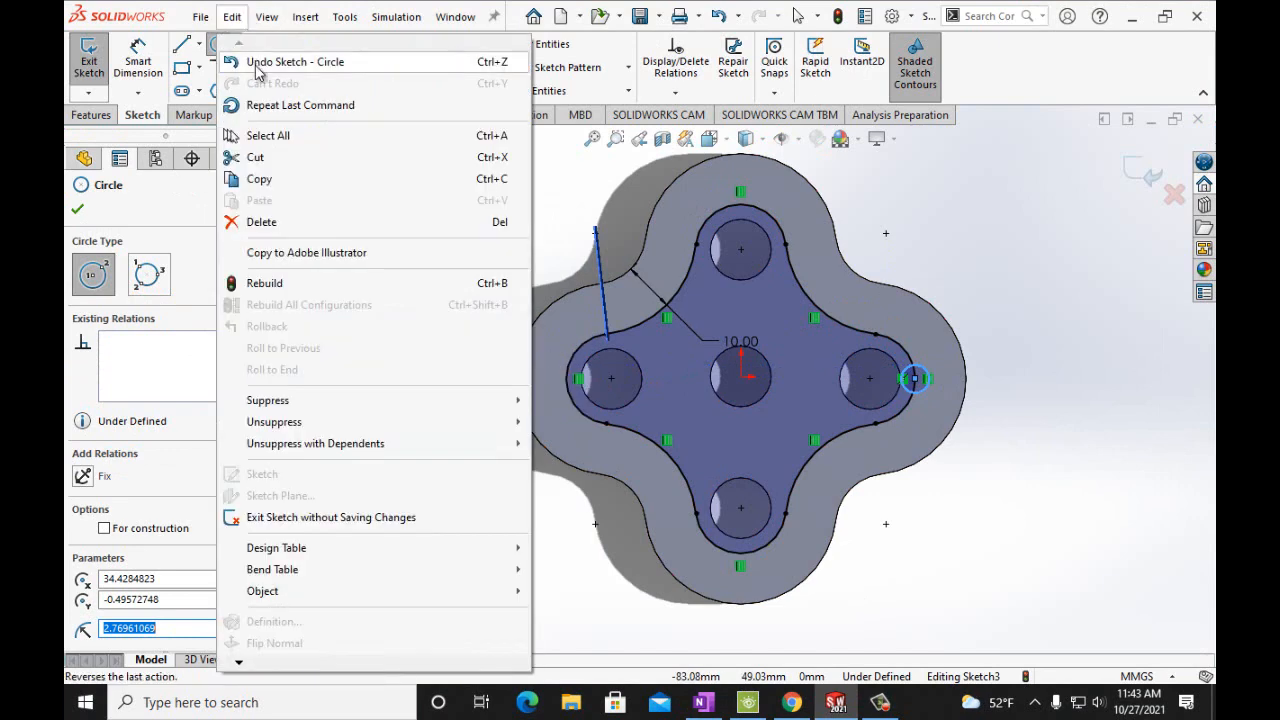
click(258, 57)
Undo the 10 mm offset and offset the plate's outer edge 5 mm inward using the reversed direction
click(238, 18)
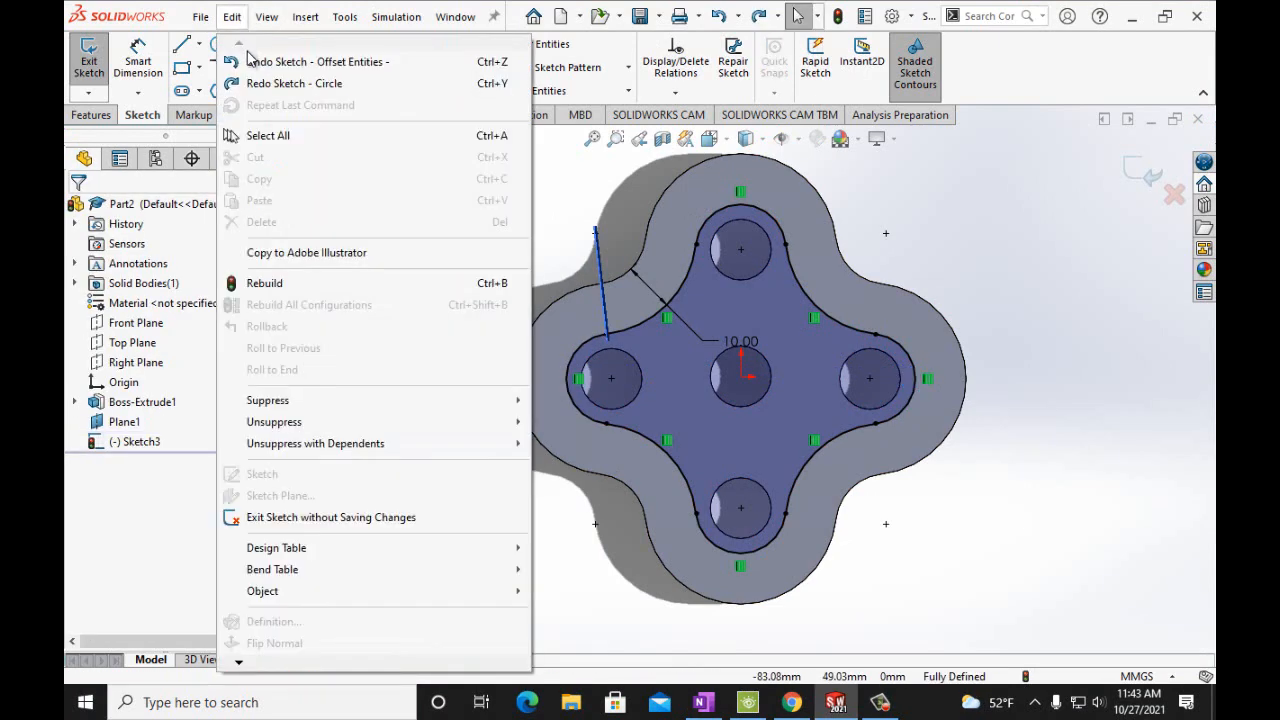
click(252, 63)
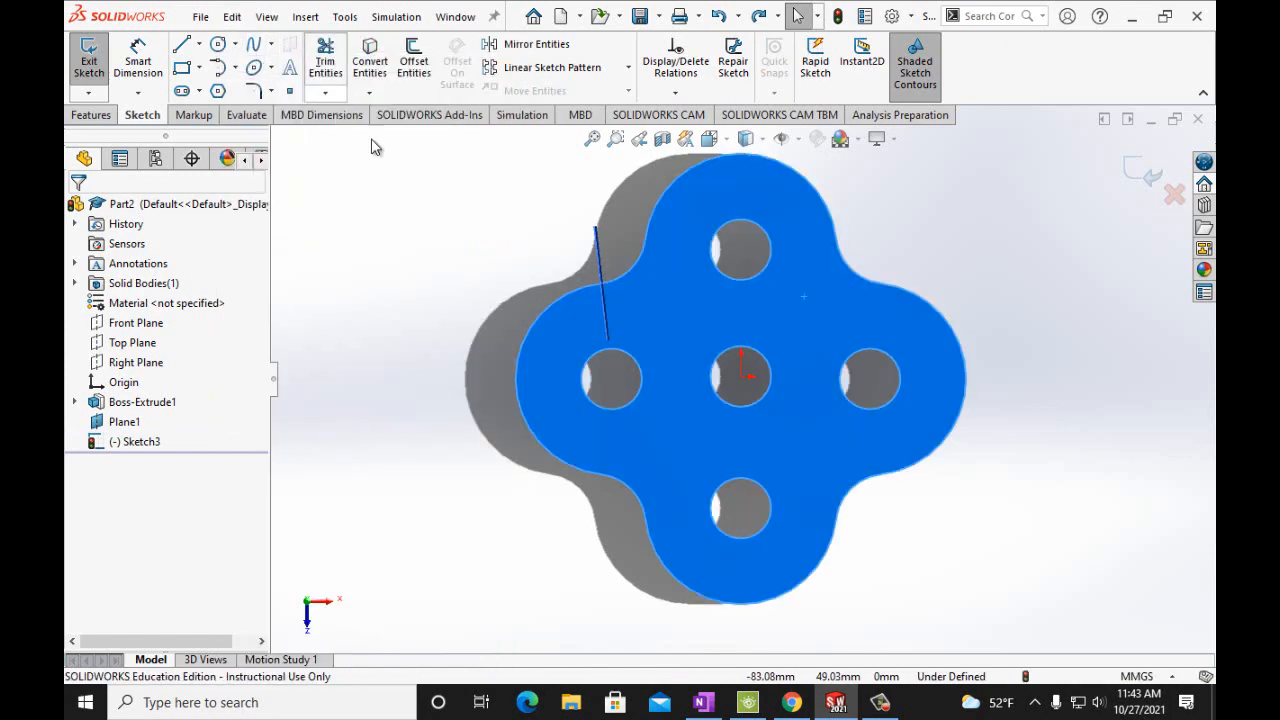
click(414, 60)
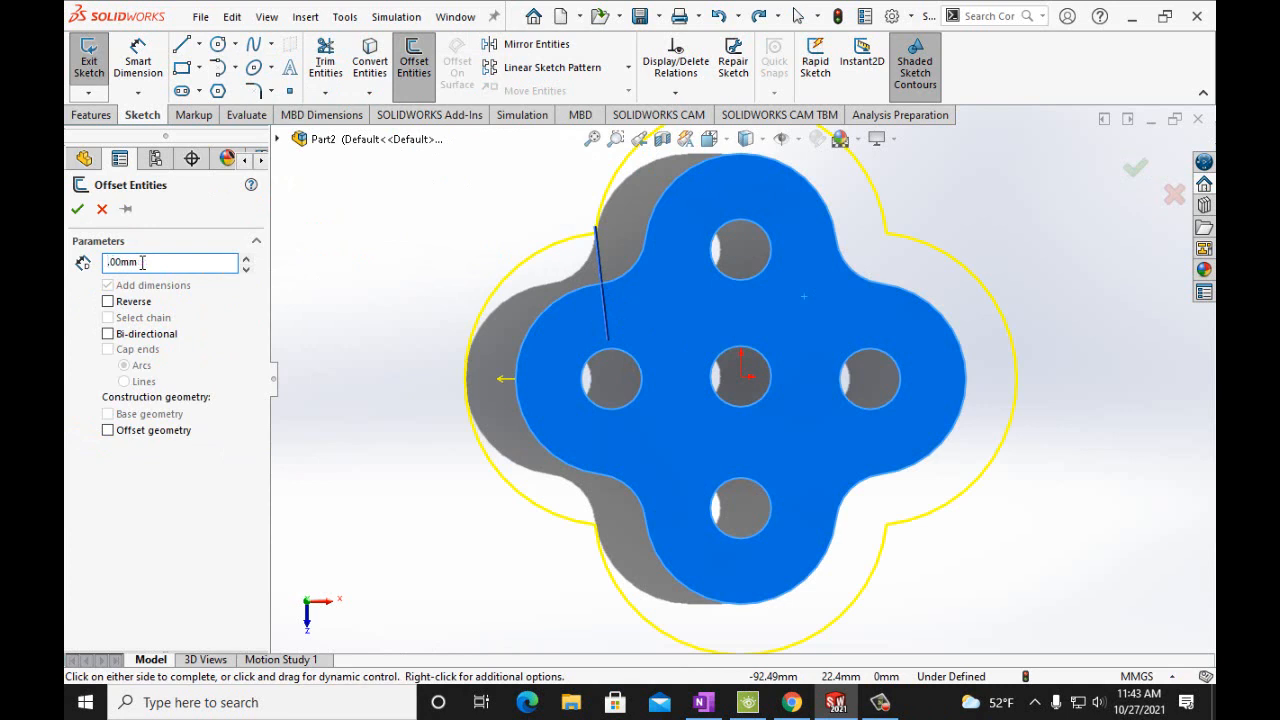
click(108, 302)
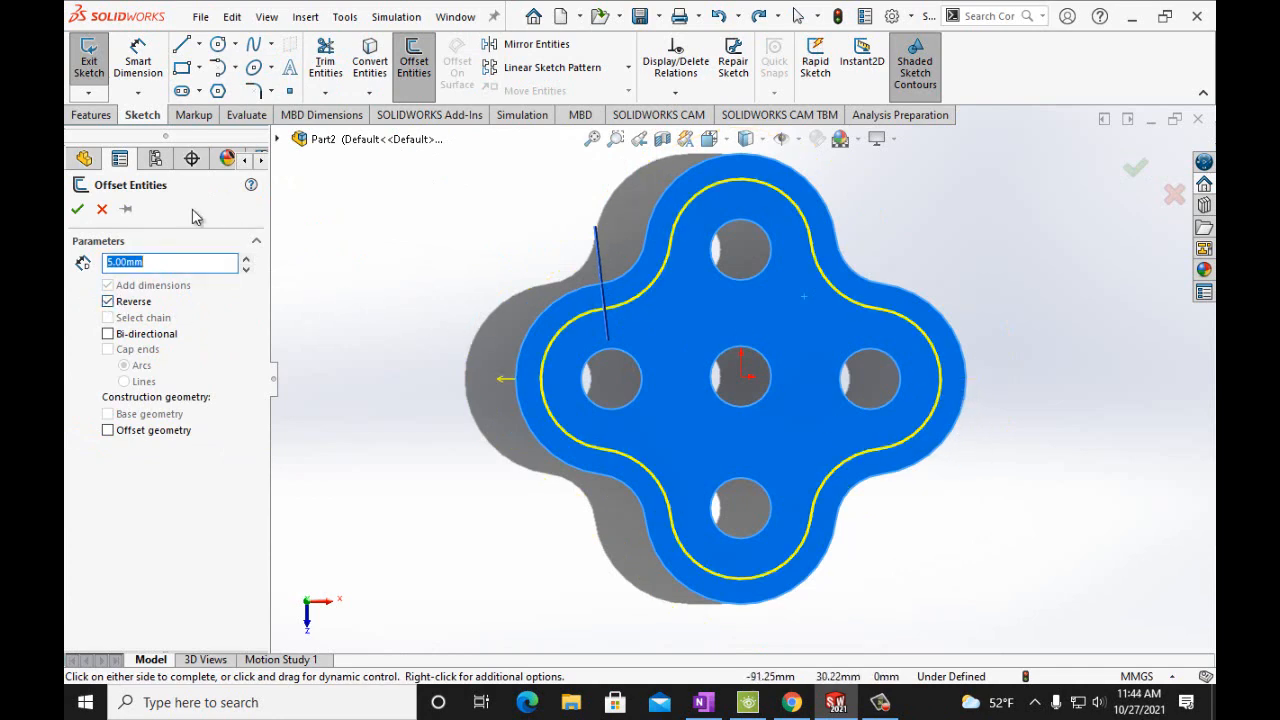
click(78, 210)
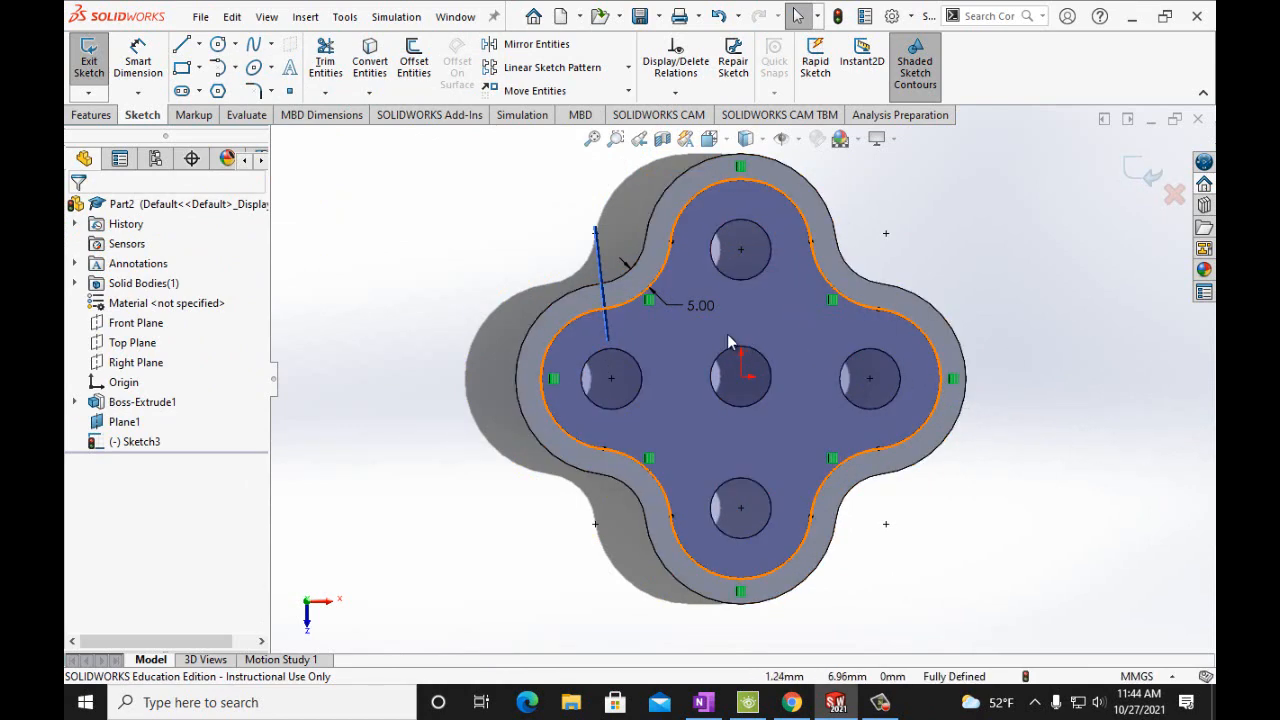
Sketch a circle of about 2.5 mm radius centred on the offset curve at the tip of the right lobe
click(218, 46)
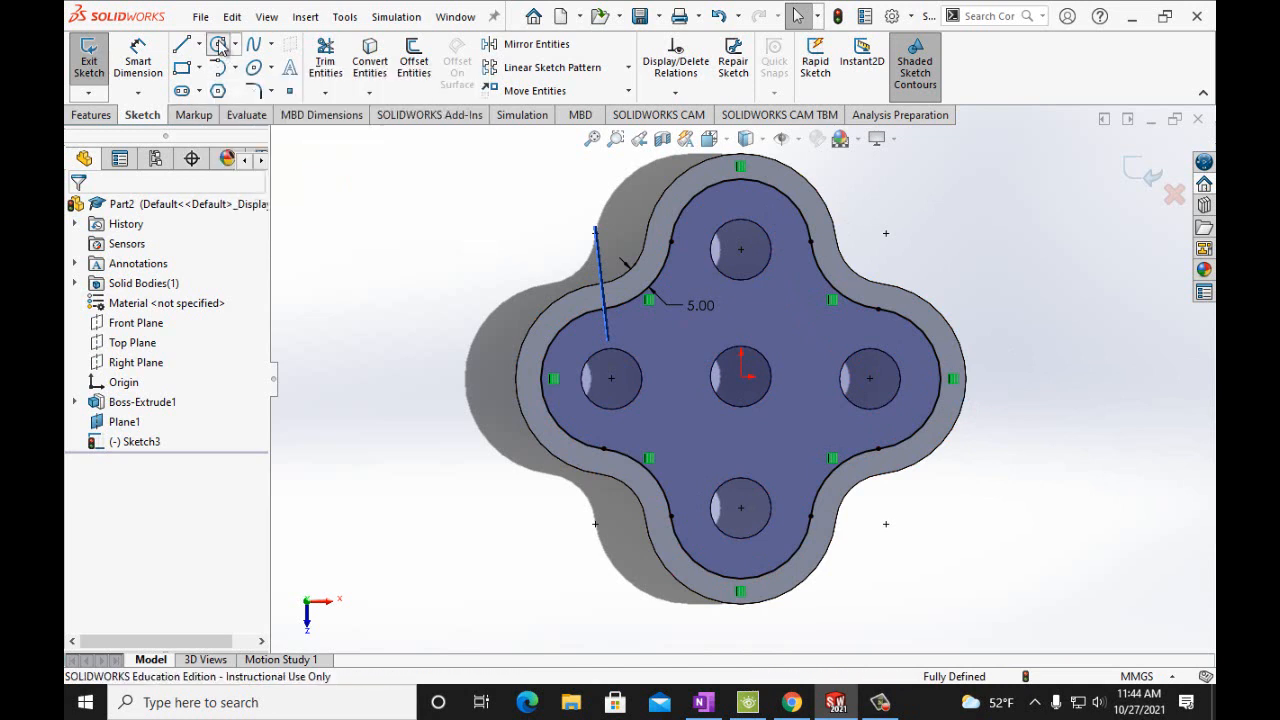
click(944, 378)
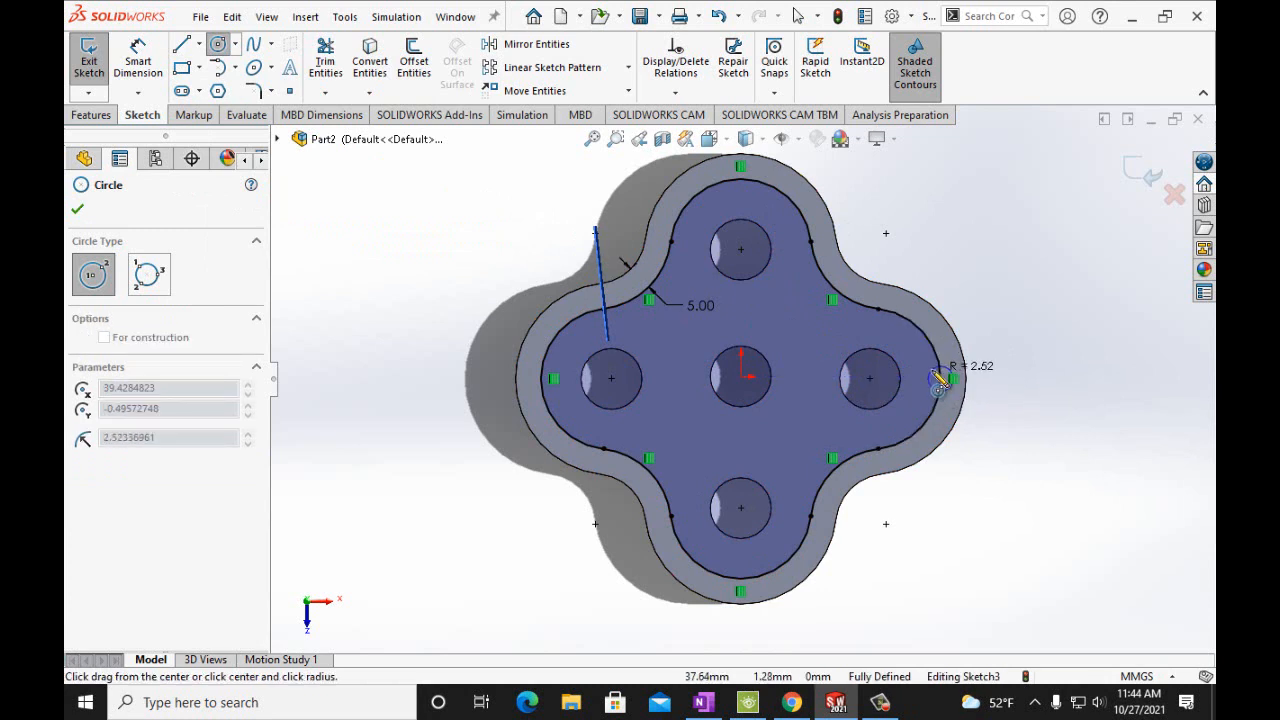
click(932, 371)
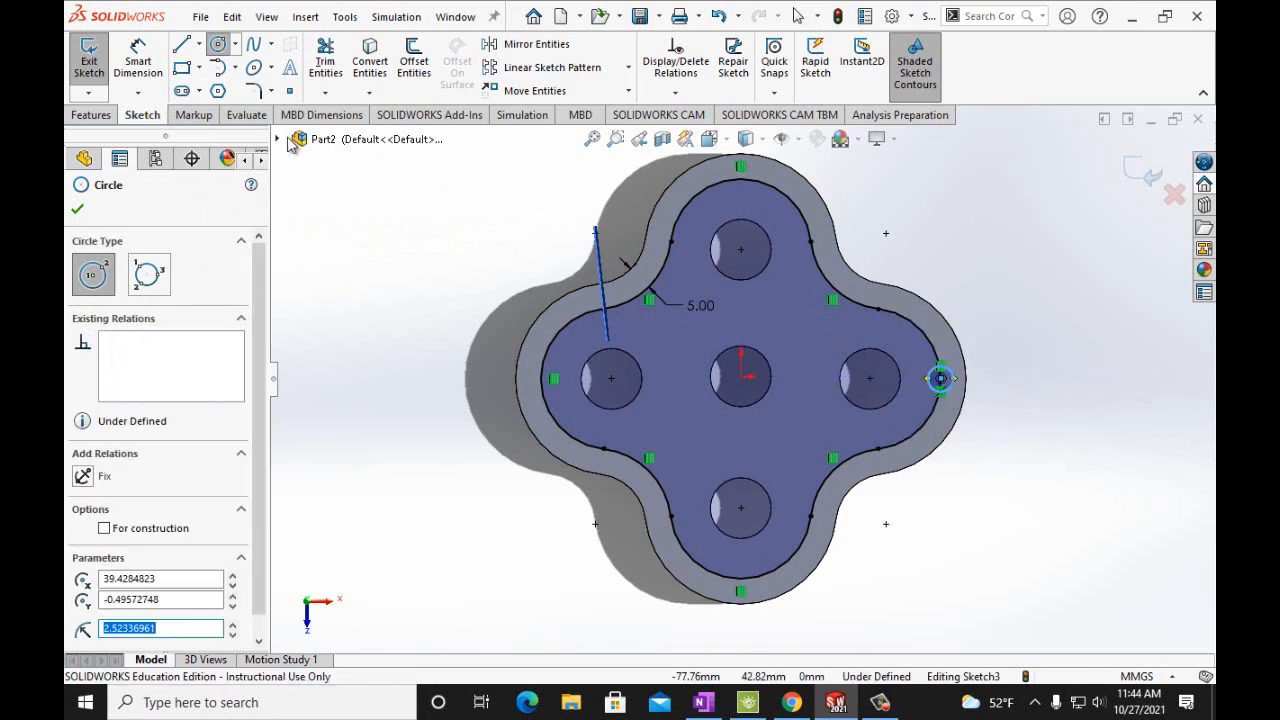
Dimension the small circle's diameter to 6 mm and exit the sketch
click(141, 62)
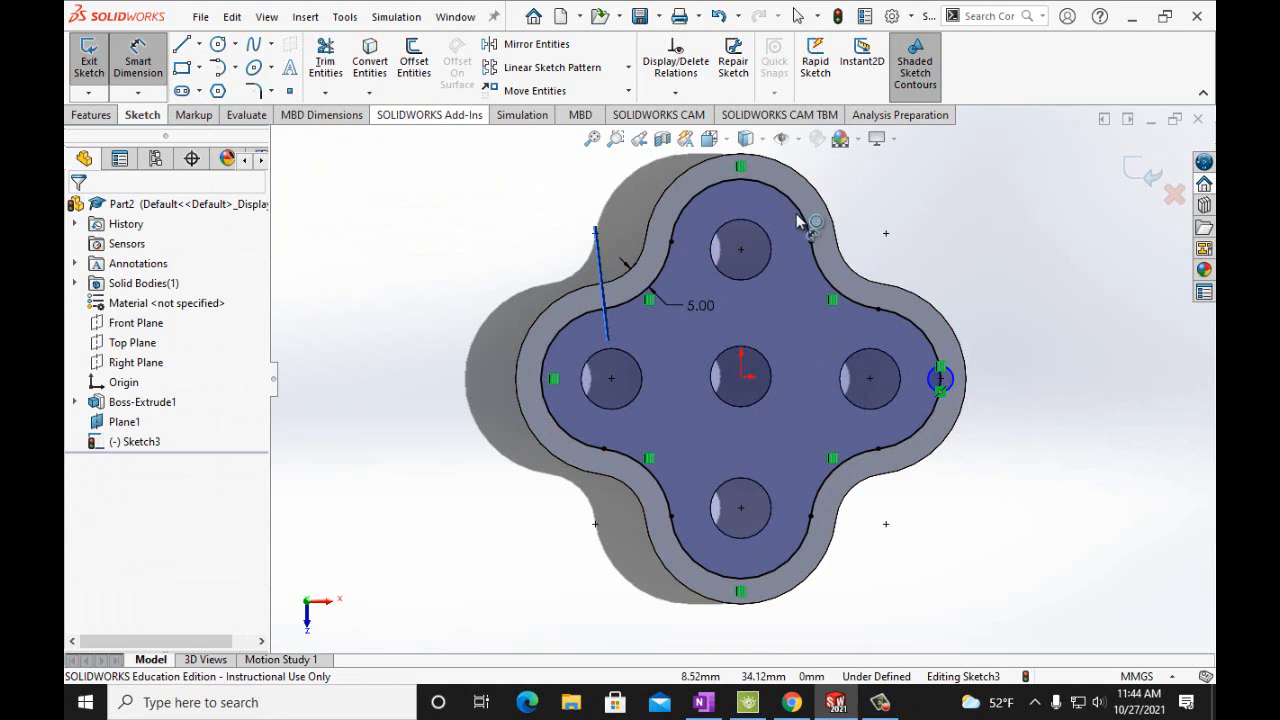
click(944, 377)
click(1019, 338)
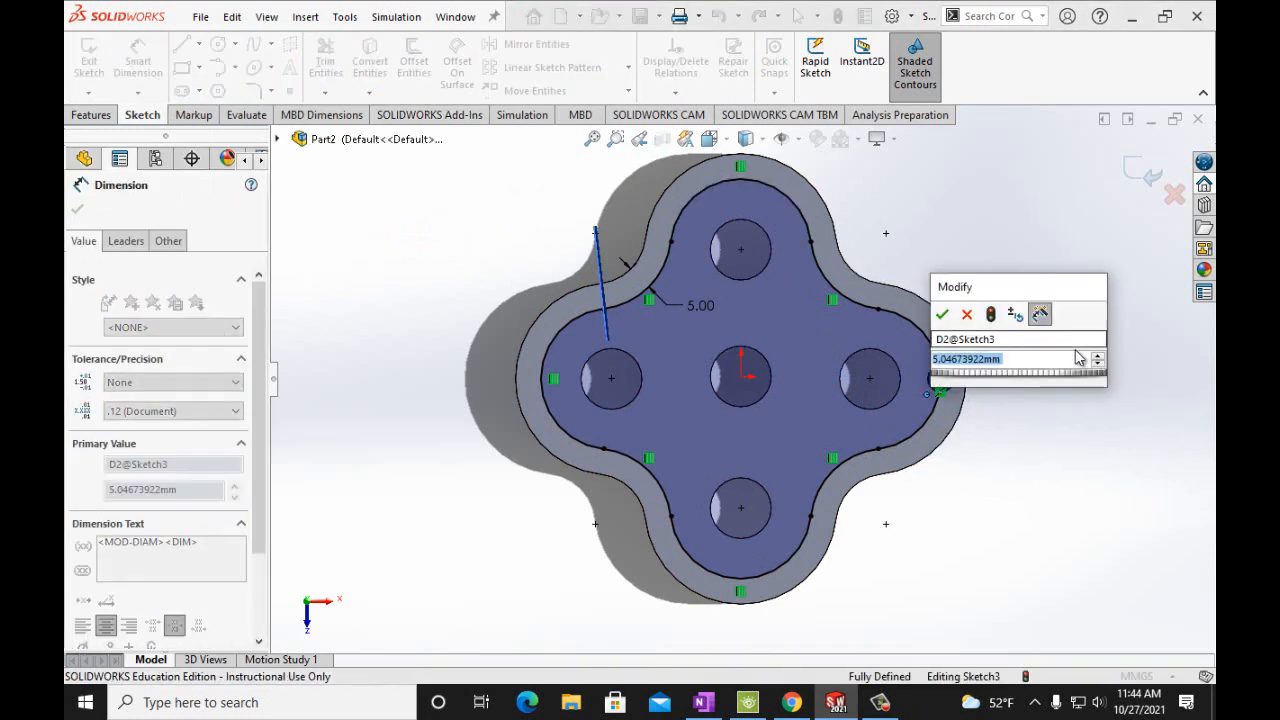
text(6)
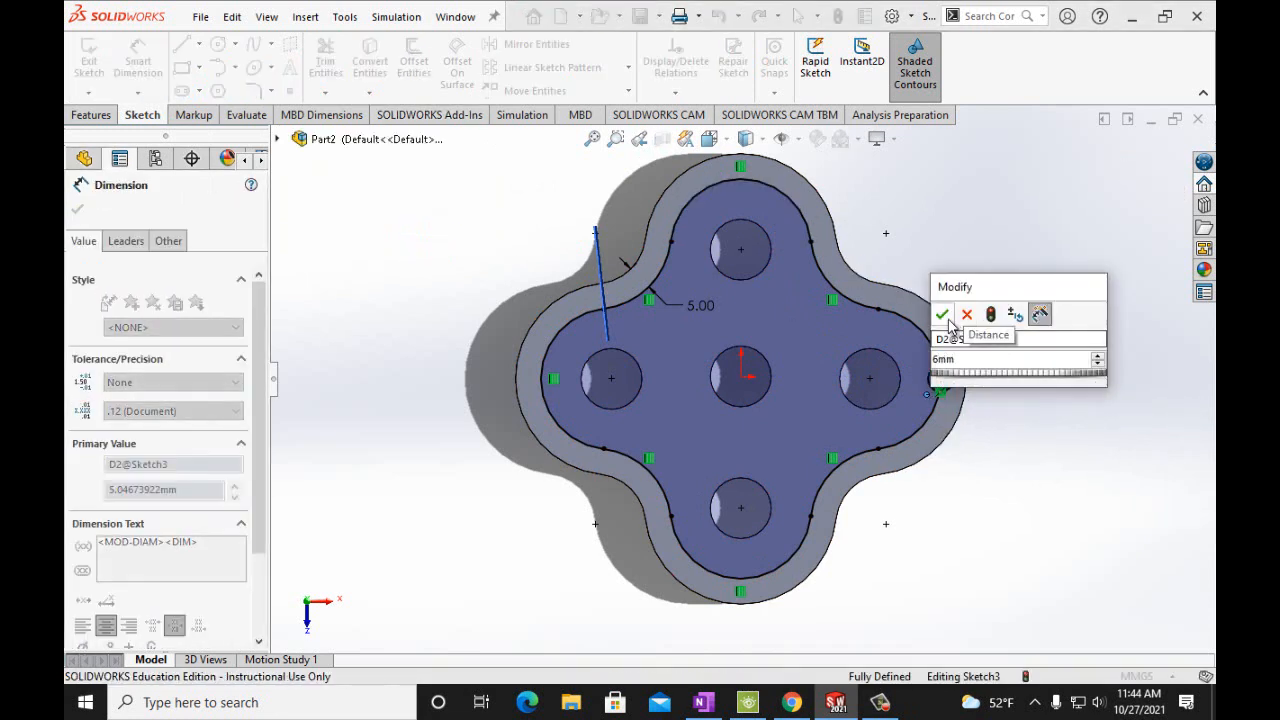
click(942, 315)
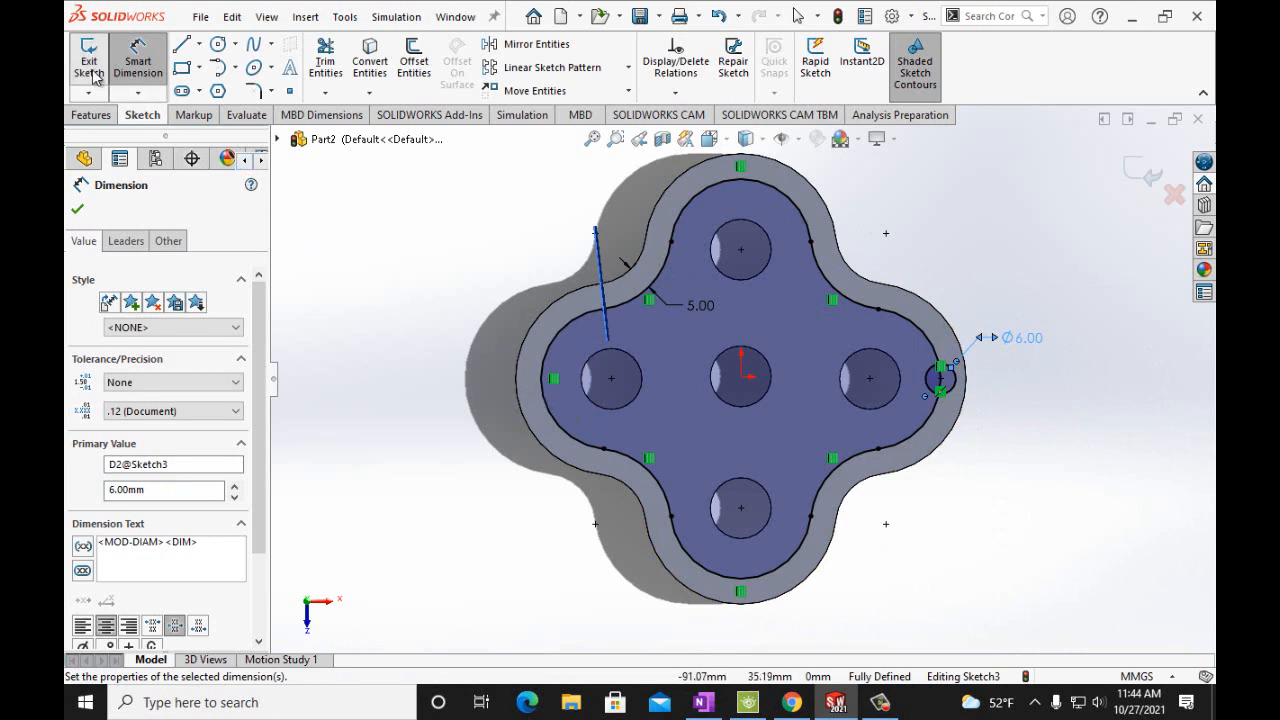
click(77, 213)
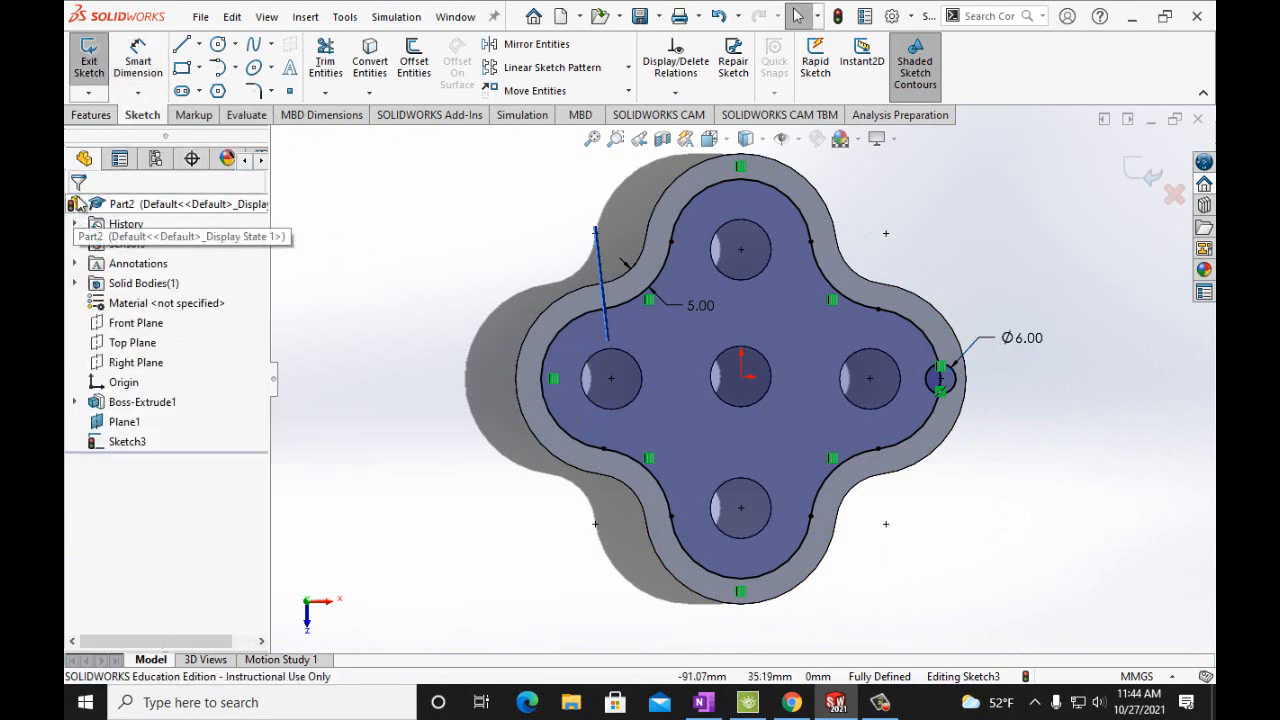
click(88, 62)
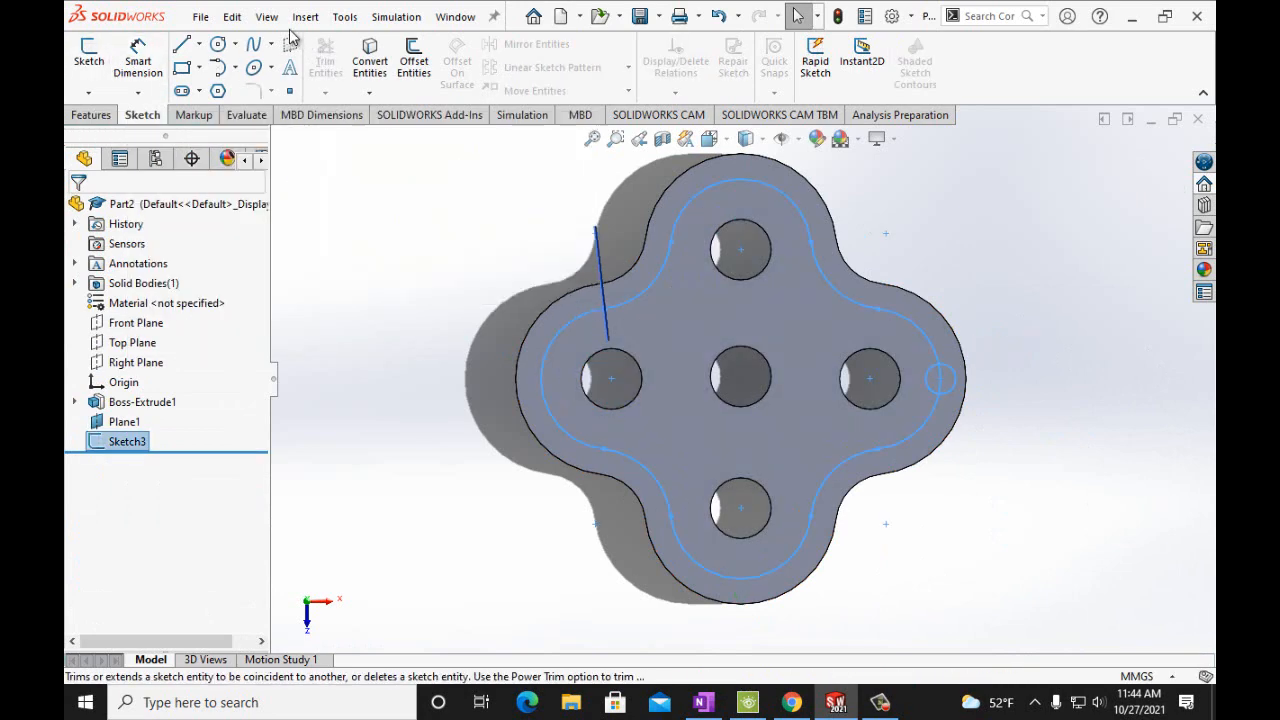
click(306, 20)
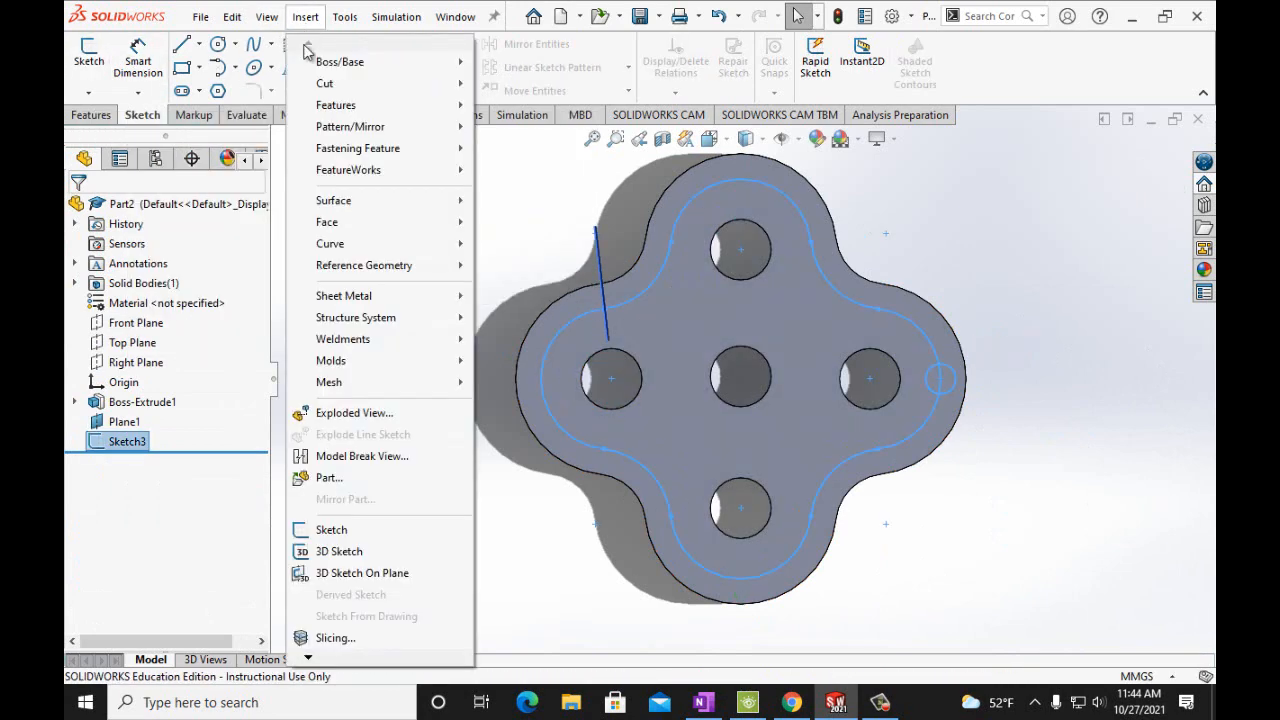
mouse_move(323, 126)
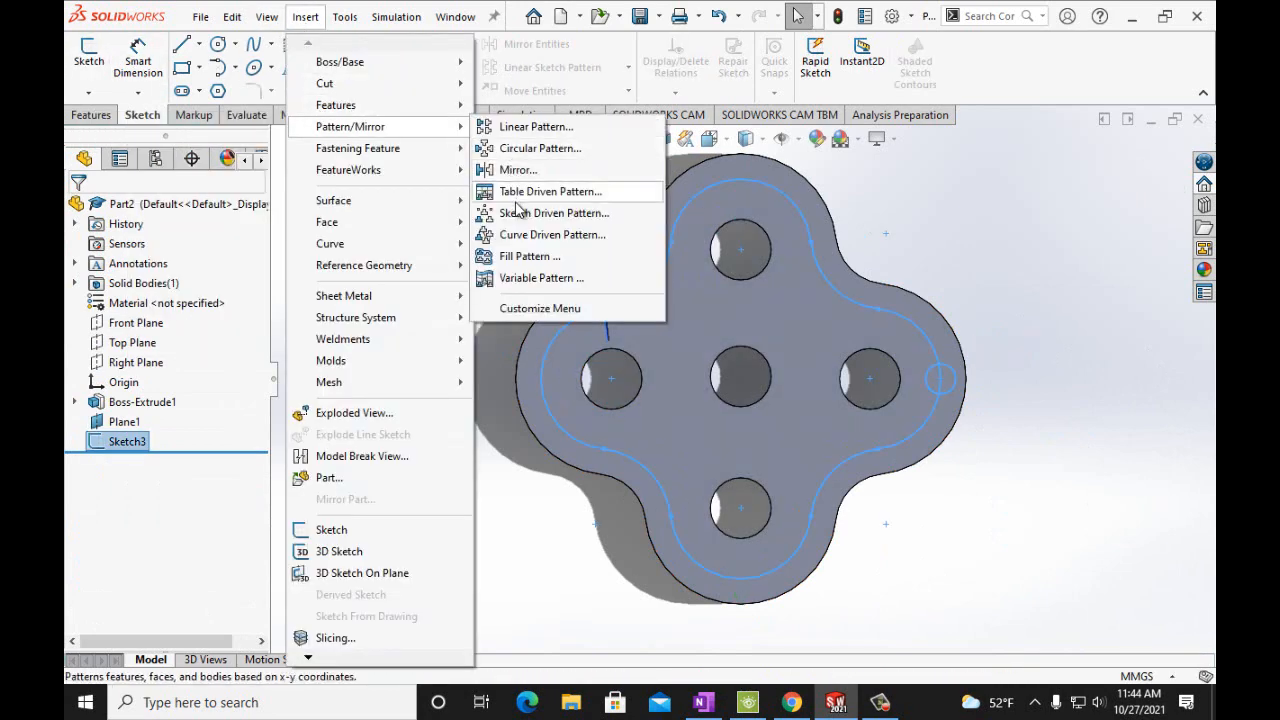
click(518, 236)
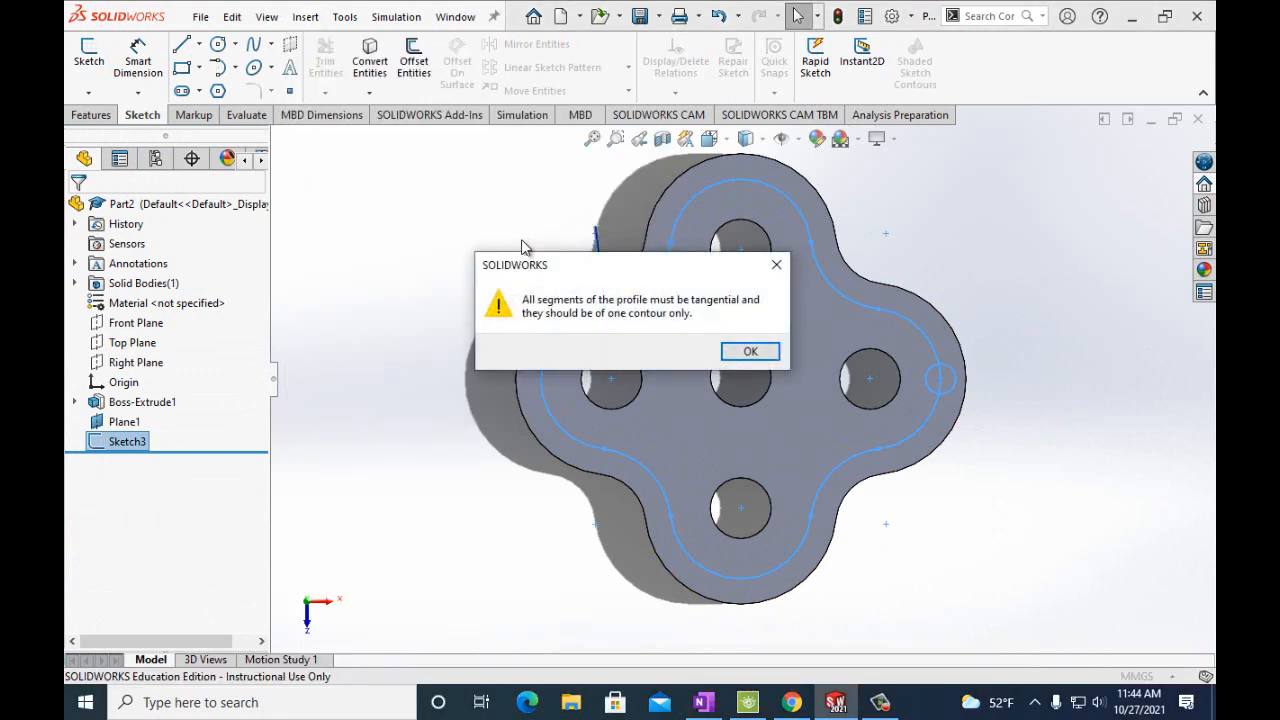
click(750, 354)
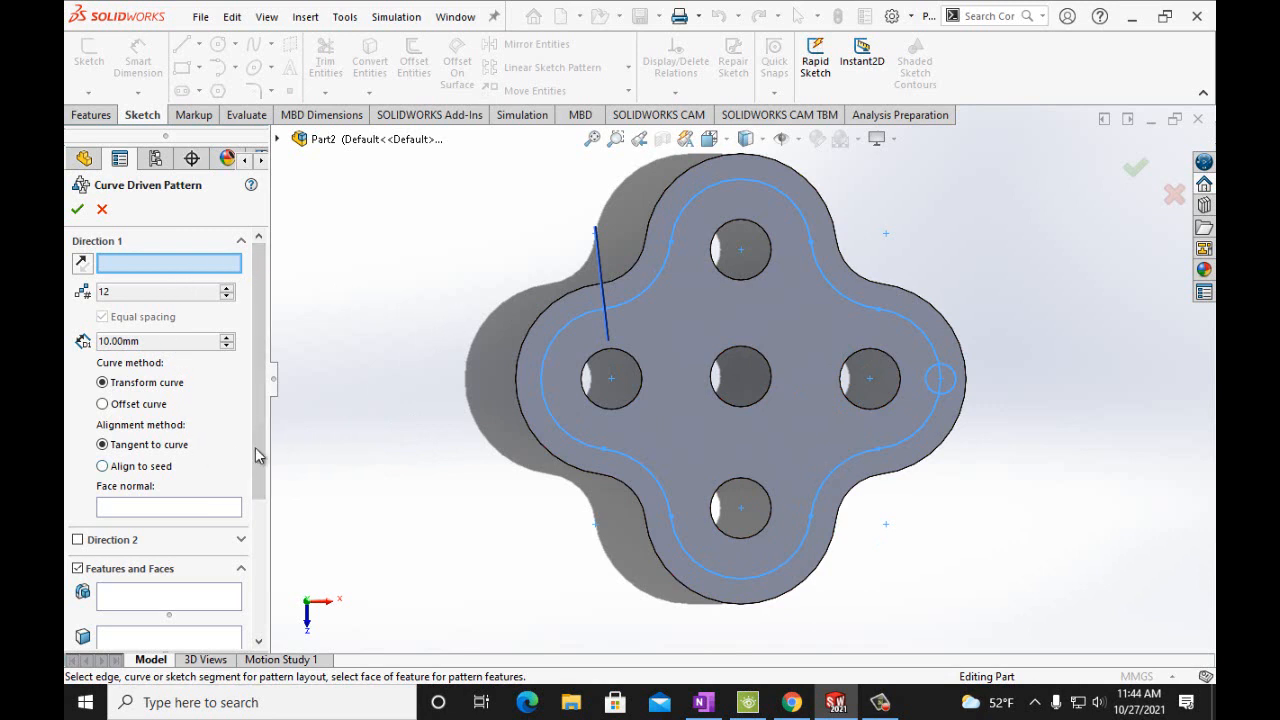
click(174, 598)
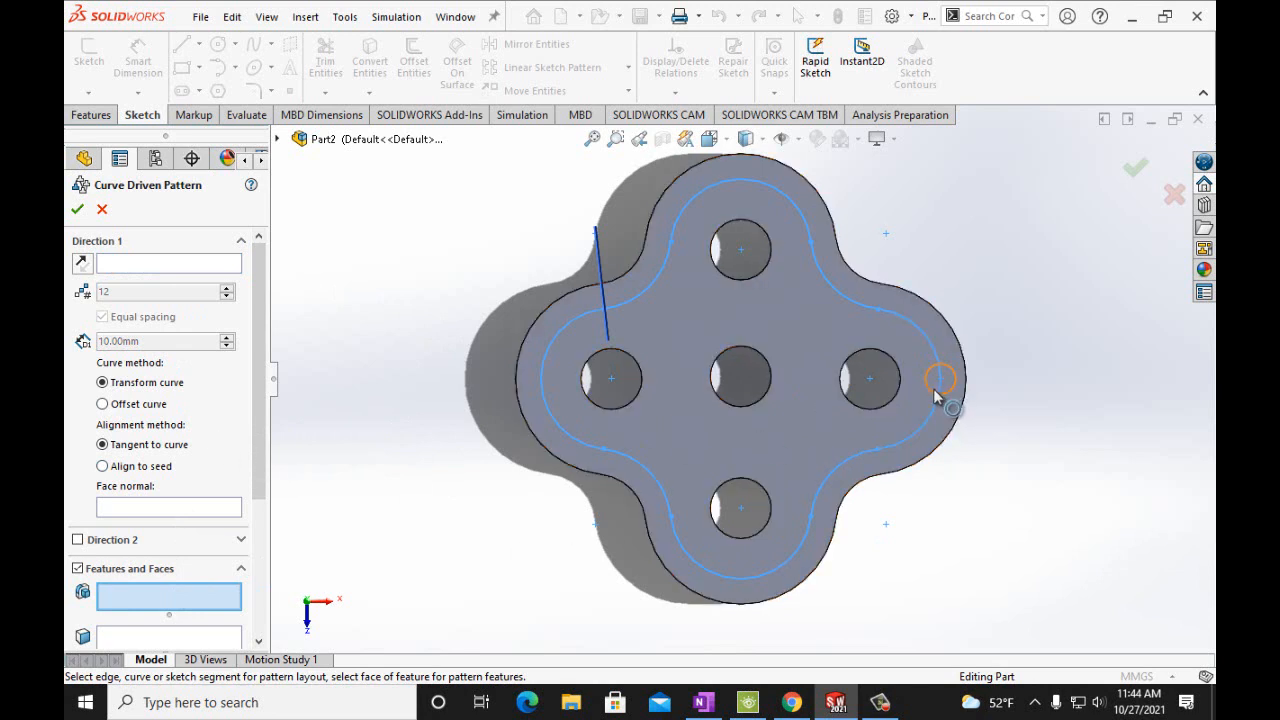
click(217, 265)
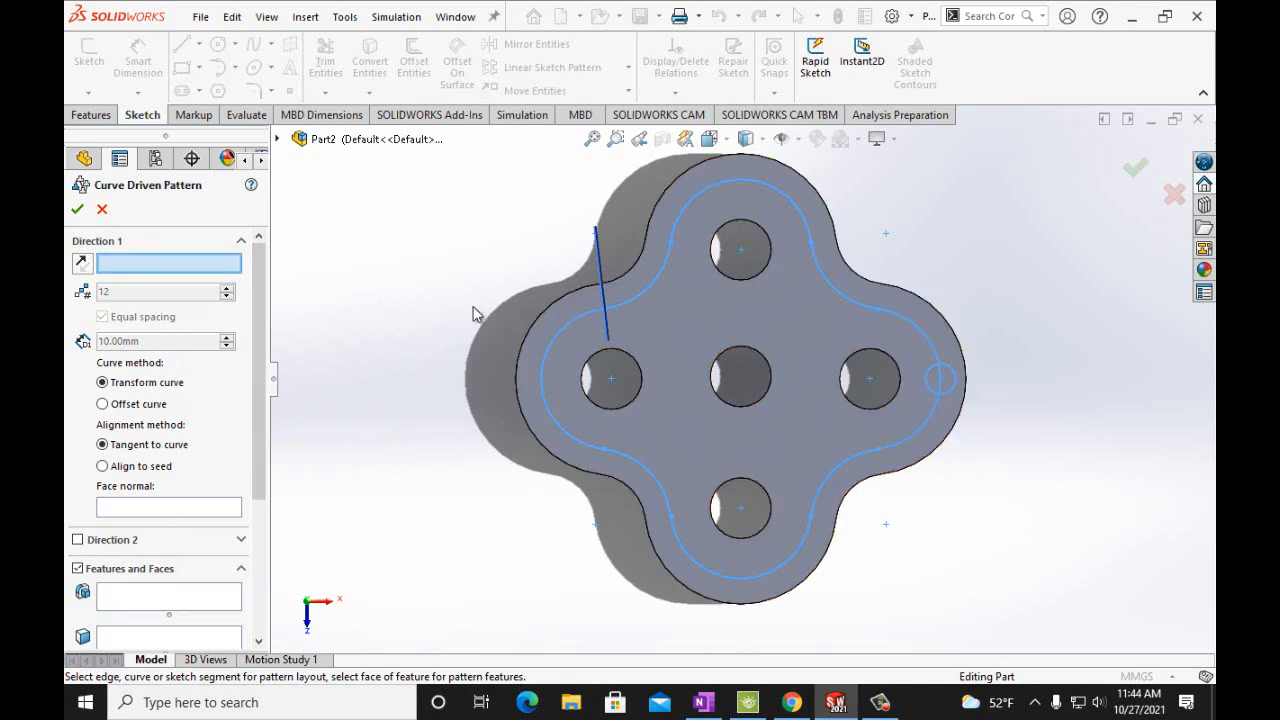
click(570, 333)
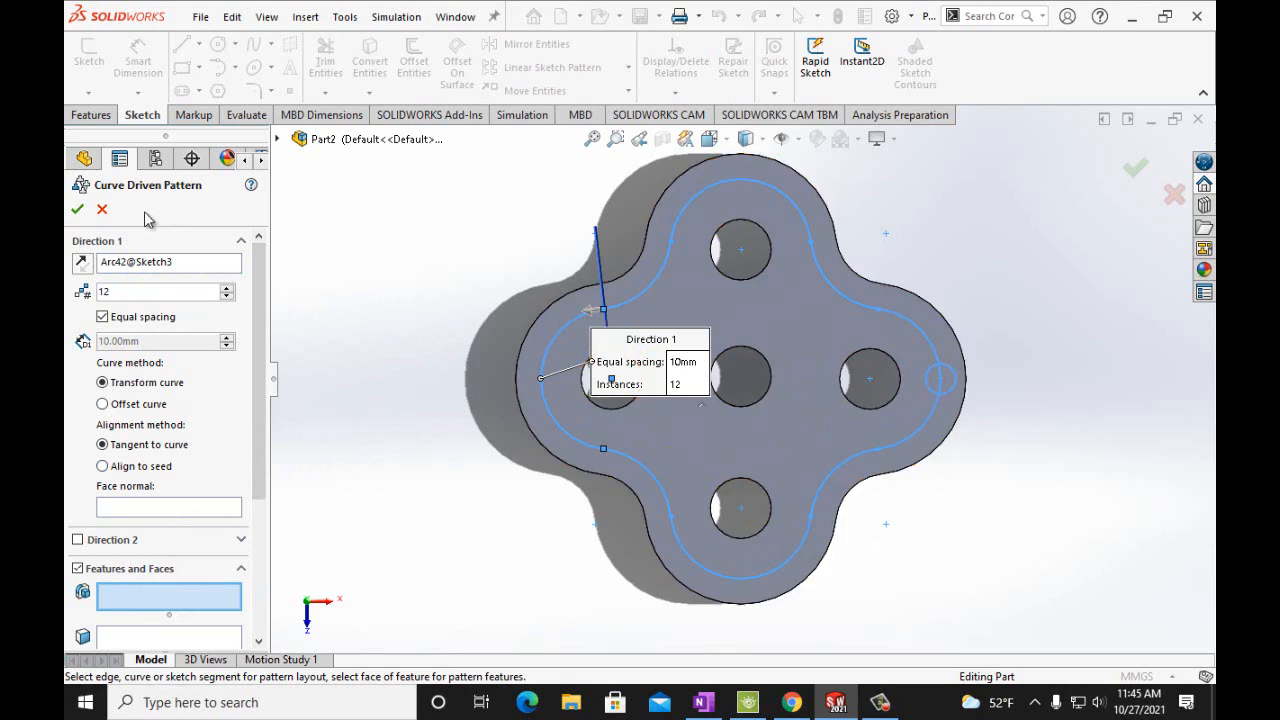
click(102, 210)
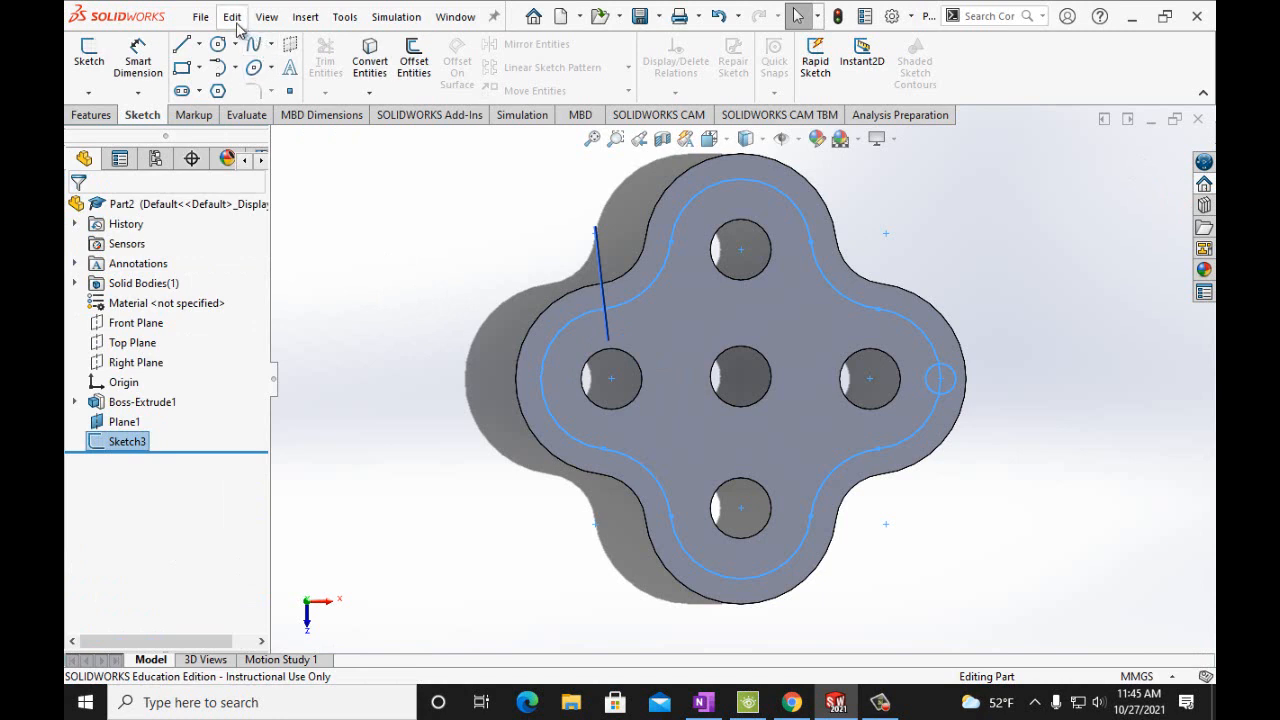
Cut-extrude the 6 mm circle through the plate at the right lobe
click(927, 383)
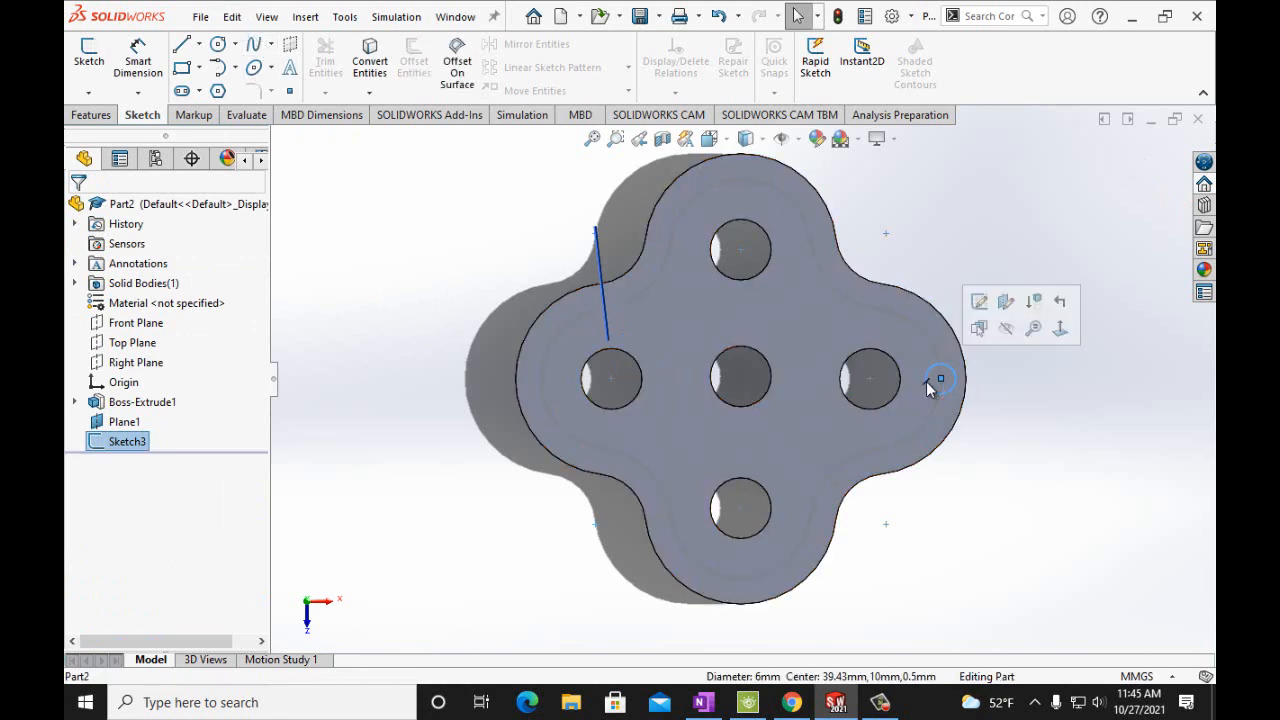
click(88, 115)
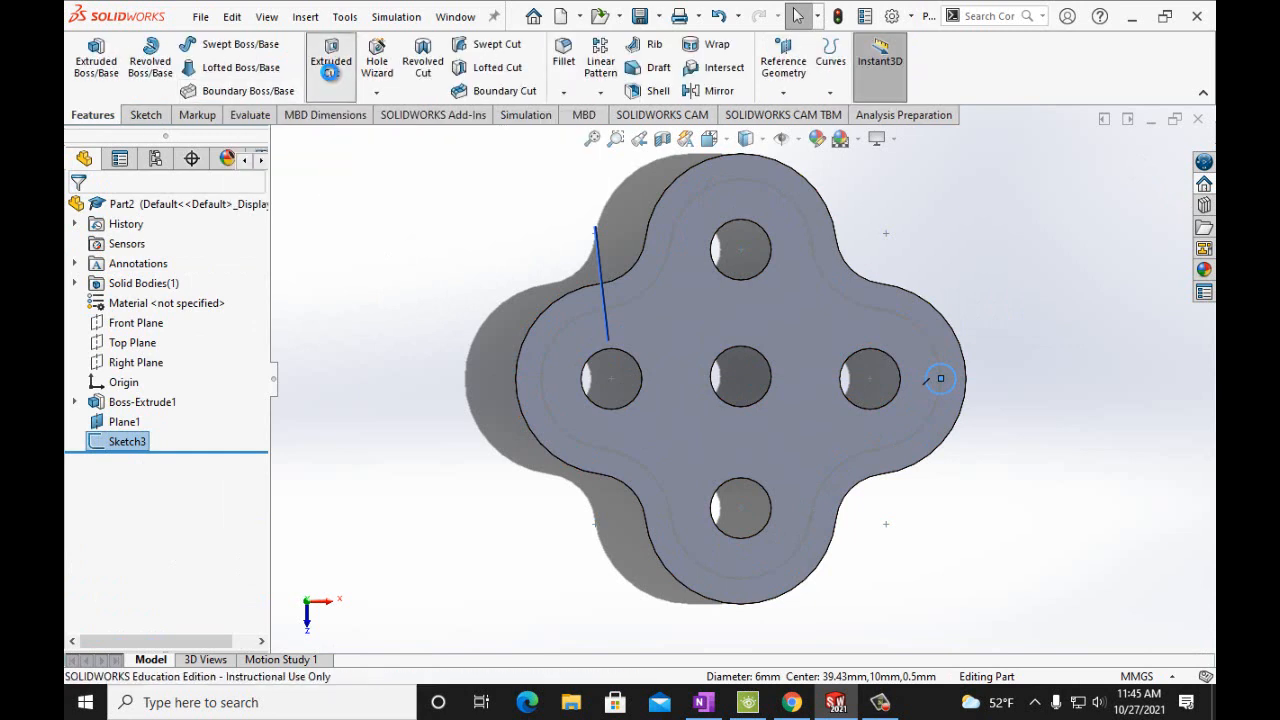
click(331, 60)
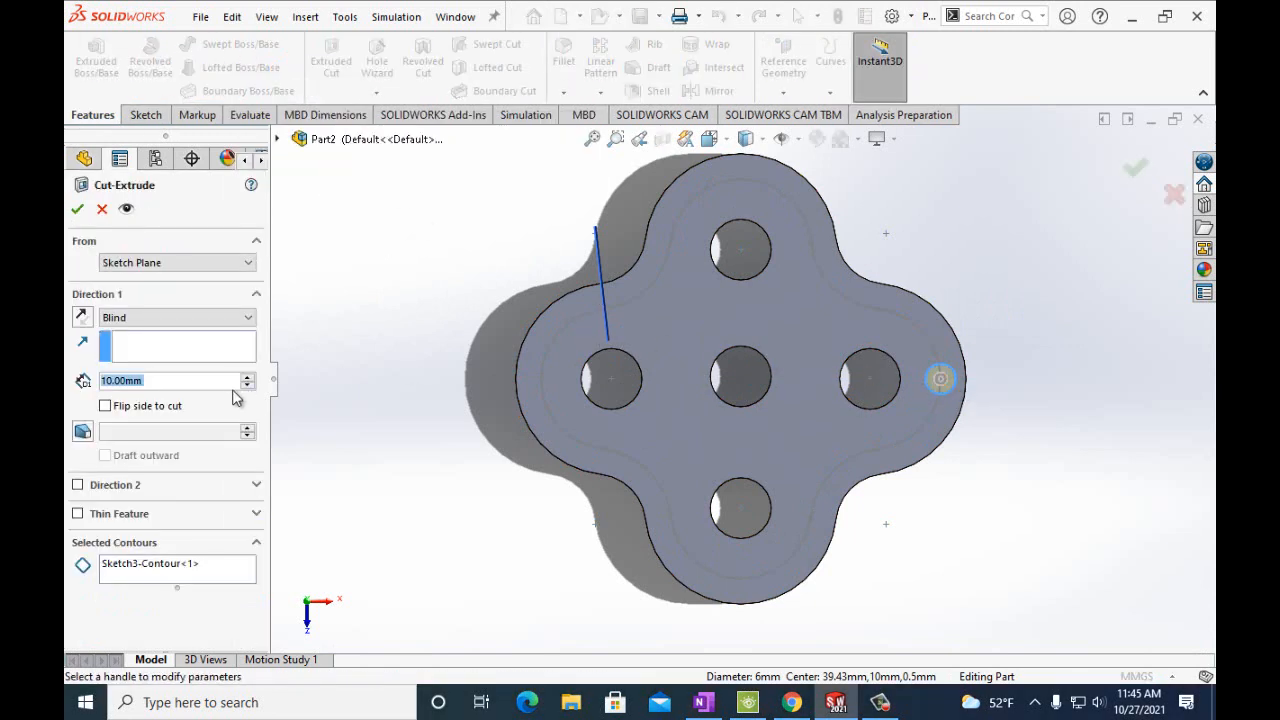
click(248, 317)
click(220, 346)
click(220, 354)
click(77, 208)
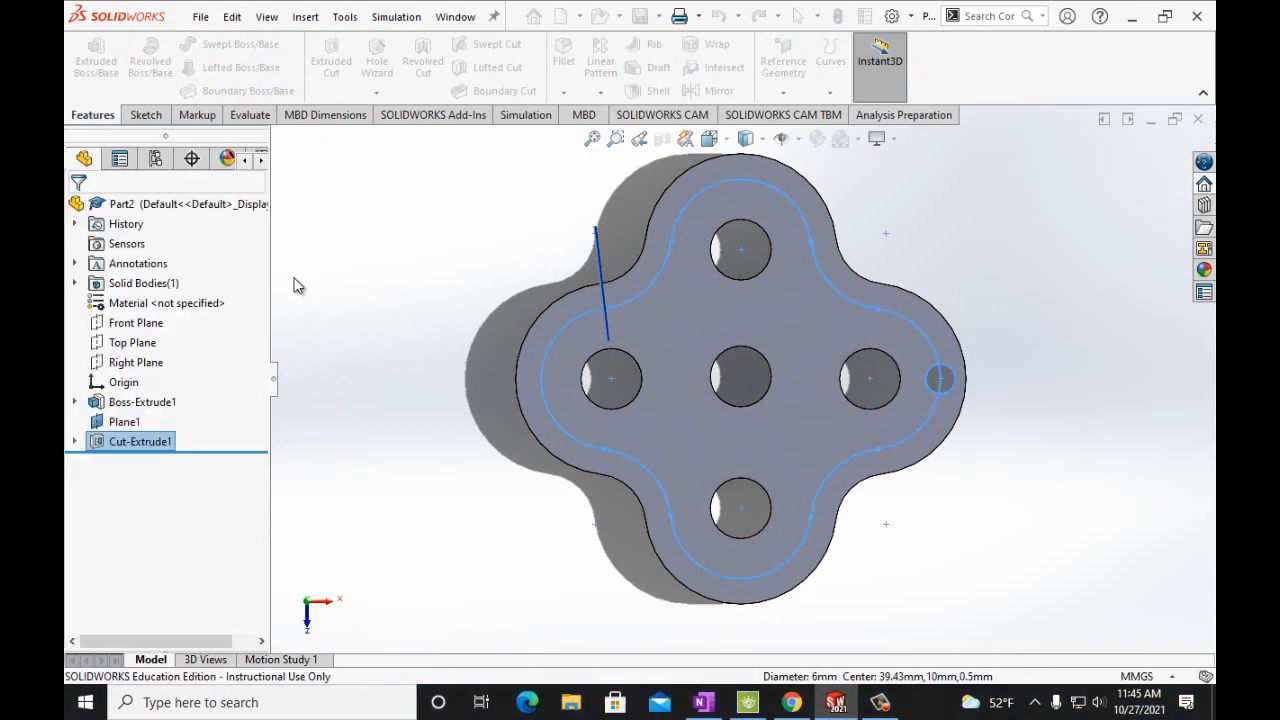
key(ctrl+7)
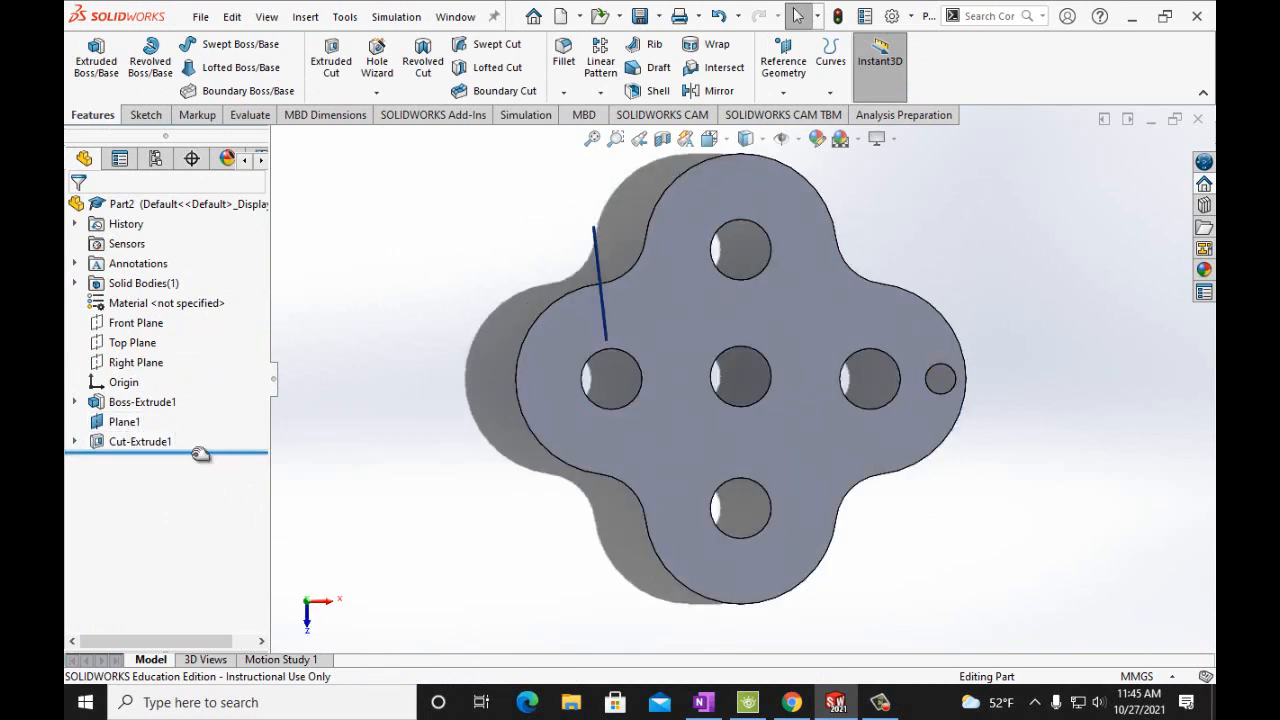
key(Down)
key(Down)
key(Down)
key(Down)
key(Up)
key(Up)
key(Up)
key(Up)
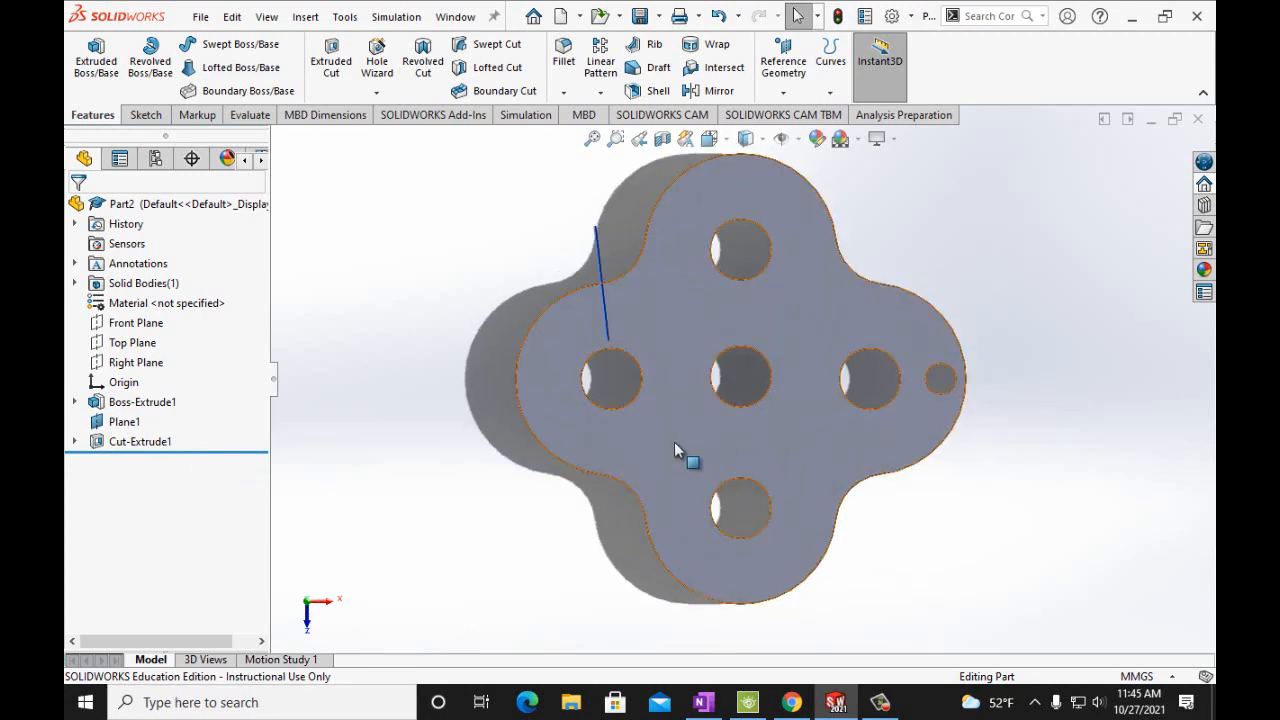
Sketch on the plate's top face a closed curve offset 5 mm inward from its outer edge, and exit the sketch
click(635, 452)
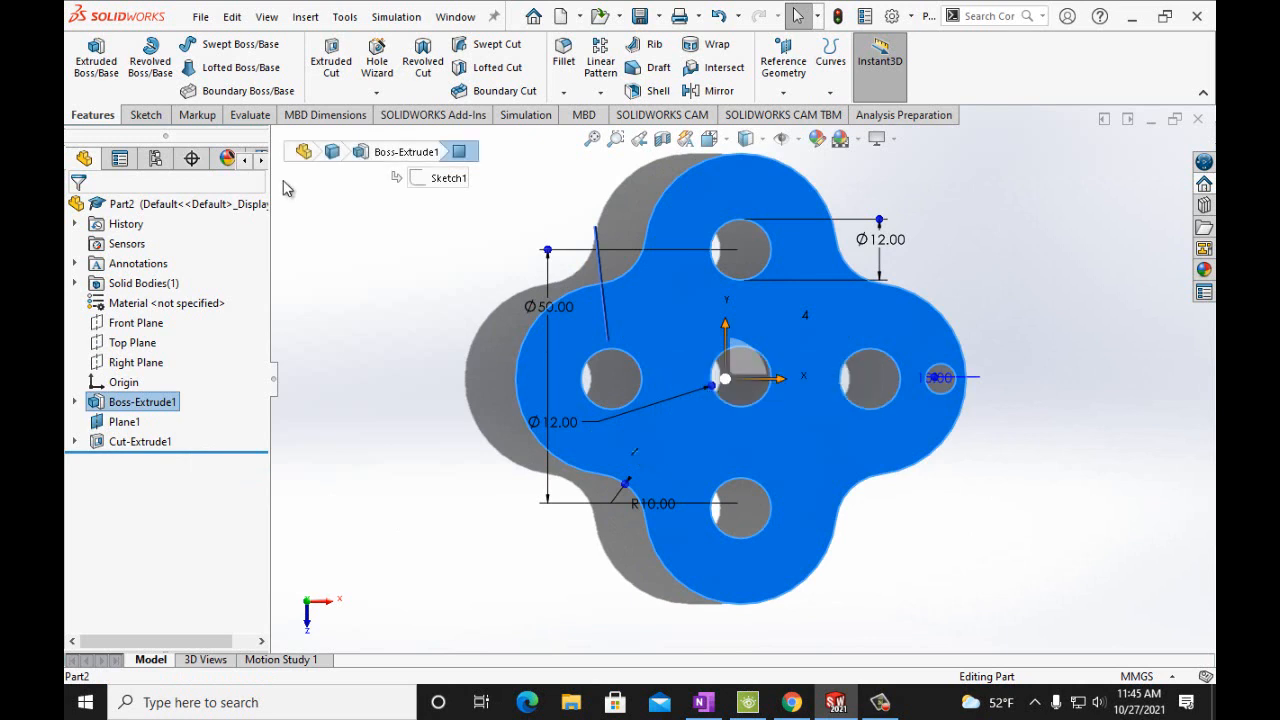
click(143, 113)
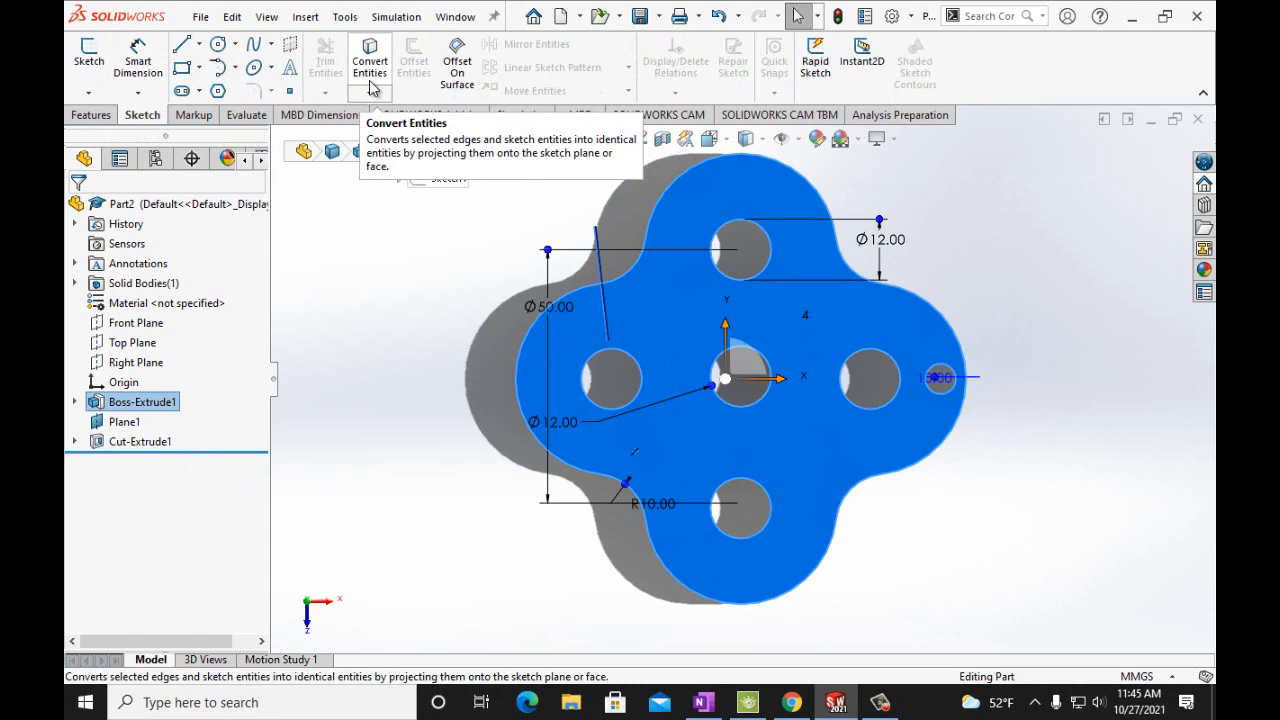
click(90, 60)
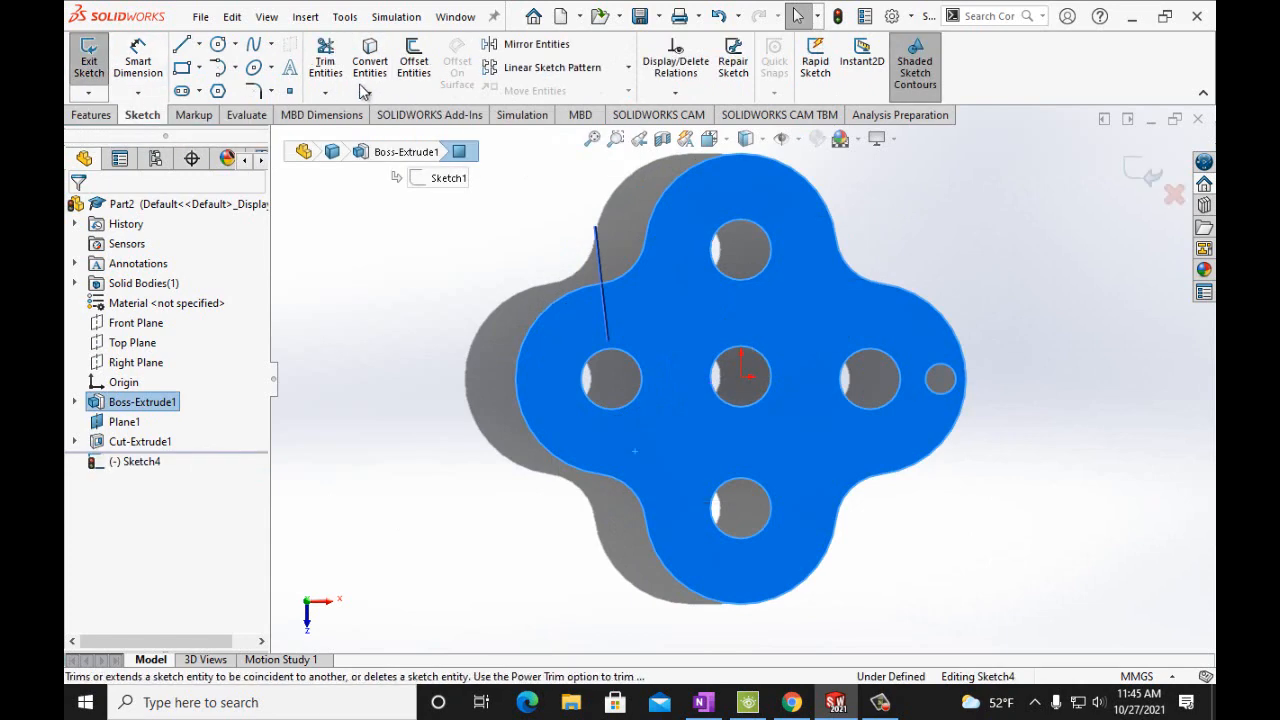
click(413, 62)
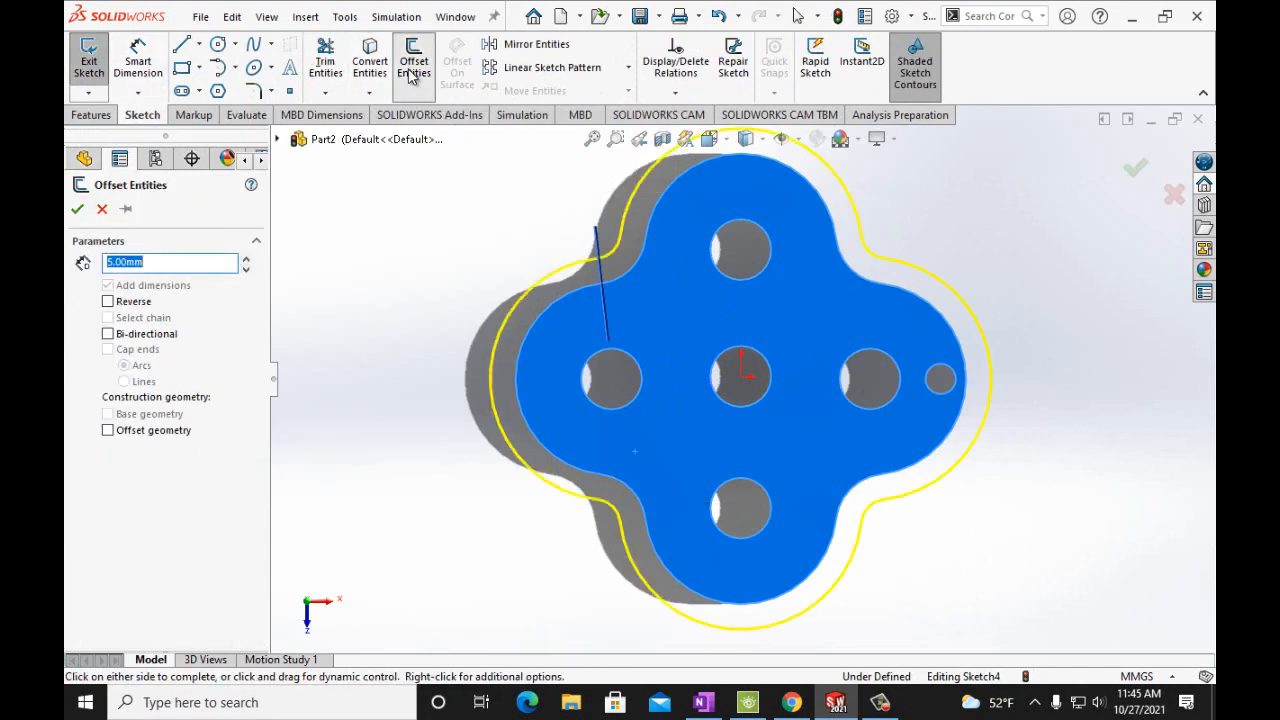
click(108, 301)
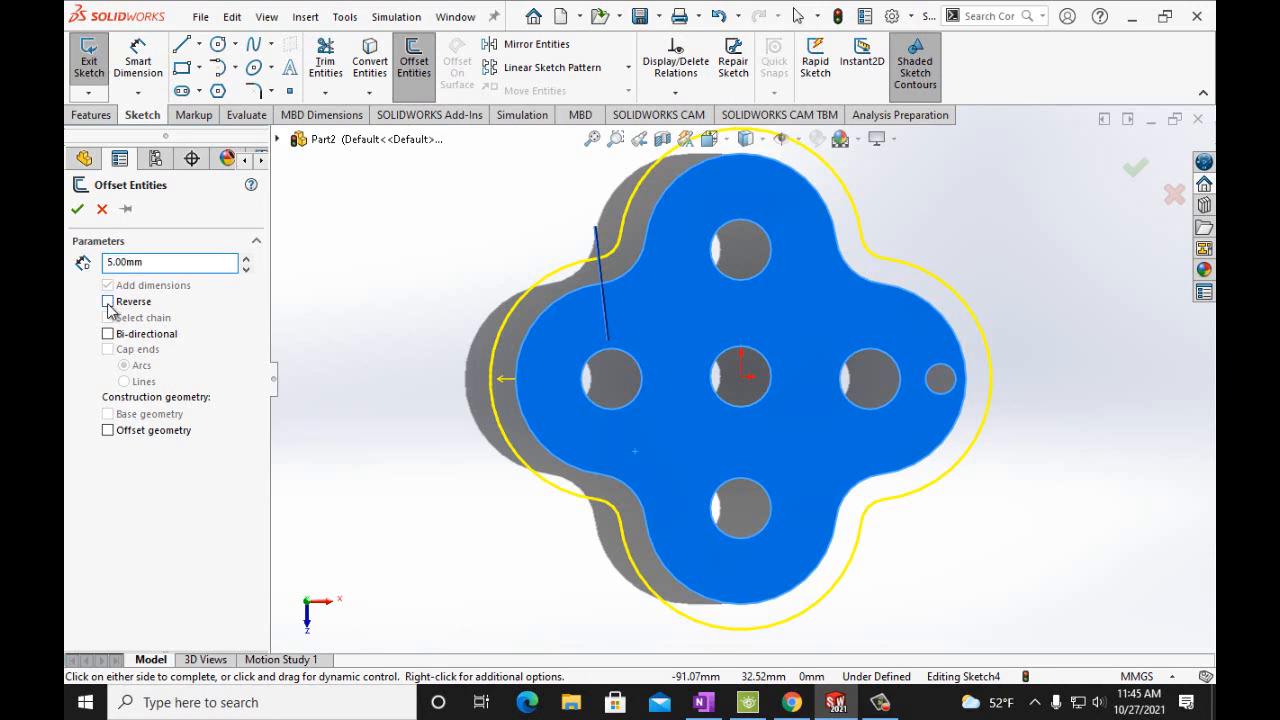
click(77, 209)
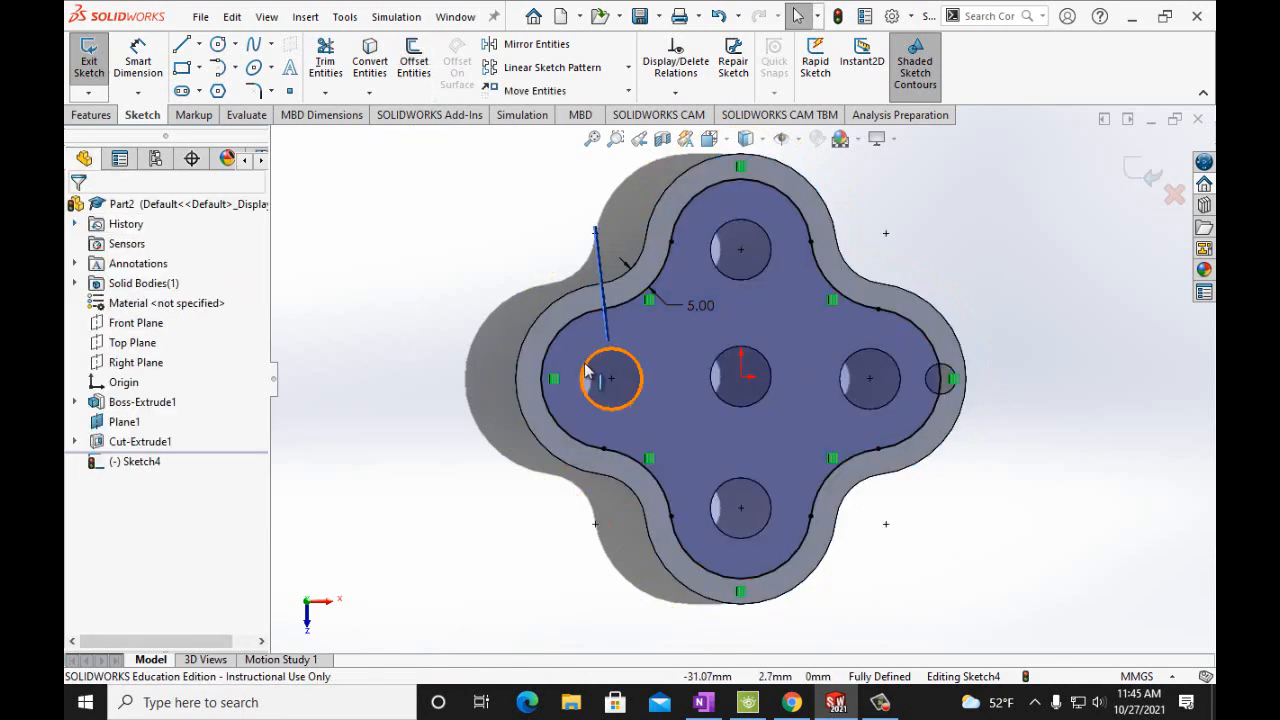
click(305, 17)
mouse_move(333, 222)
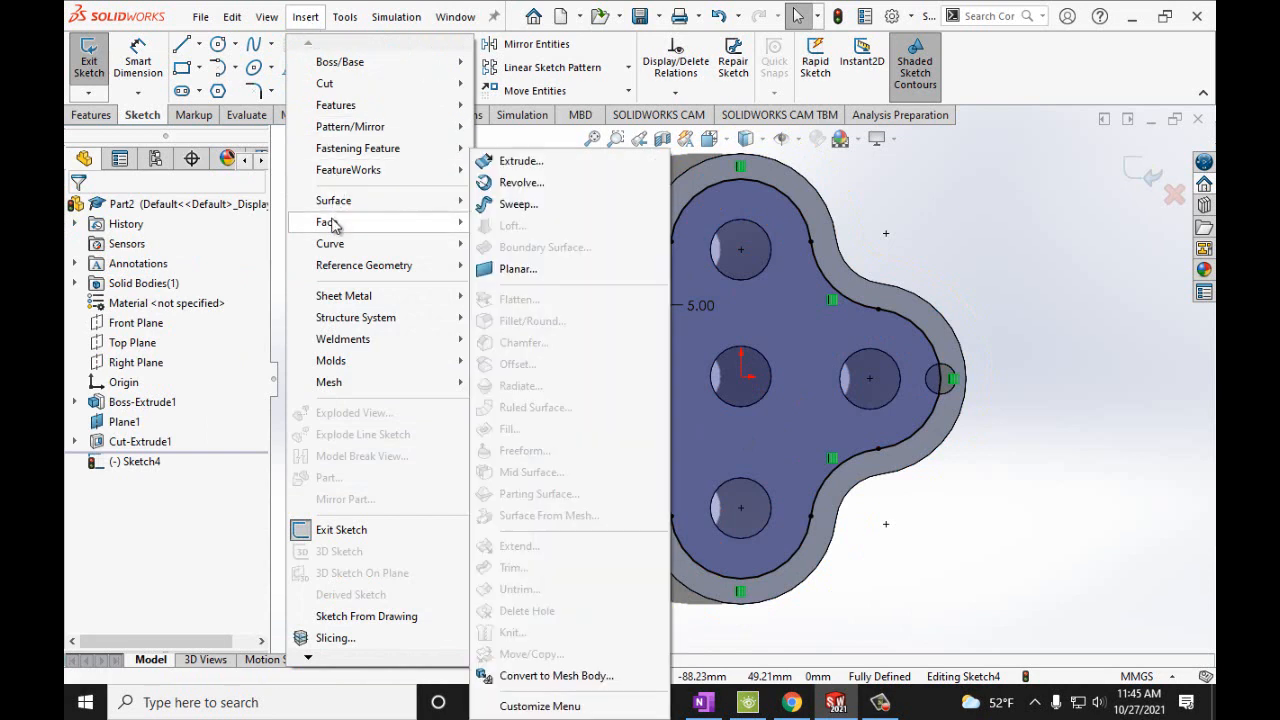
mouse_move(350, 267)
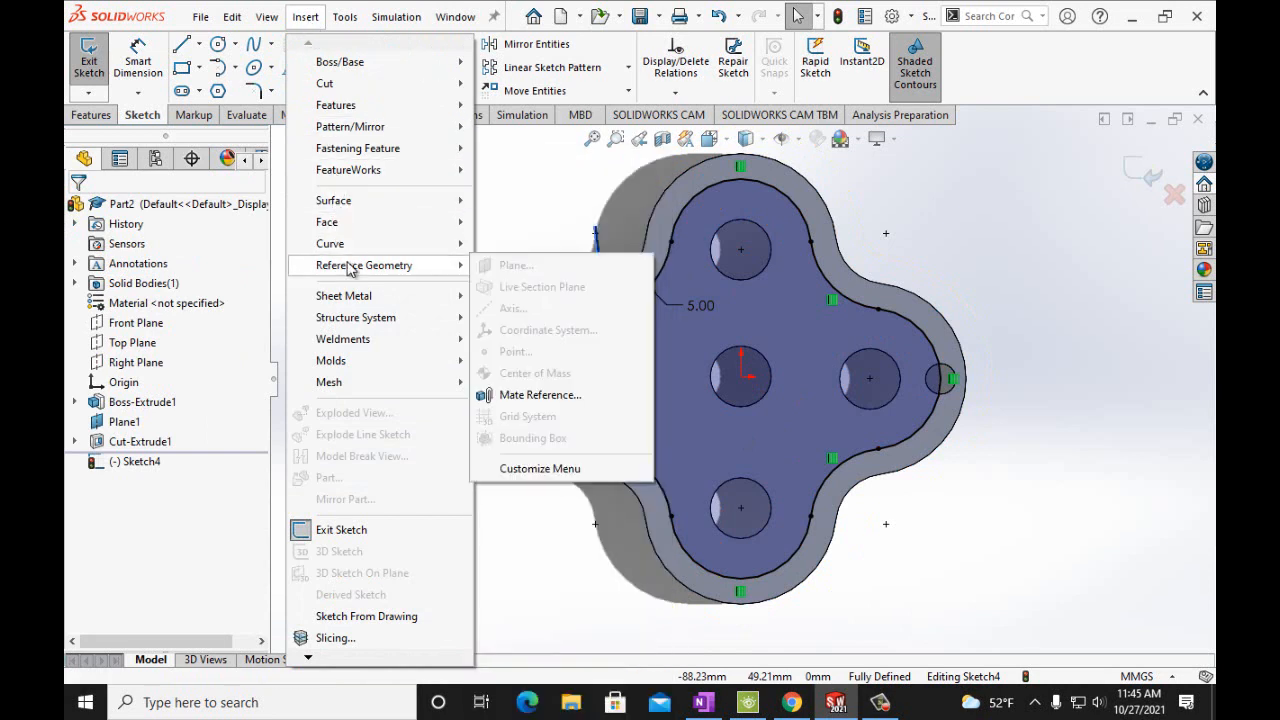
mouse_move(460, 131)
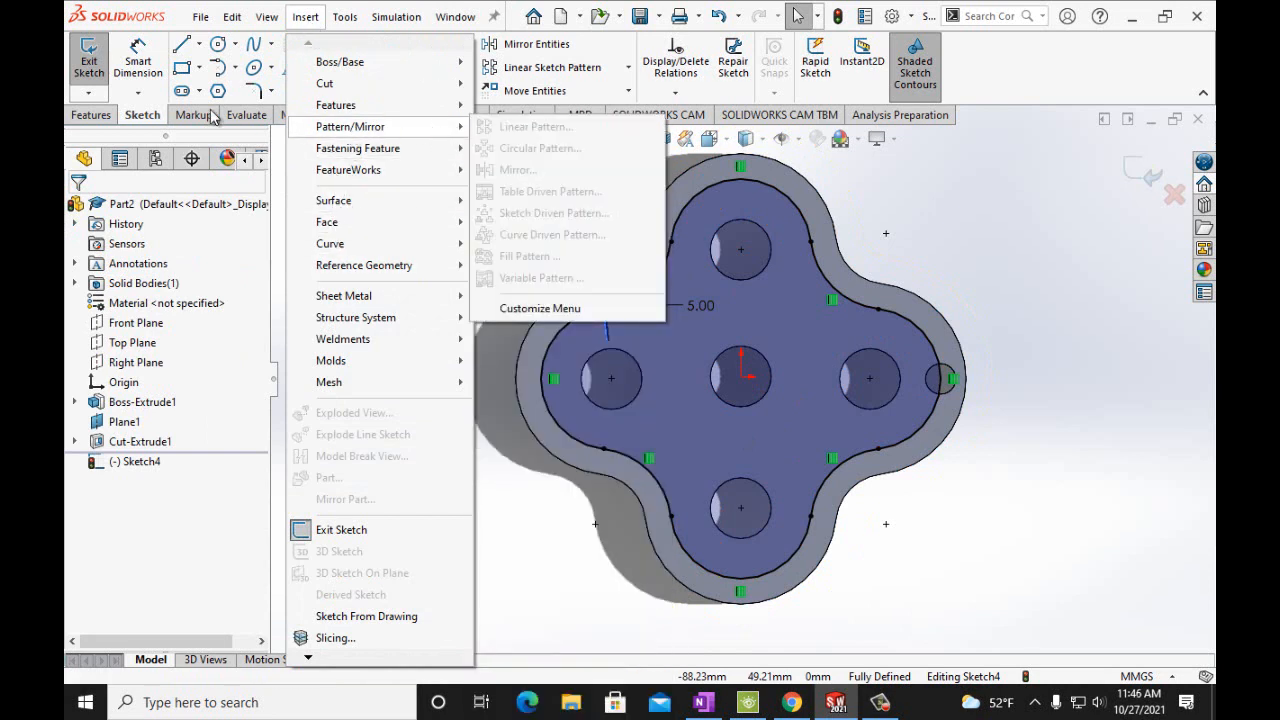
click(95, 66)
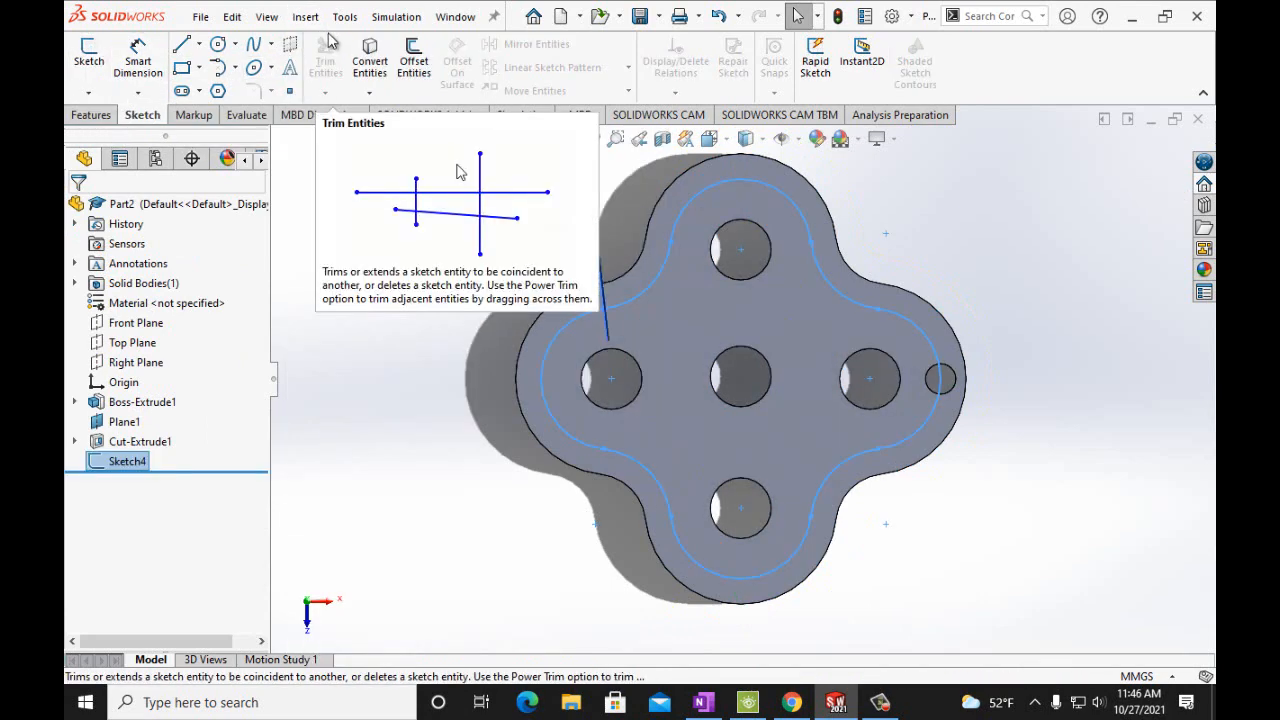
Set up a curve driven pattern of the 6 mm hole with 12 equally spaced instances along the offset curve
click(308, 18)
mouse_move(346, 152)
mouse_move(352, 128)
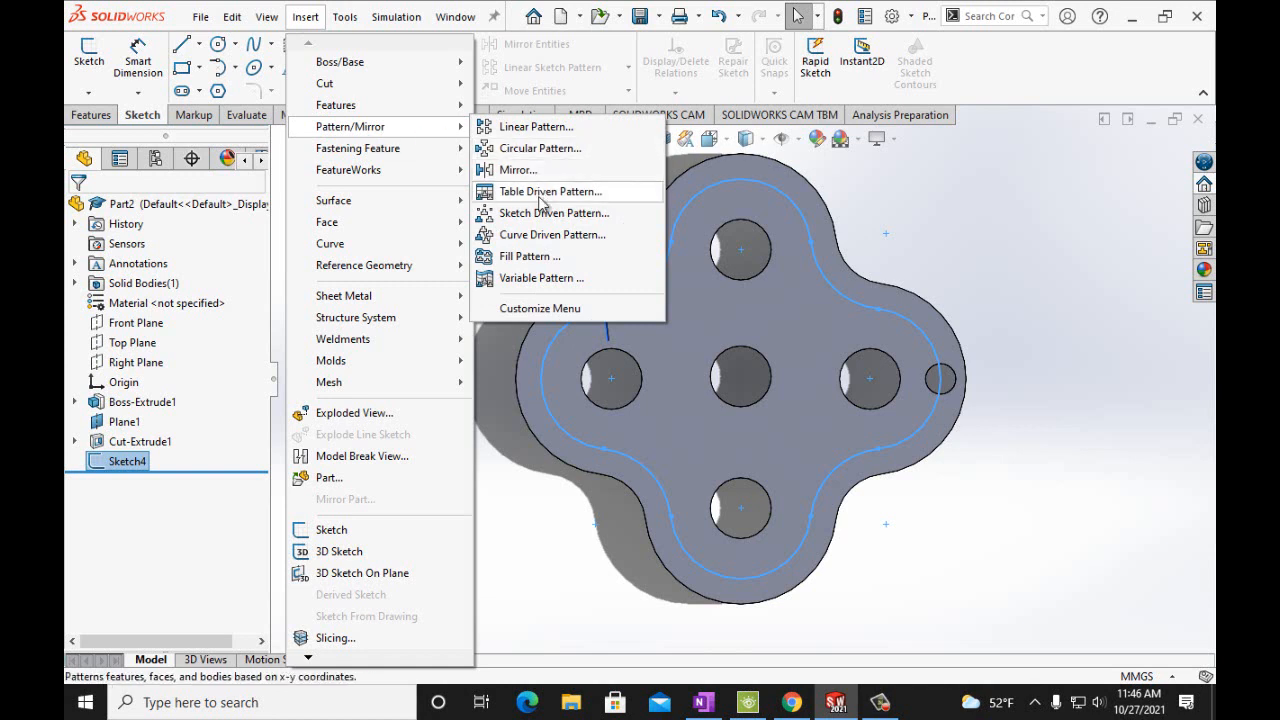
click(537, 235)
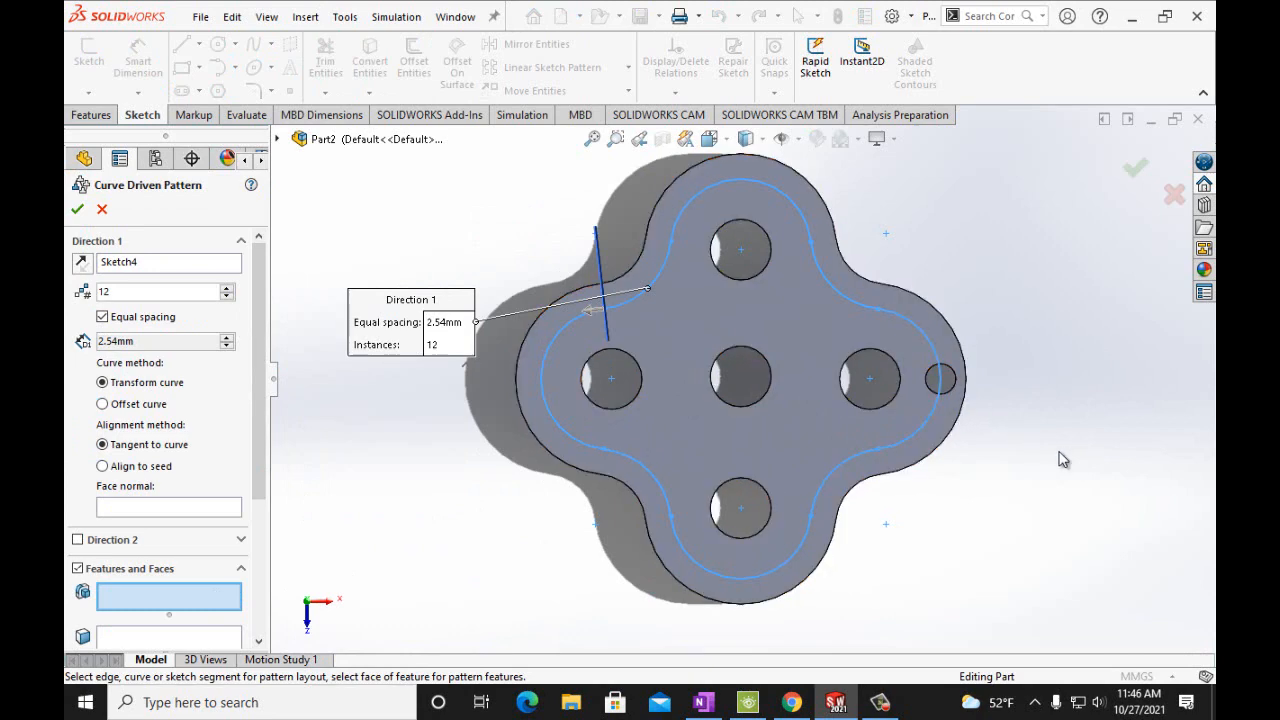
middle_drag(1063, 459, 1033, 442)
click(953, 398)
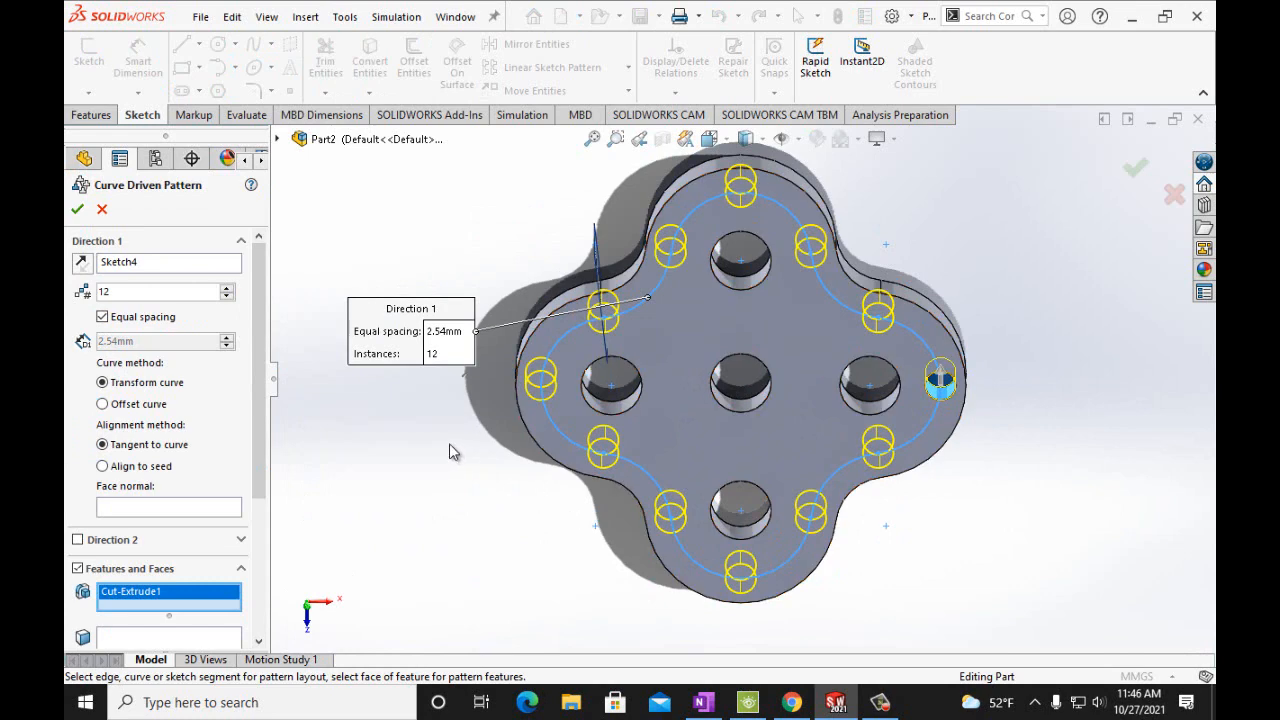
Check the pattern settings against the handout's Figure 3-57 and accept the curve driven pattern
click(703, 702)
scroll(790, 578, down, 5)
scroll(790, 578, down, 15)
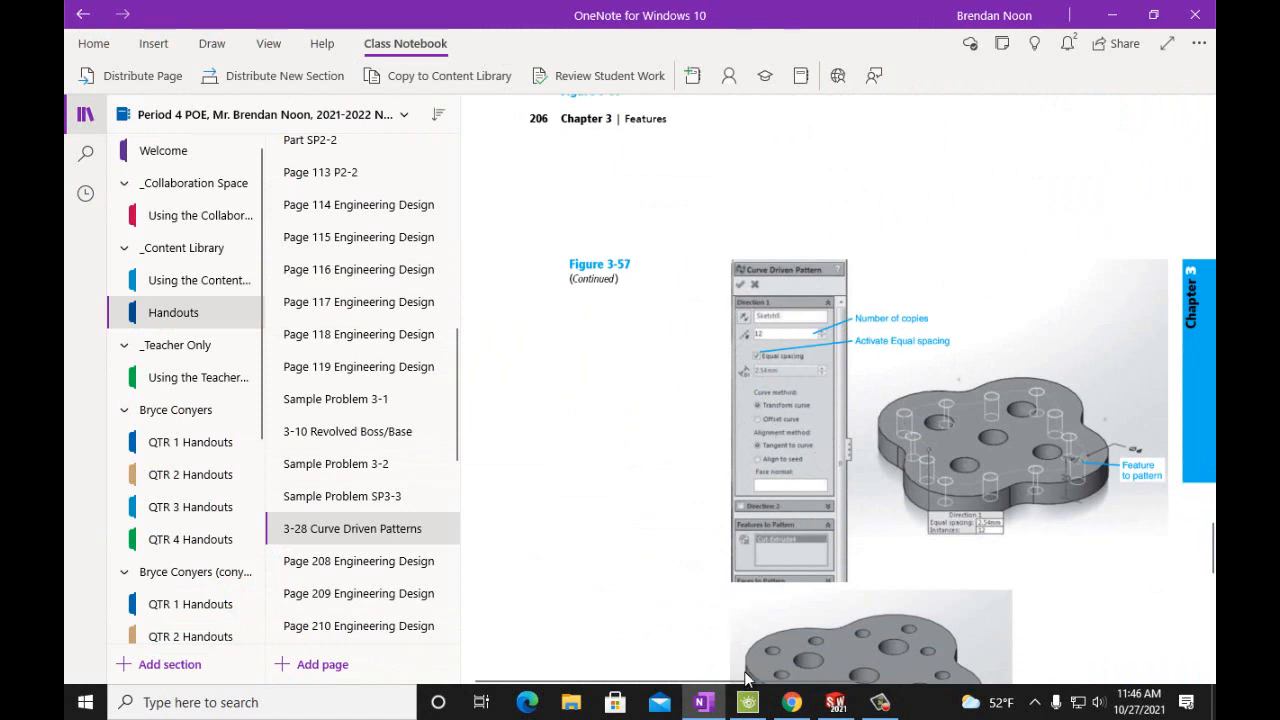
click(712, 704)
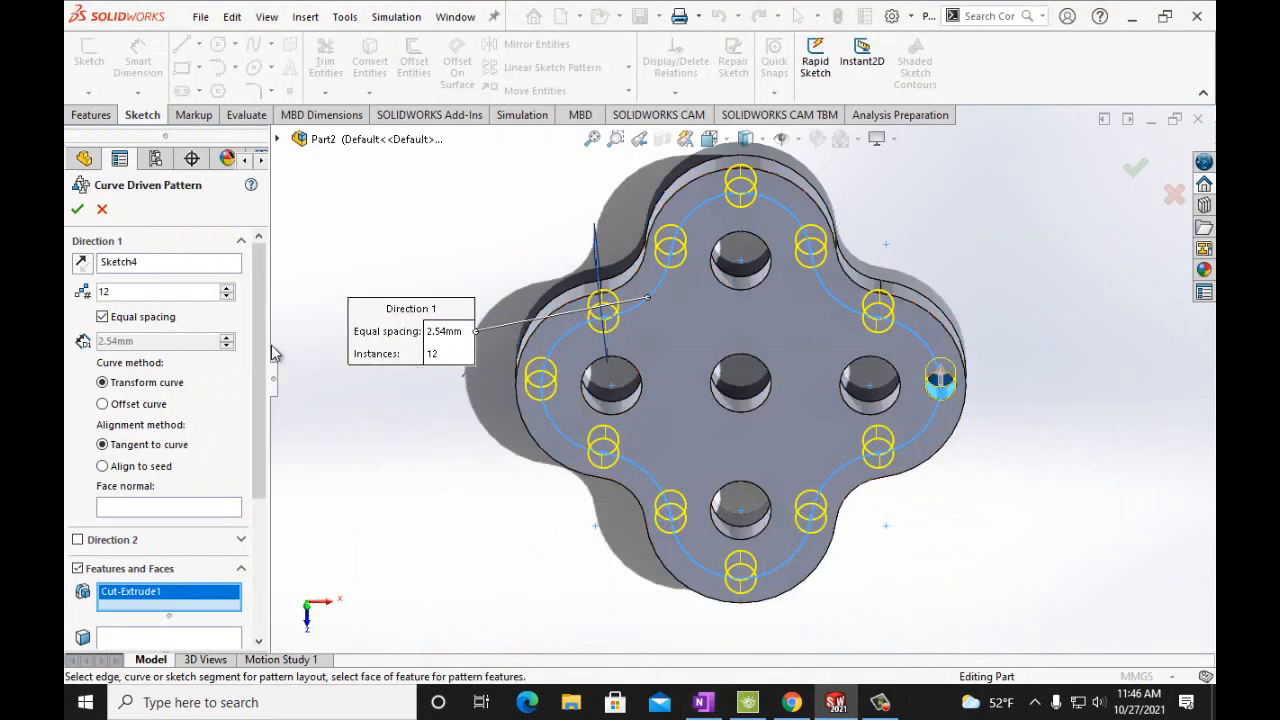
click(77, 209)
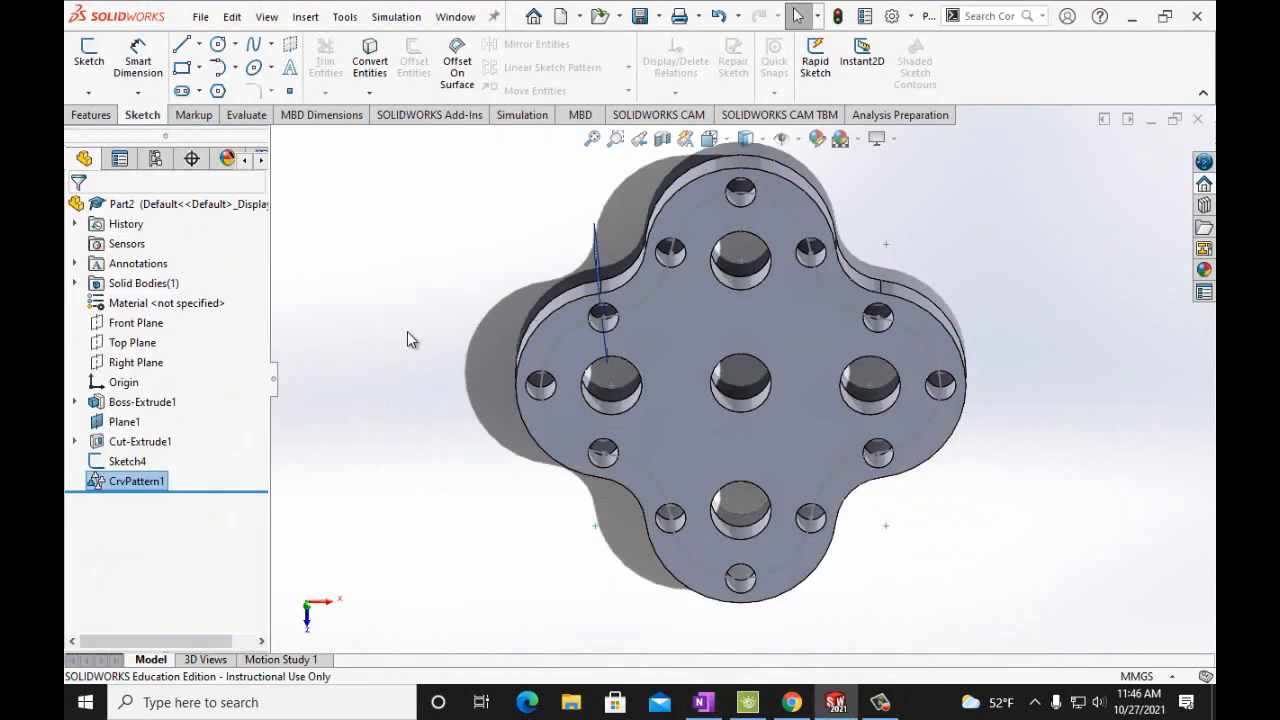
Compare the patterned plate with the finished part and written steps in the curve driven patterns handout
key(Up)
key(Up)
key(Down)
key(Up)
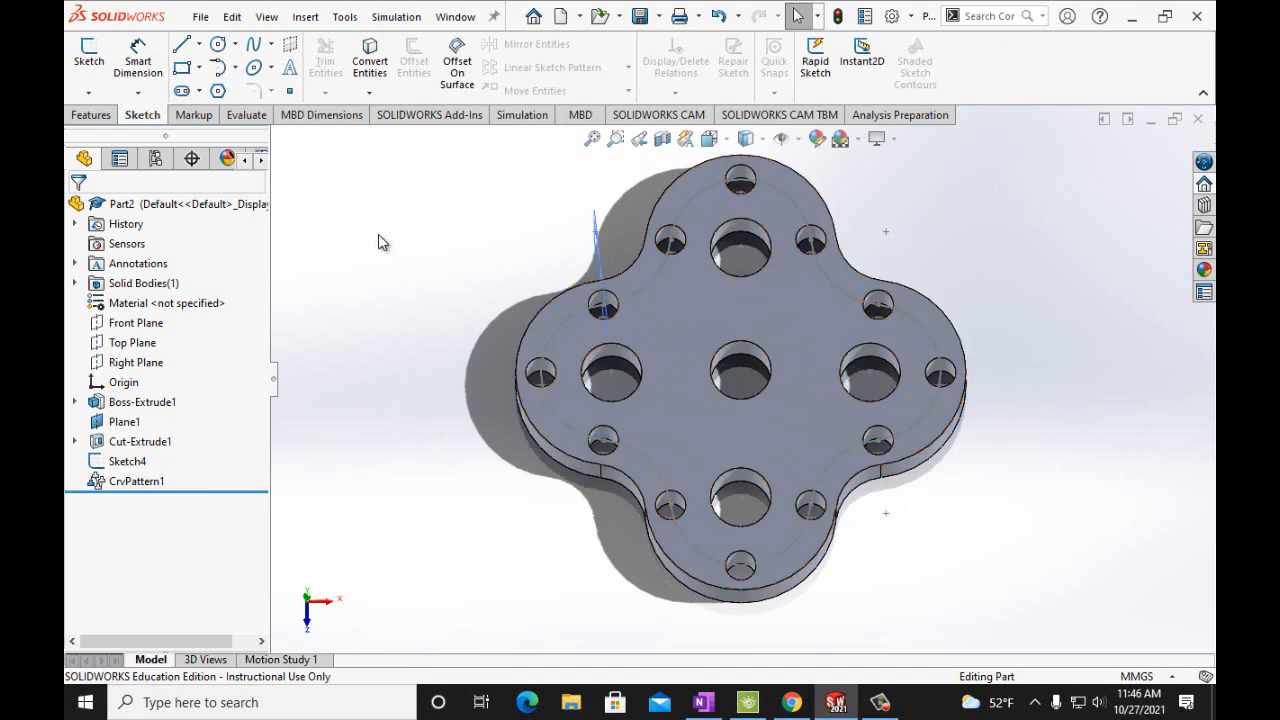
click(703, 702)
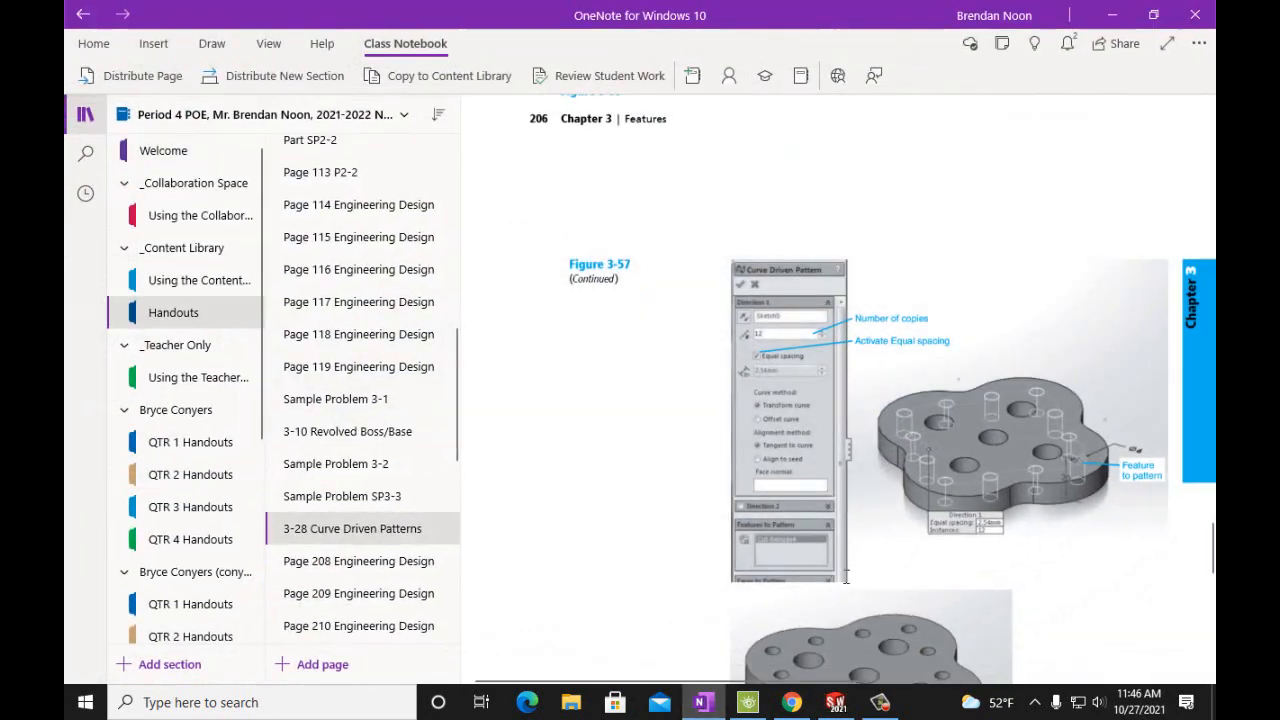
scroll(912, 535, down, 5)
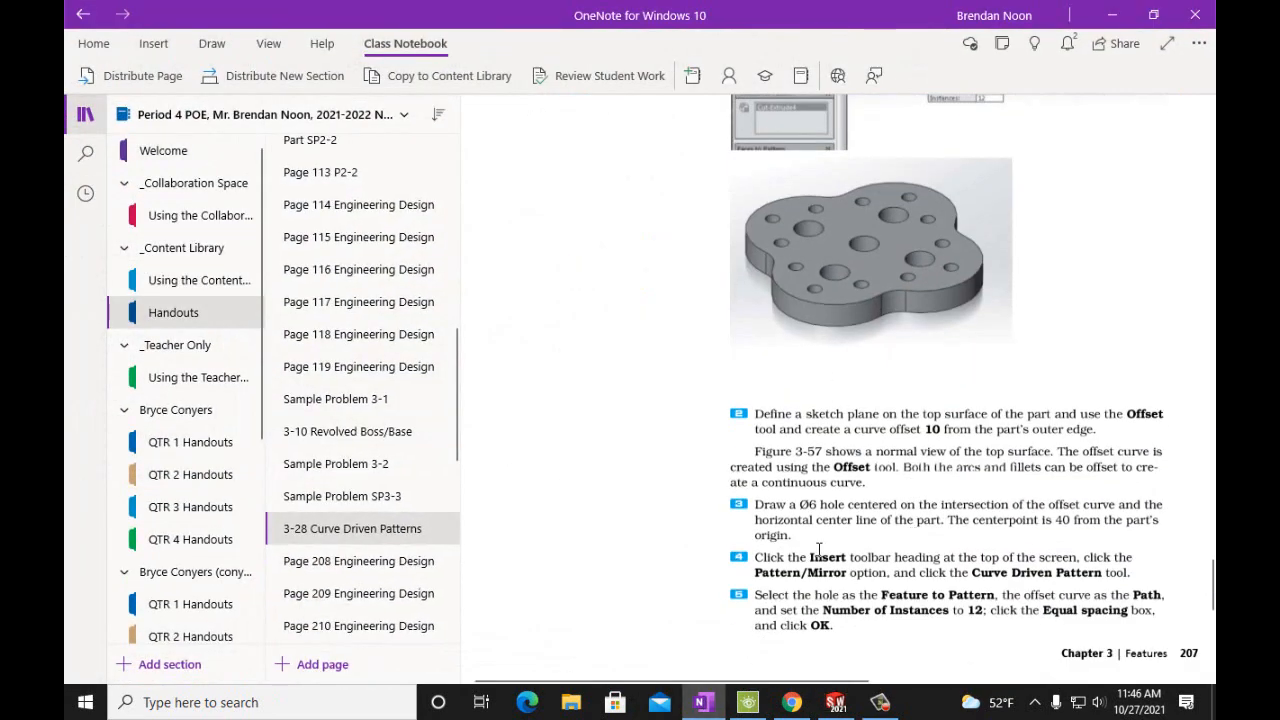
click(835, 702)
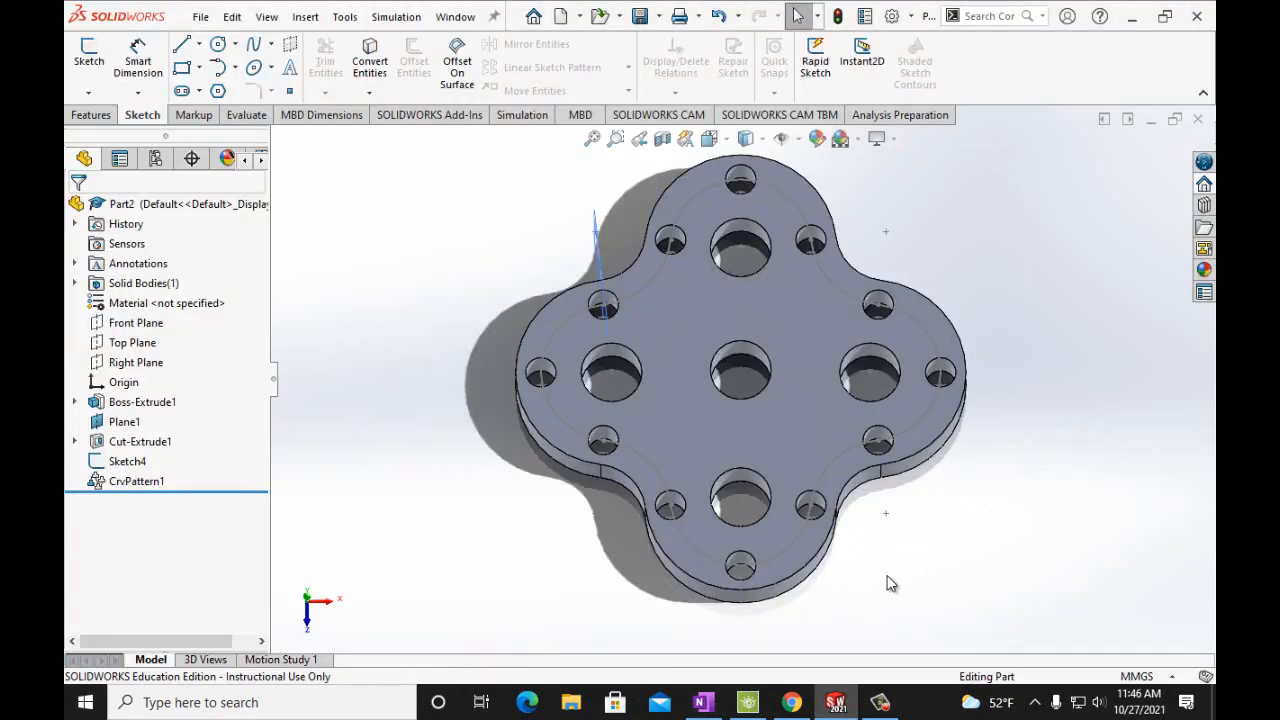
Examine the plate and its ring of small holes from several tilted viewing angles
key(Up)
key(Up)
key(Up)
key(Left)
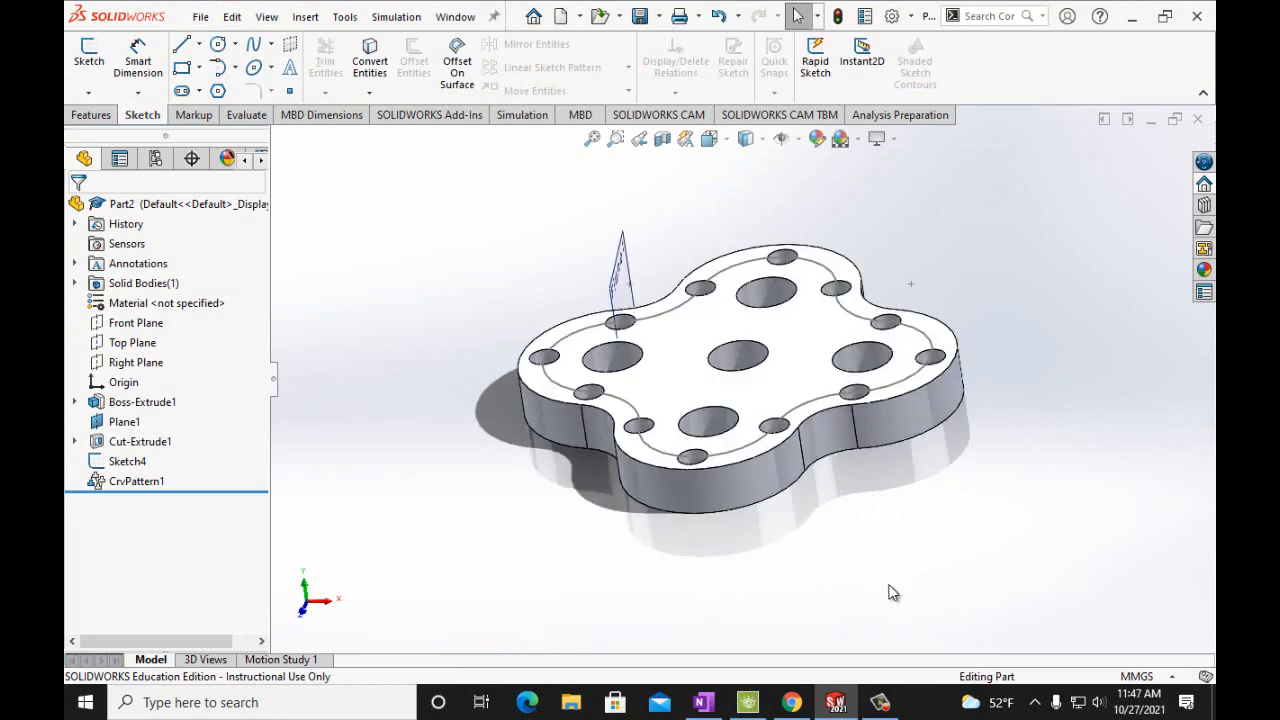
key(Down)
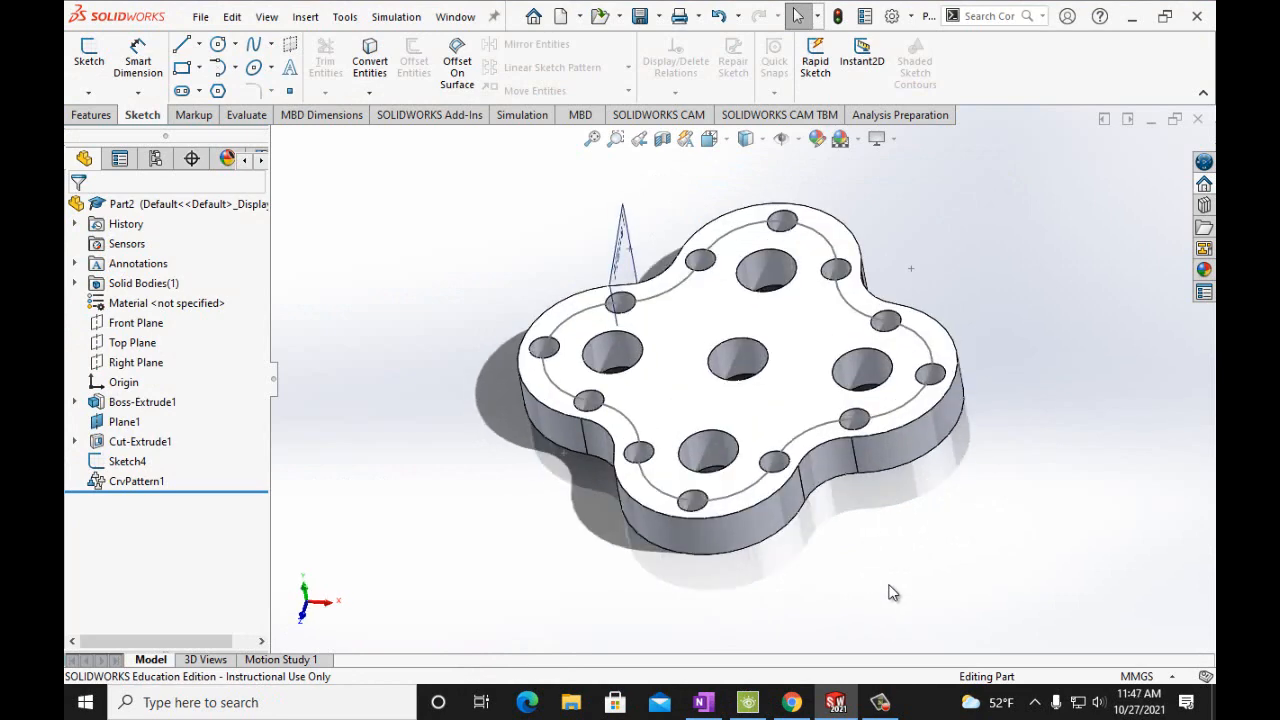
key(Up)
key(Left)
key(Down)
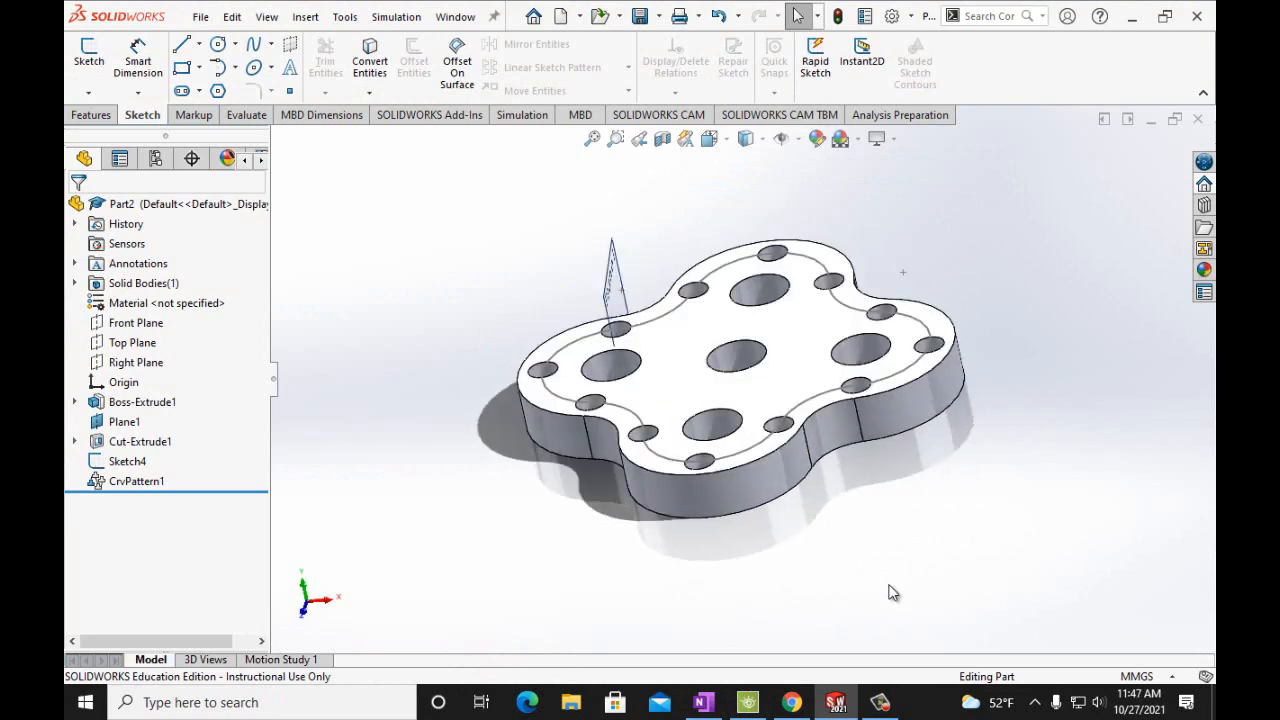
key(Right)
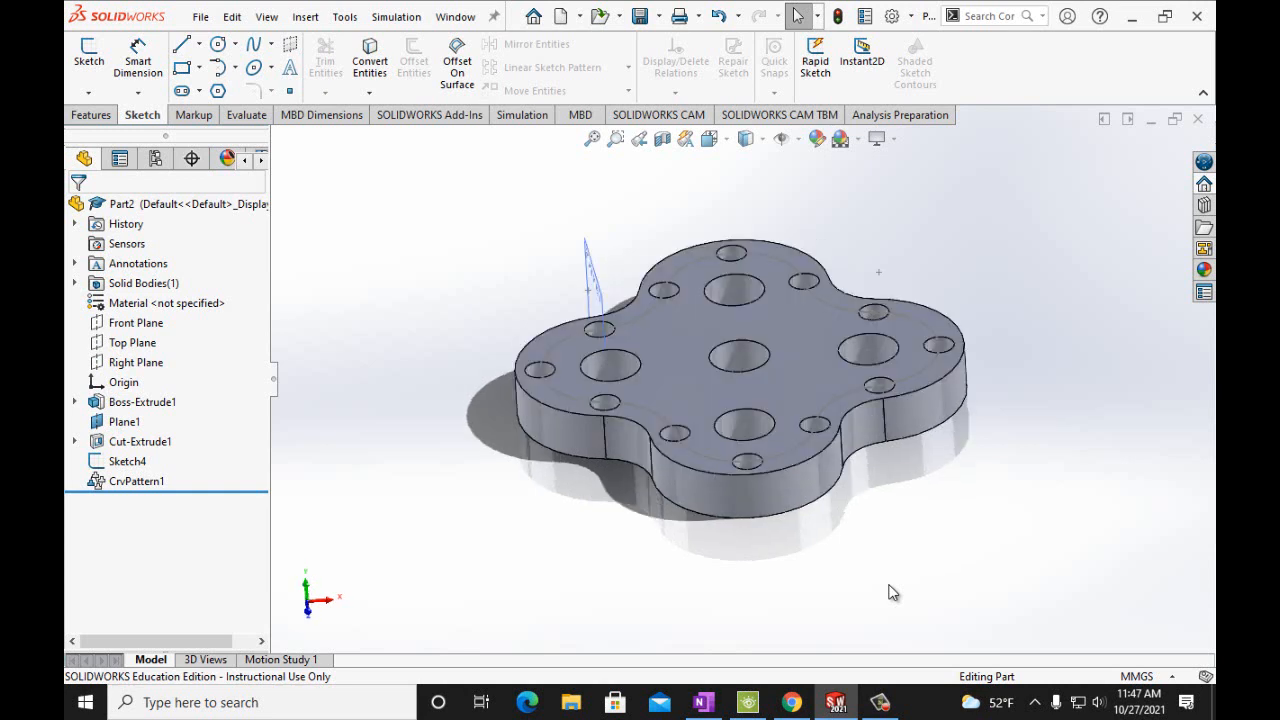
key(Down)
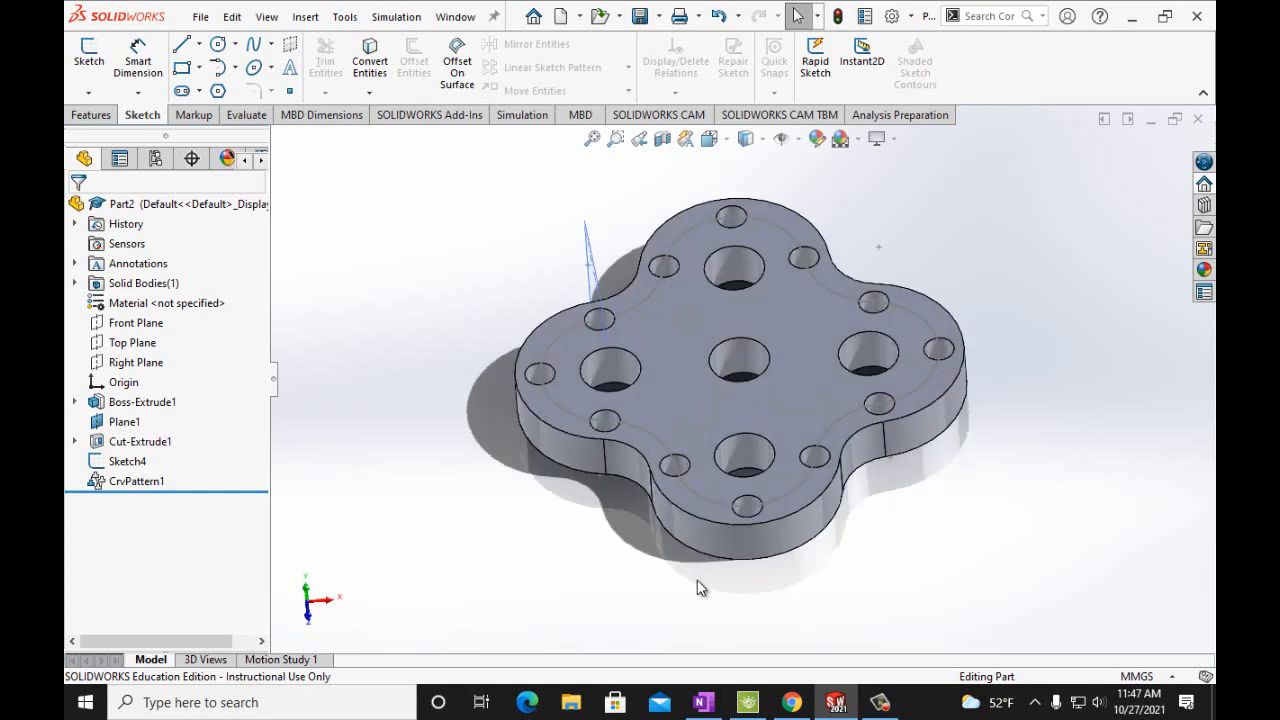
Save the part in Documents under the new name Part3-28EX2
click(200, 17)
click(242, 236)
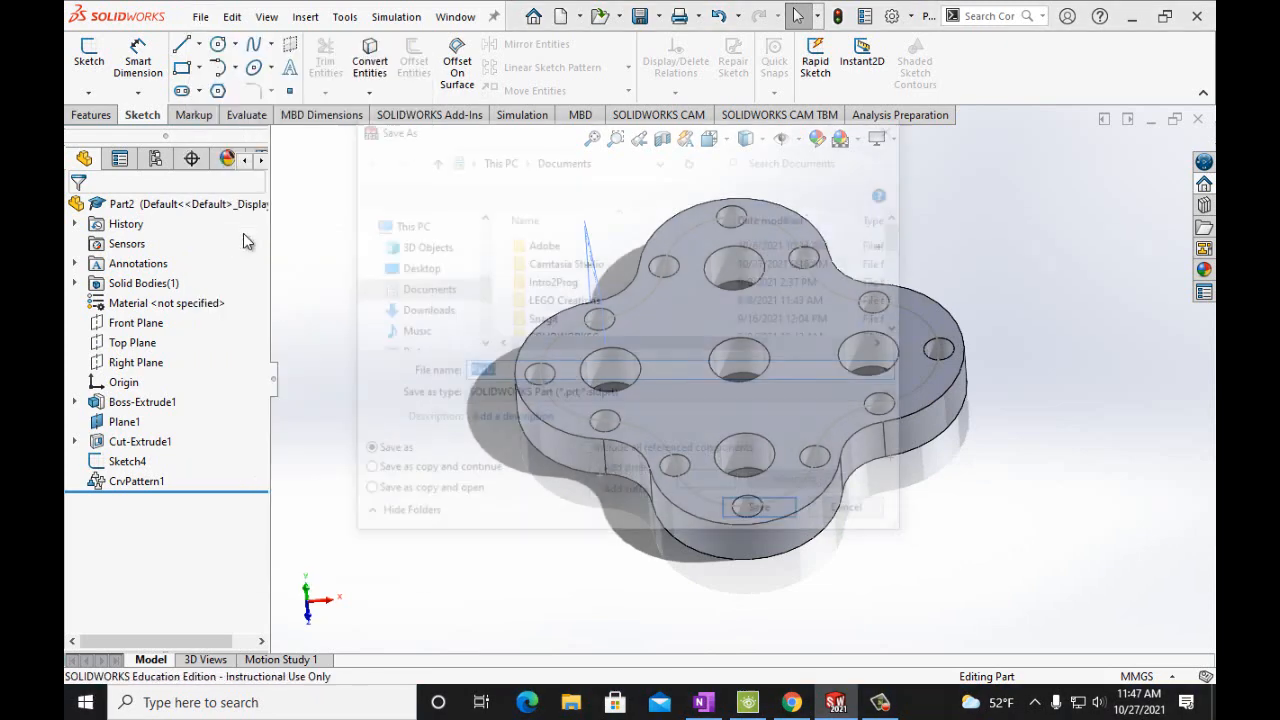
click(522, 373)
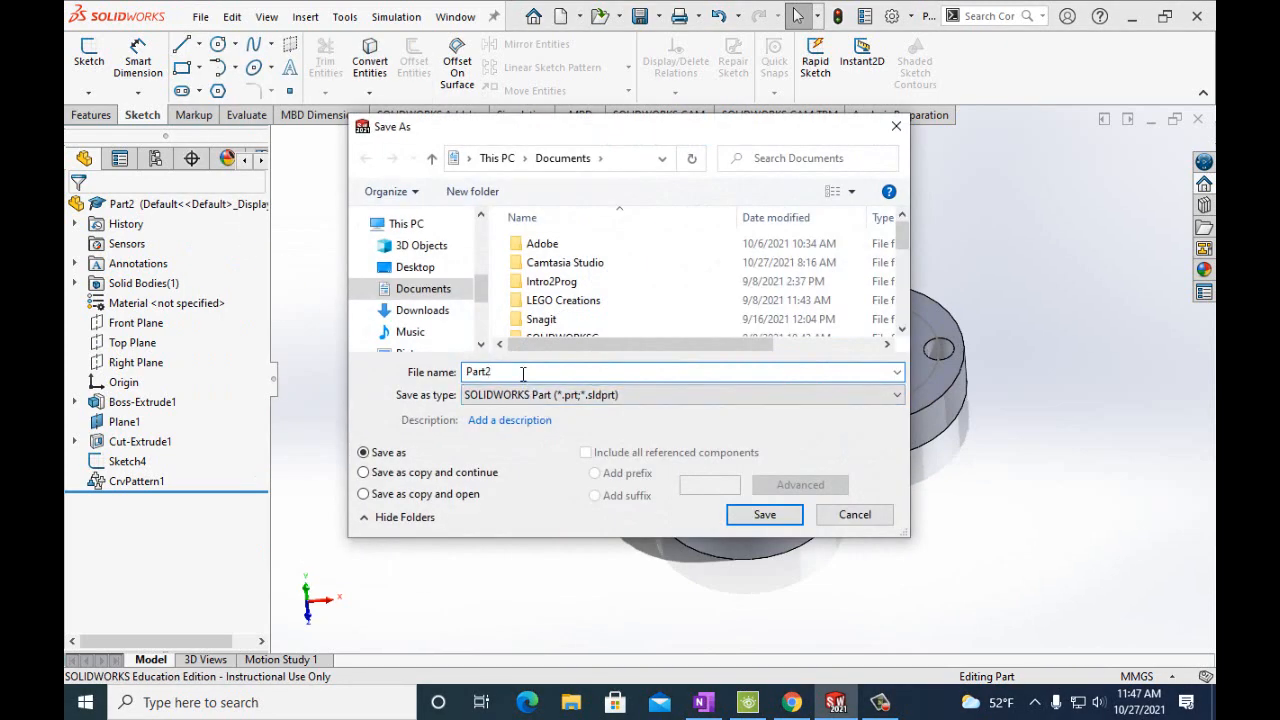
key(BackSpace)
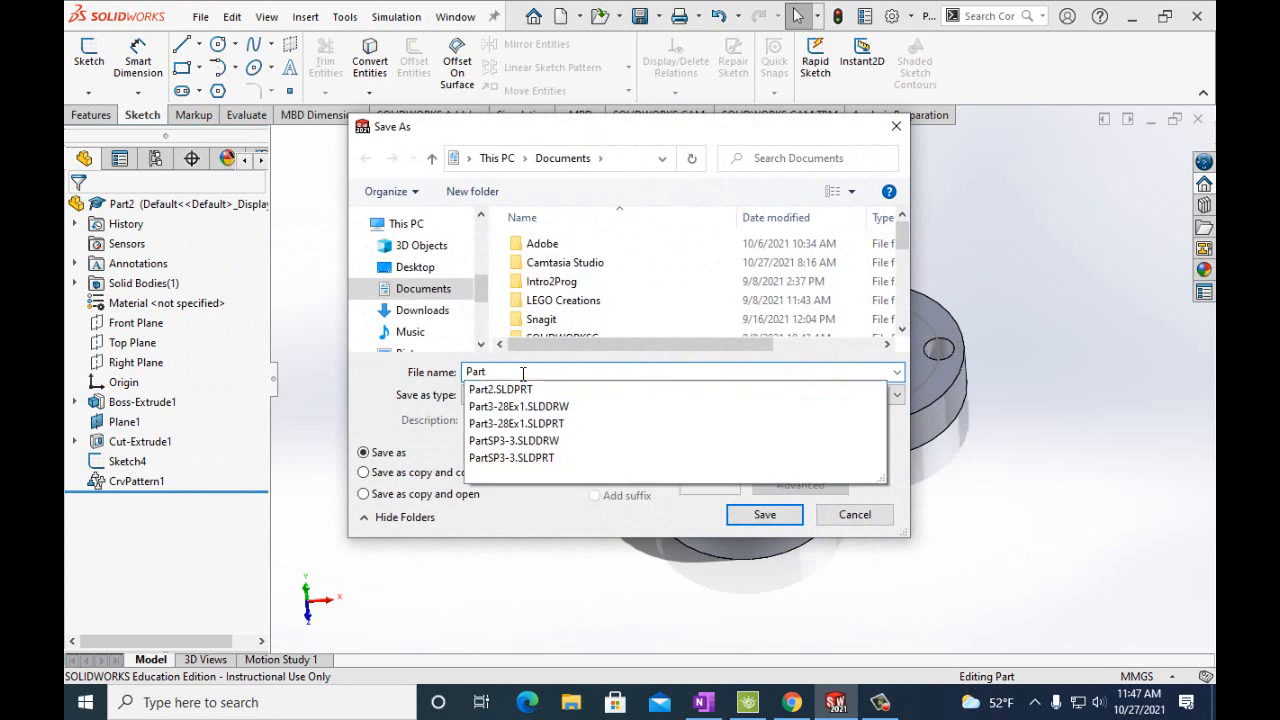
text(3-28EX)
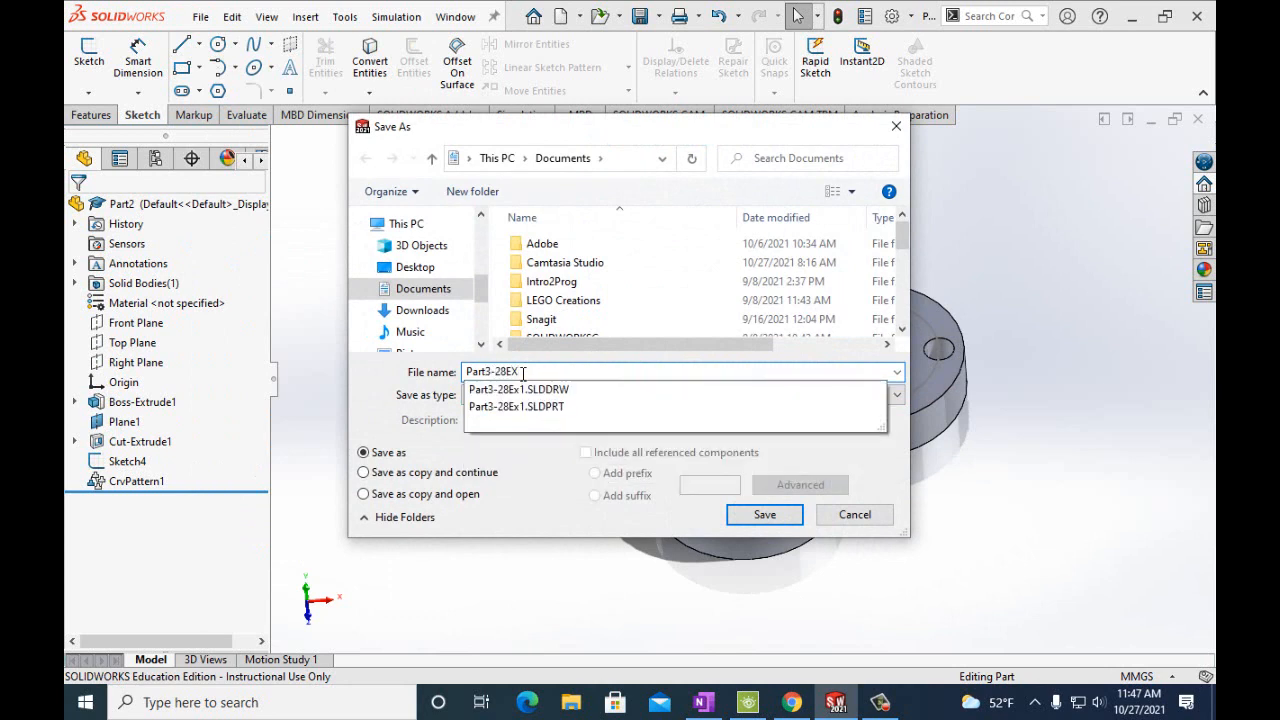
text(2)
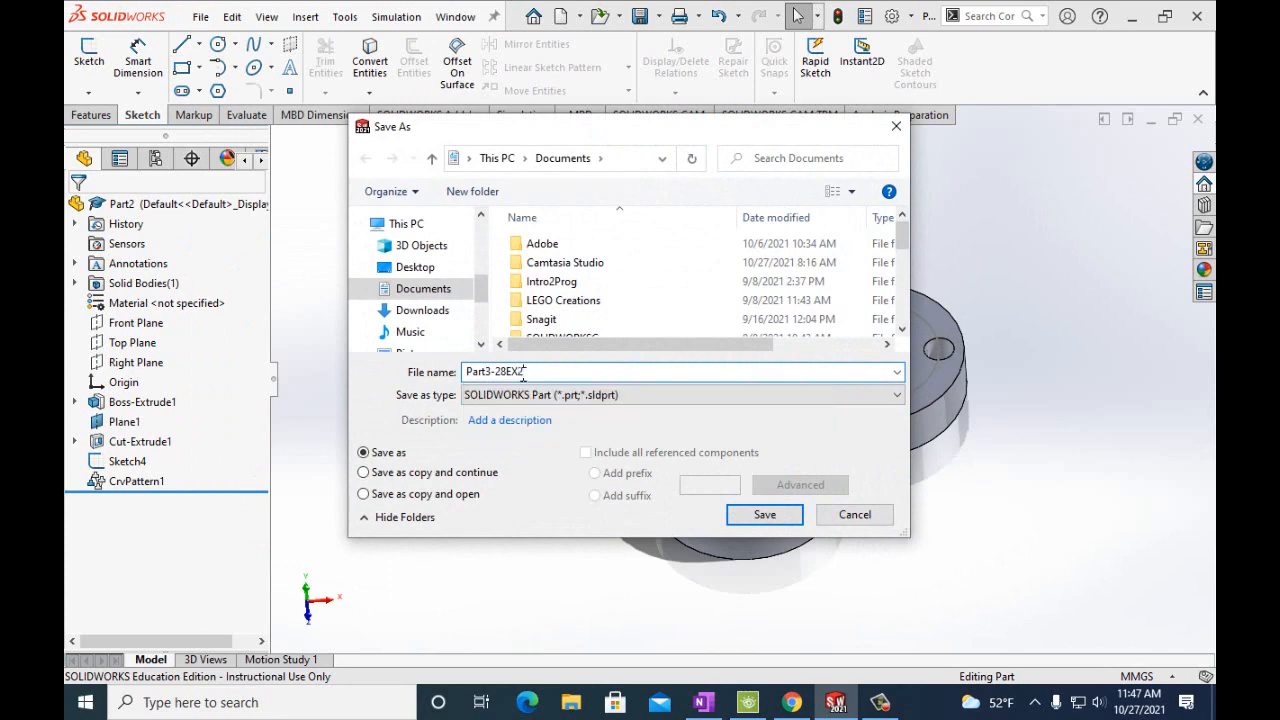
click(764, 514)
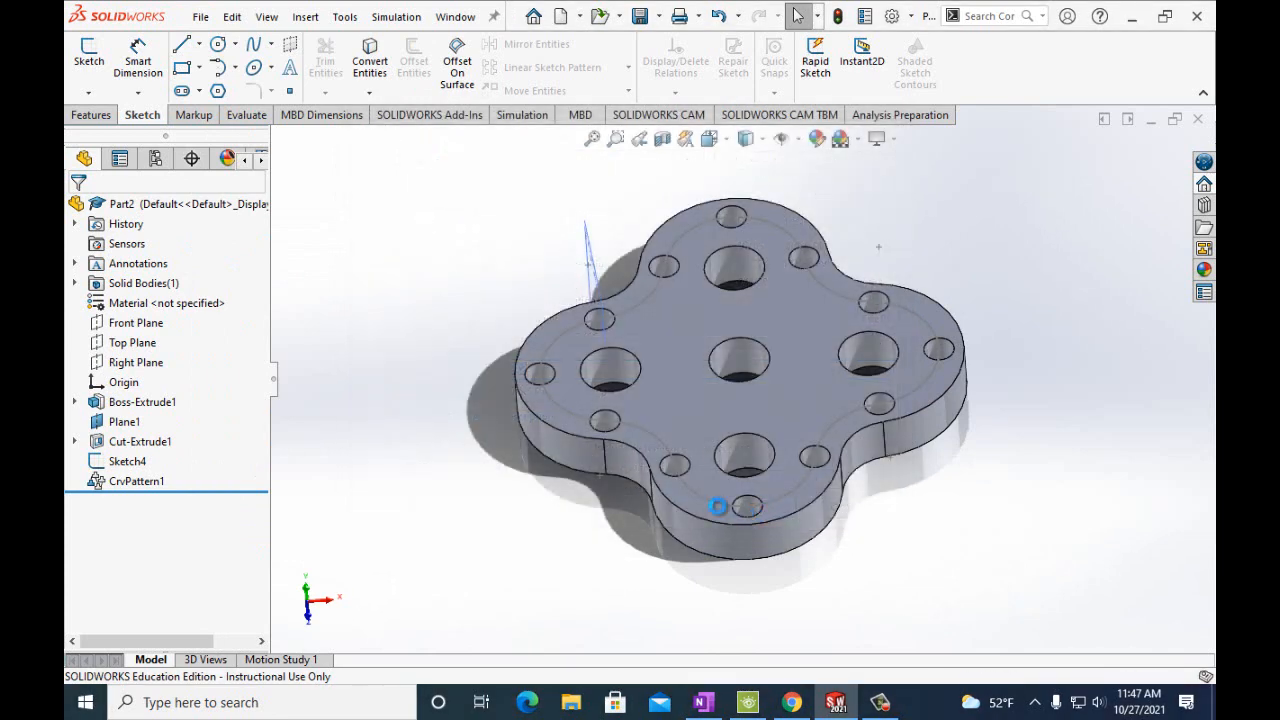
Make a drawing from the part on an A (ANSI) Landscape sheet and place a pictorial view of the plate mid-sheet
click(200, 17)
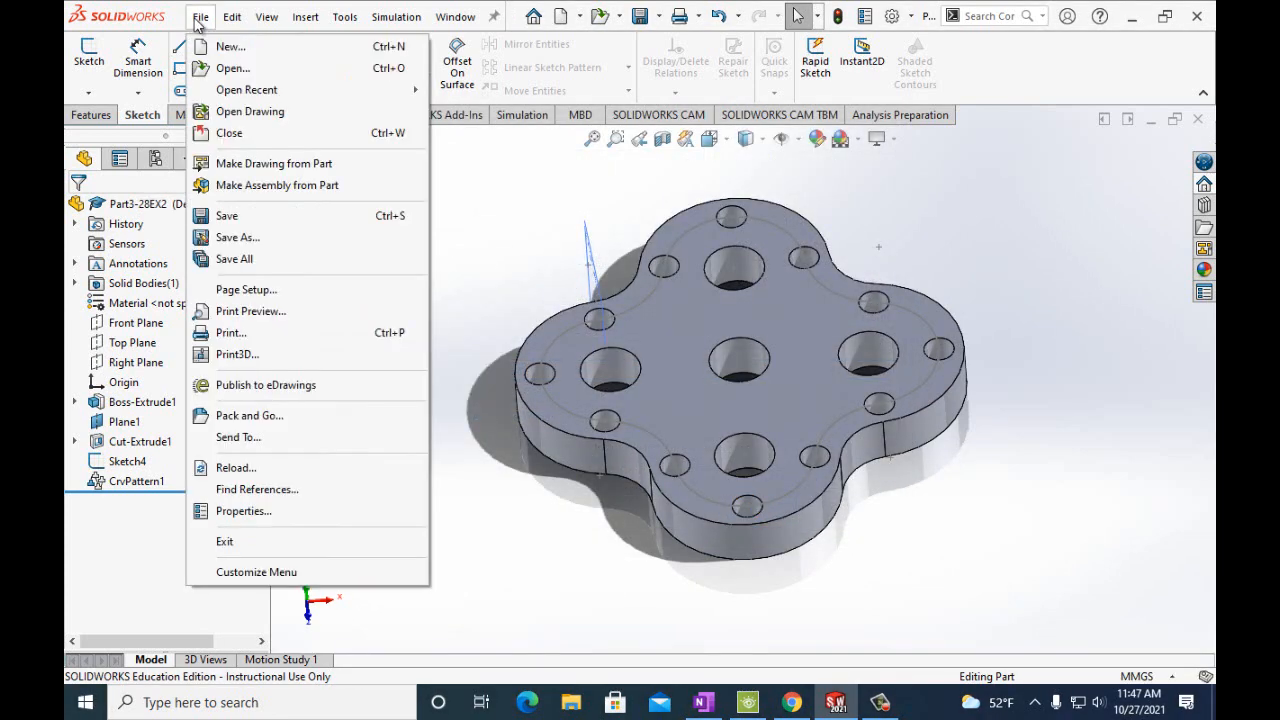
click(228, 163)
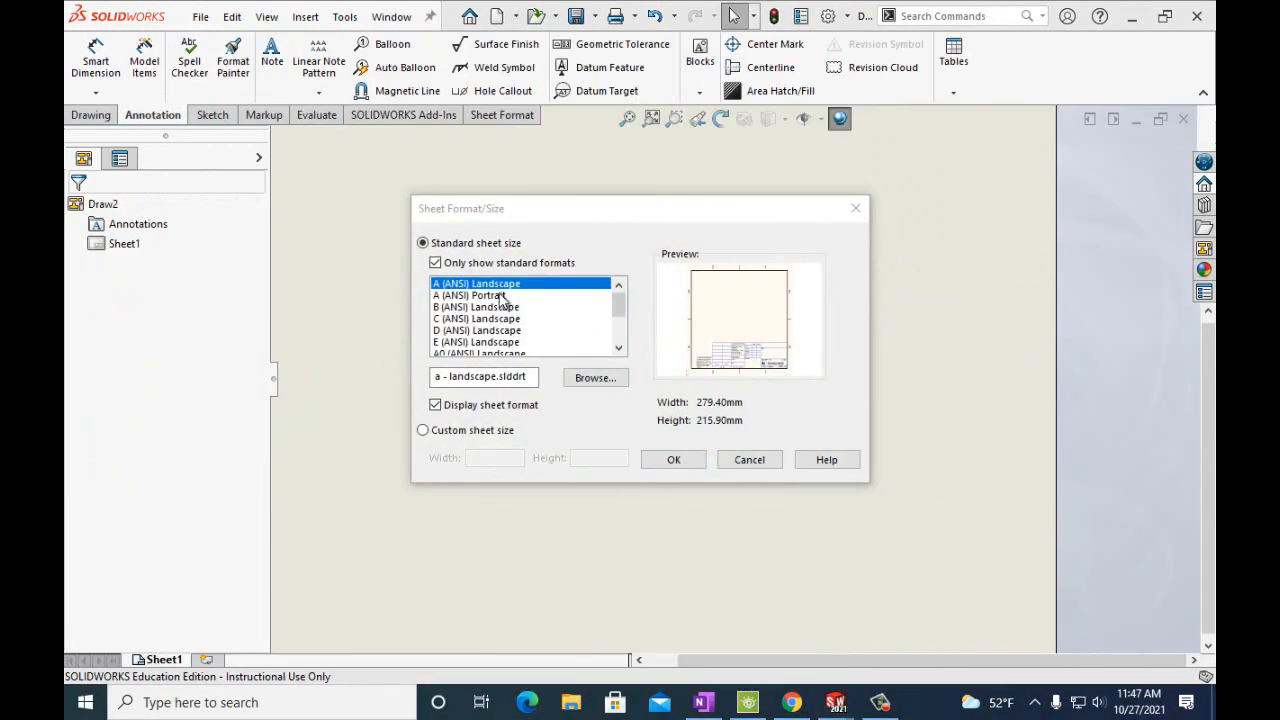
click(656, 460)
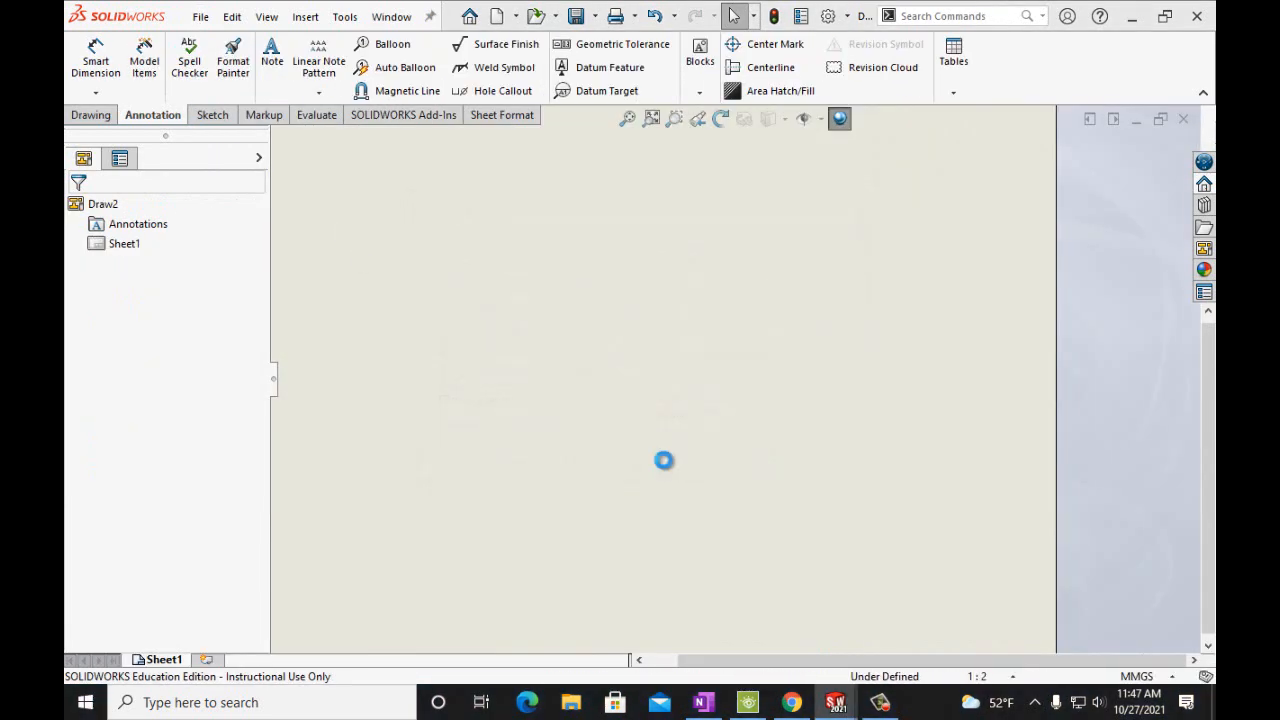
mouse_move(988, 640)
mouse_down()
mouse_move(851, 466)
mouse_move(745, 366)
mouse_up()
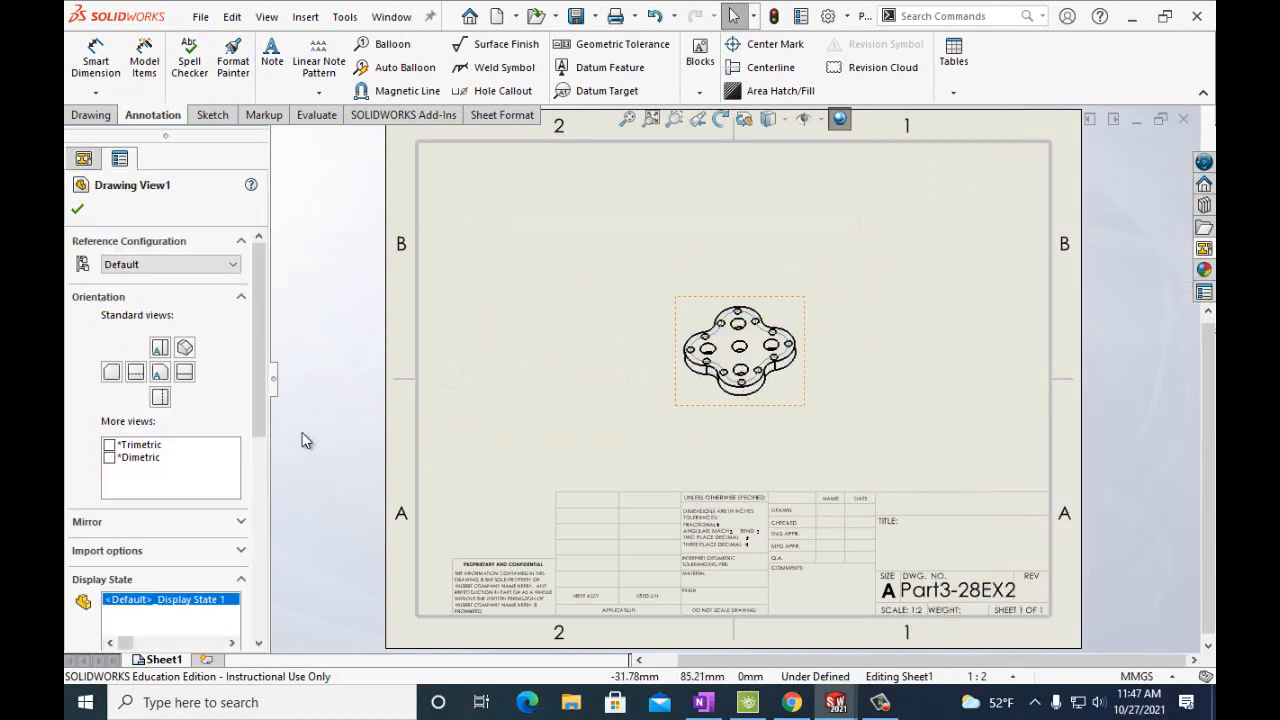
Display the plate's drawing view as Shaded With Edges and set its custom scale to 1:1
scroll(260, 423, down, 4)
click(180, 488)
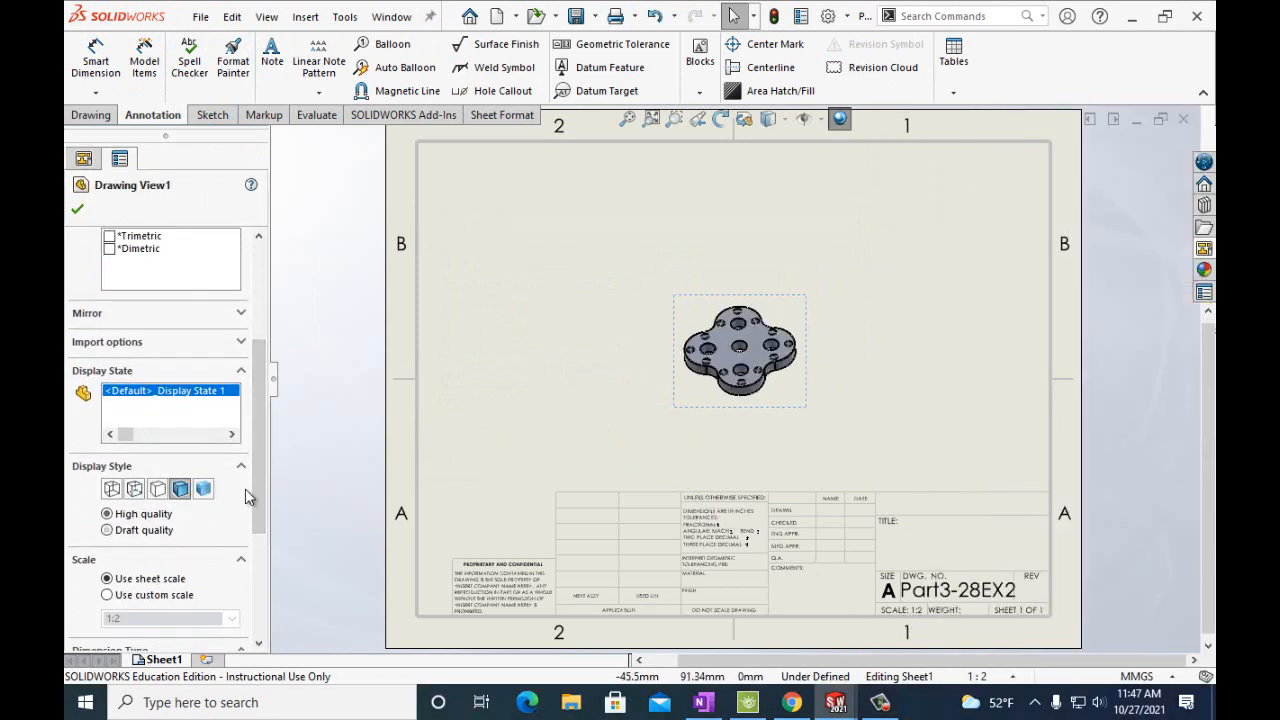
scroll(259, 494, down, 3)
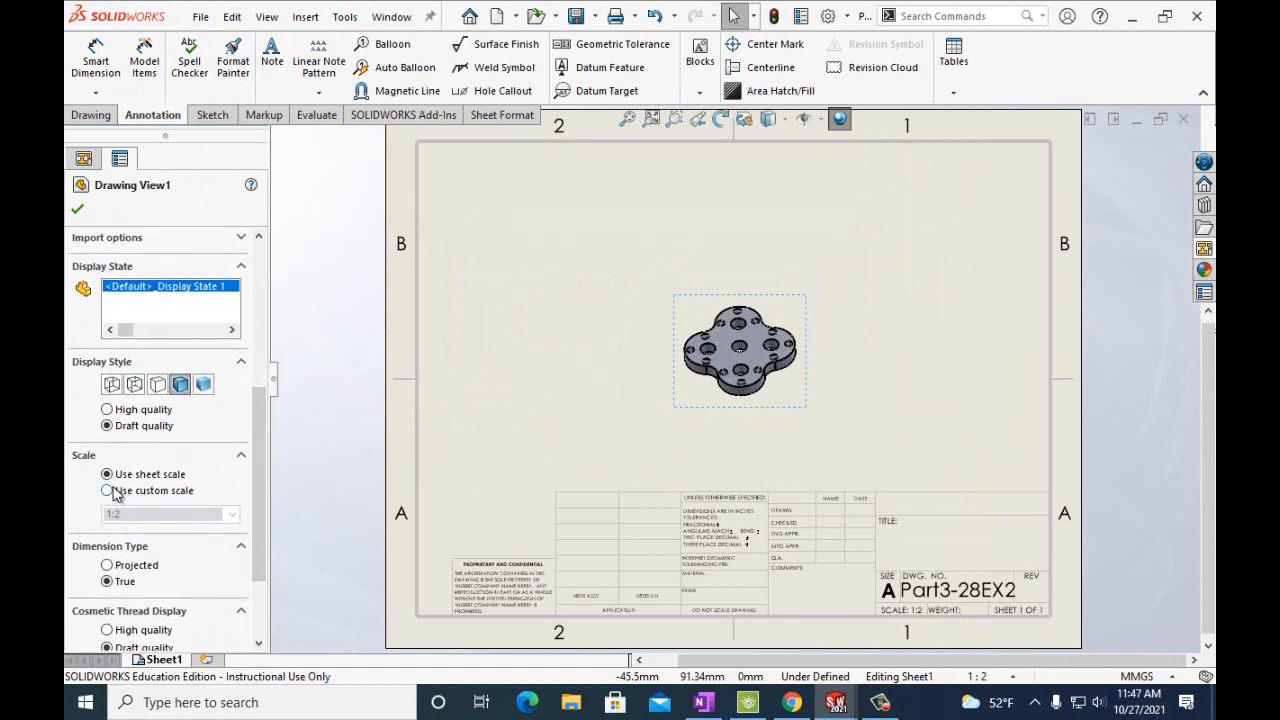
click(113, 491)
click(232, 514)
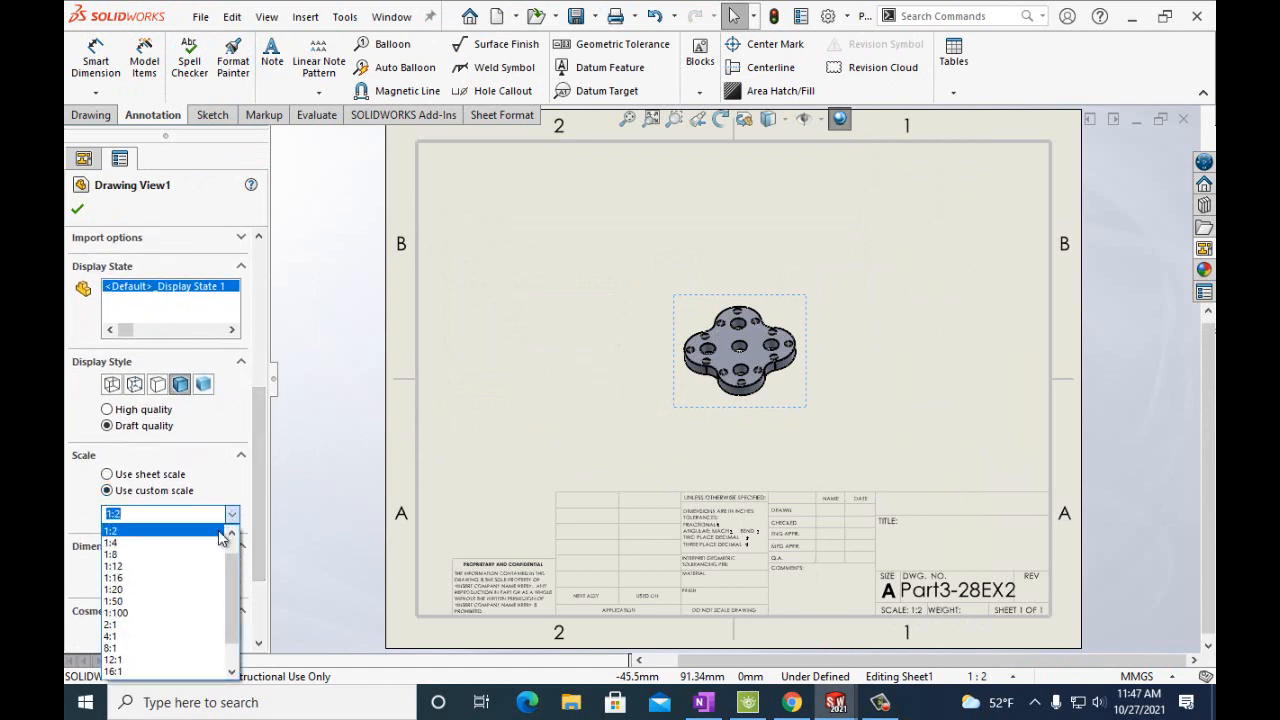
scroll(222, 545, up, 1)
click(197, 548)
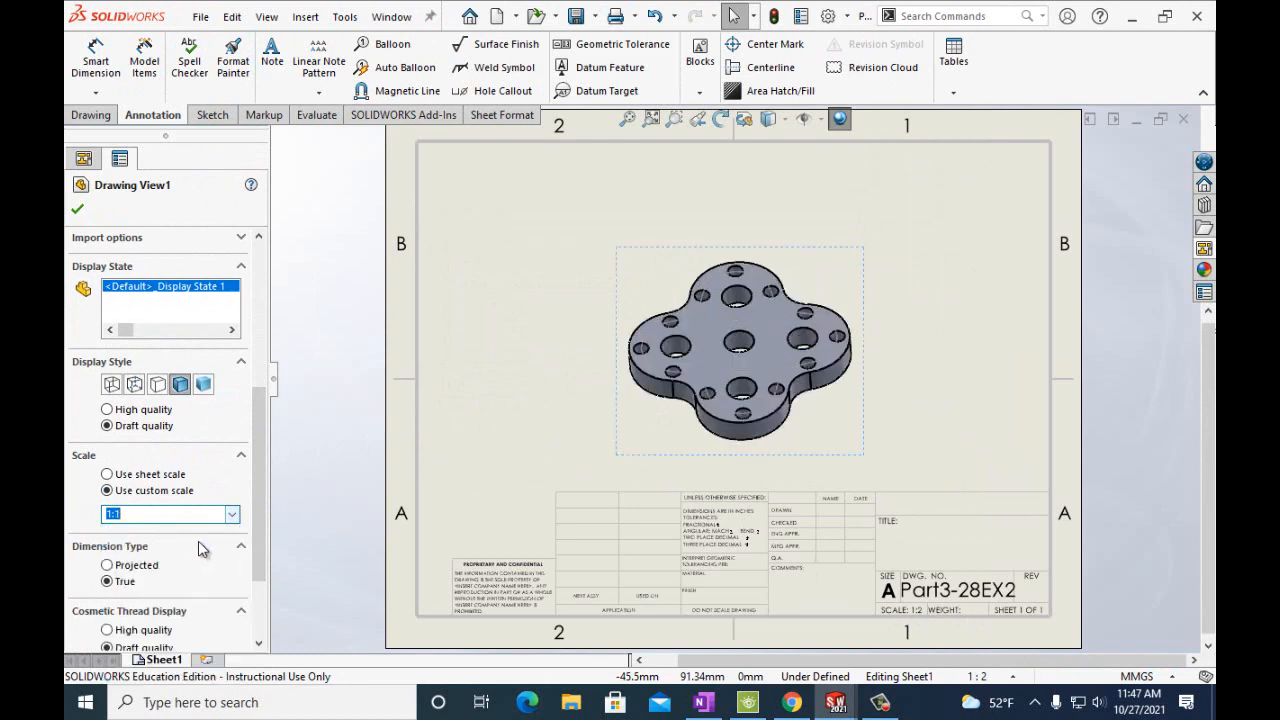
click(77, 209)
Add a note with the author's name above the title field of the title block and save the drawing
click(272, 52)
click(895, 505)
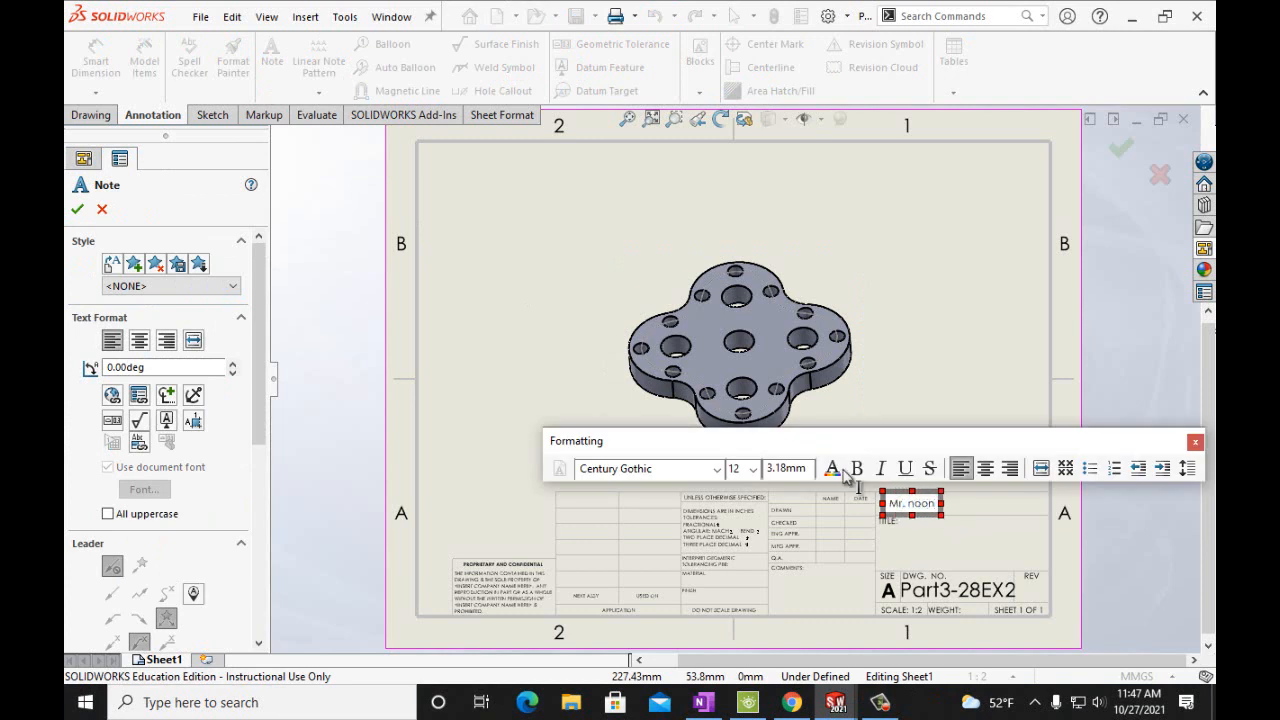
click(77, 209)
click(203, 17)
click(230, 142)
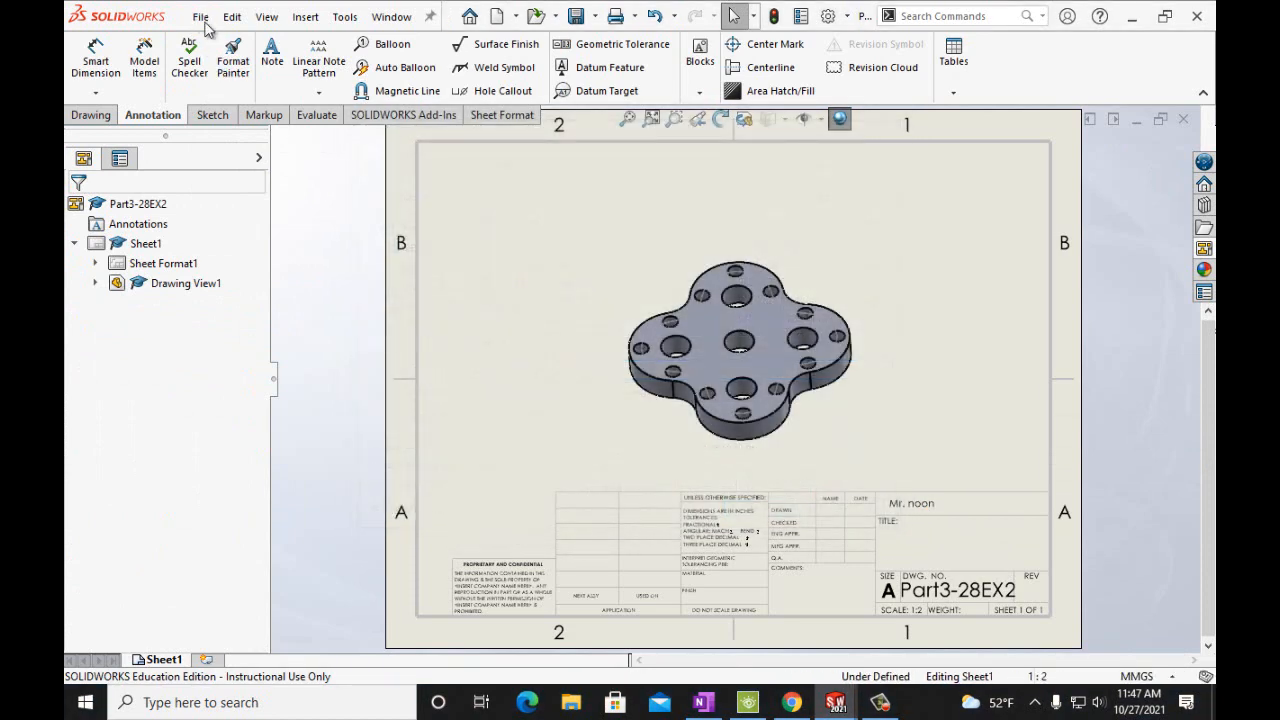
Print the current sheet to OneNote for Windows 10, inserting the printout in the Handouts section of the current notebook
click(201, 17)
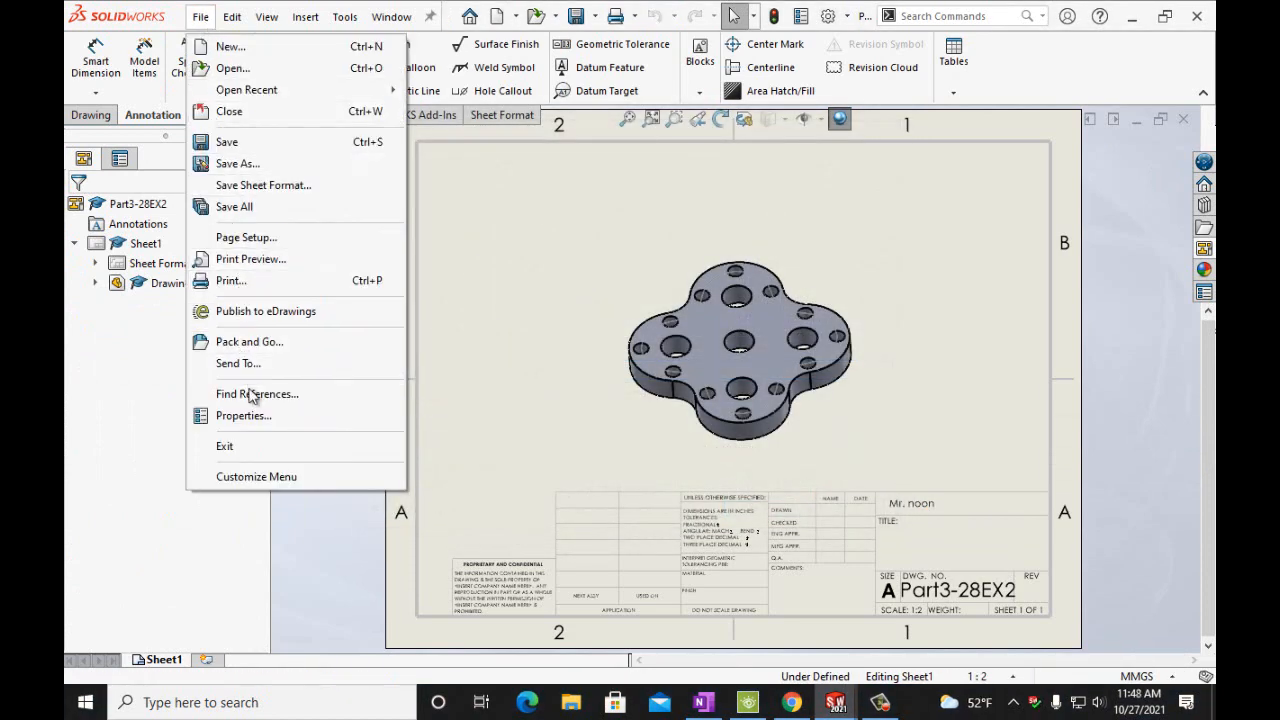
click(231, 280)
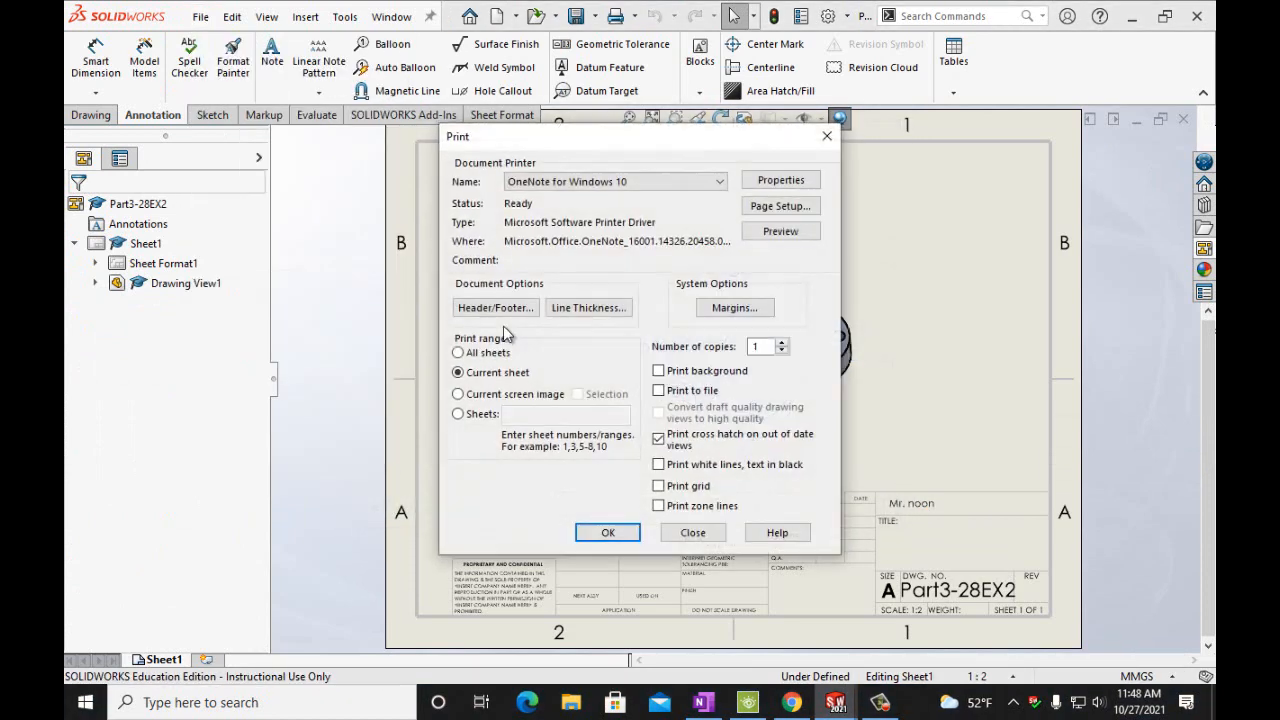
click(608, 533)
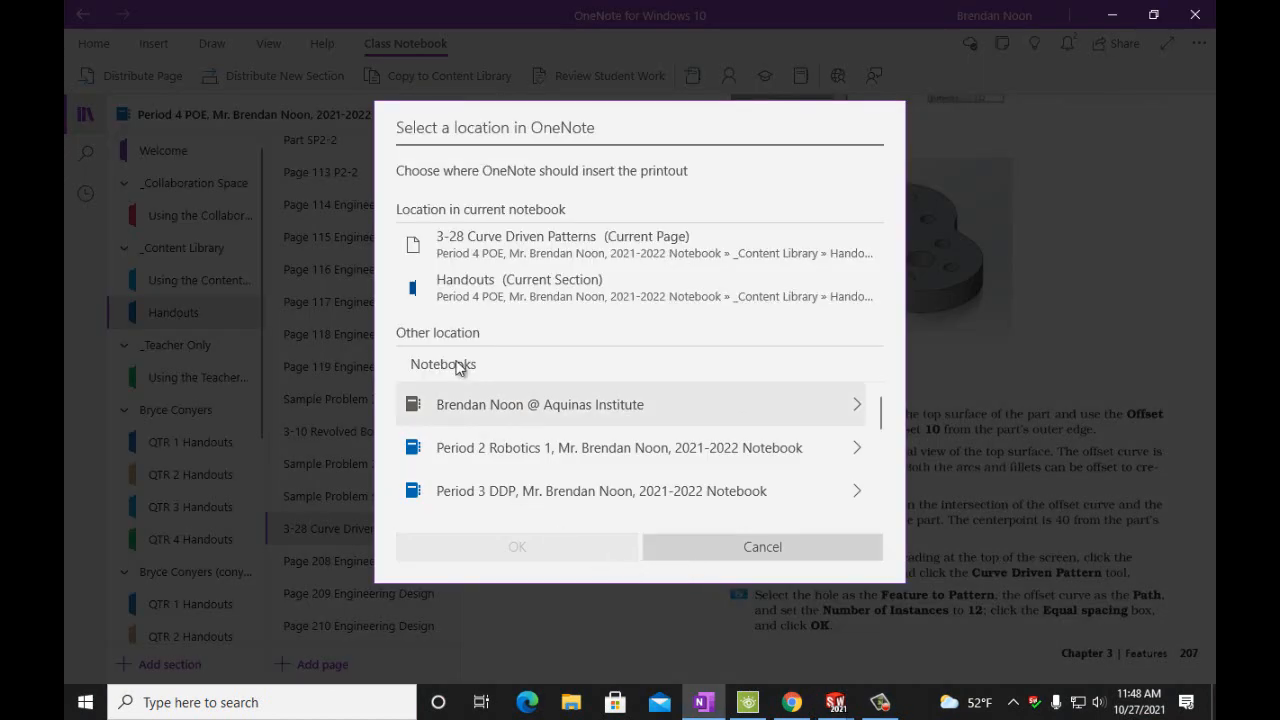
click(449, 280)
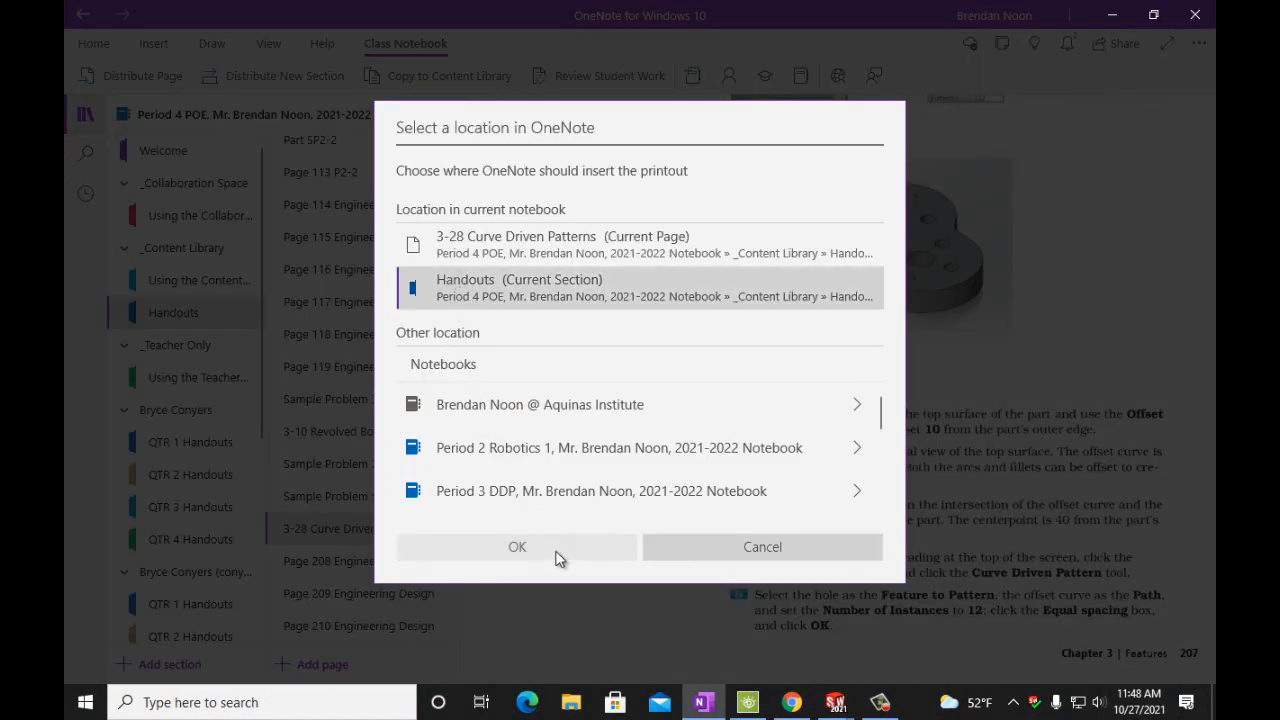
click(556, 552)
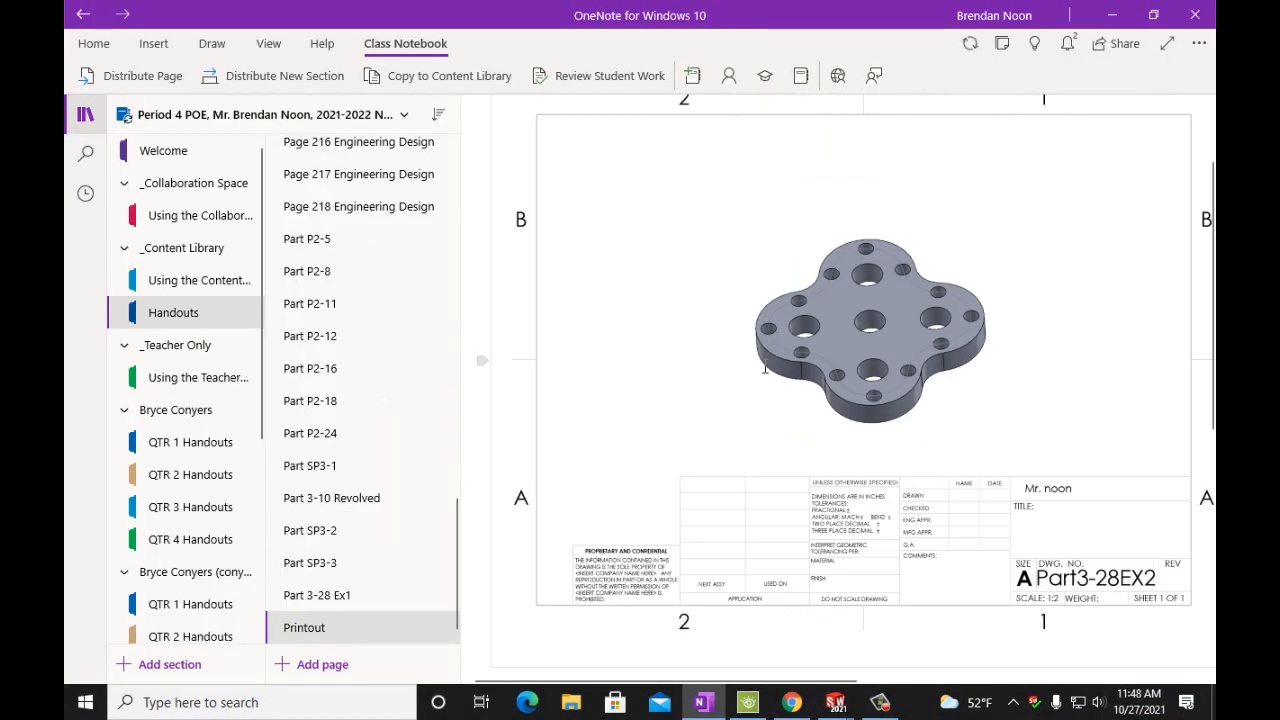